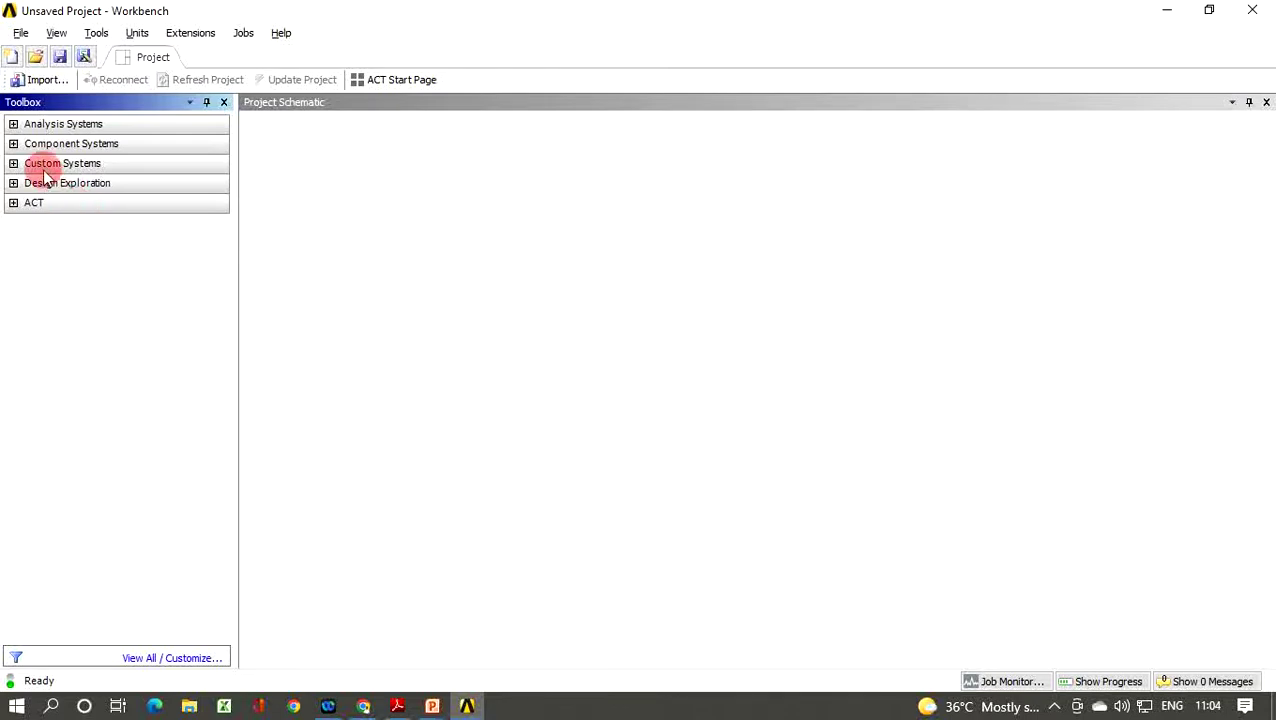
Step: Add a standalone Static Structural system to the schematic and name it 'Lifting bracket'
click(14, 125)
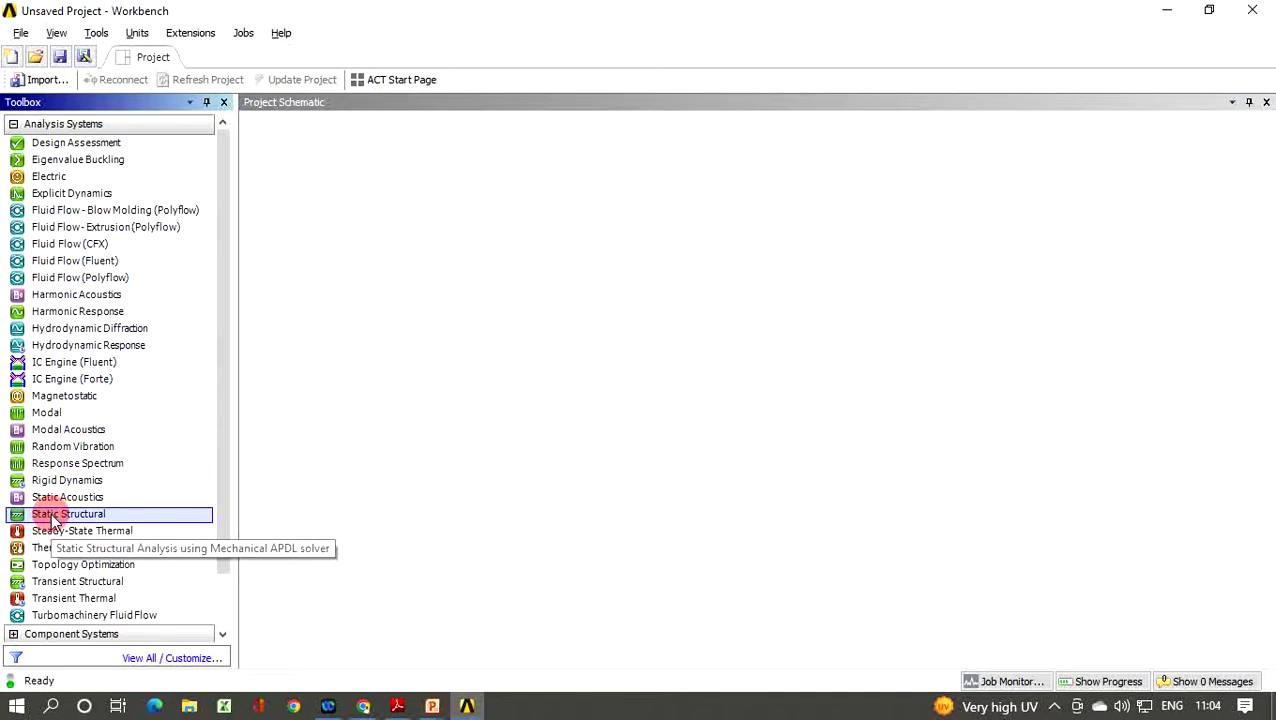
drag(52, 515, 319, 227)
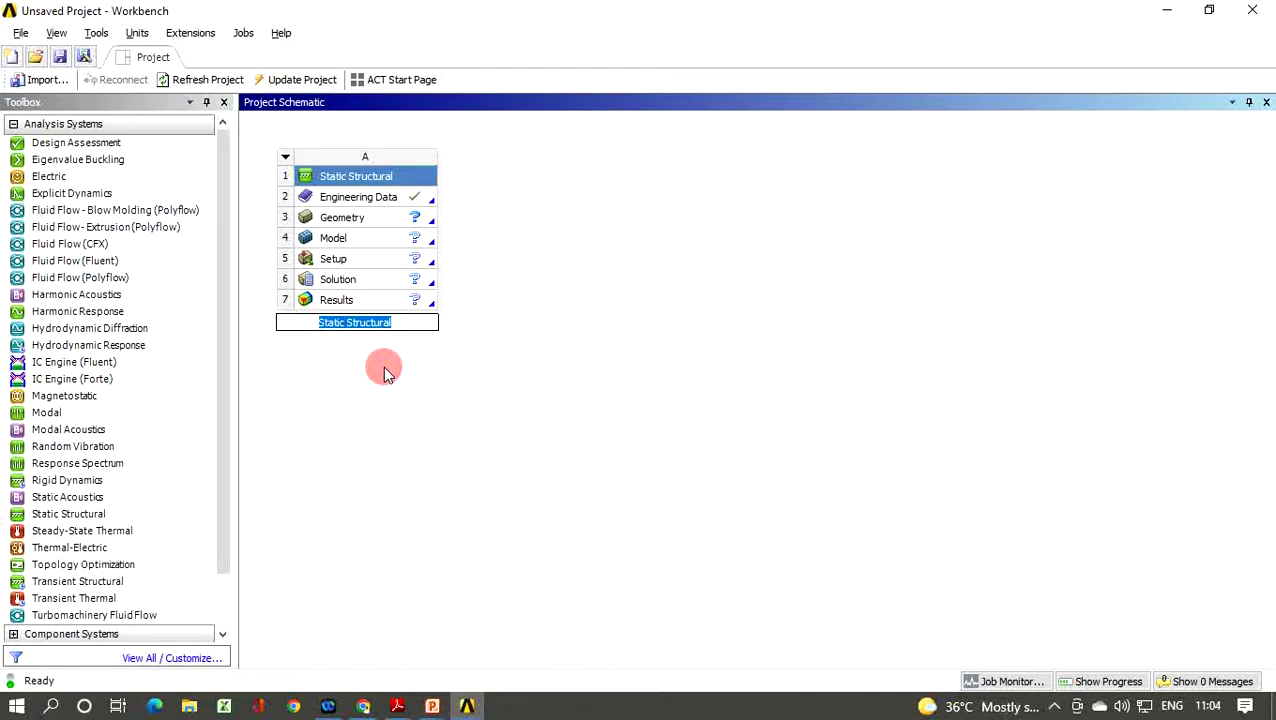
text(Lif)
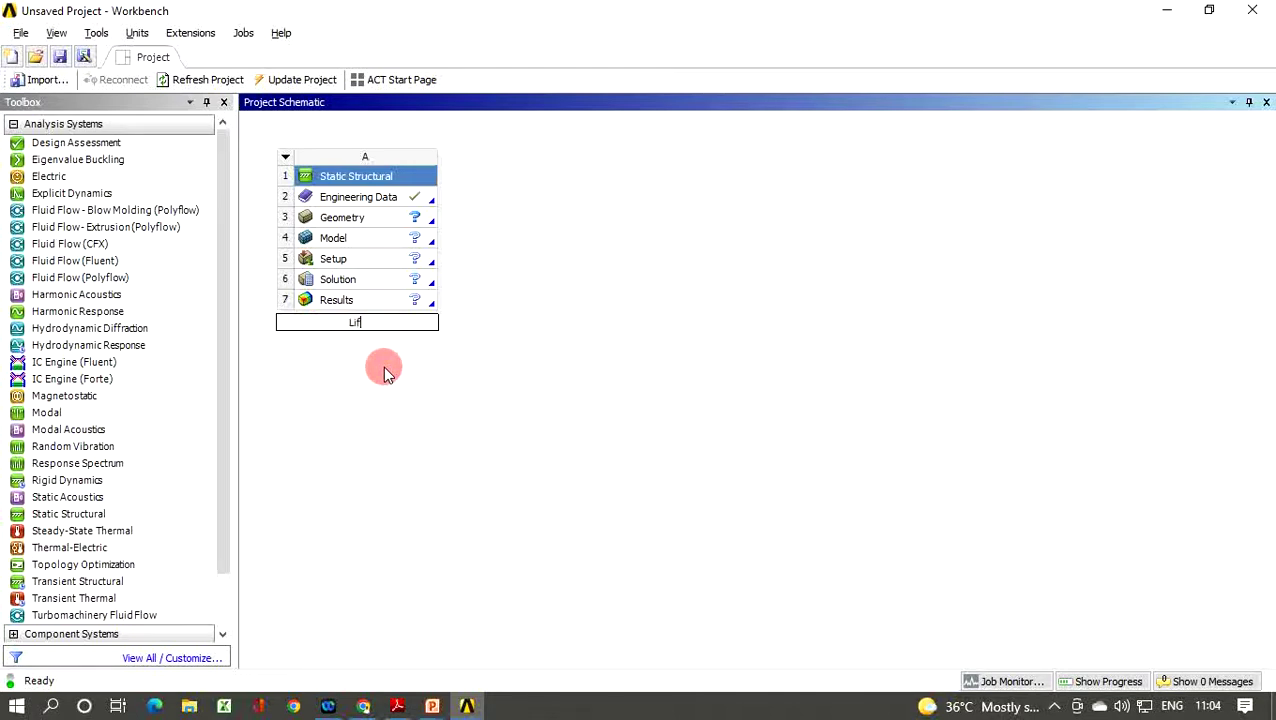
text(ting bracket)
click(446, 373)
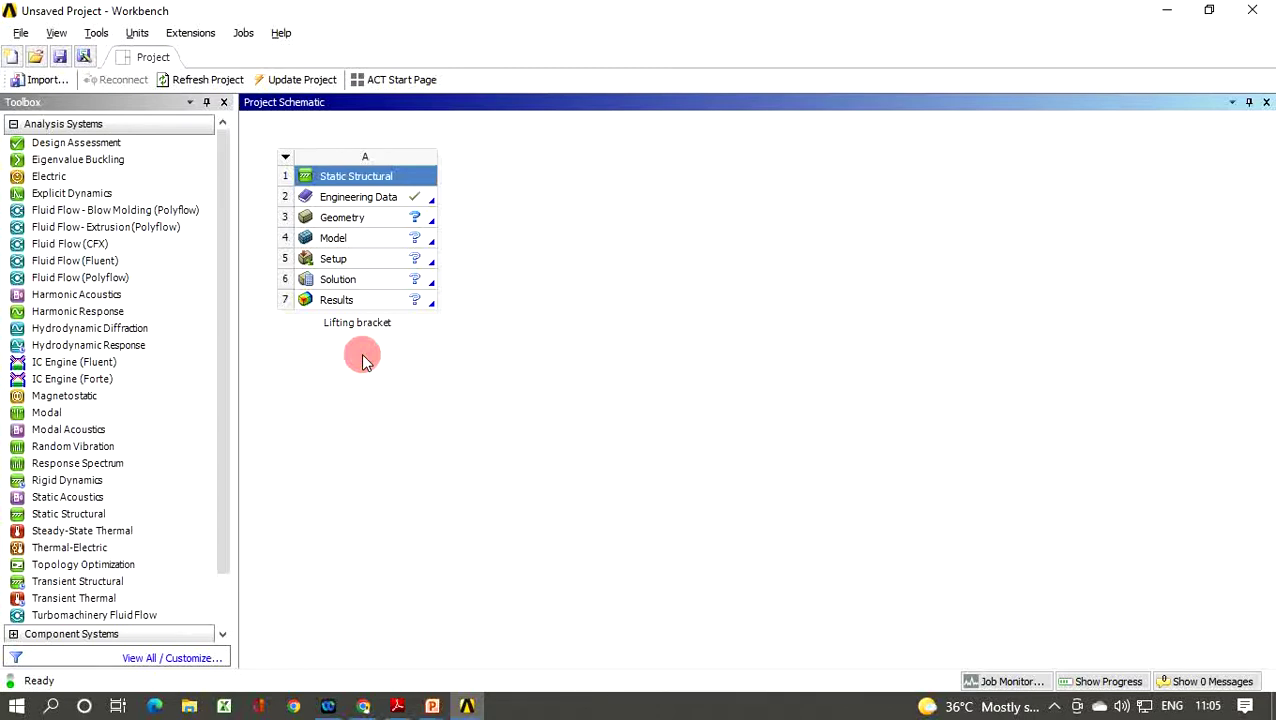
Step: Confirm the project units stay Metric (kg,m,s,°C,A,N,V)
click(143, 36)
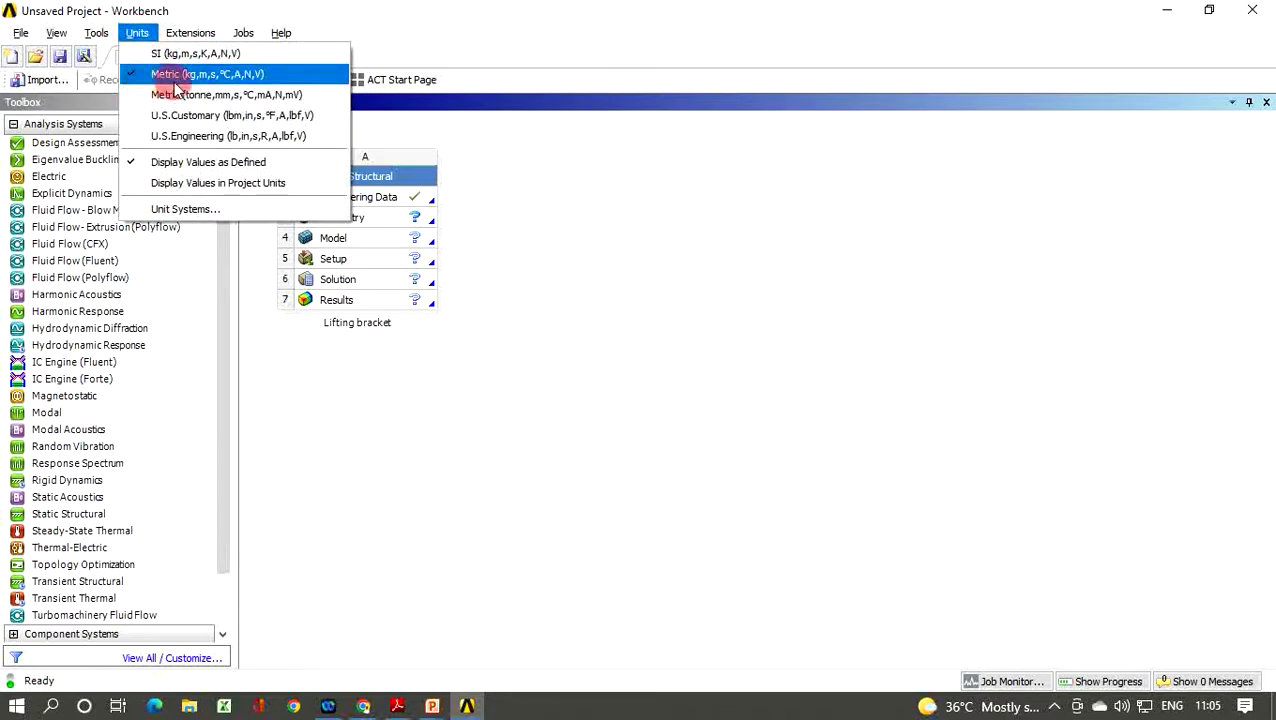
click(512, 391)
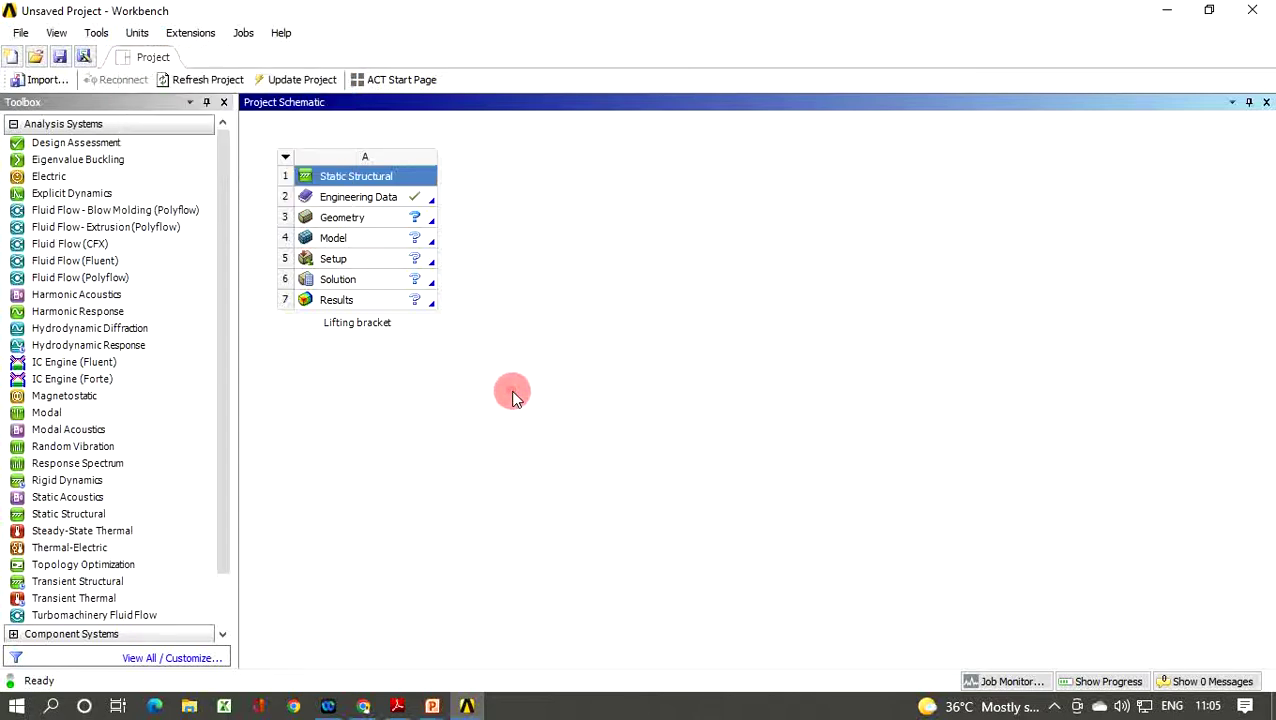
click(416, 200)
click(373, 204)
right_click(372, 198)
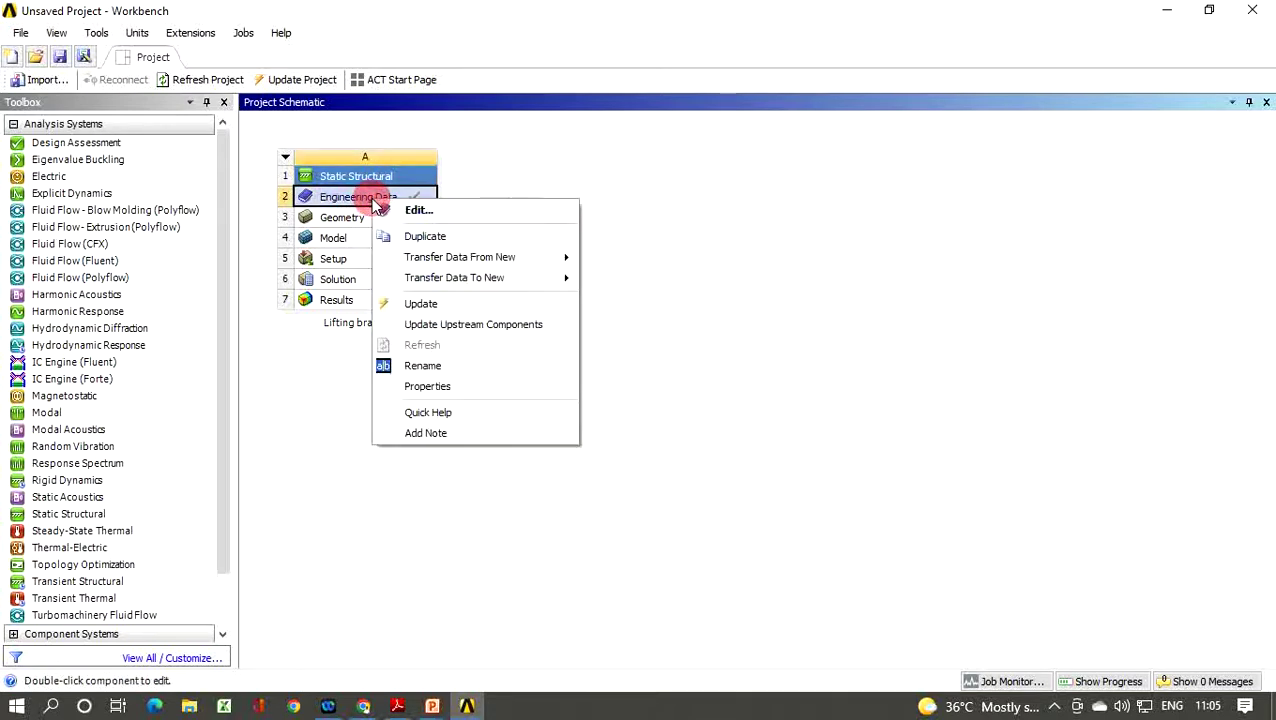
click(410, 209)
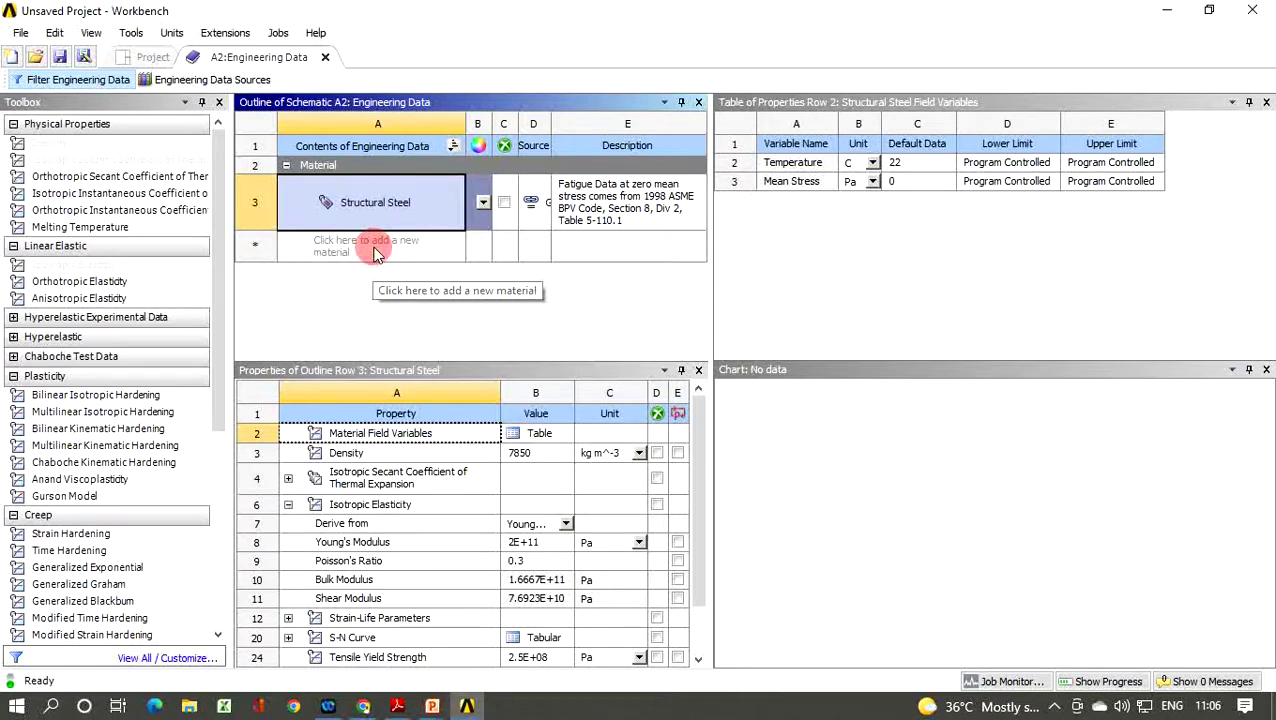
click(208, 85)
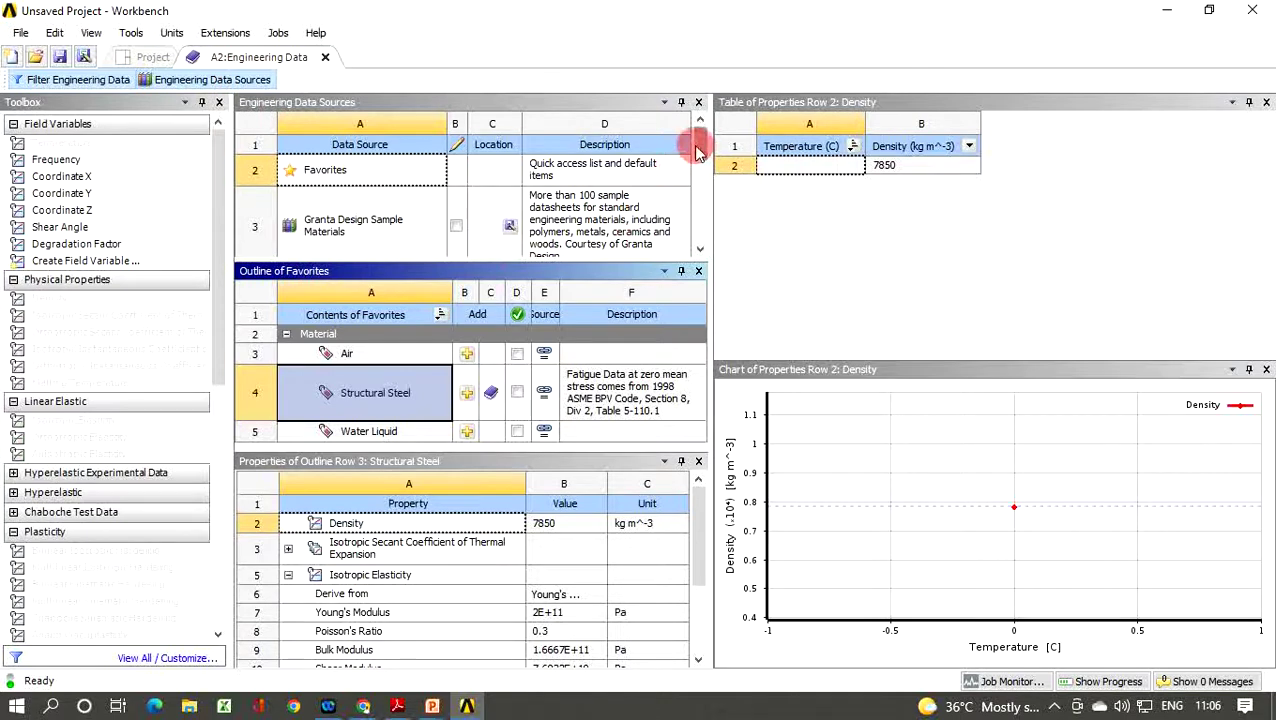
drag(697, 150, 700, 190)
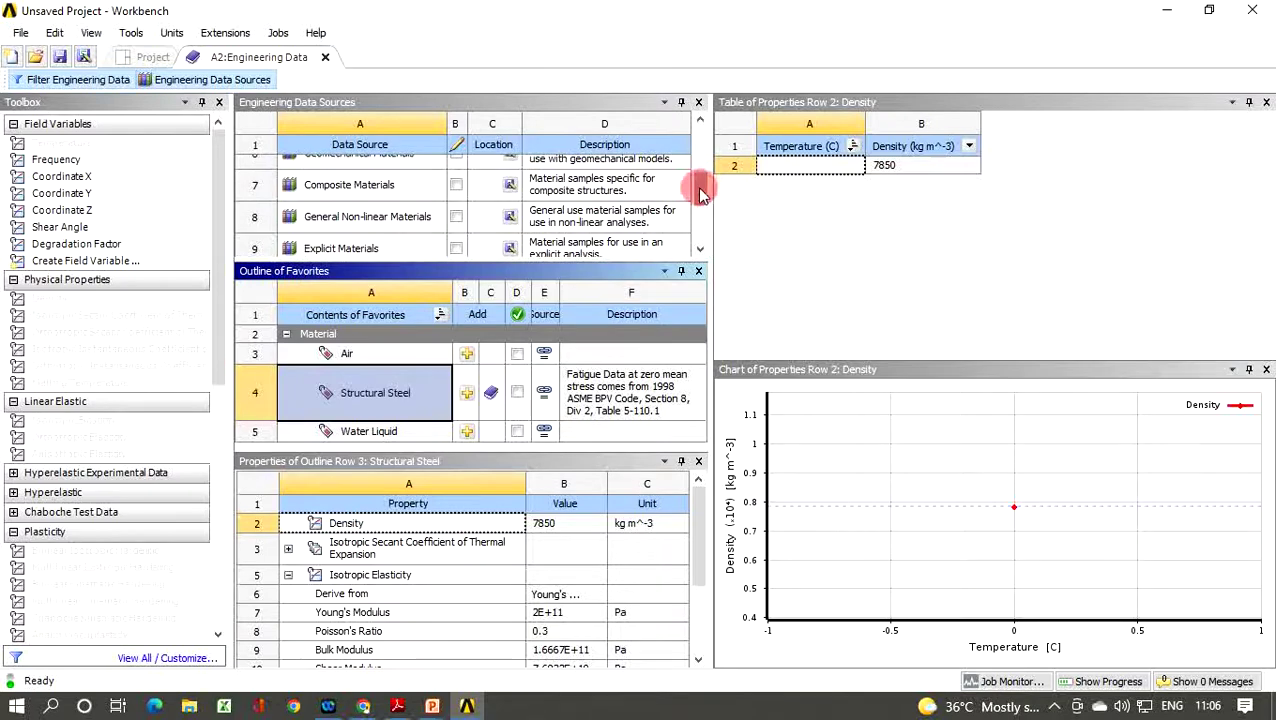
click(364, 193)
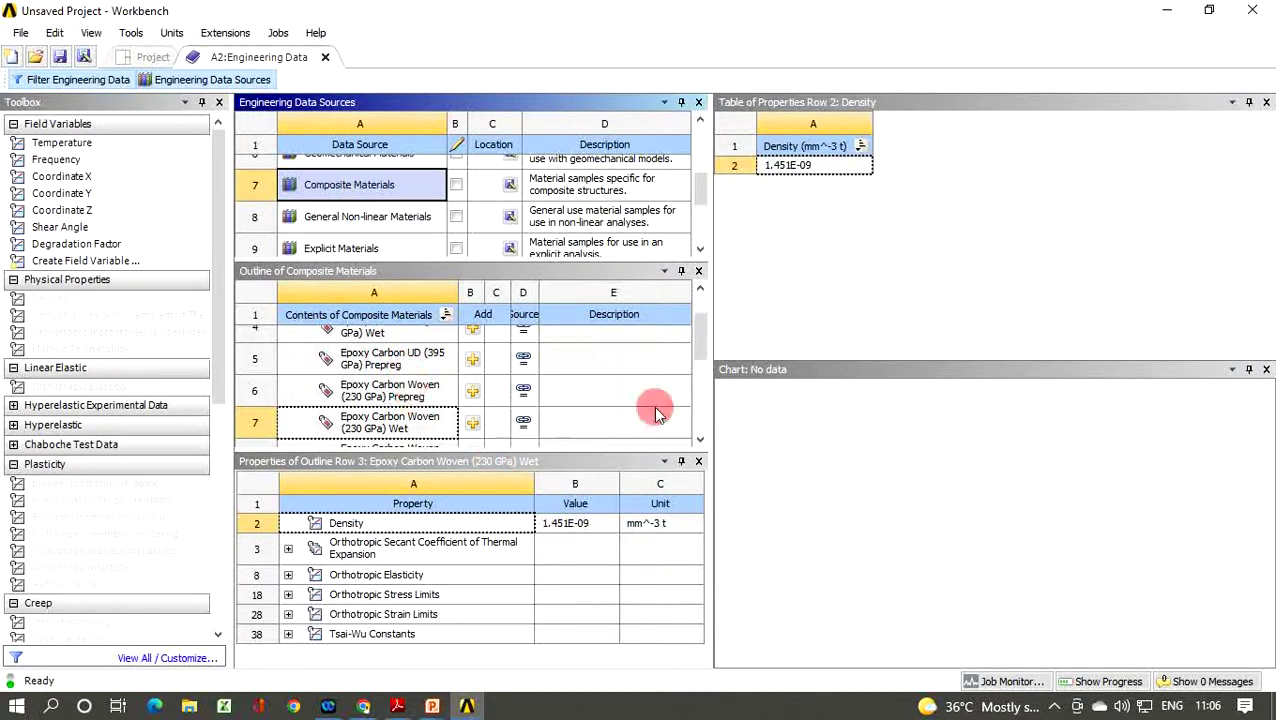
scroll(699, 343, up, 1)
drag(698, 336, 695, 388)
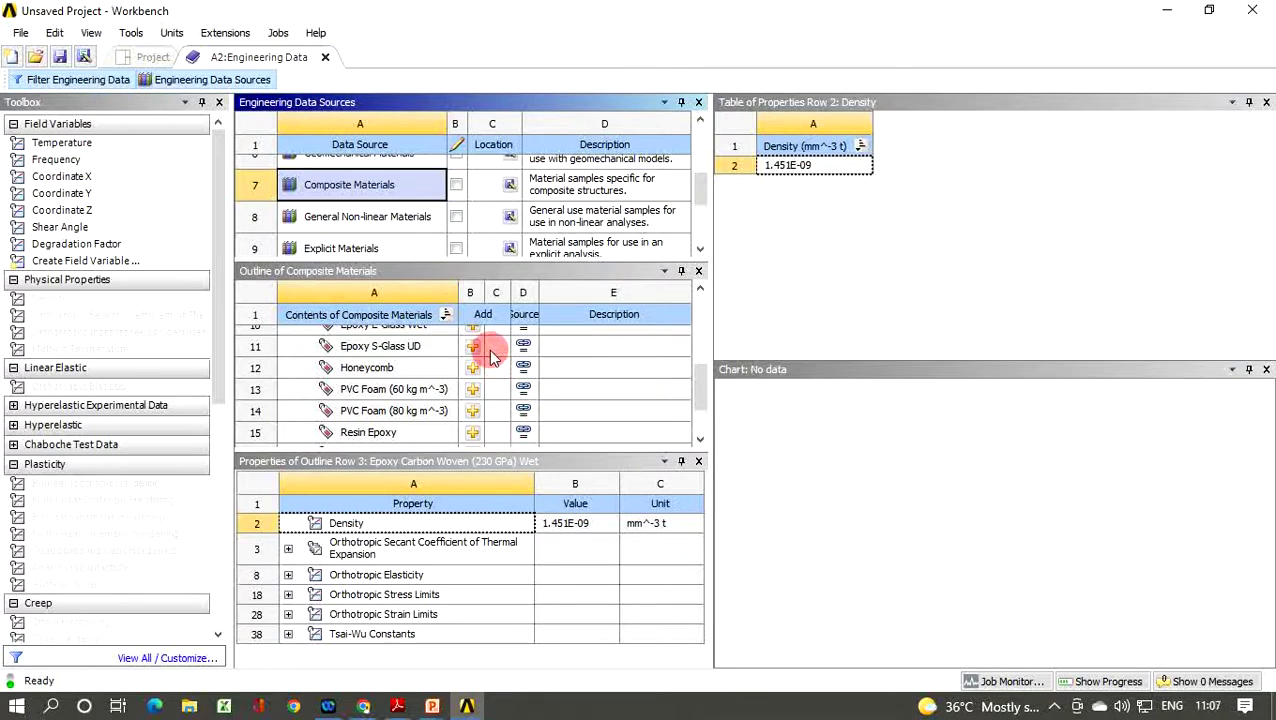
click(247, 86)
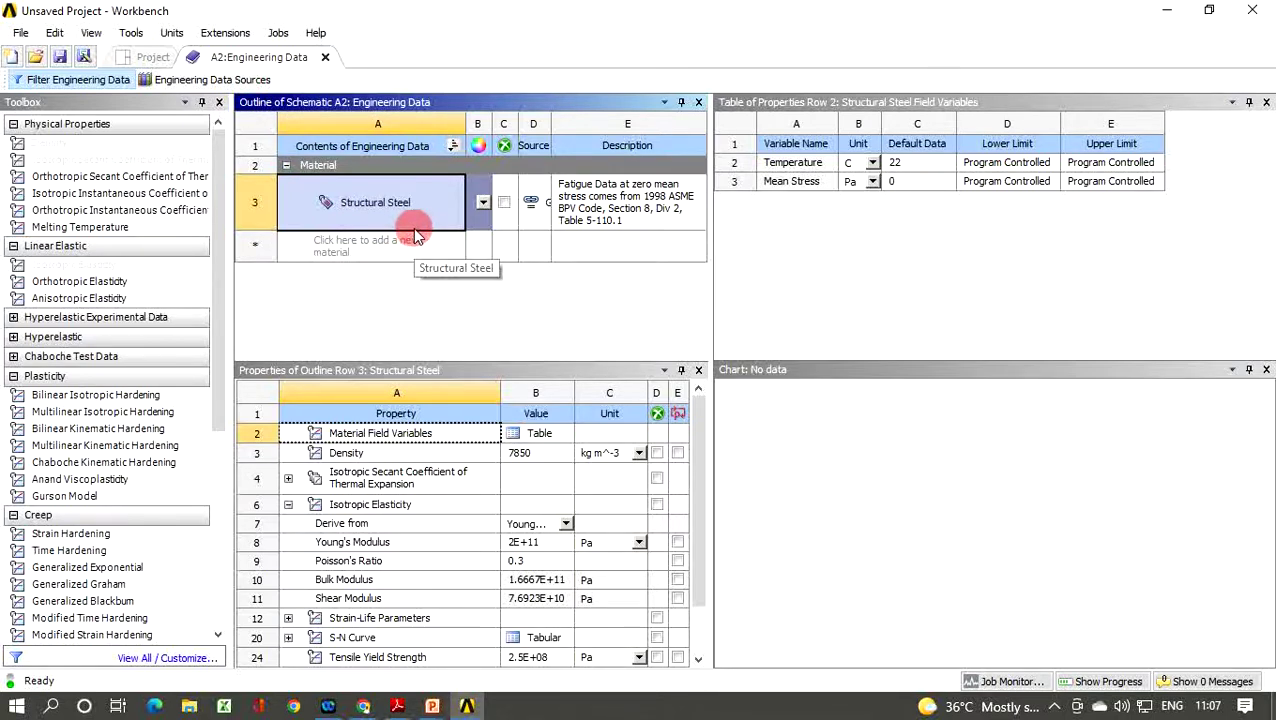
click(326, 58)
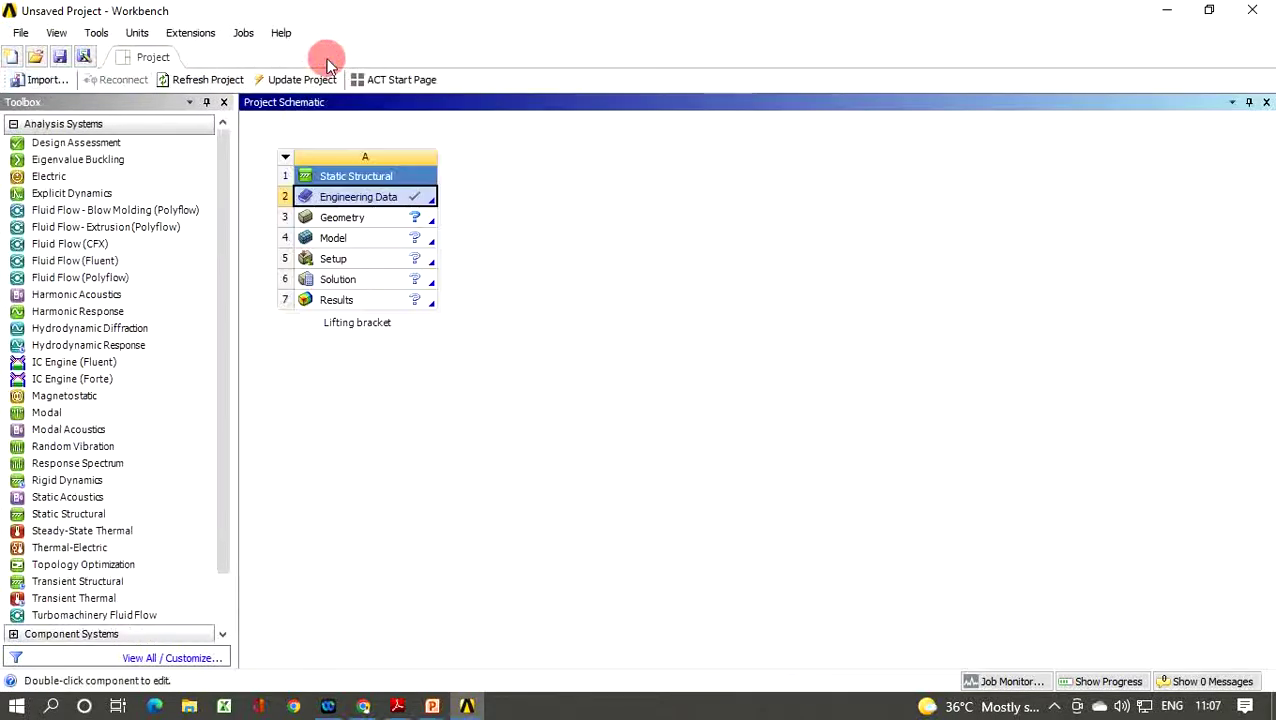
Step: Launch a New SpaceClaim Geometry from the Lifting bracket system's Geometry cell (A3)
right_click(383, 216)
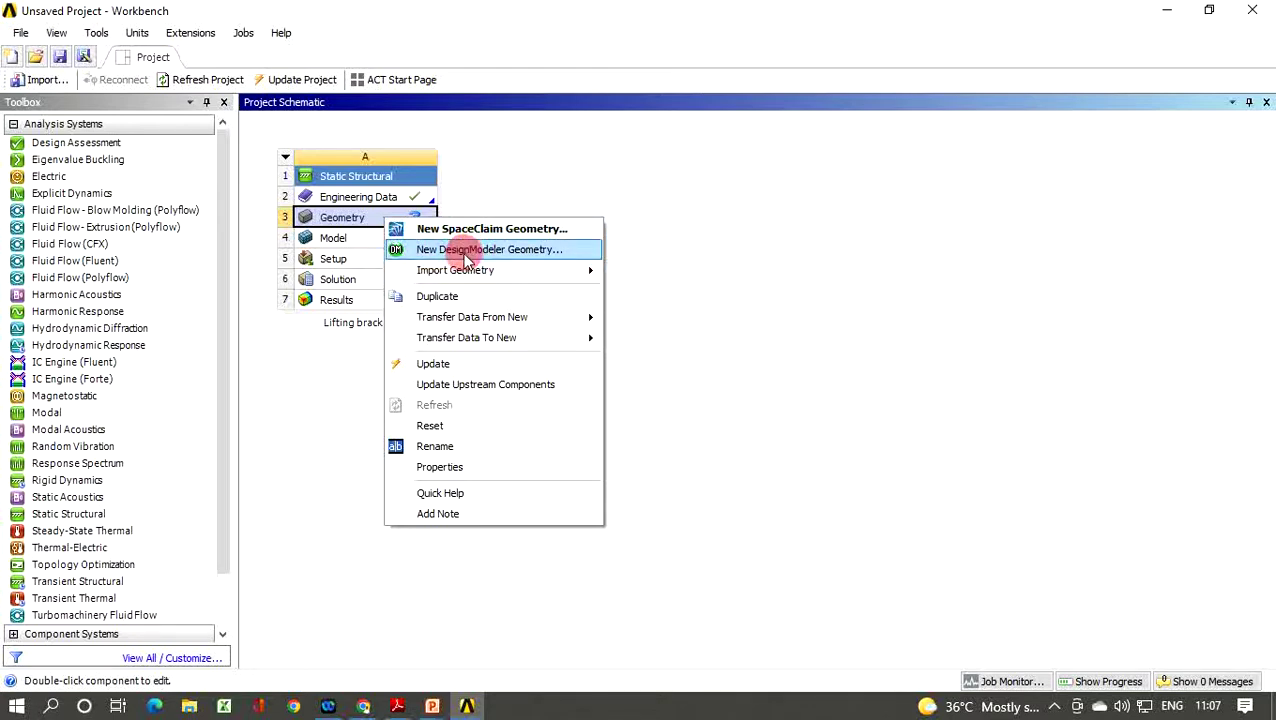
mouse_move(478, 279)
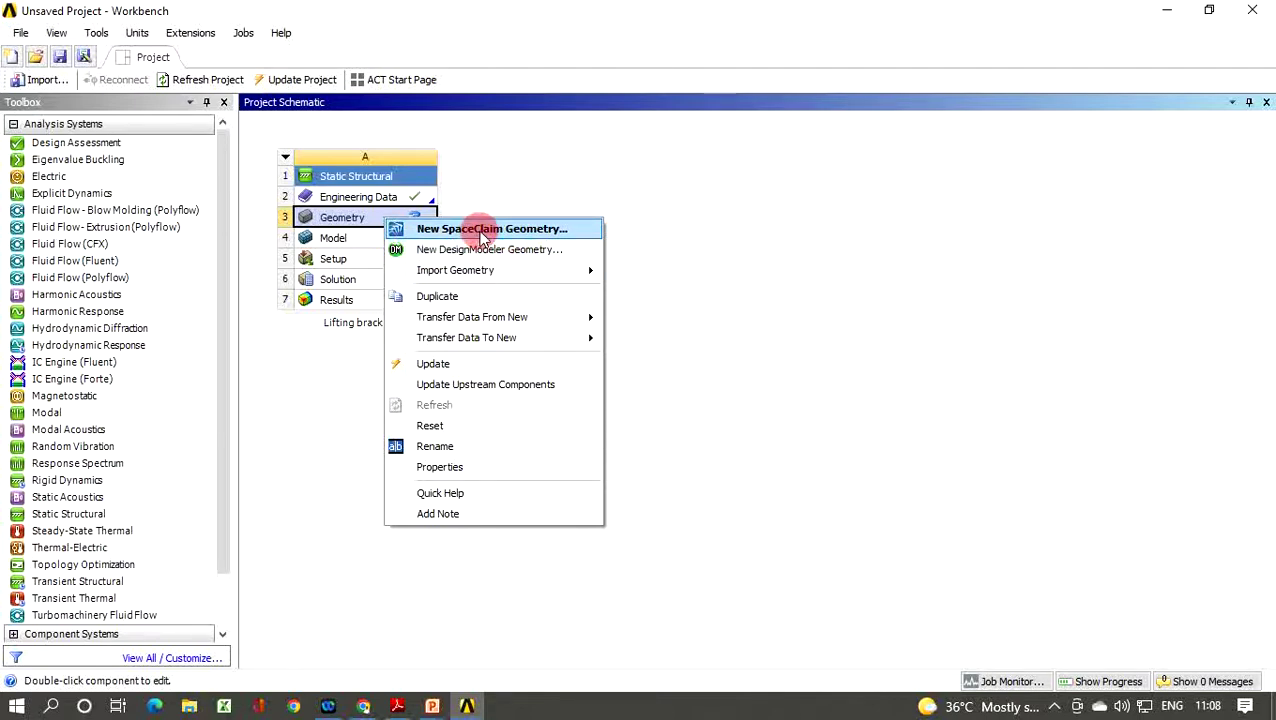
click(483, 236)
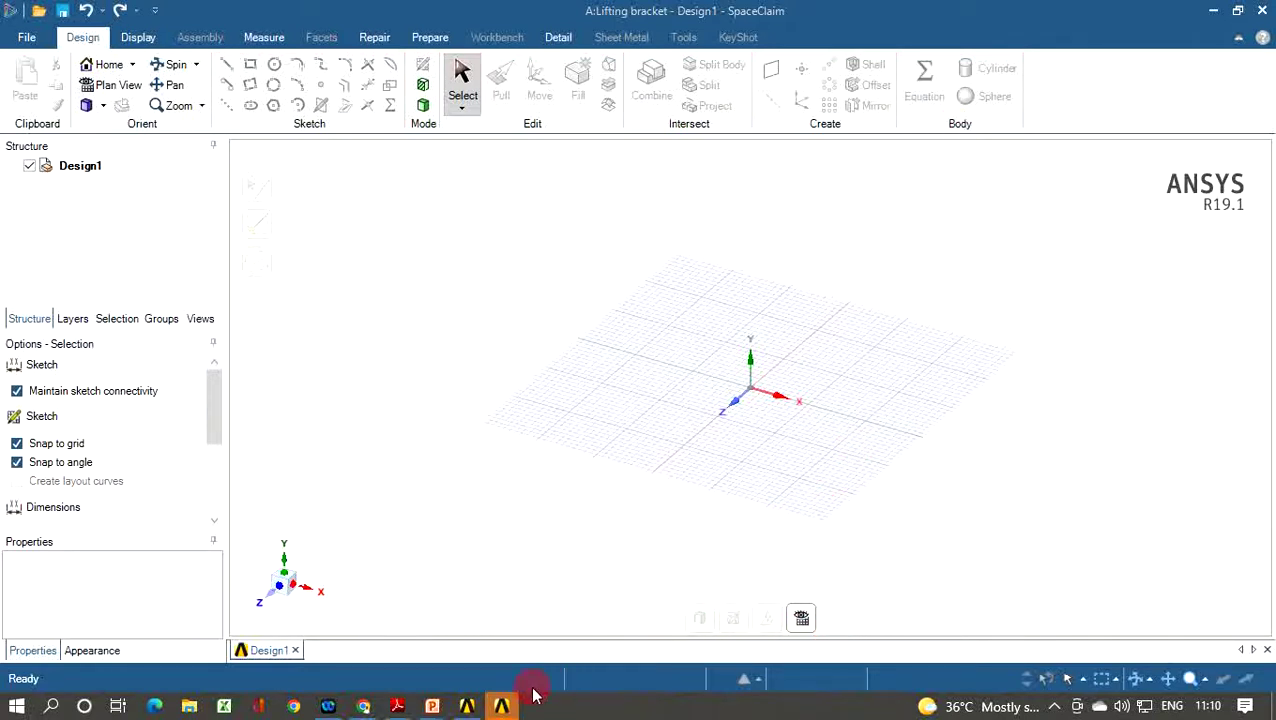
Step: Start a new sketch on the XY plane in SpaceClaim
click(503, 708)
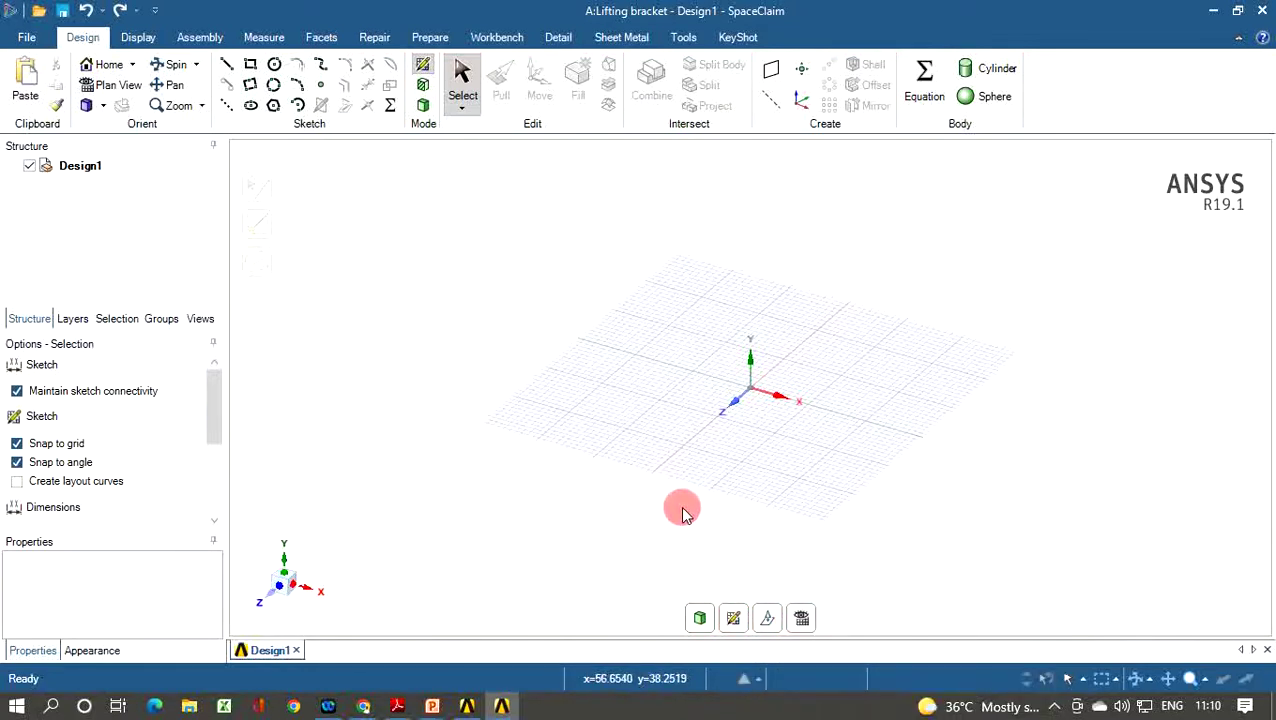
click(733, 618)
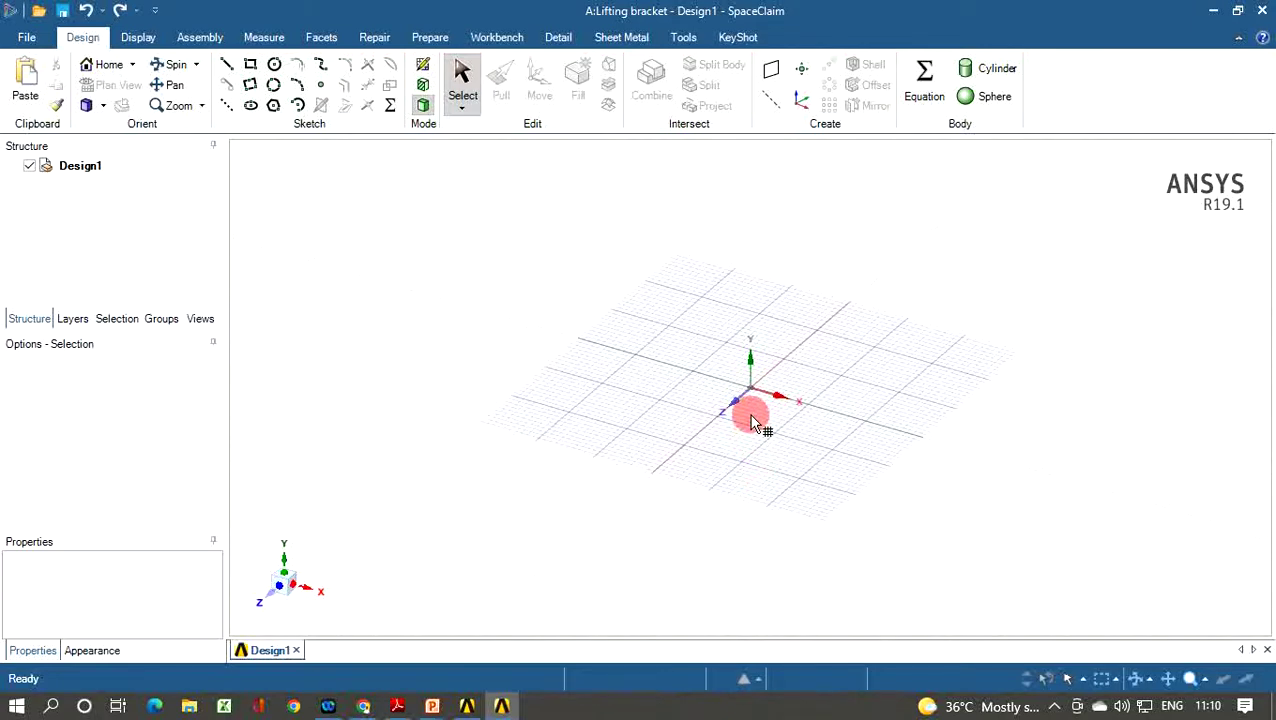
click(727, 368)
click(765, 364)
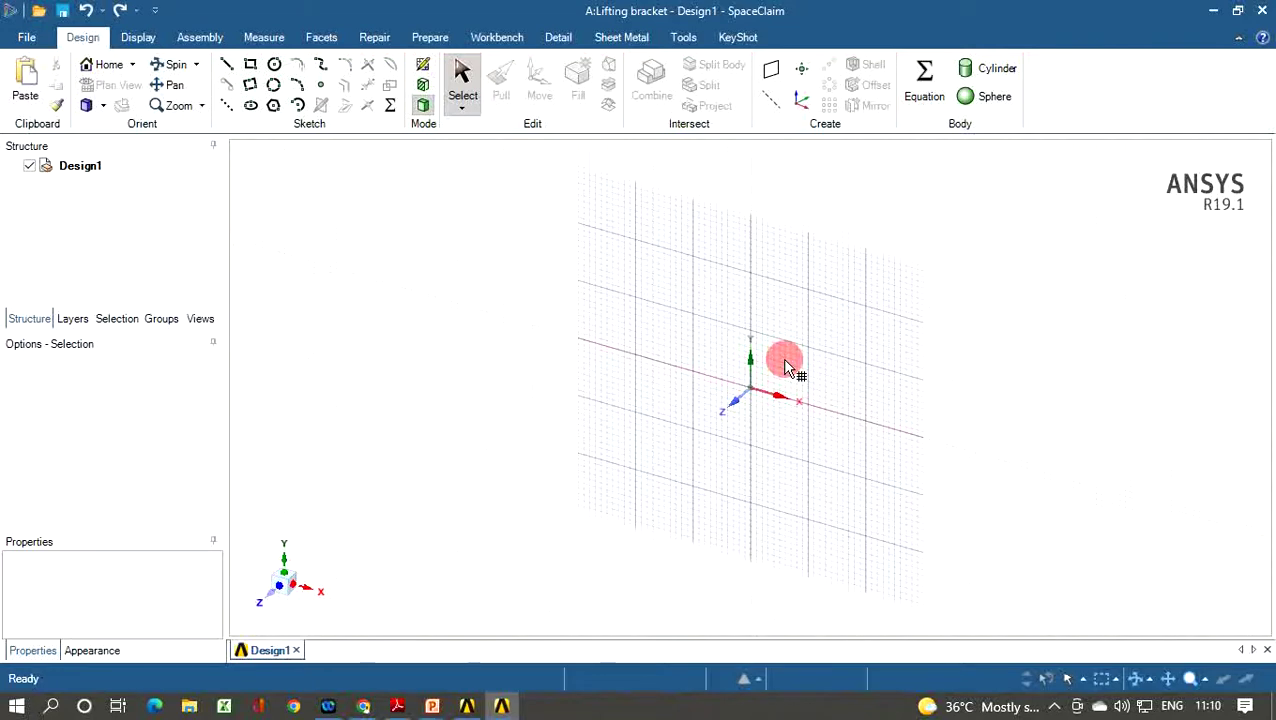
click(787, 368)
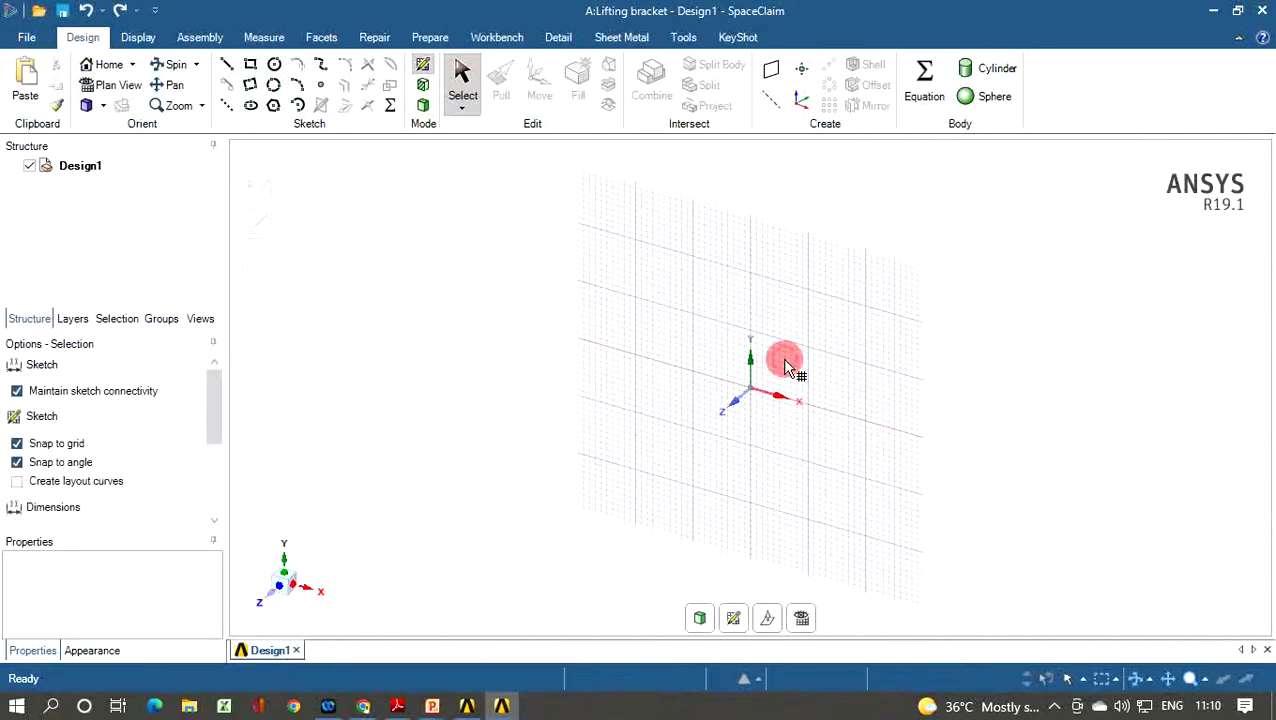
Step: View the XY sketch in plan view and check the bracket drawing: 200×120×30 mm base, R30 lug, Ø20 holes
click(805, 619)
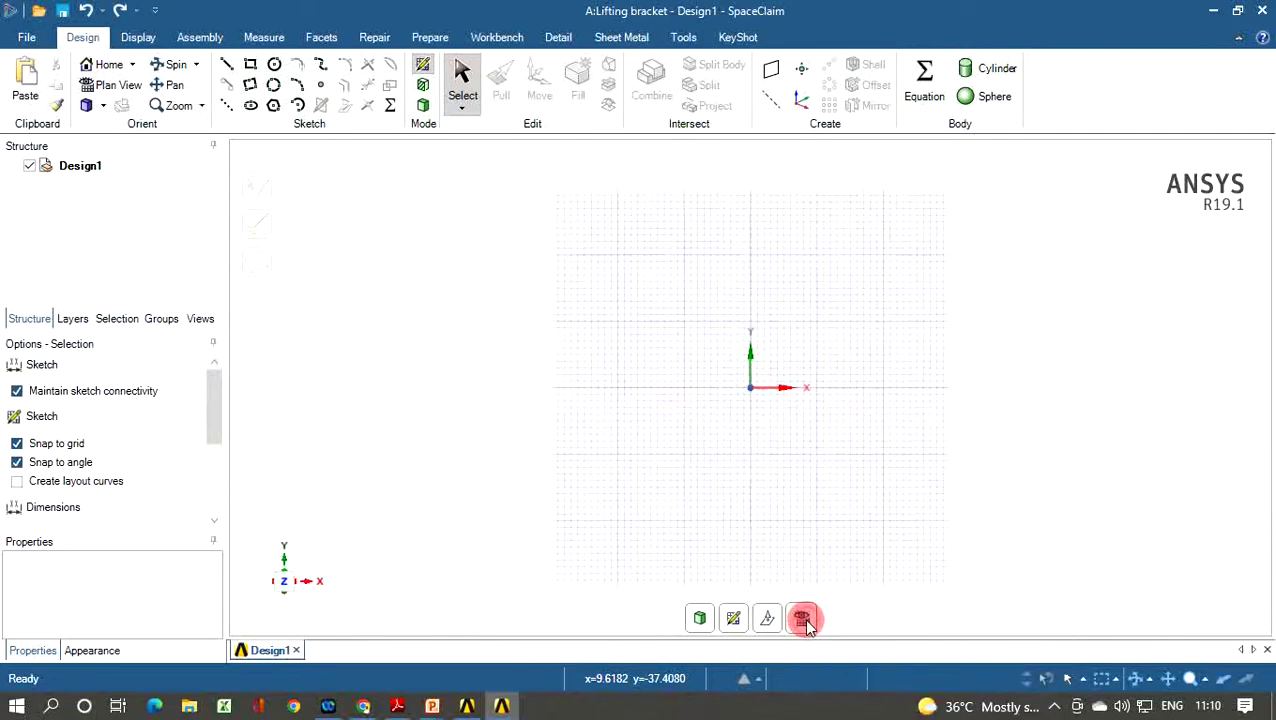
click(785, 420)
click(770, 405)
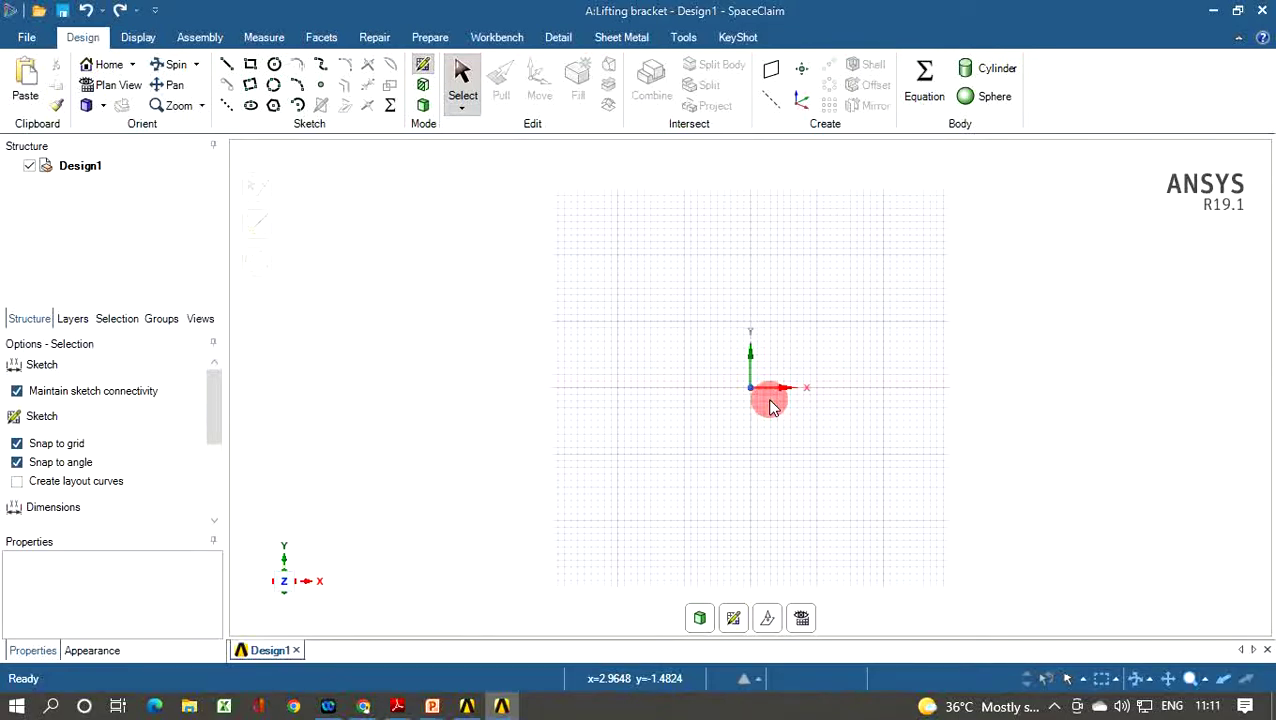
key(alt+Tab)
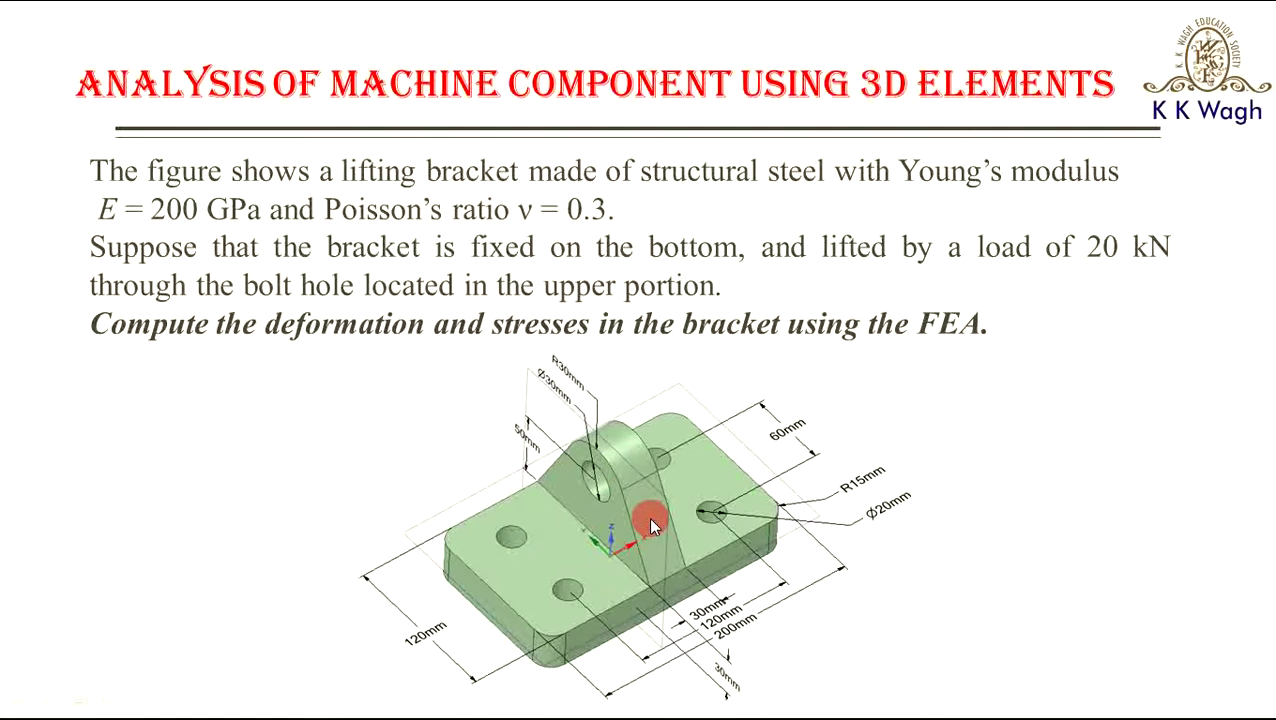
key(alt+Tab)
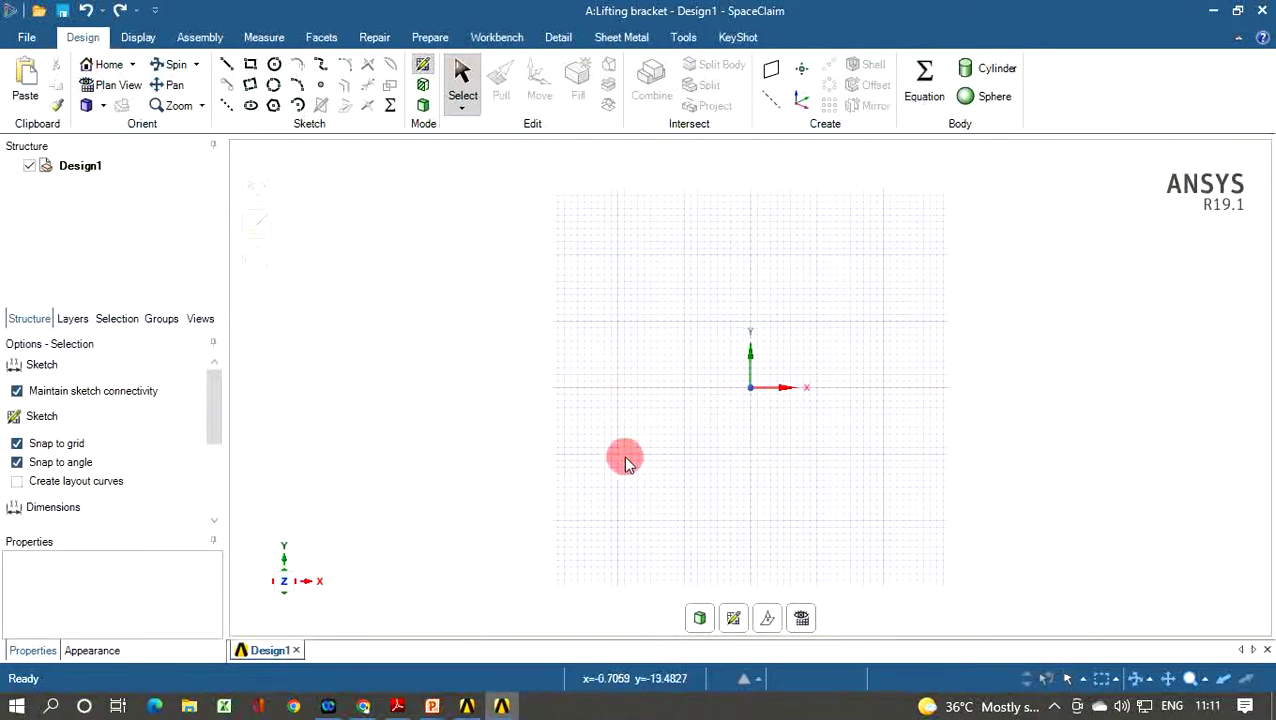
Step: Draw a rectangle from its centre at the origin, 200 mm wide and 120 mm high
click(251, 66)
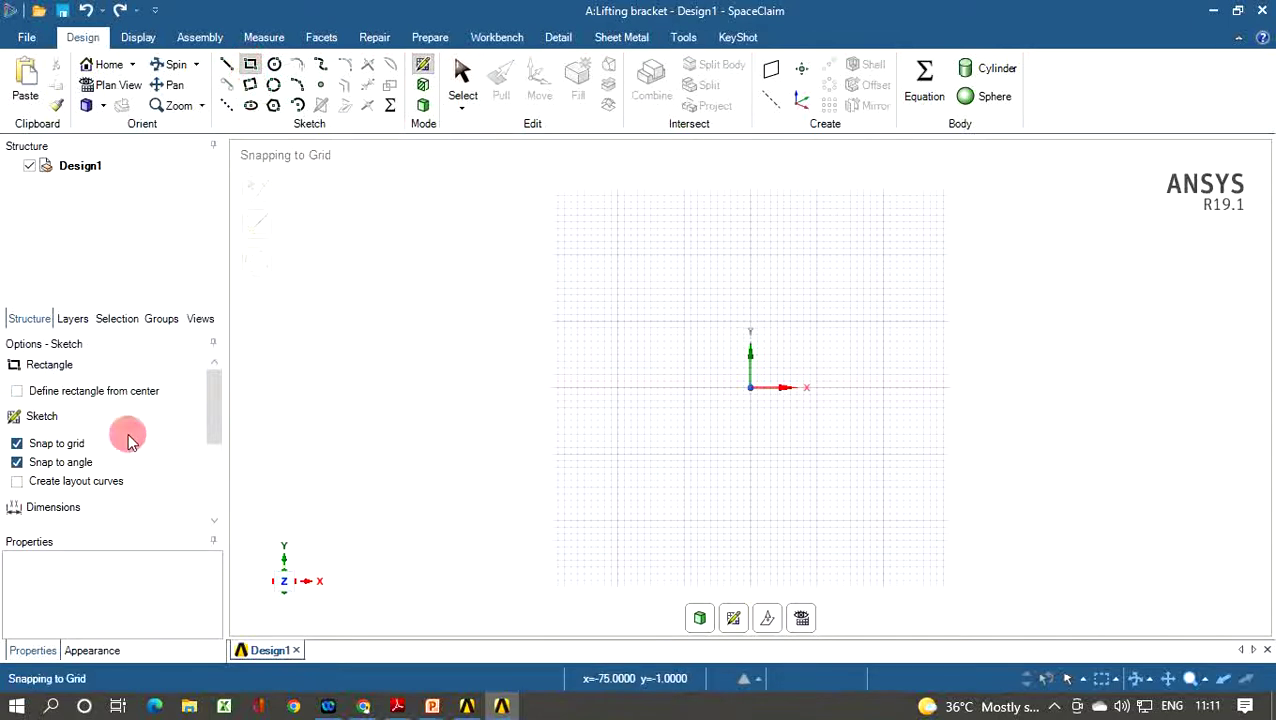
click(59, 396)
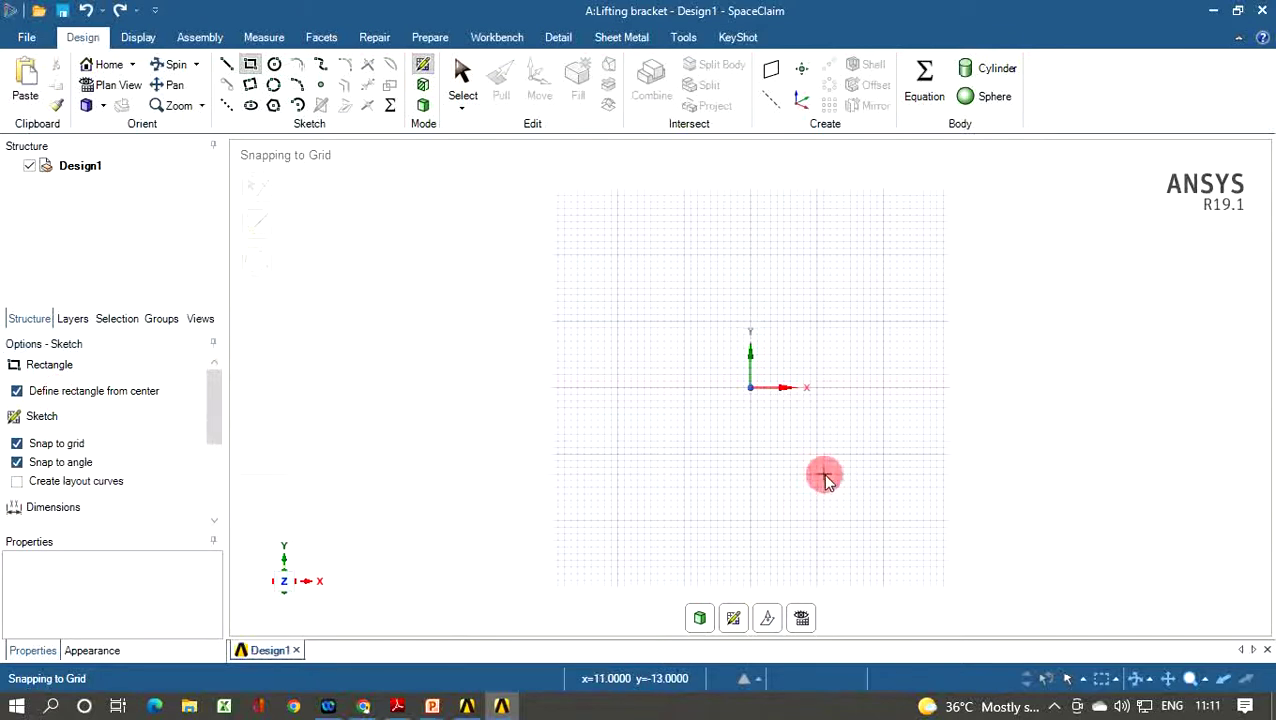
click(751, 389)
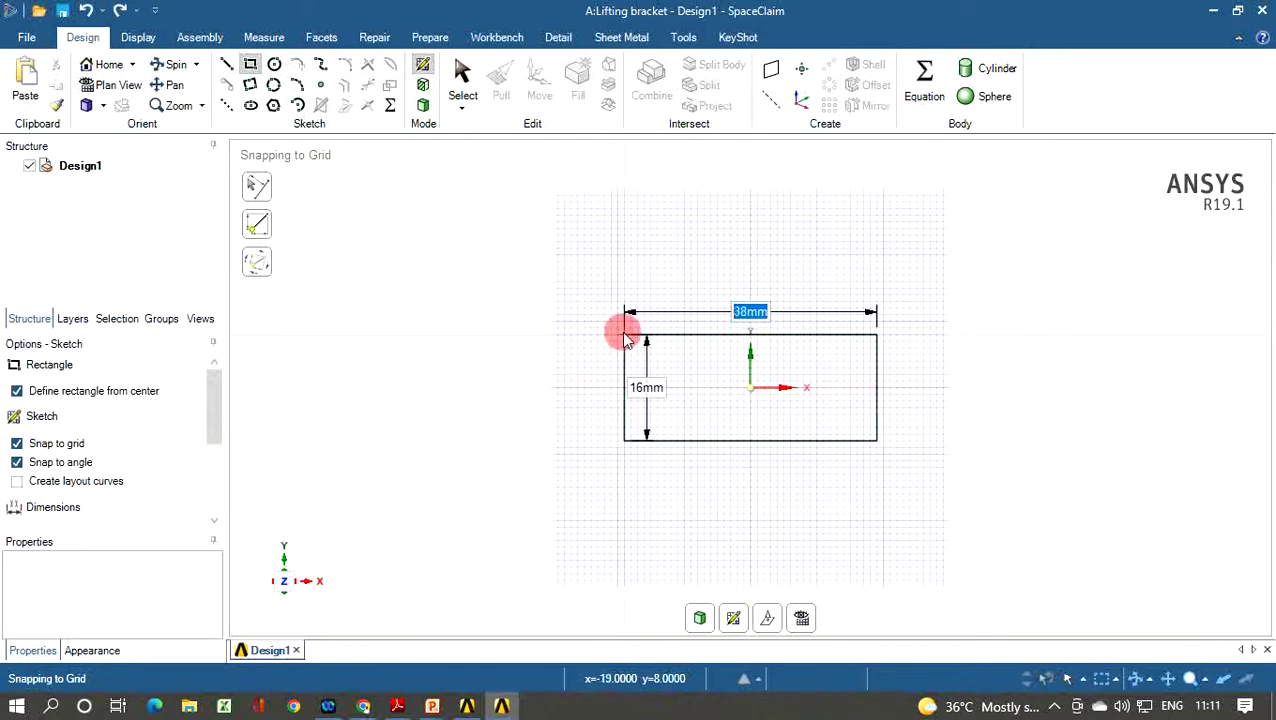
text(200)
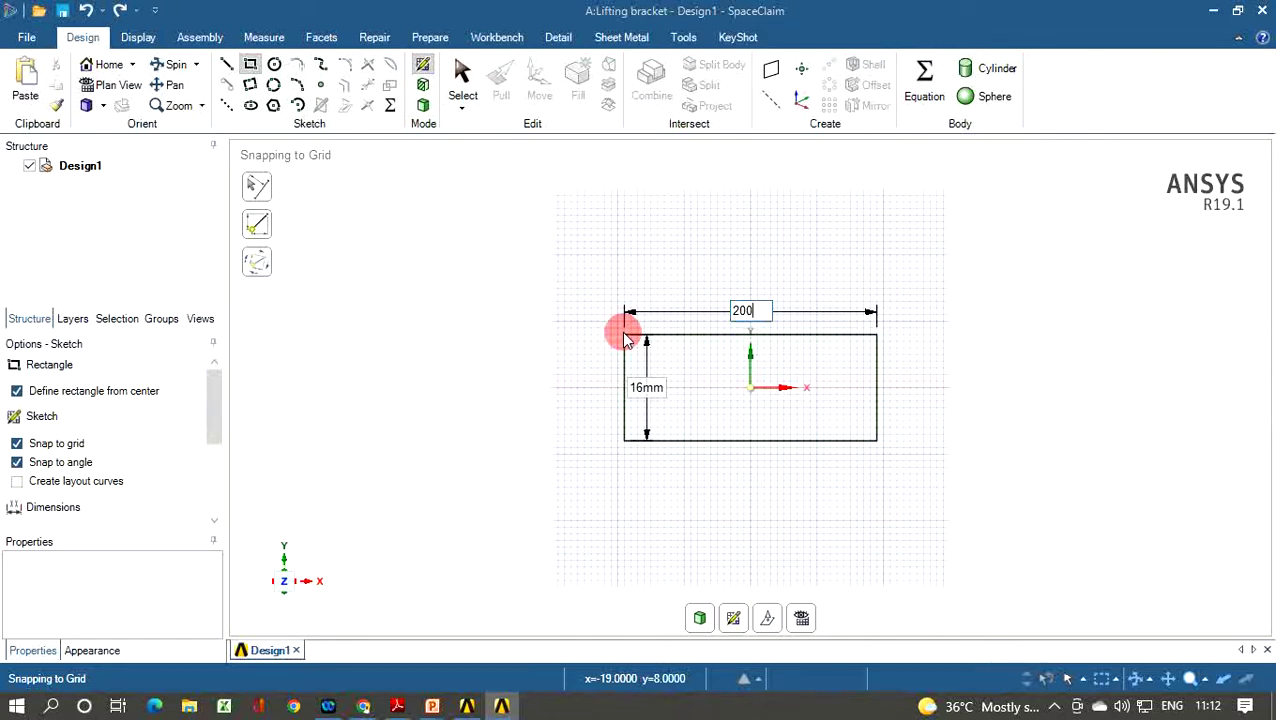
key(Tab)
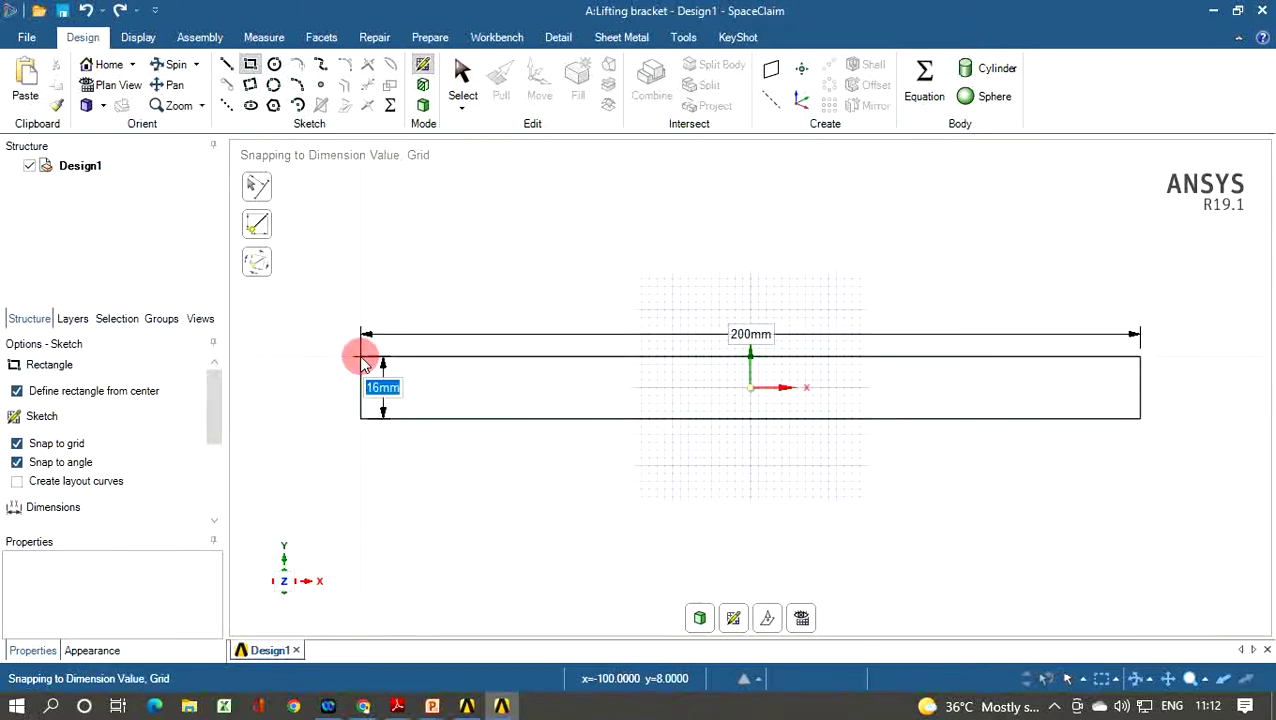
text(120)
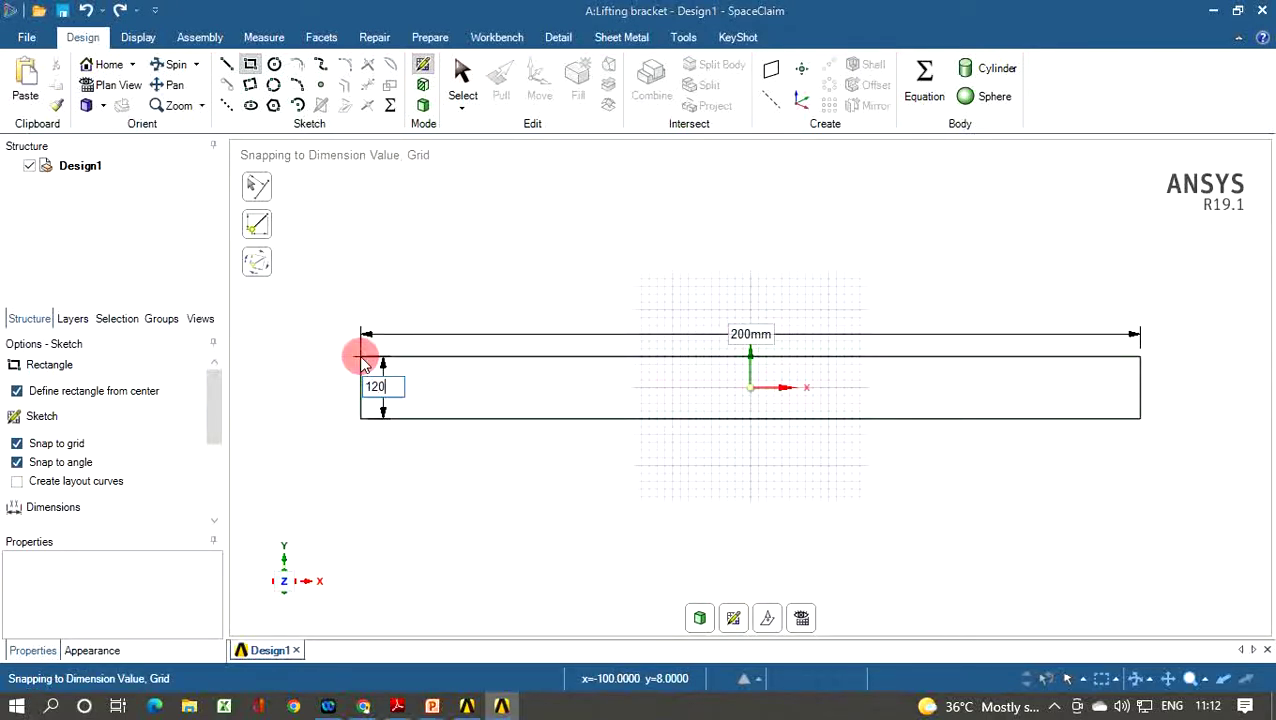
key(Return)
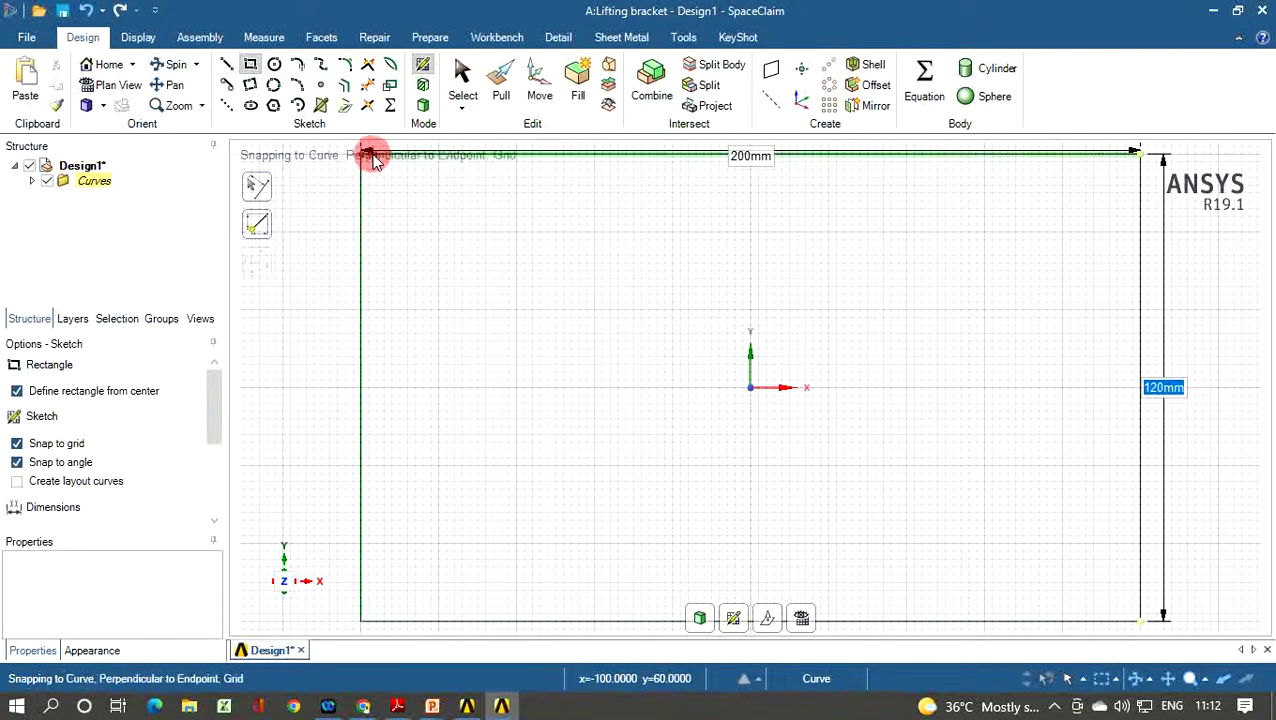
click(1080, 388)
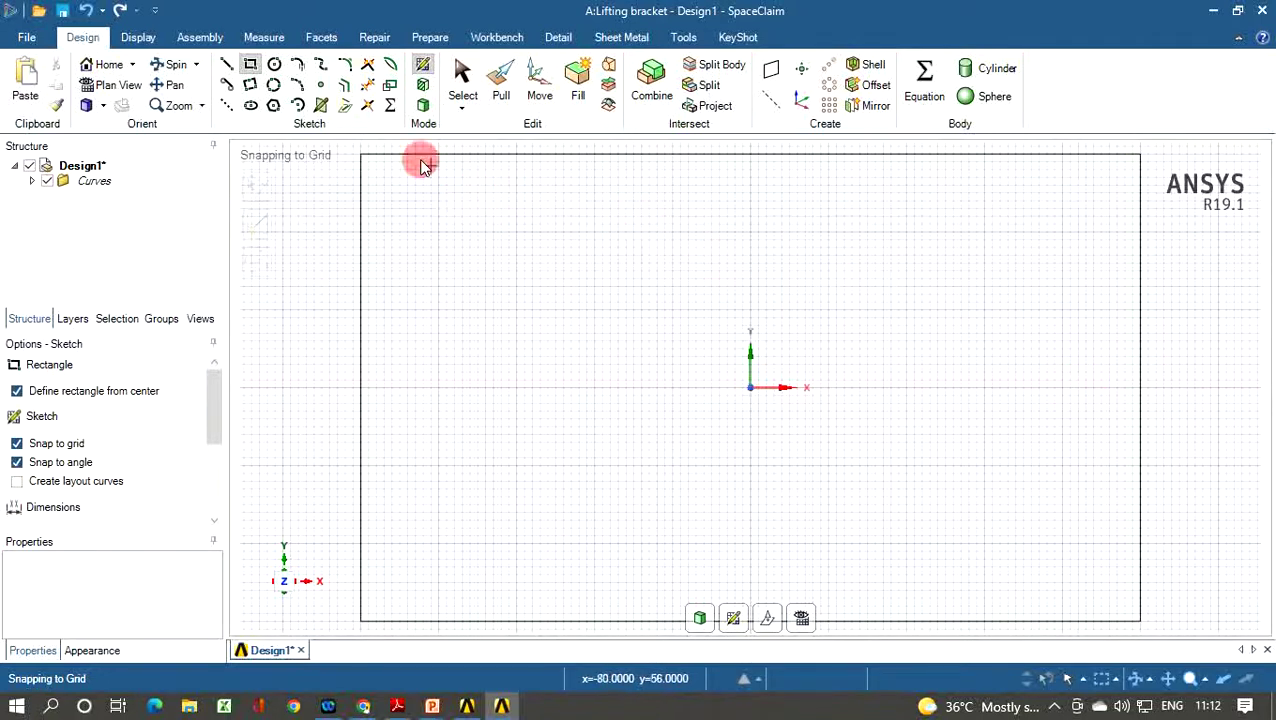
Step: Round the rectangle's top-left corner, entering 30 as the corner size
click(345, 67)
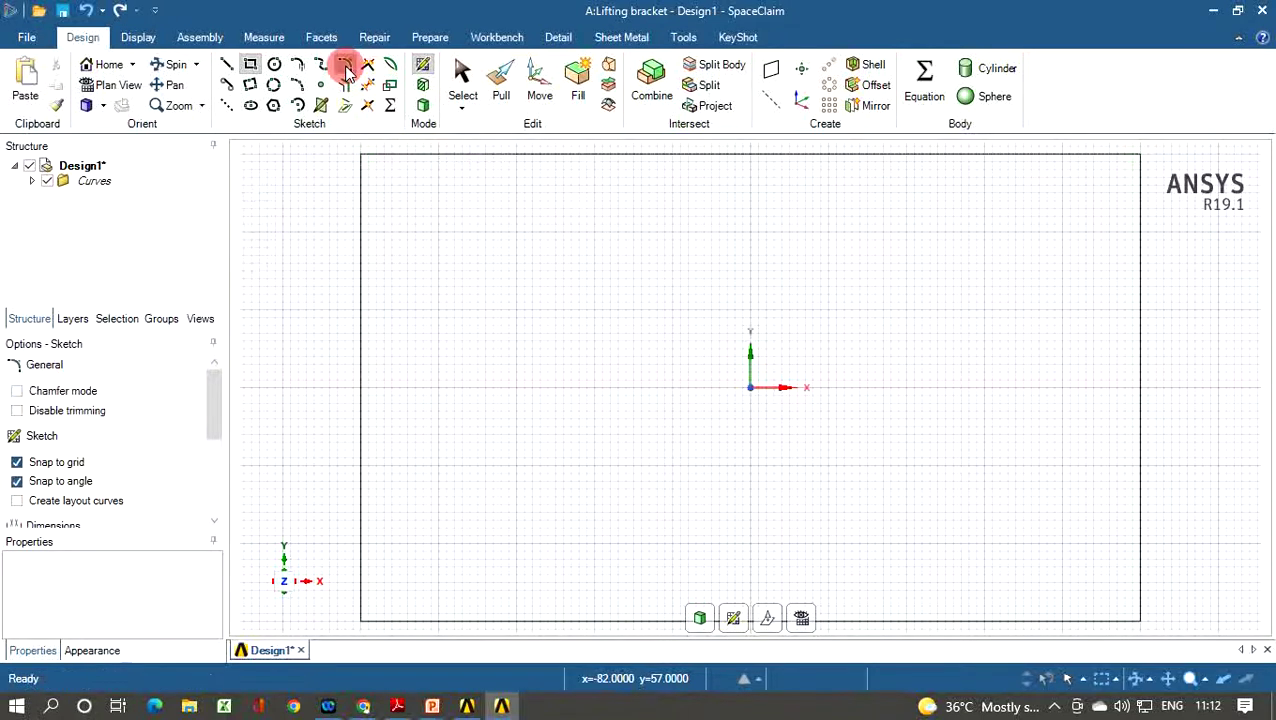
click(361, 187)
click(395, 157)
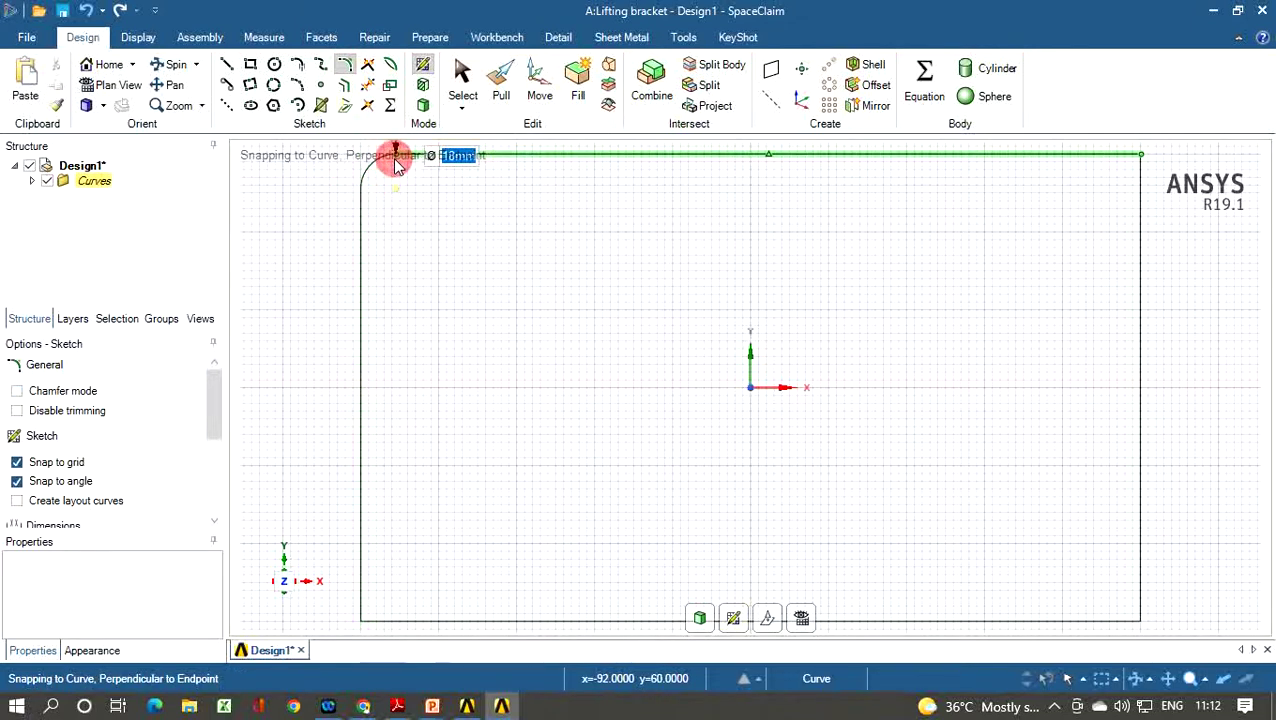
click(458, 156)
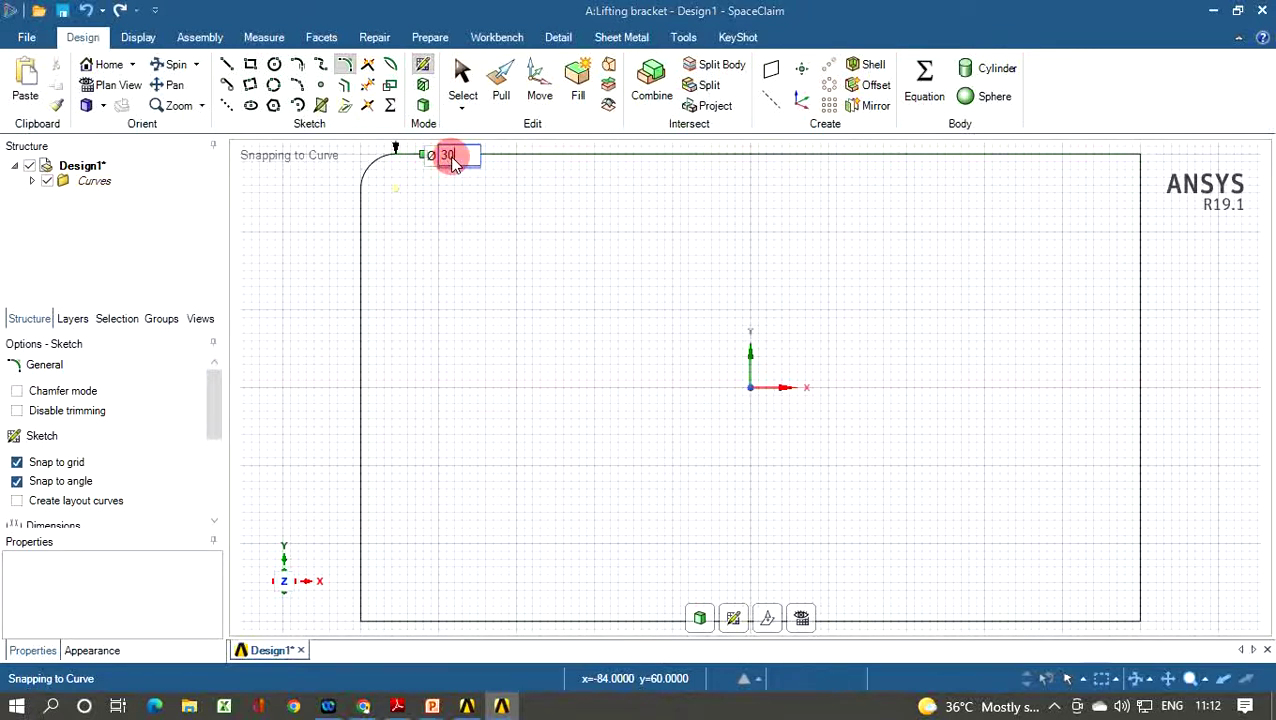
text(30)
key(Return)
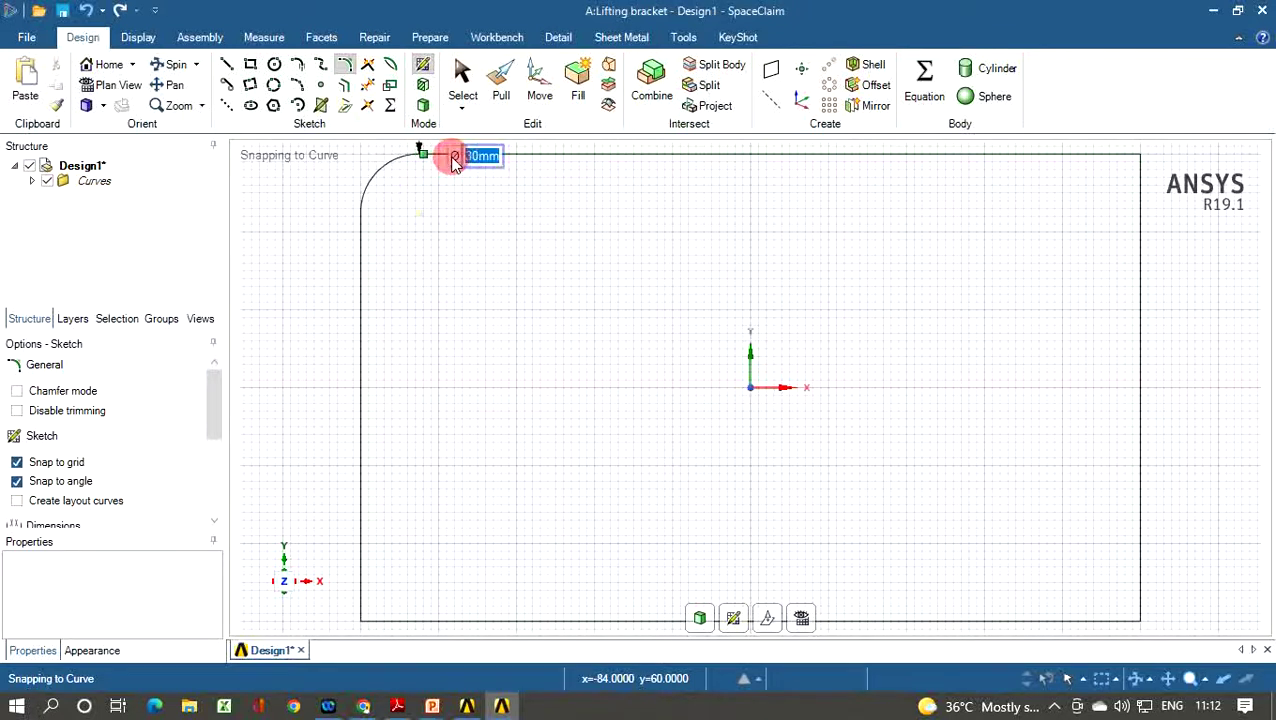
Step: Round the top-right, bottom-right and bottom-left corners with R15 mm arcs
click(1052, 157)
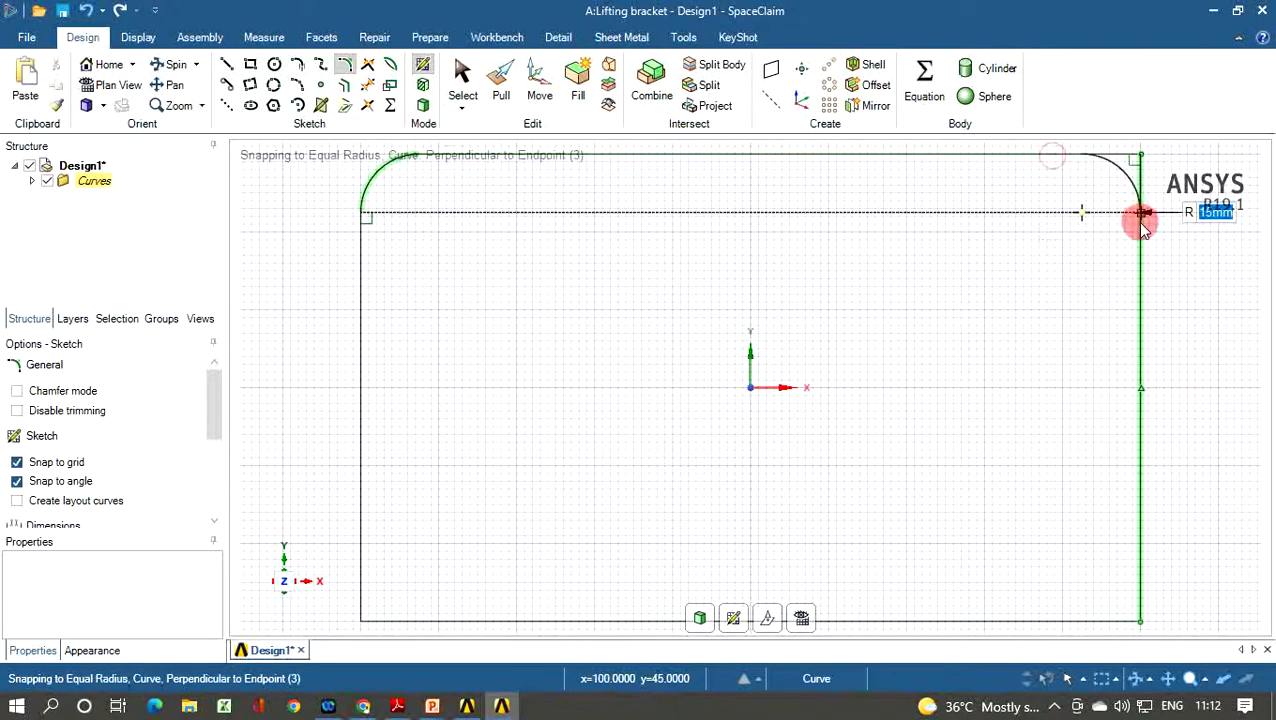
click(1093, 152)
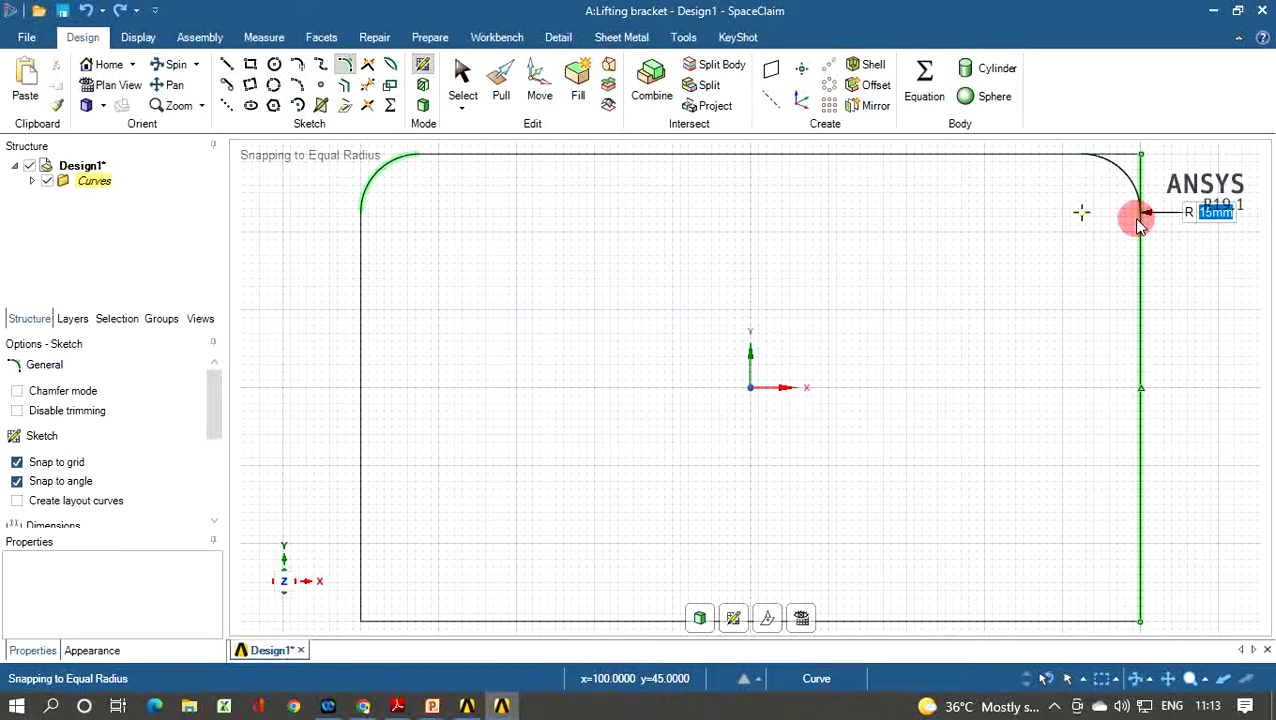
click(1140, 222)
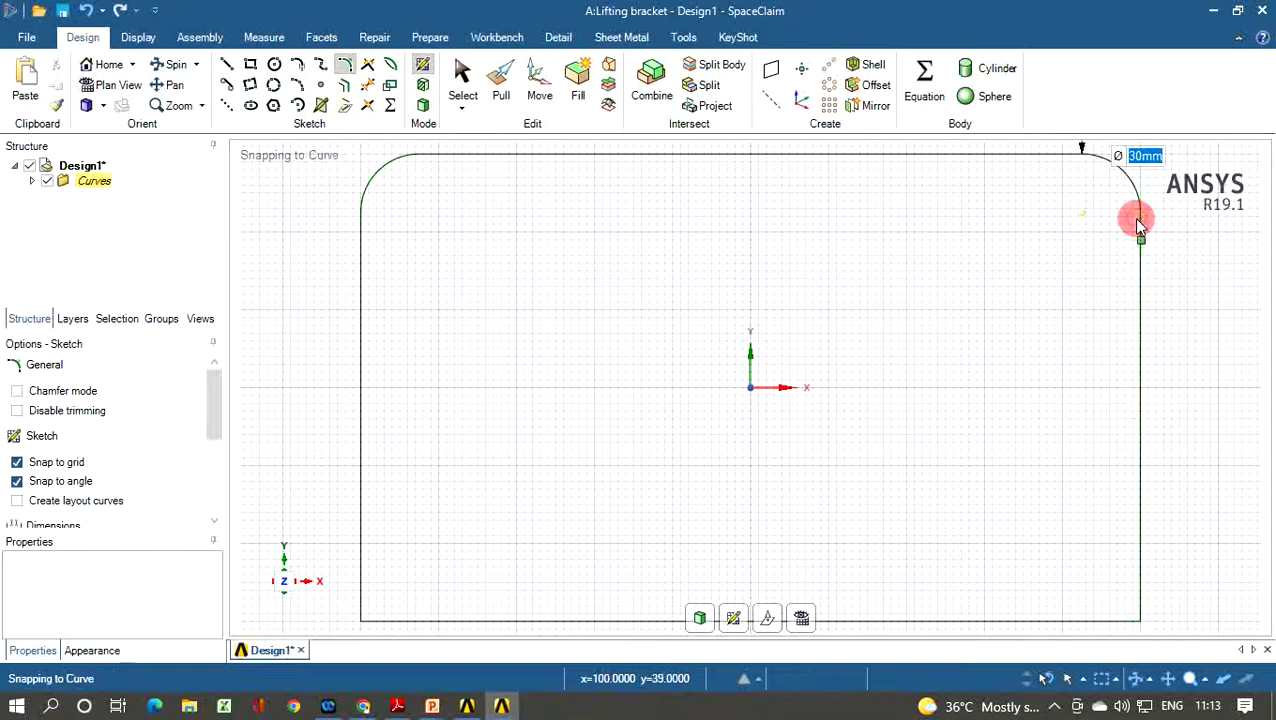
click(1140, 569)
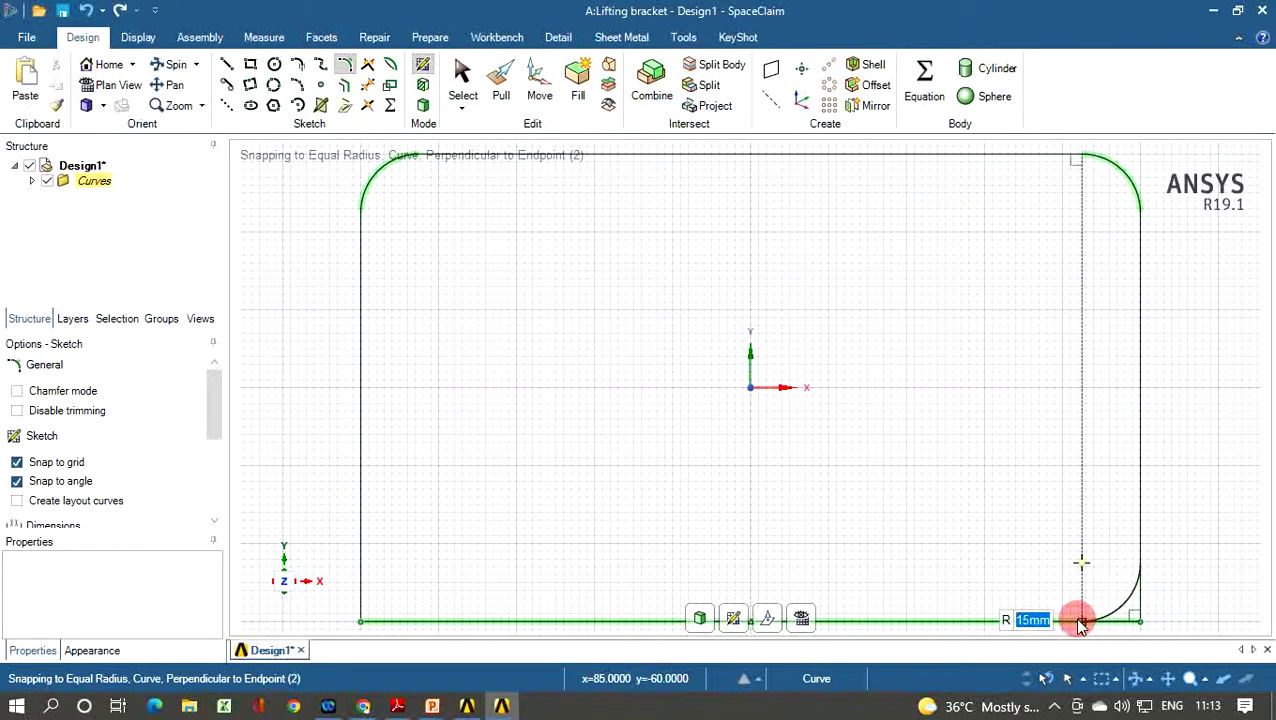
click(1080, 623)
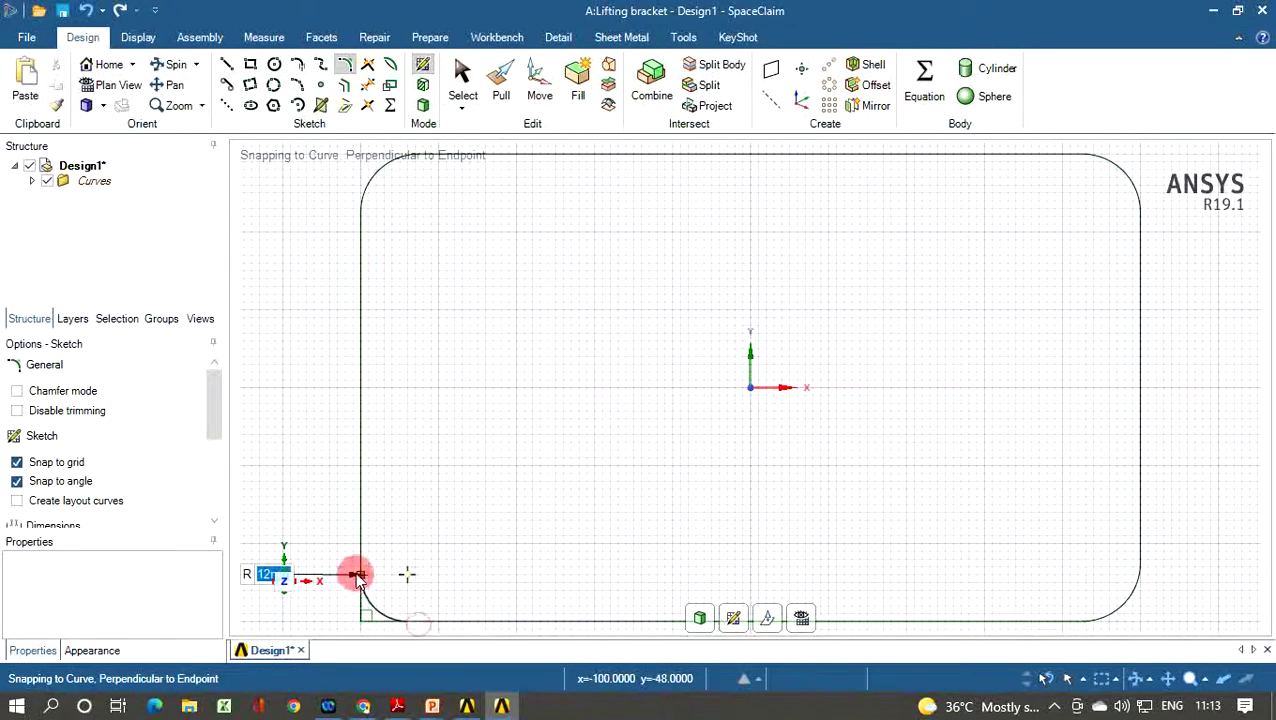
click(361, 563)
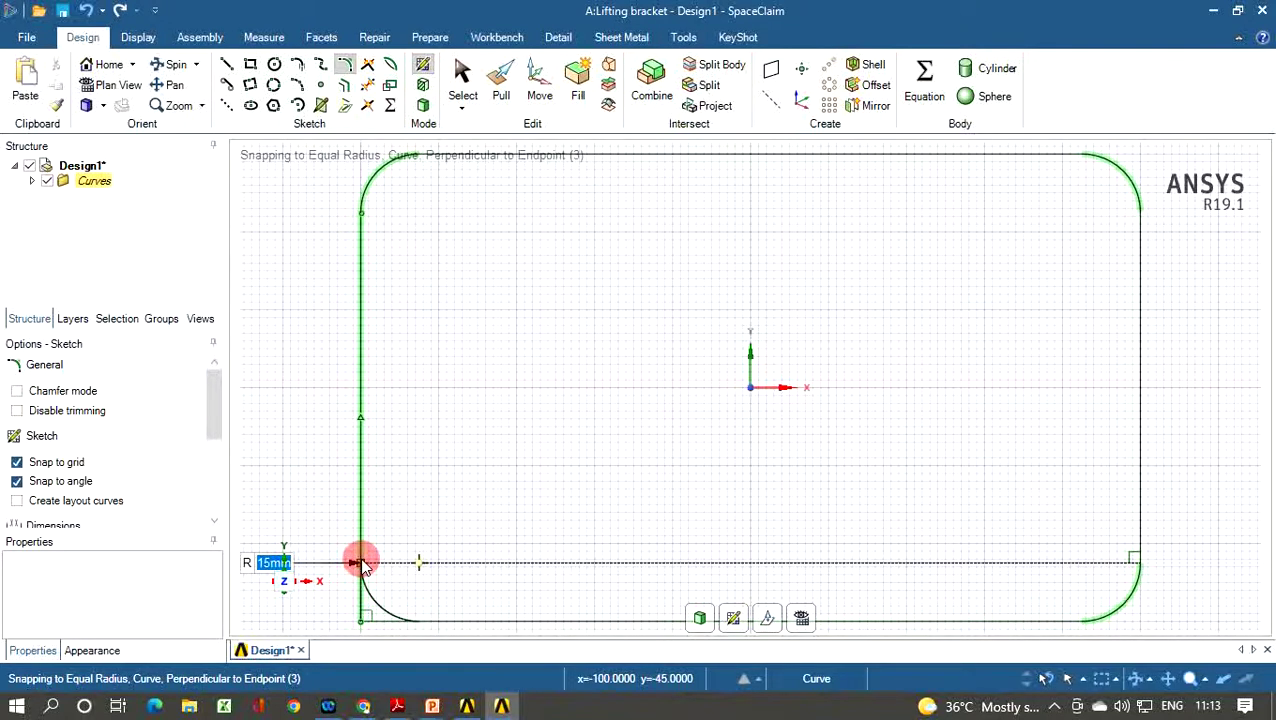
click(362, 563)
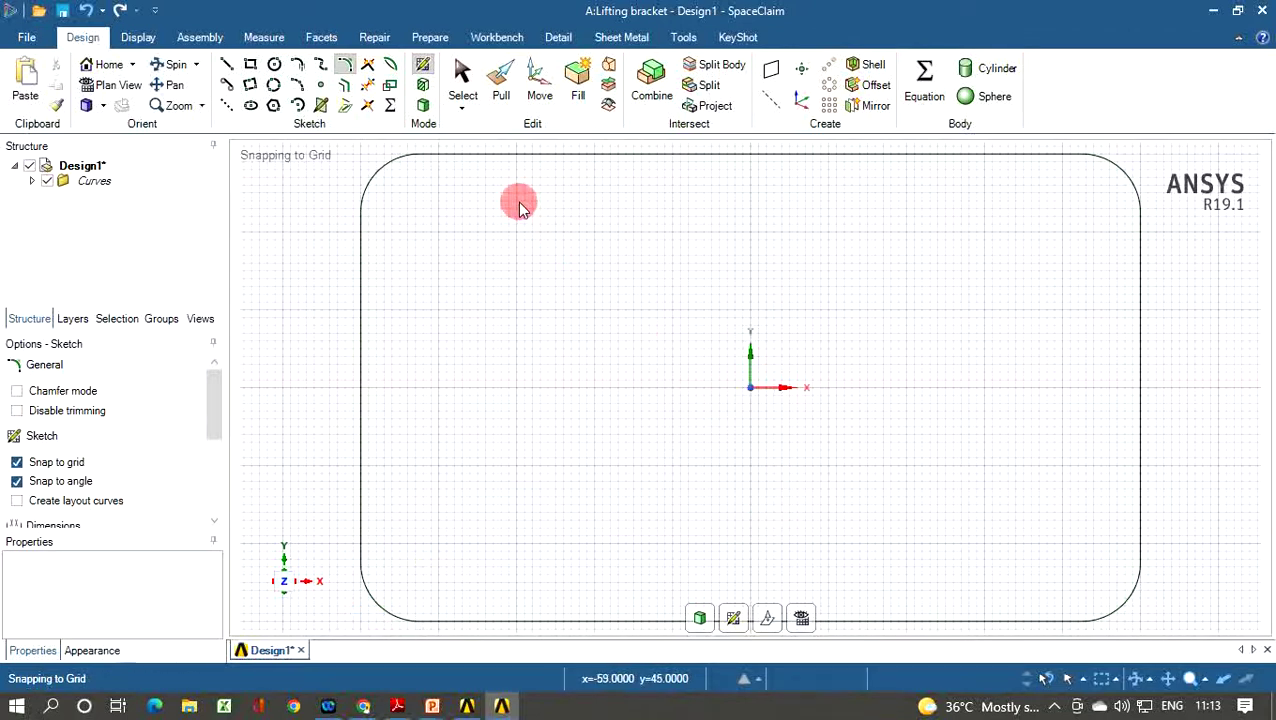
Step: Convert the rounded 200 × 120 mm sketch into a flat surface and orbit to view it
click(504, 92)
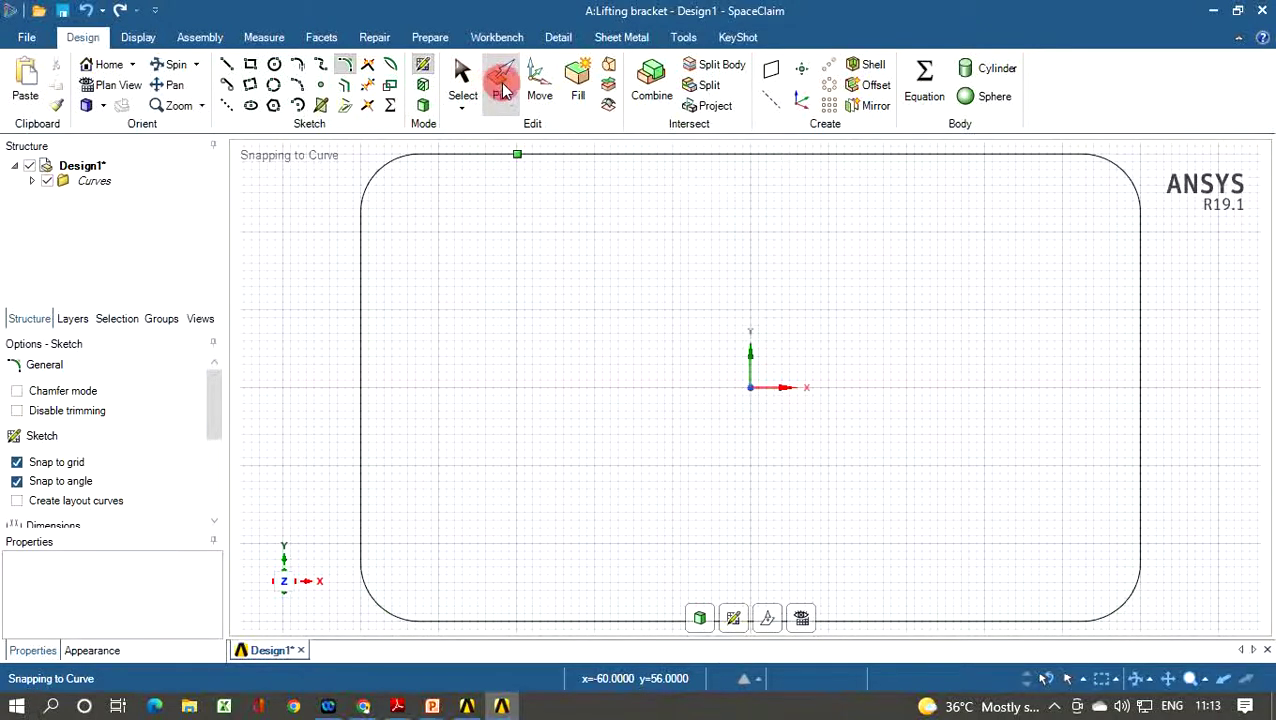
click(502, 88)
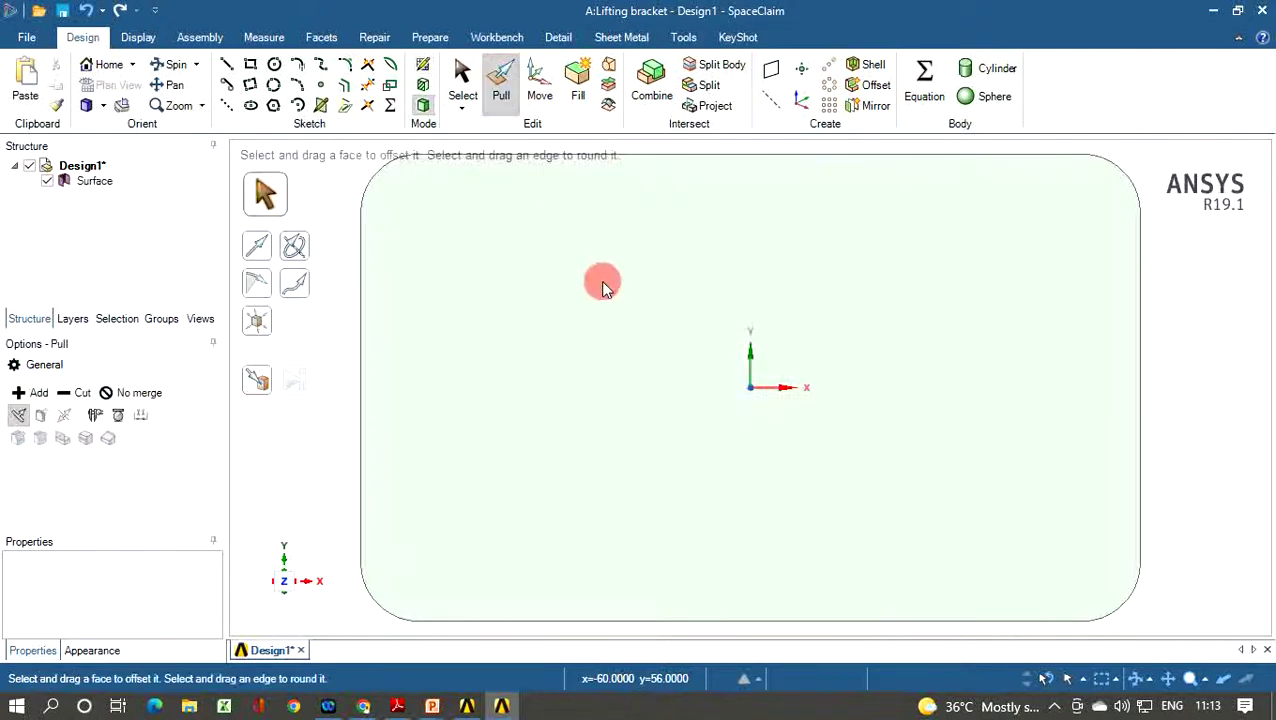
click(620, 311)
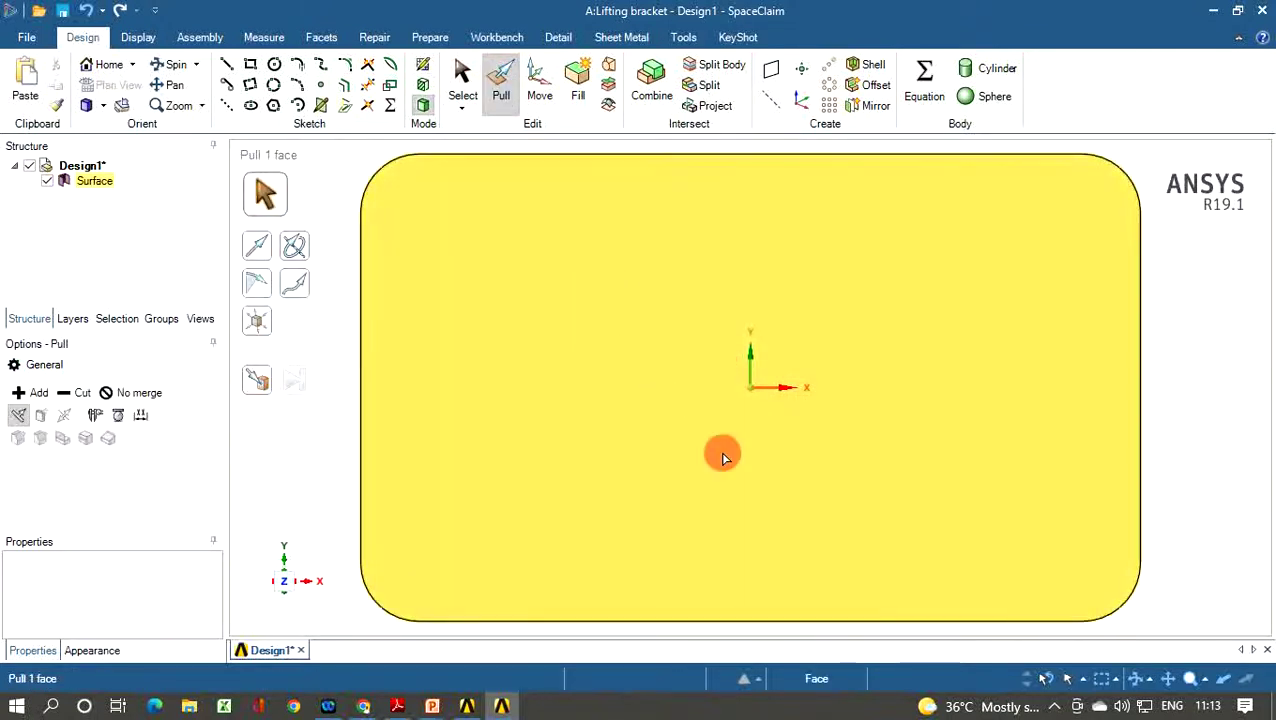
scroll(721, 398, up, 2)
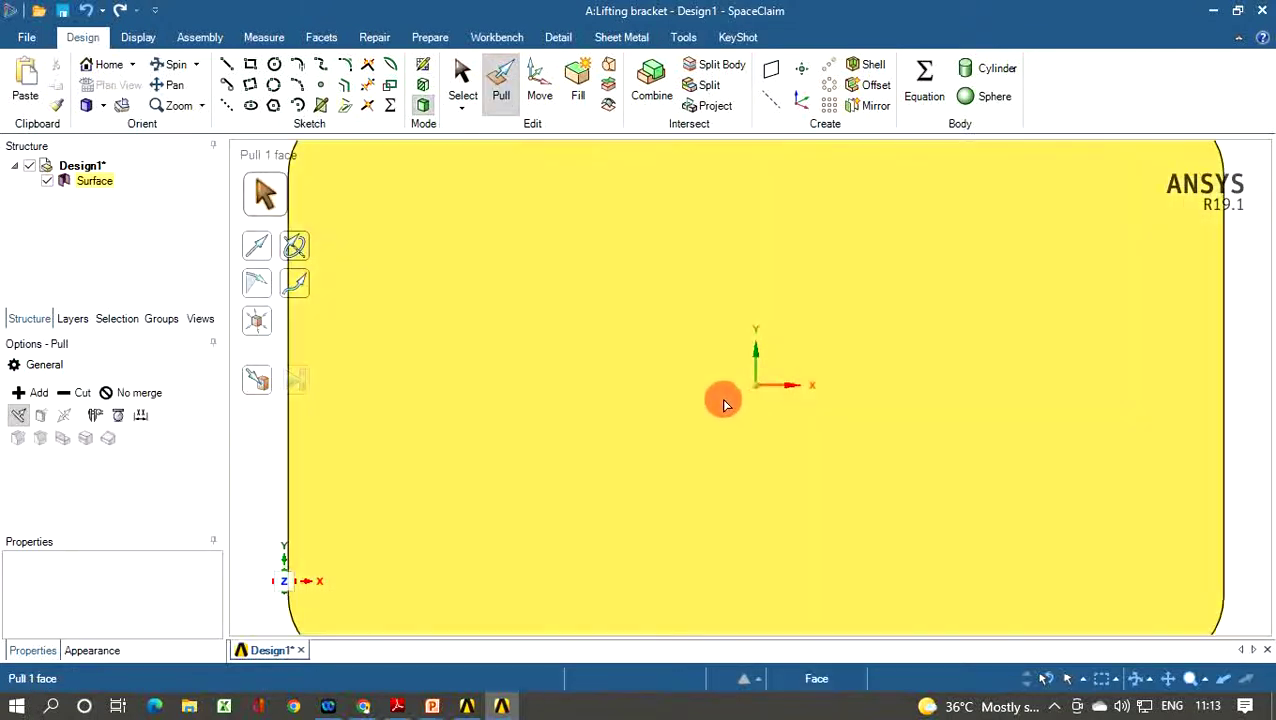
scroll(725, 403, down, 2)
scroll(725, 403, down, 1)
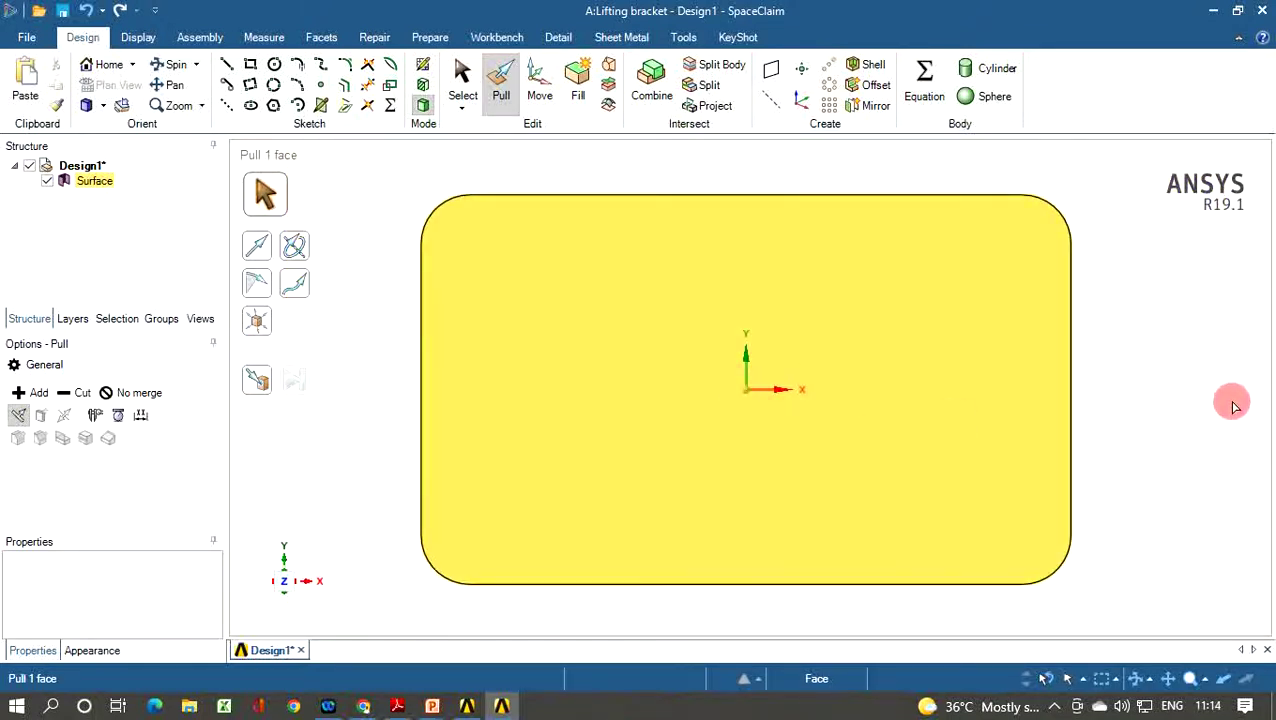
click(1122, 368)
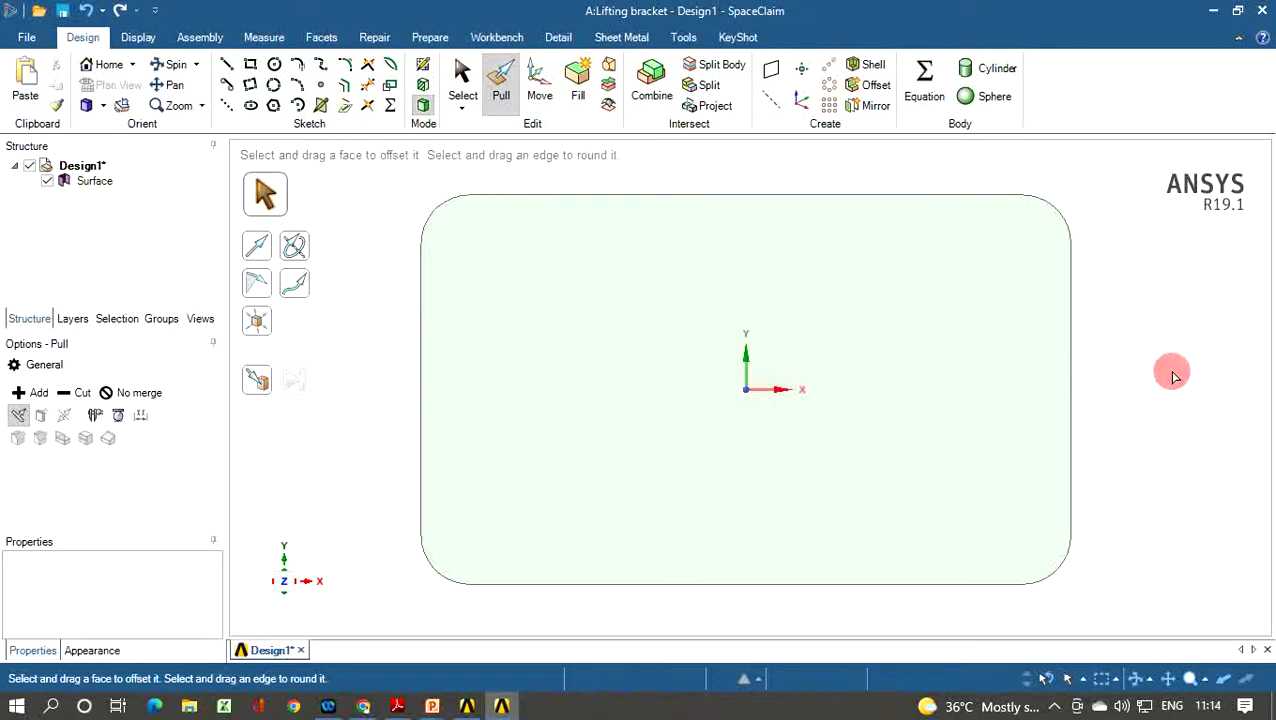
middle_drag(1172, 373, 1022, 402)
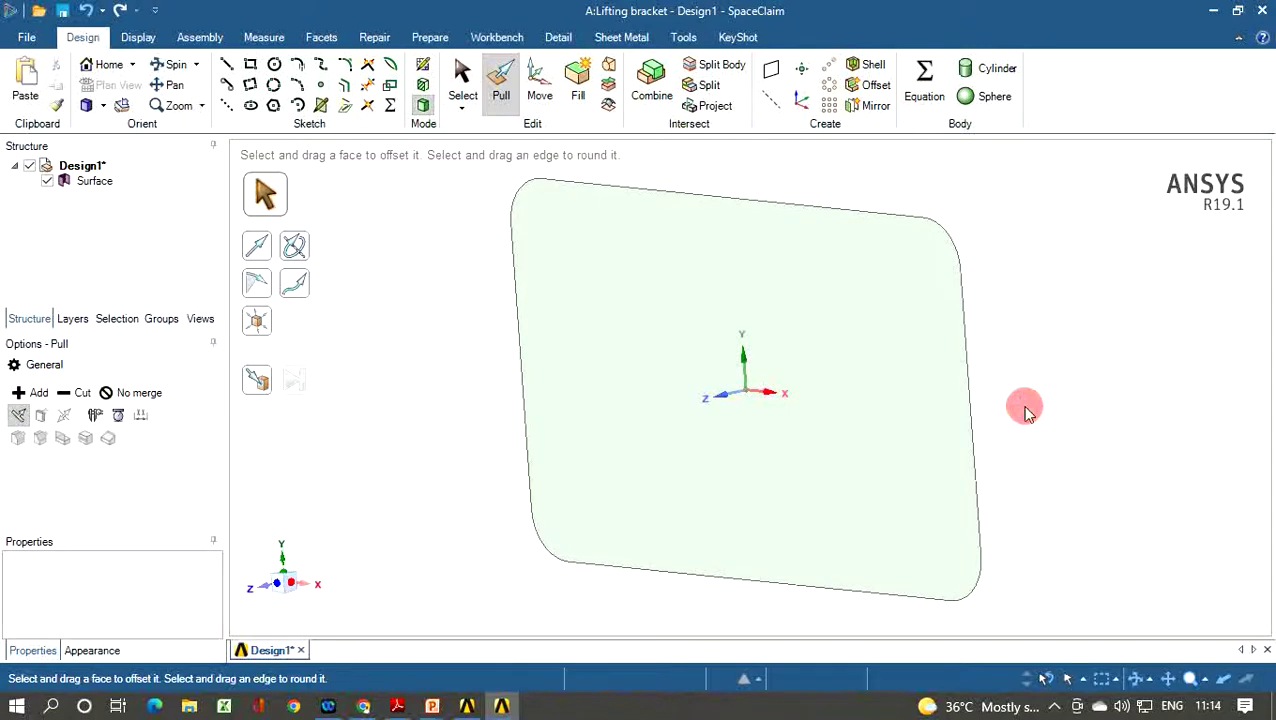
Step: Pull the surface face 30 mm into a solid 200 × 120 × 30 mm plate
click(883, 363)
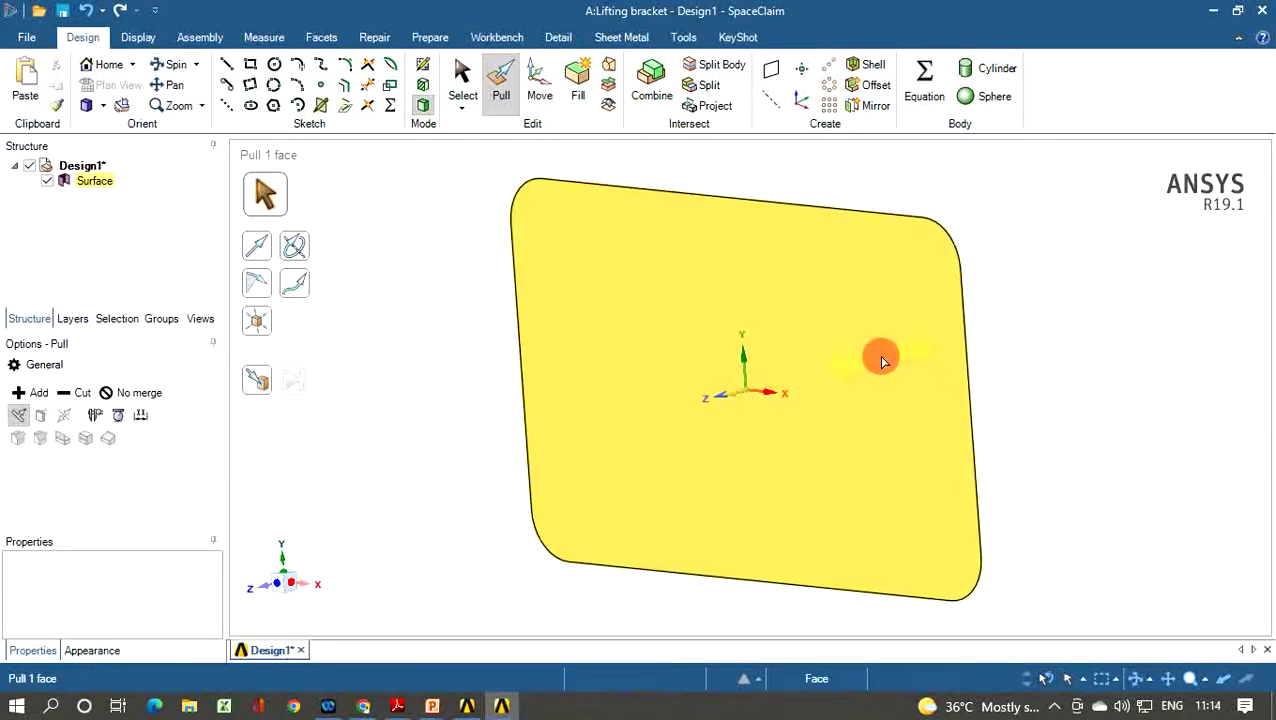
click(880, 360)
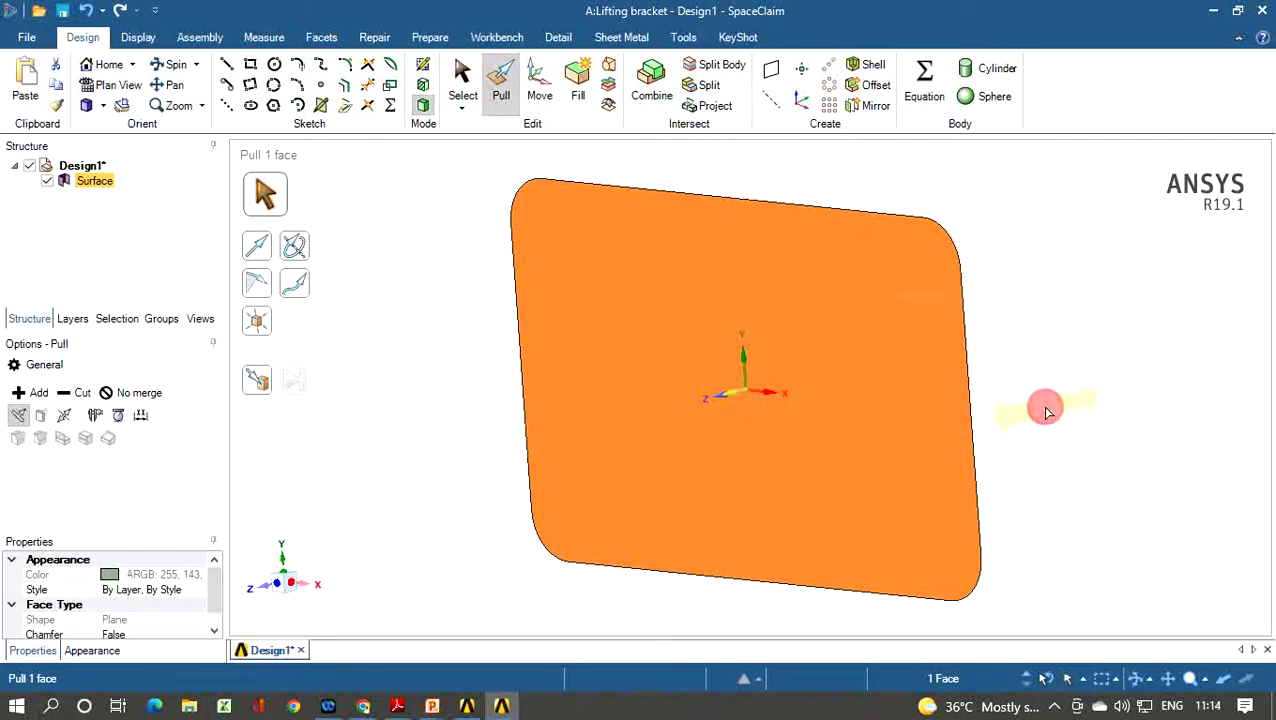
drag(1043, 408, 772, 447)
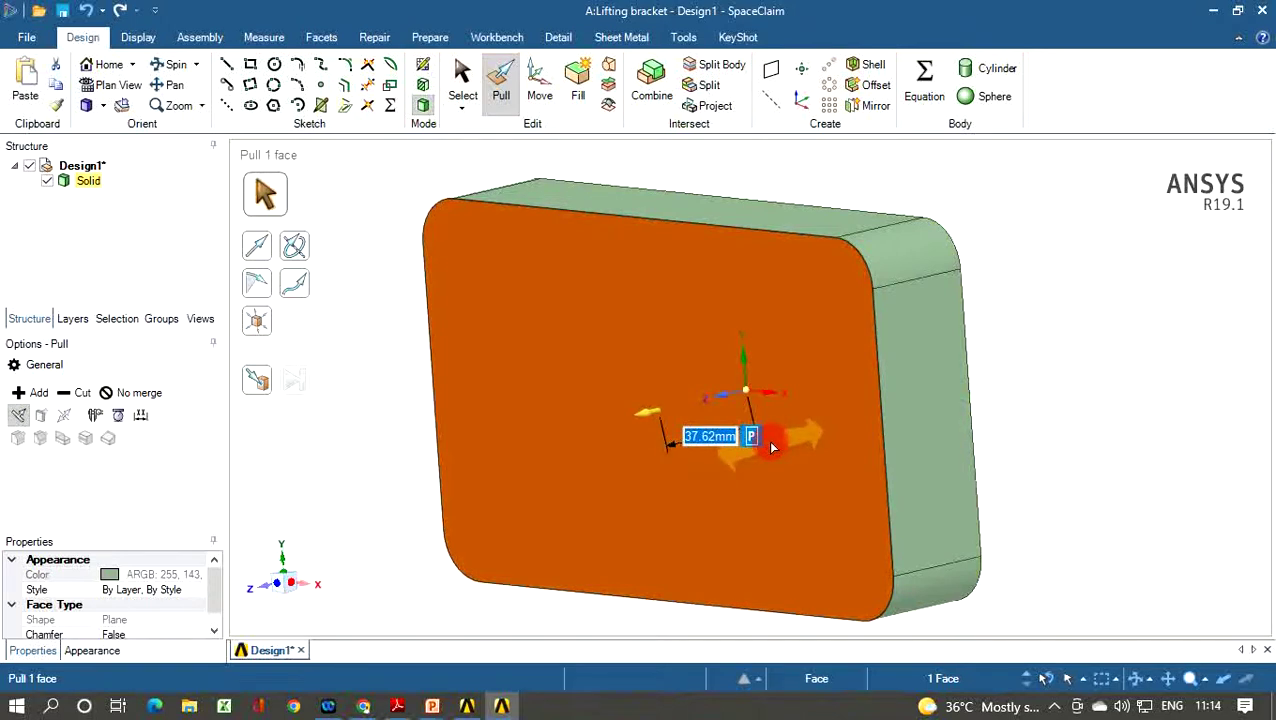
text(10)
key(Escape)
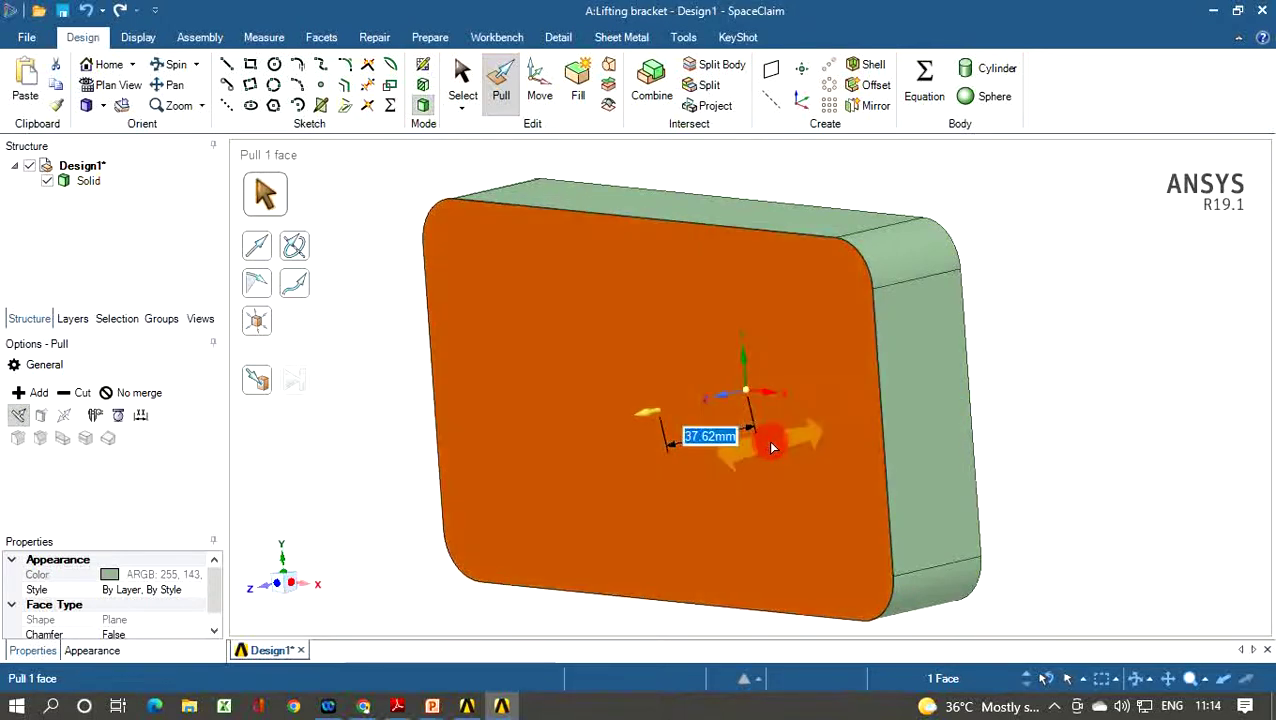
text(30)
key(Return)
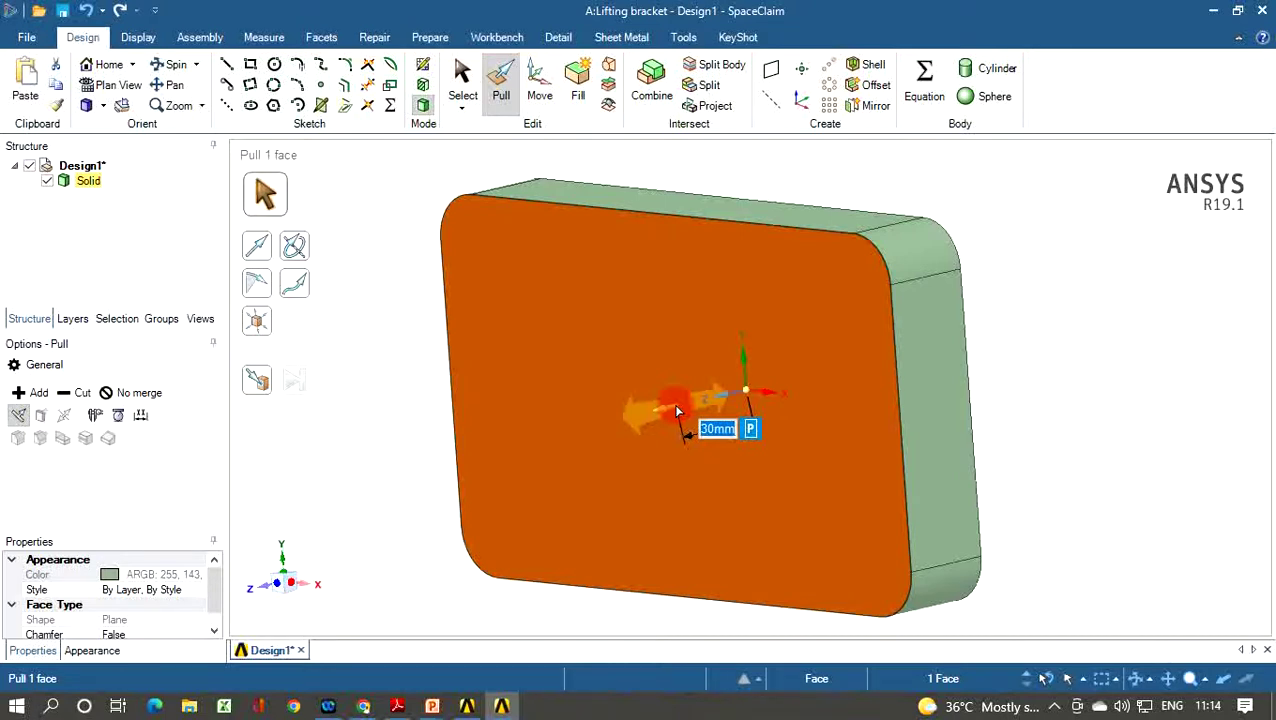
key(Escape)
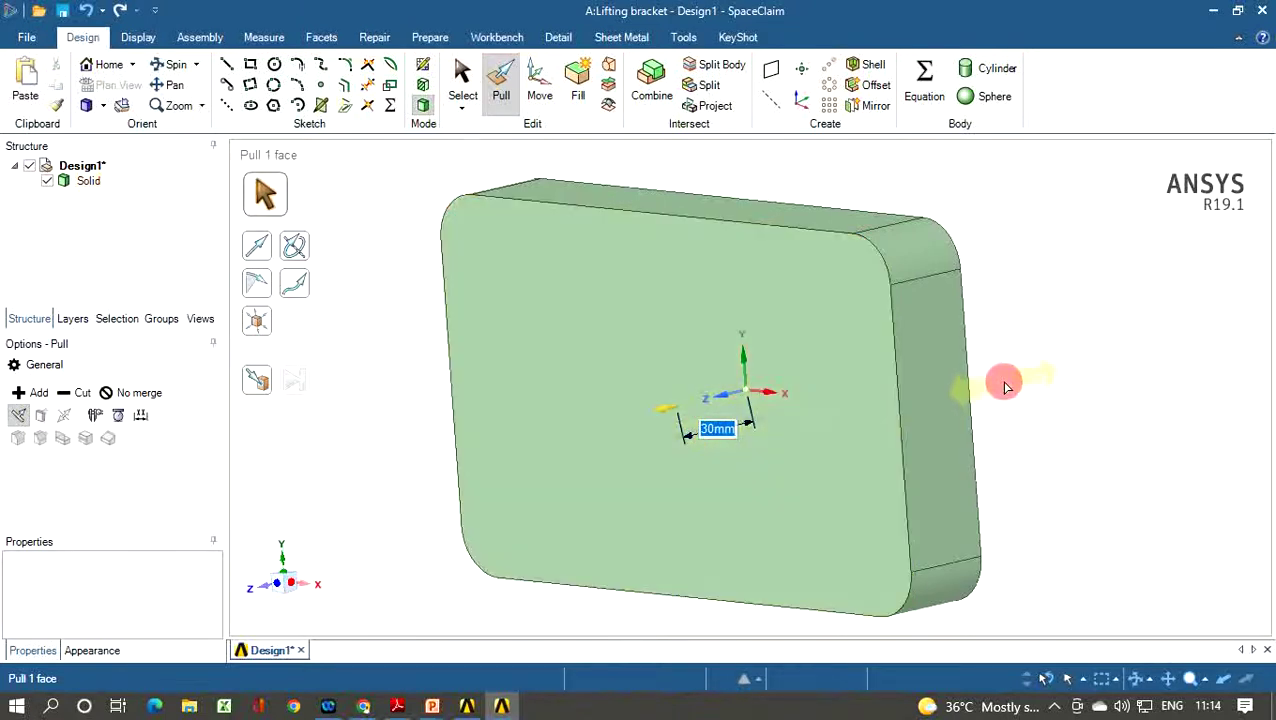
key(Escape)
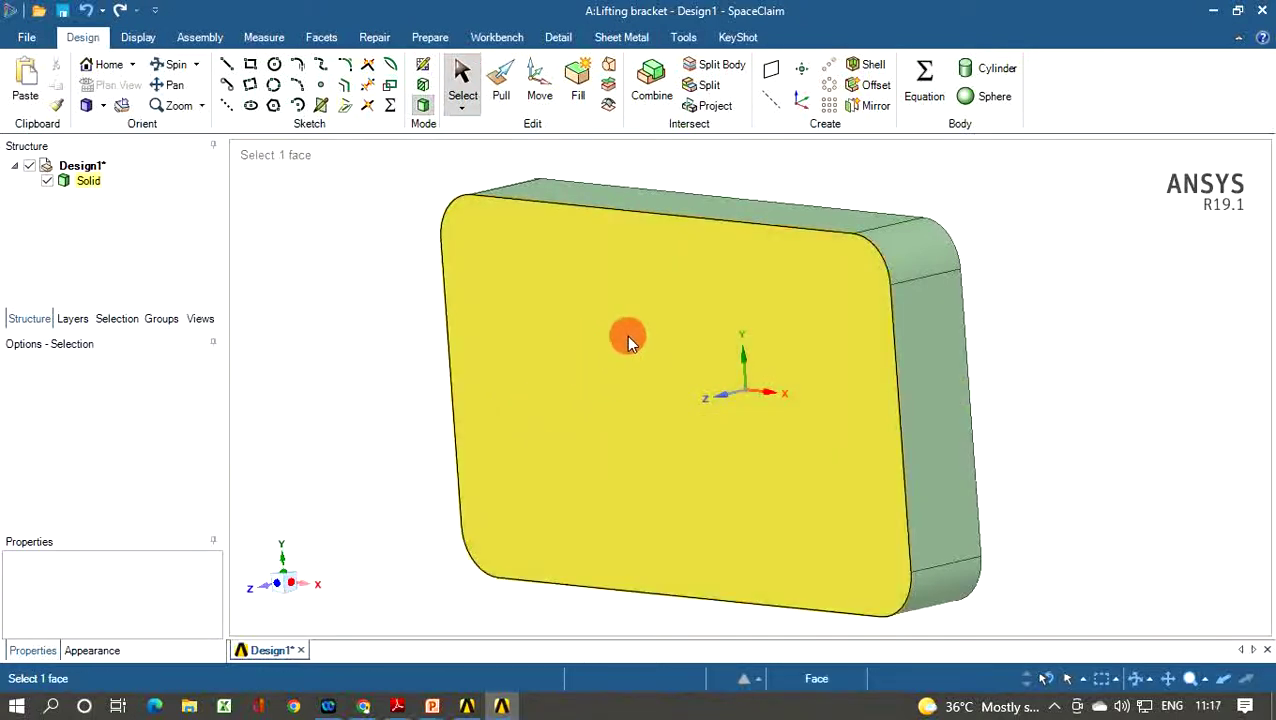
Step: Open a sketch on the plate's front face in plan view with the Circle tool active
click(626, 337)
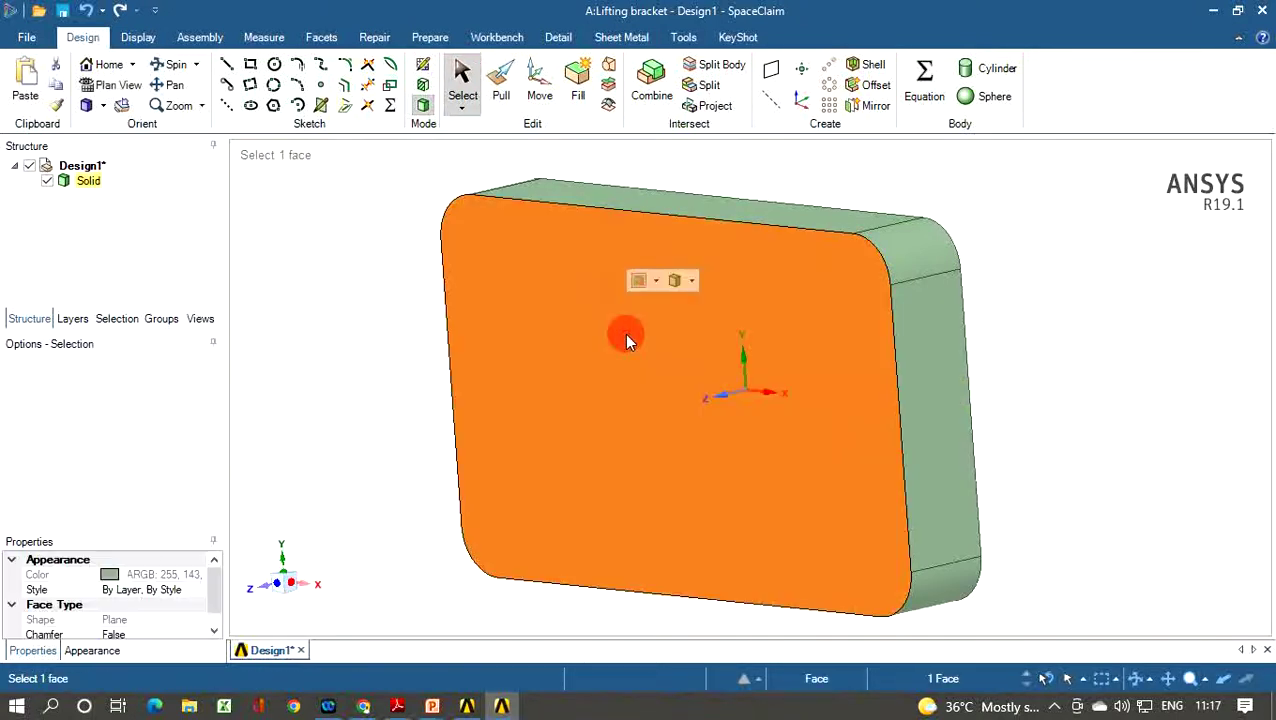
click(423, 67)
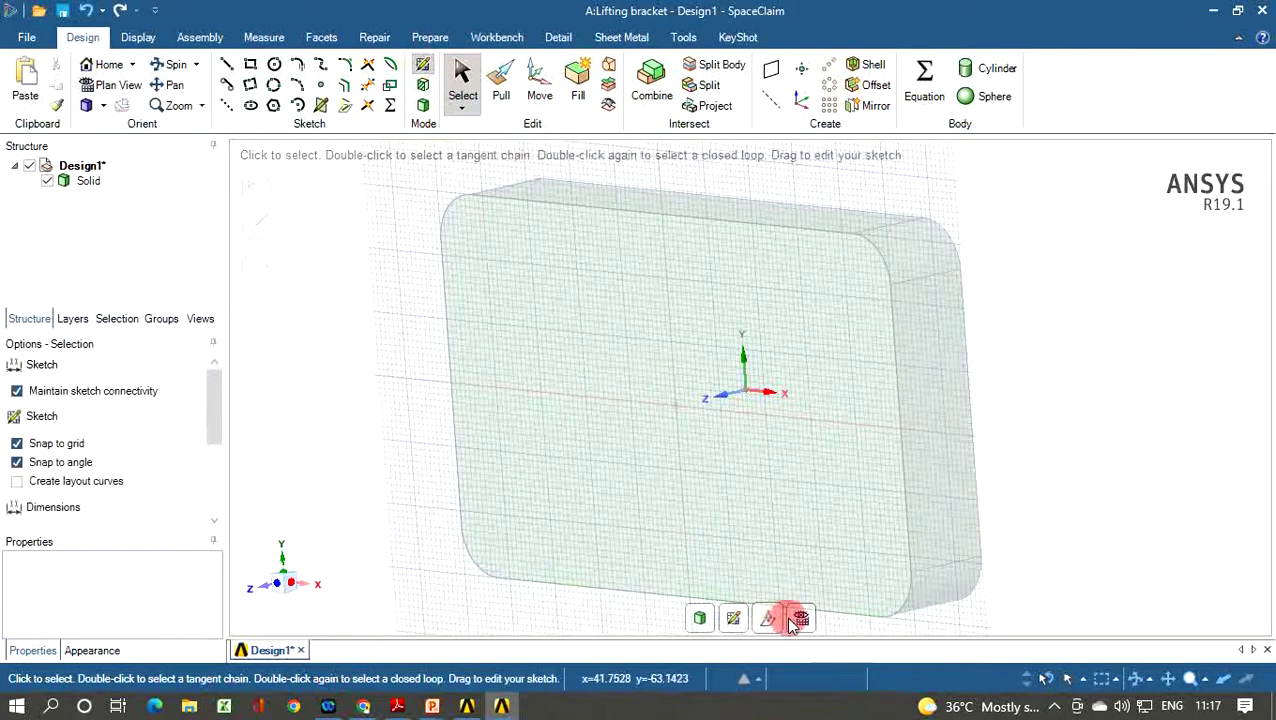
click(801, 620)
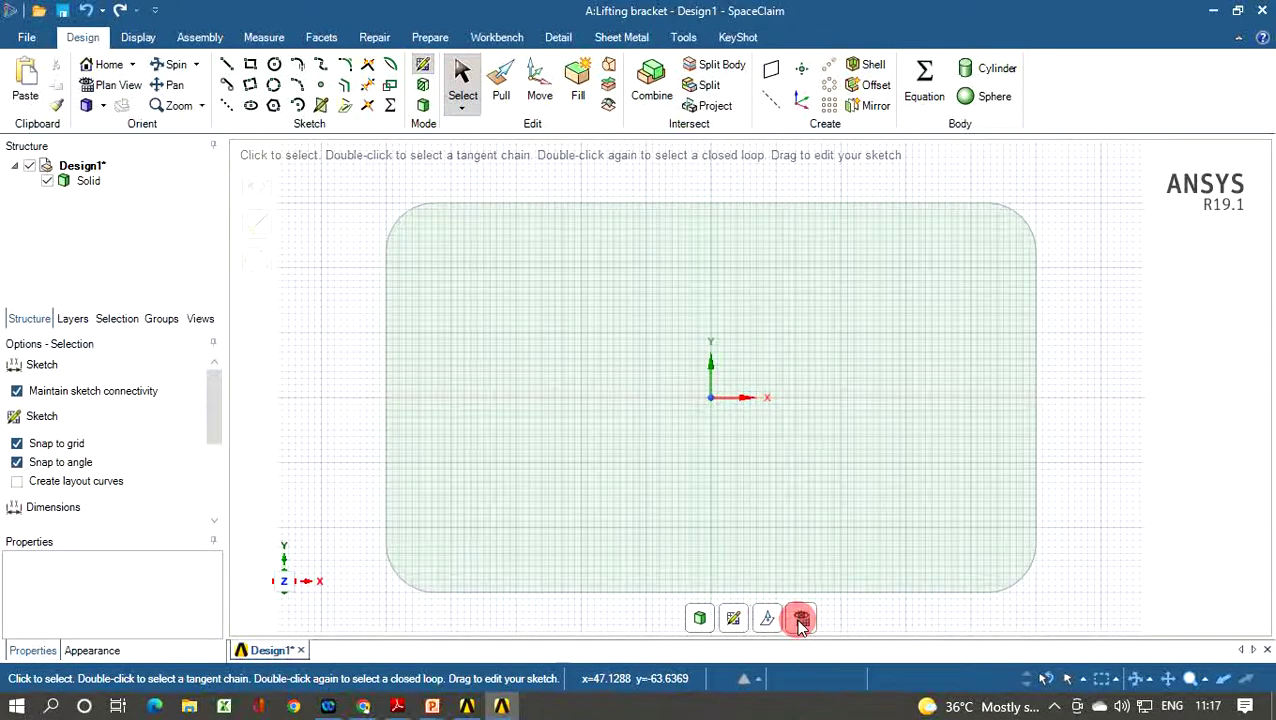
click(276, 65)
click(458, 358)
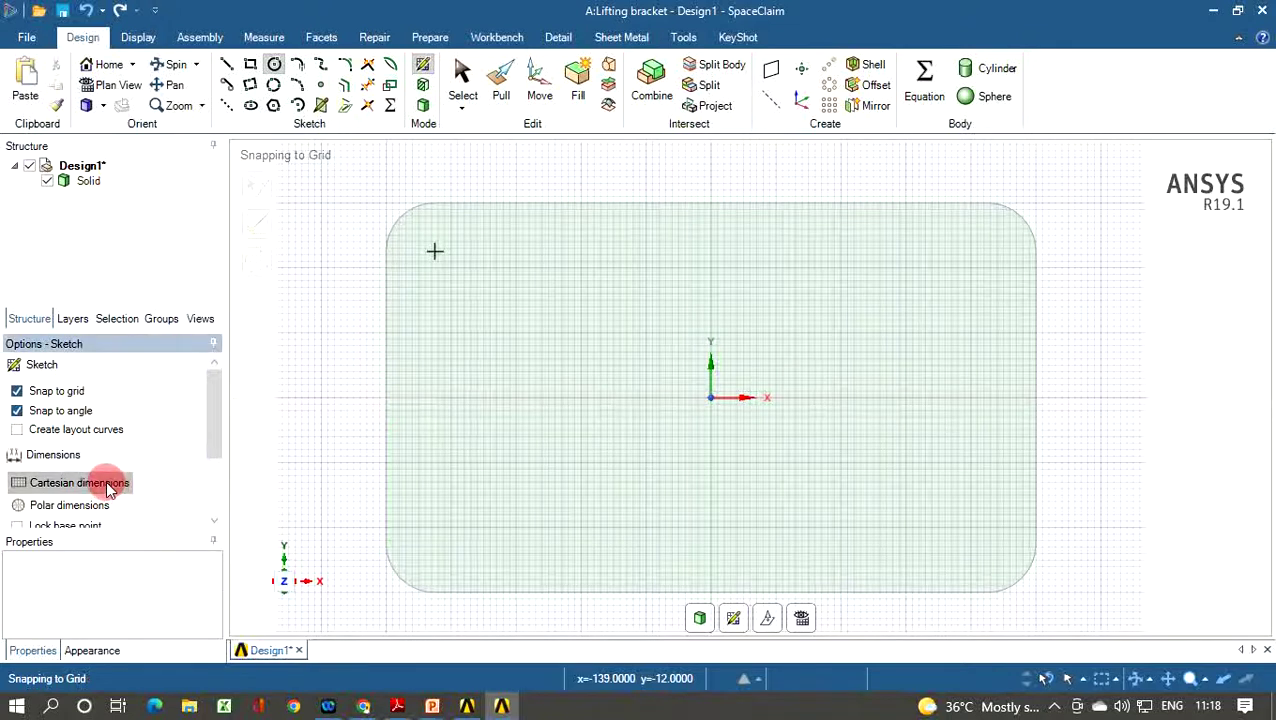
Step: Draw a Ø20 mm circle centred 40 mm across and 30 mm up from the plate's left edge
click(388, 402)
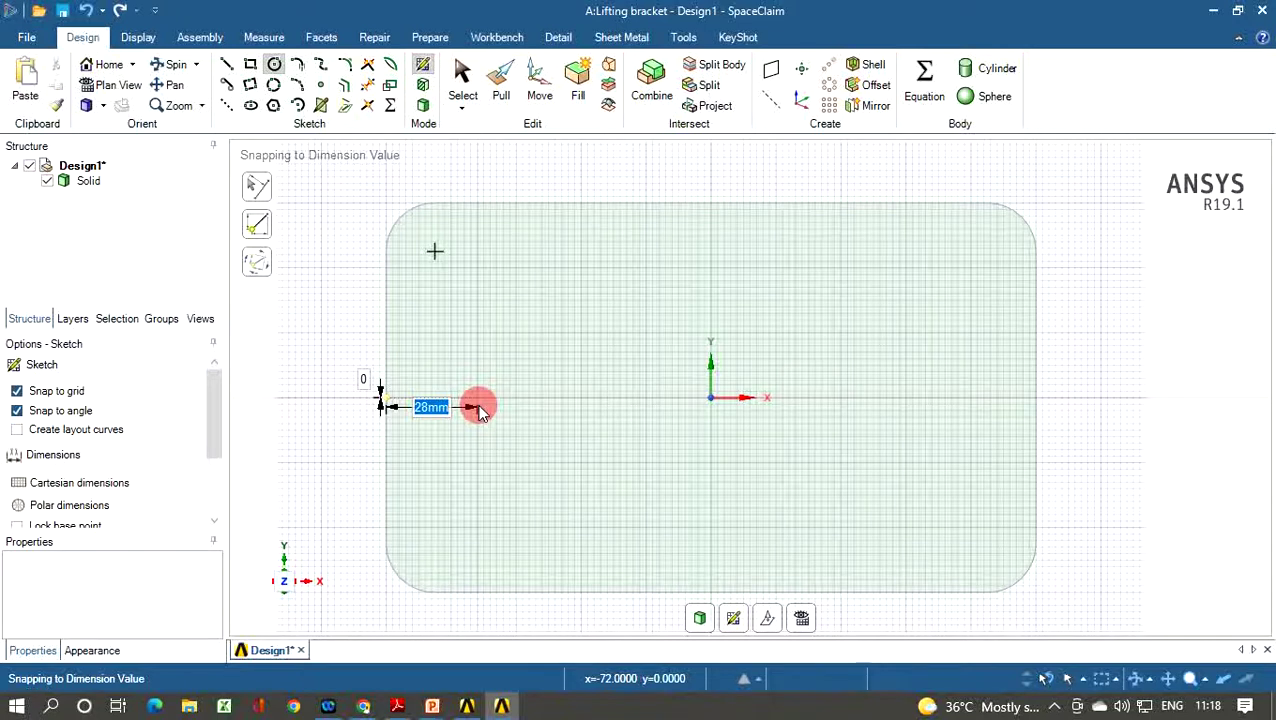
text(40)
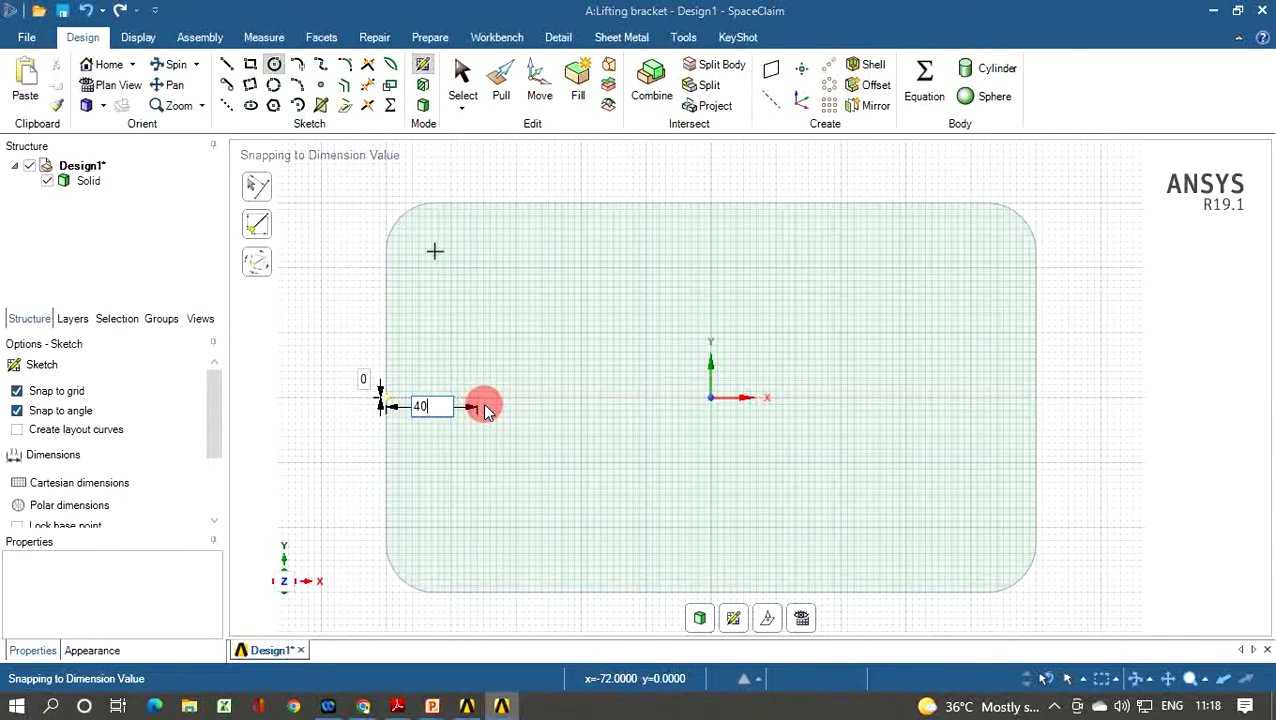
key(Tab)
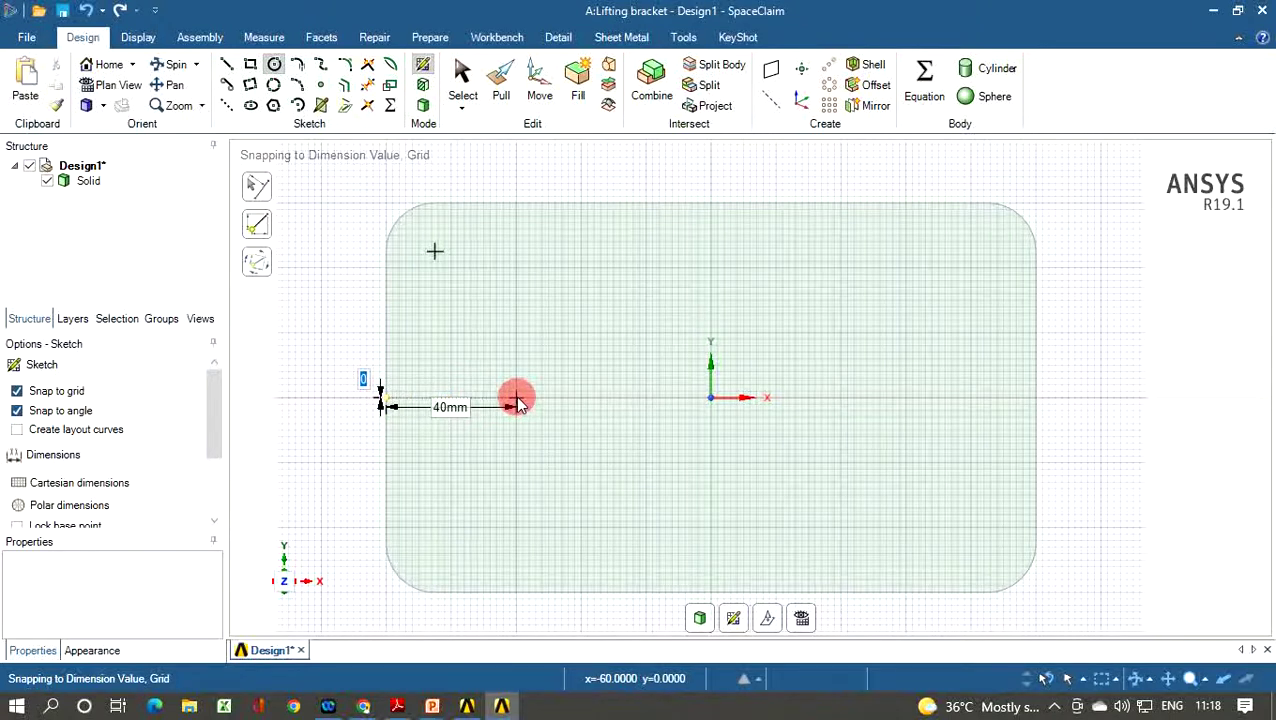
text(30)
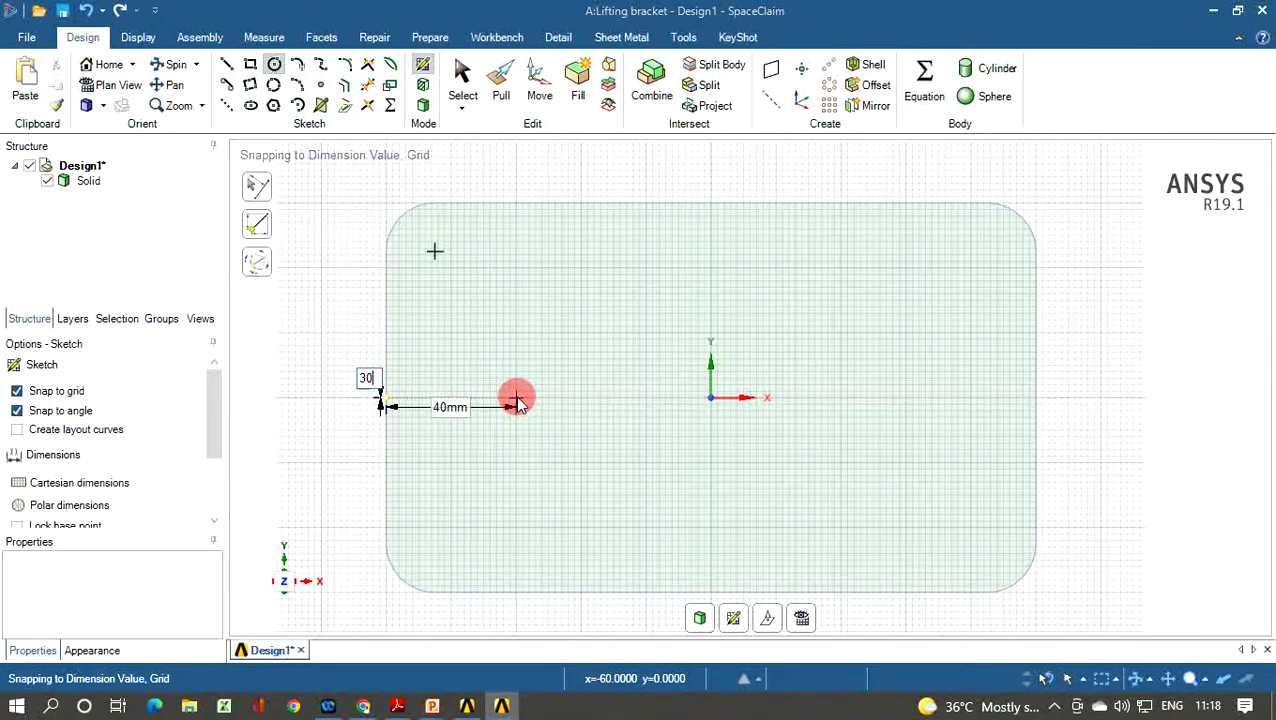
key(Return)
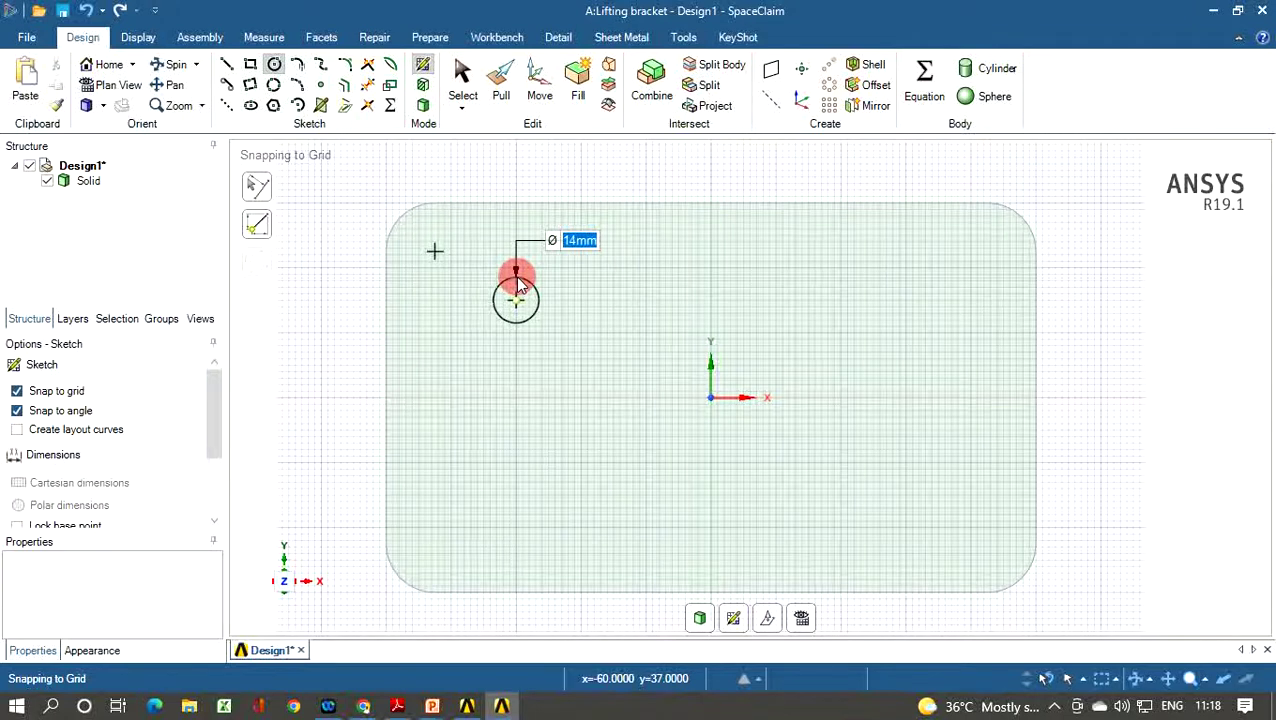
key(BackSpace)
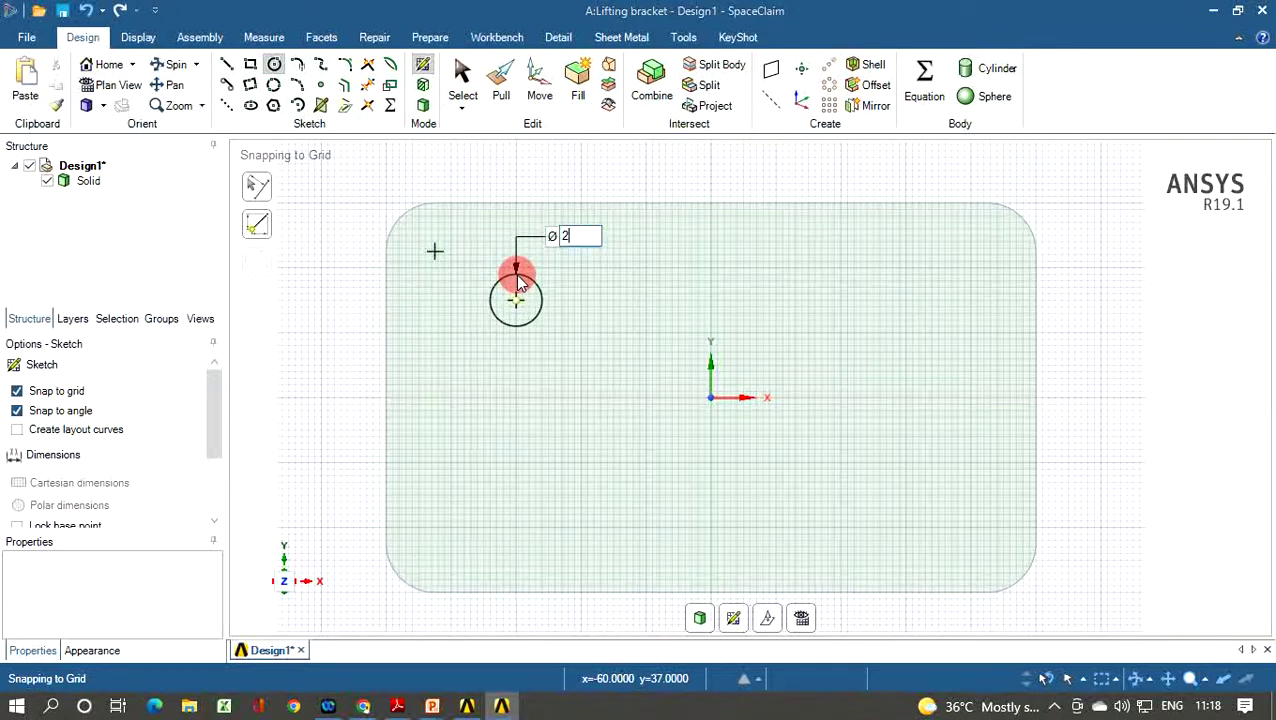
text(20)
key(Return)
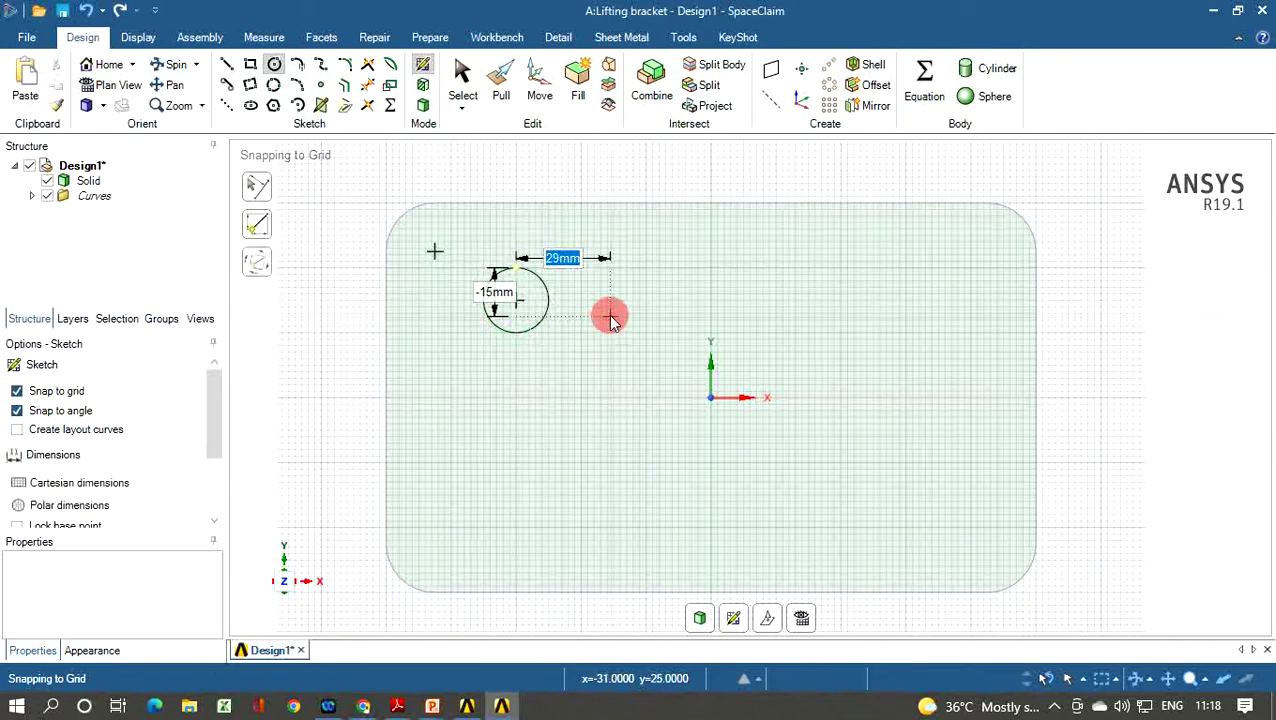
key(Escape)
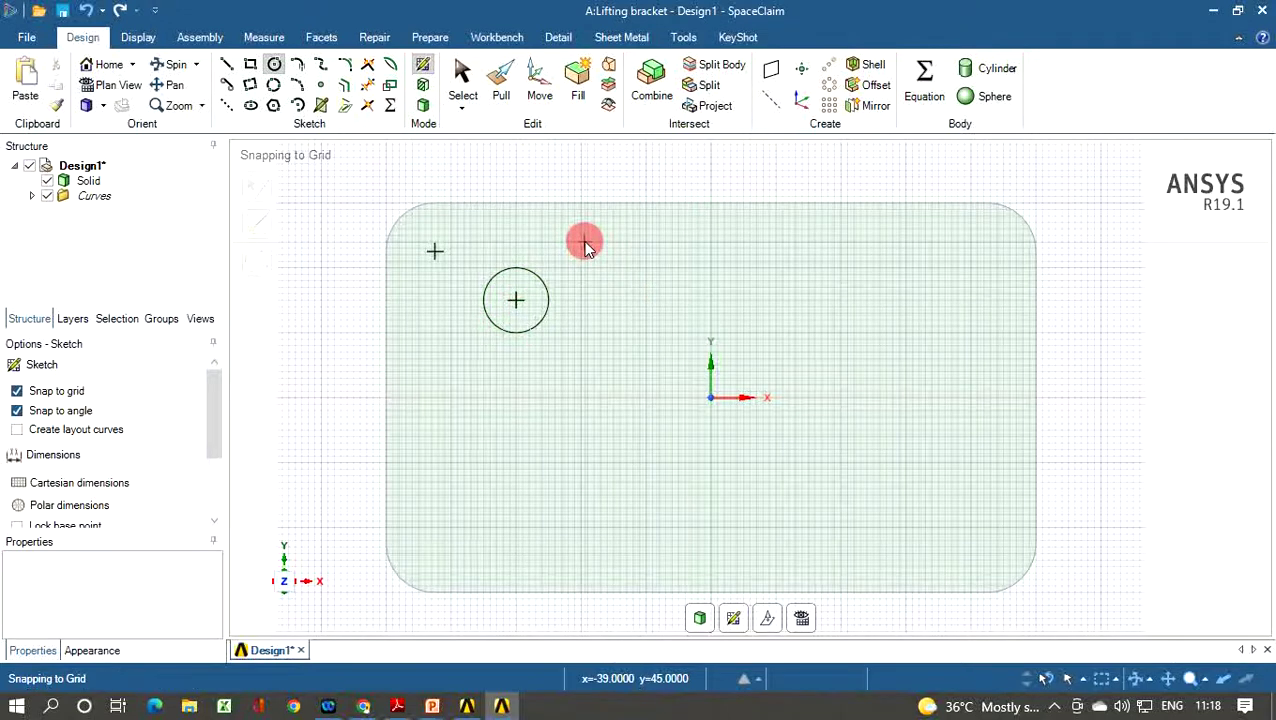
Step: Pull the Ø20 mm circle as a cut down through the plate to form the hole
click(502, 78)
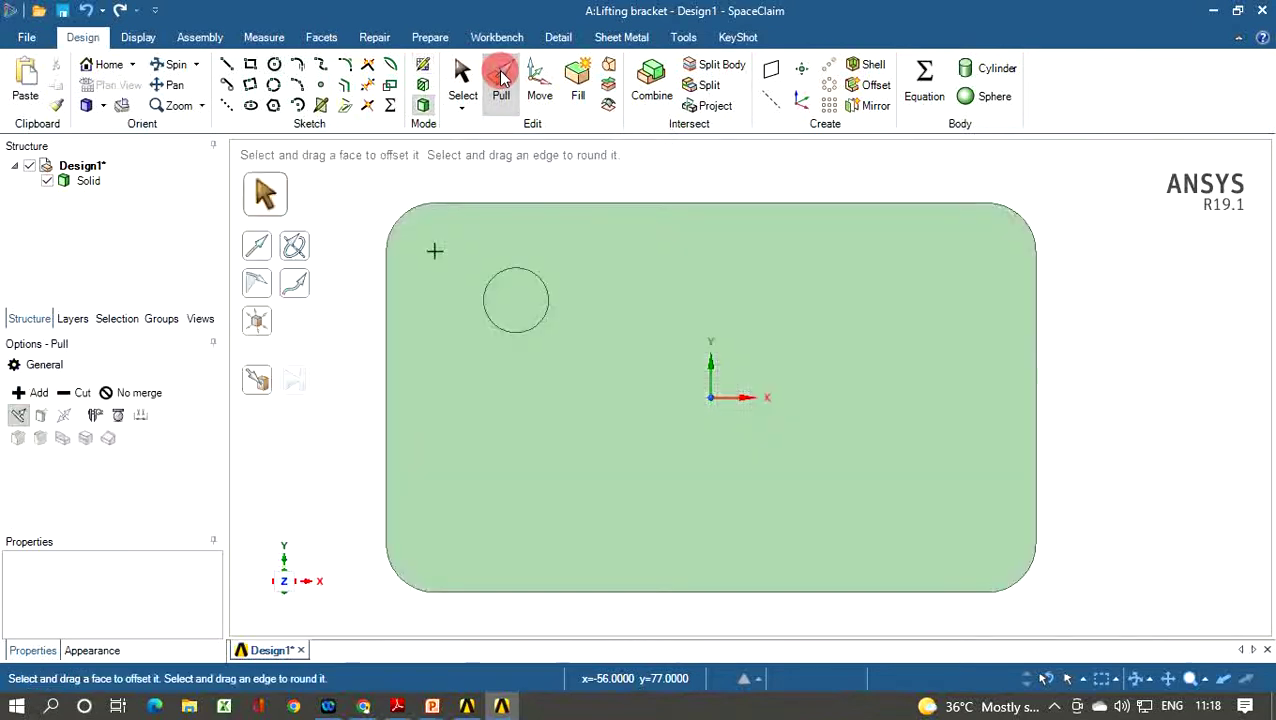
click(532, 304)
click(532, 304)
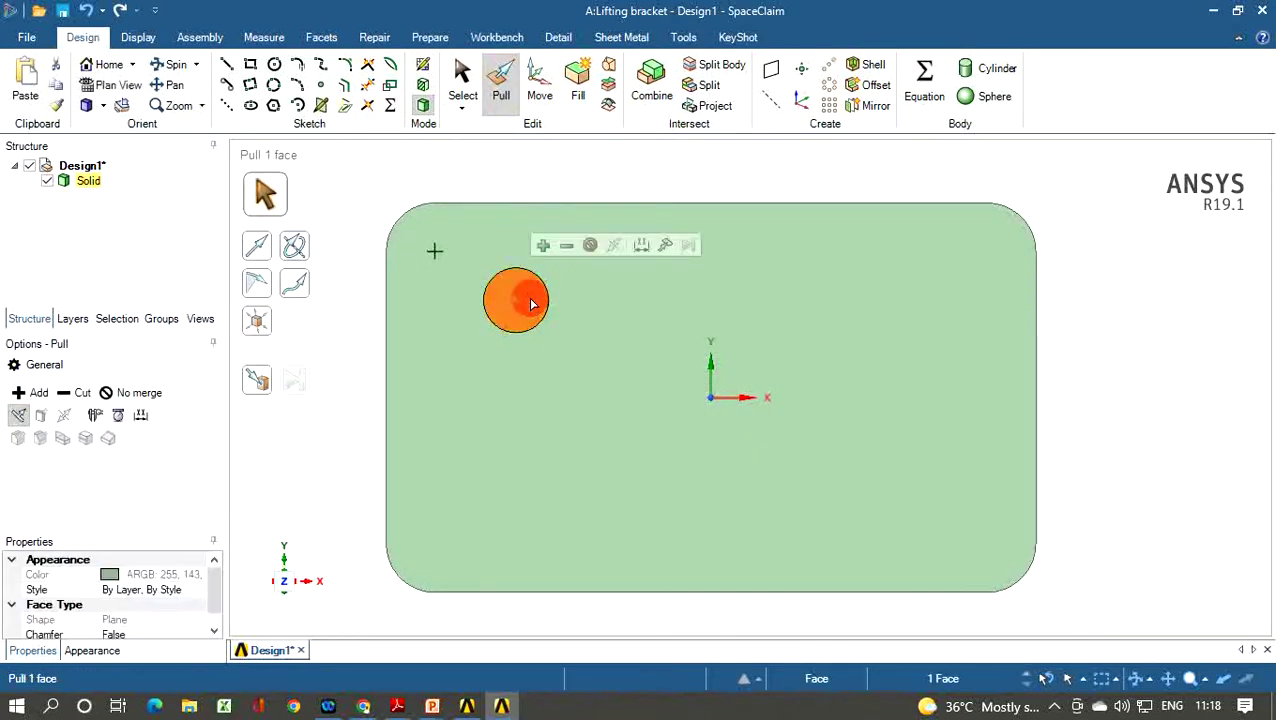
middle_drag(1070, 300, 1105, 137)
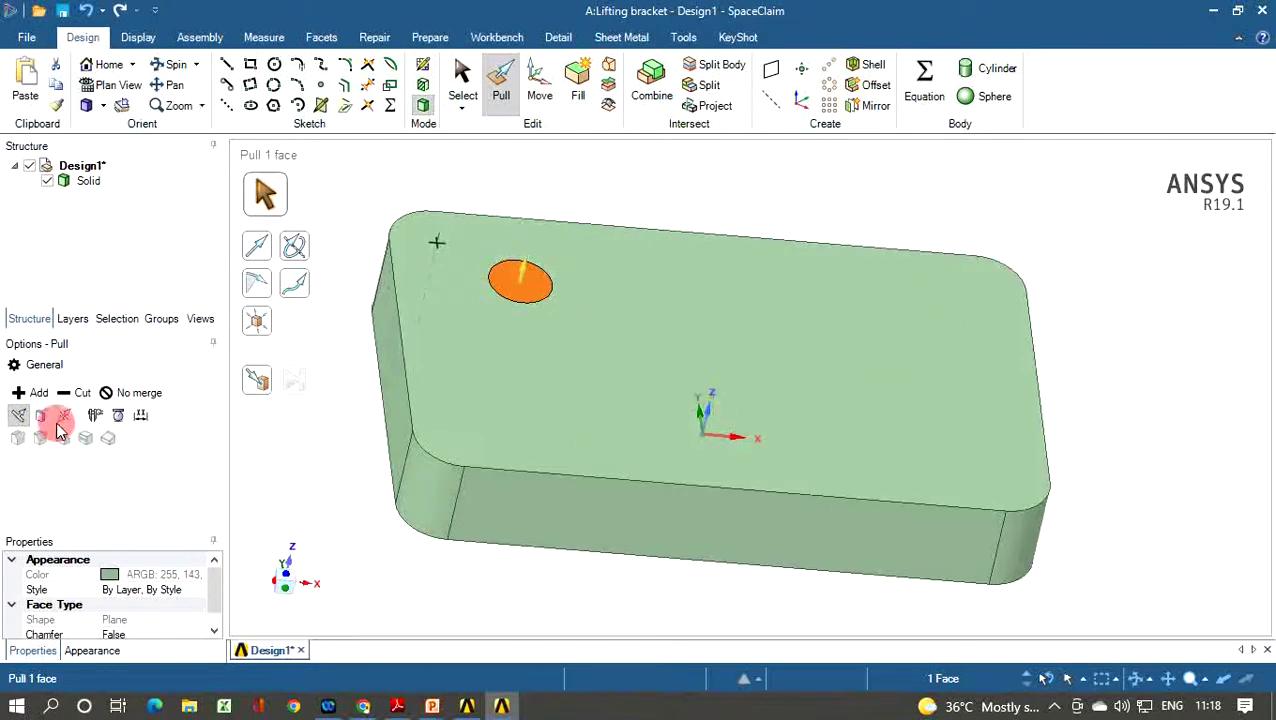
click(82, 393)
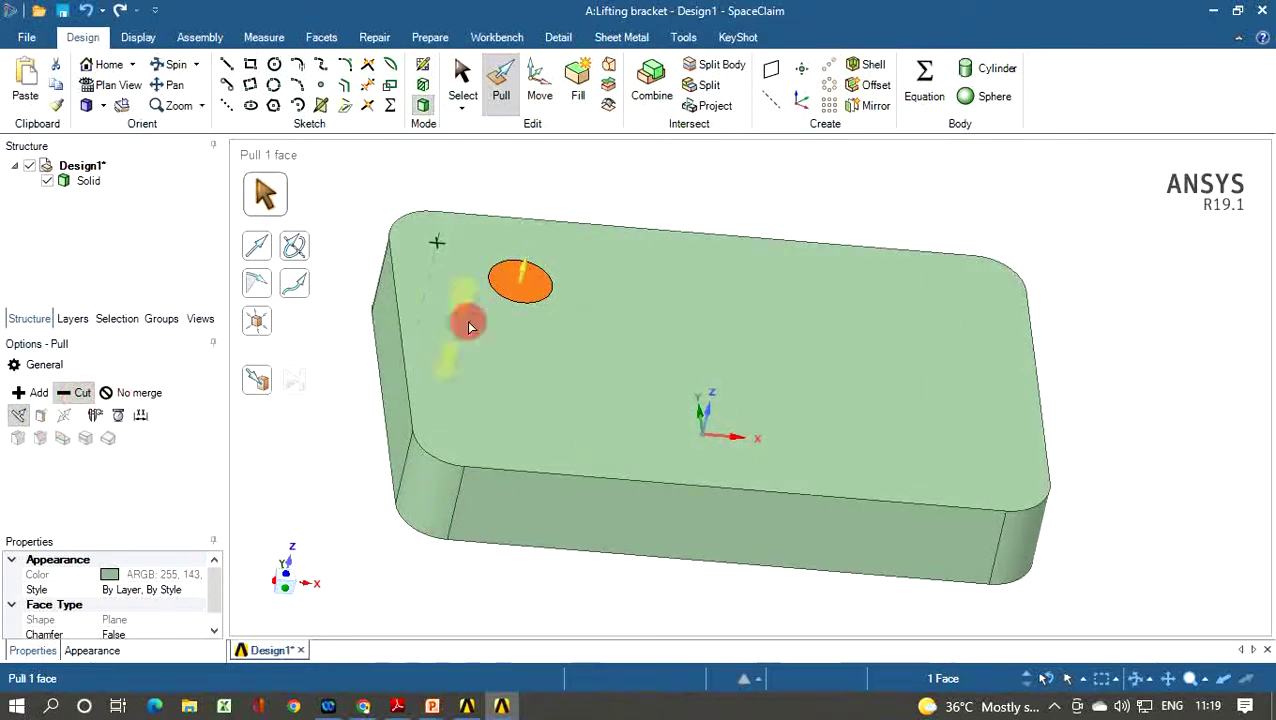
drag(527, 285, 496, 415)
click(298, 425)
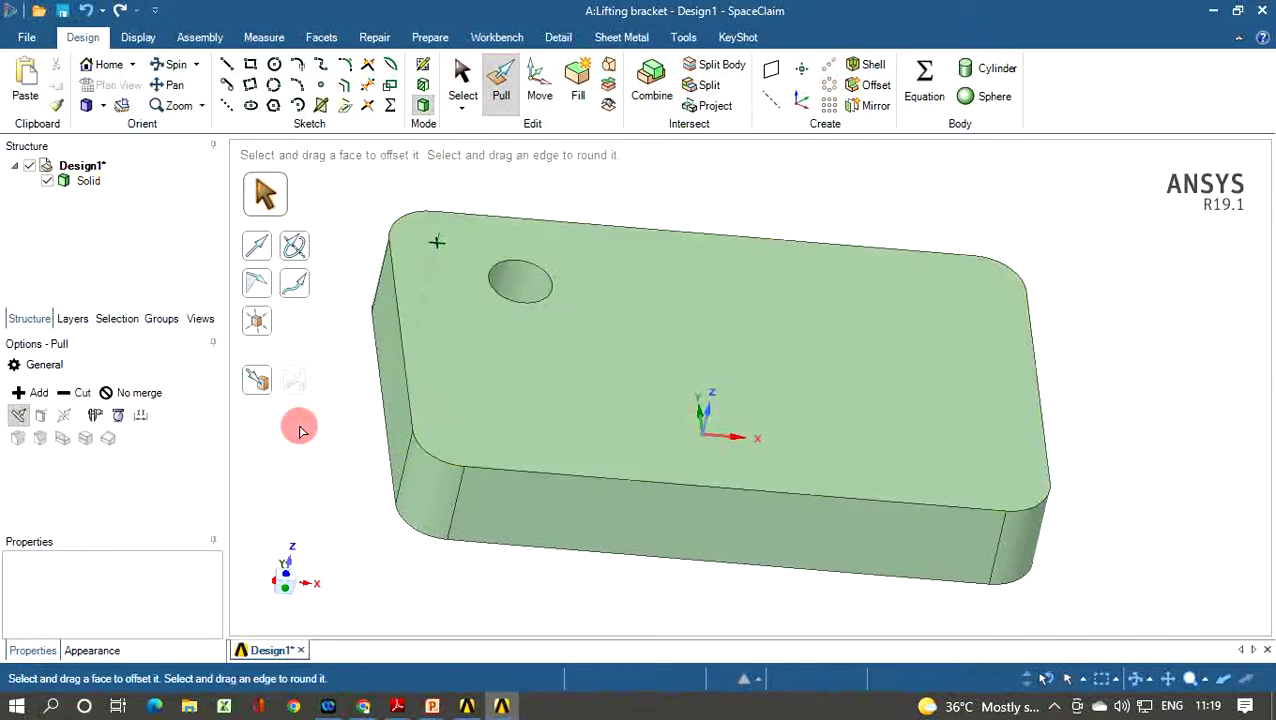
click(448, 342)
middle_drag(448, 342, 490, 385)
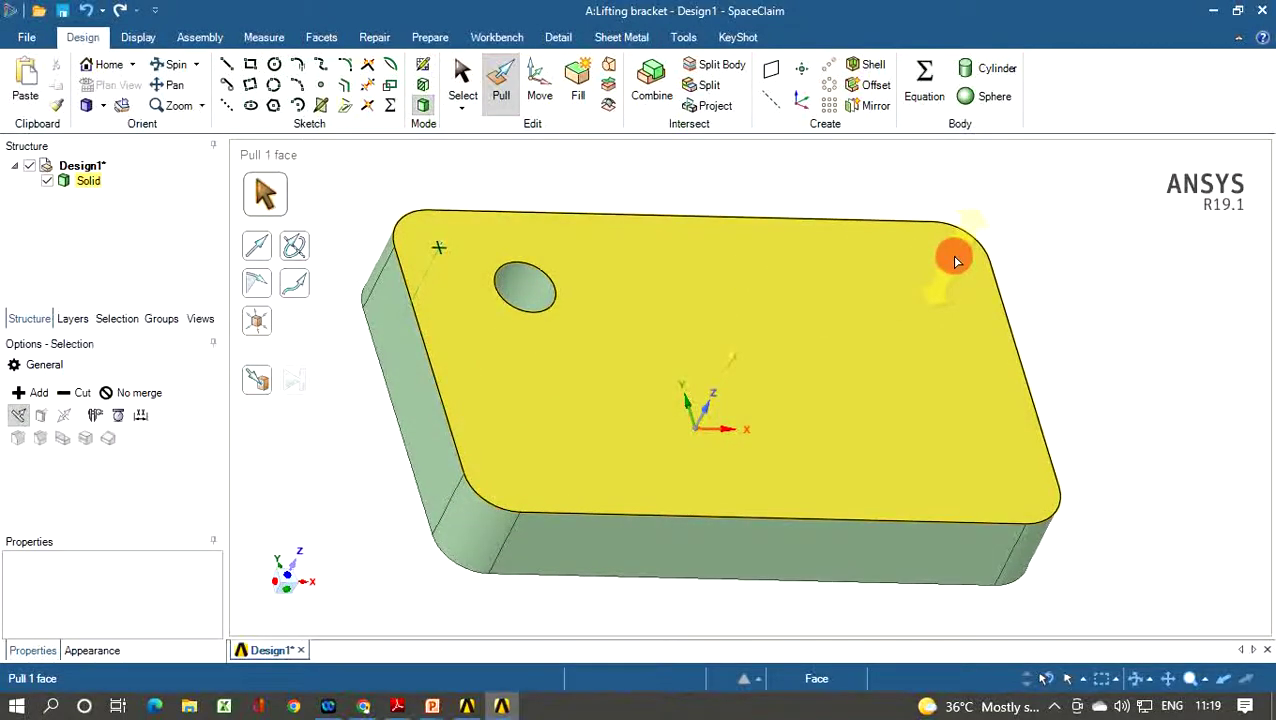
key(s)
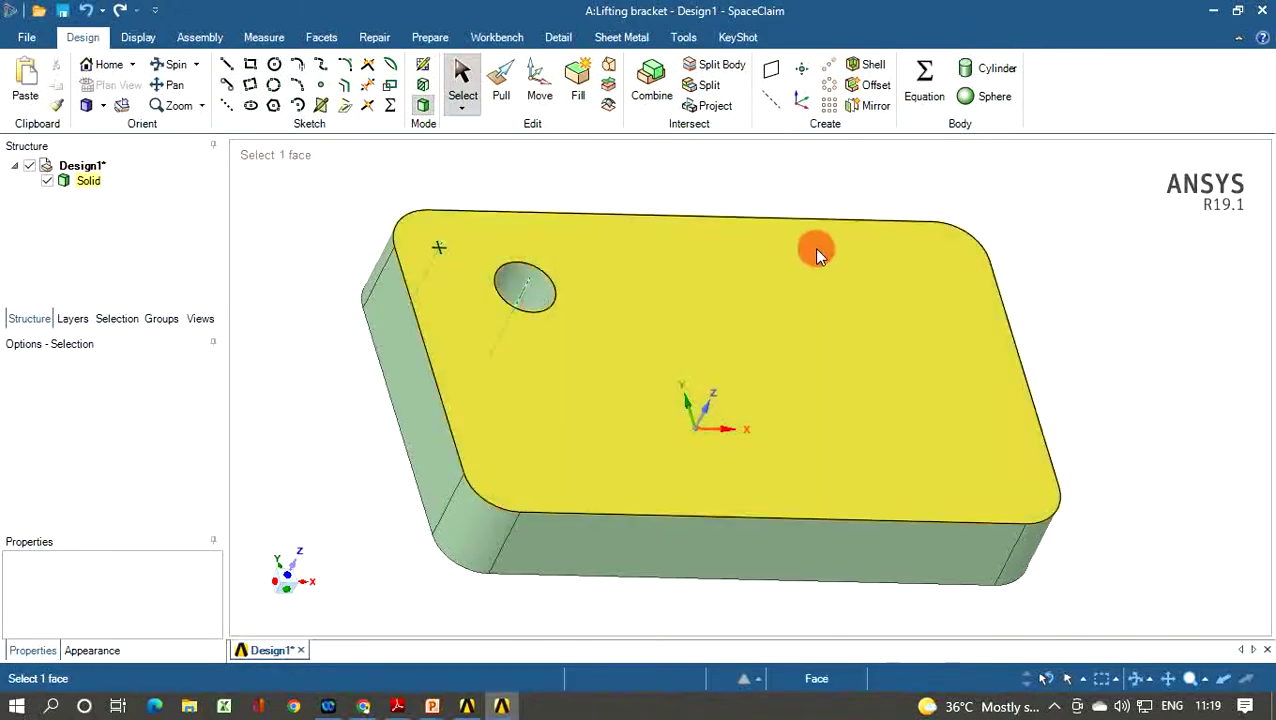
middle_drag(813, 243, 760, 322)
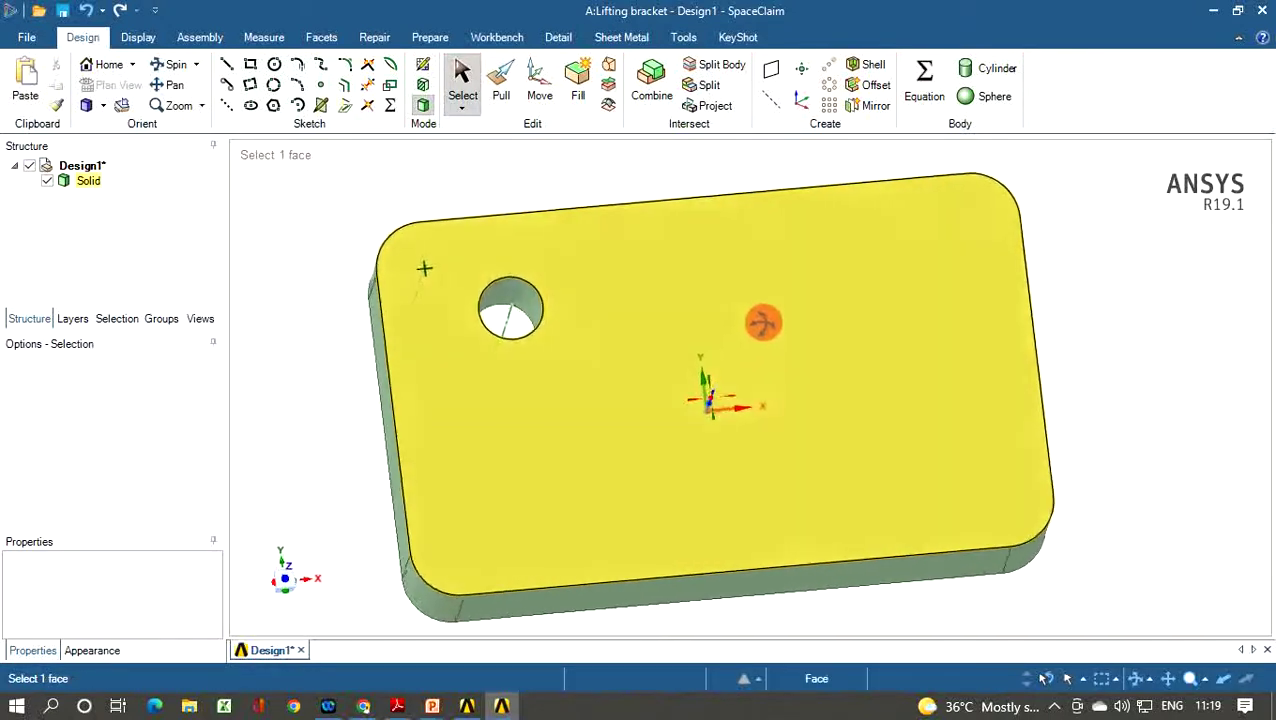
click(421, 267)
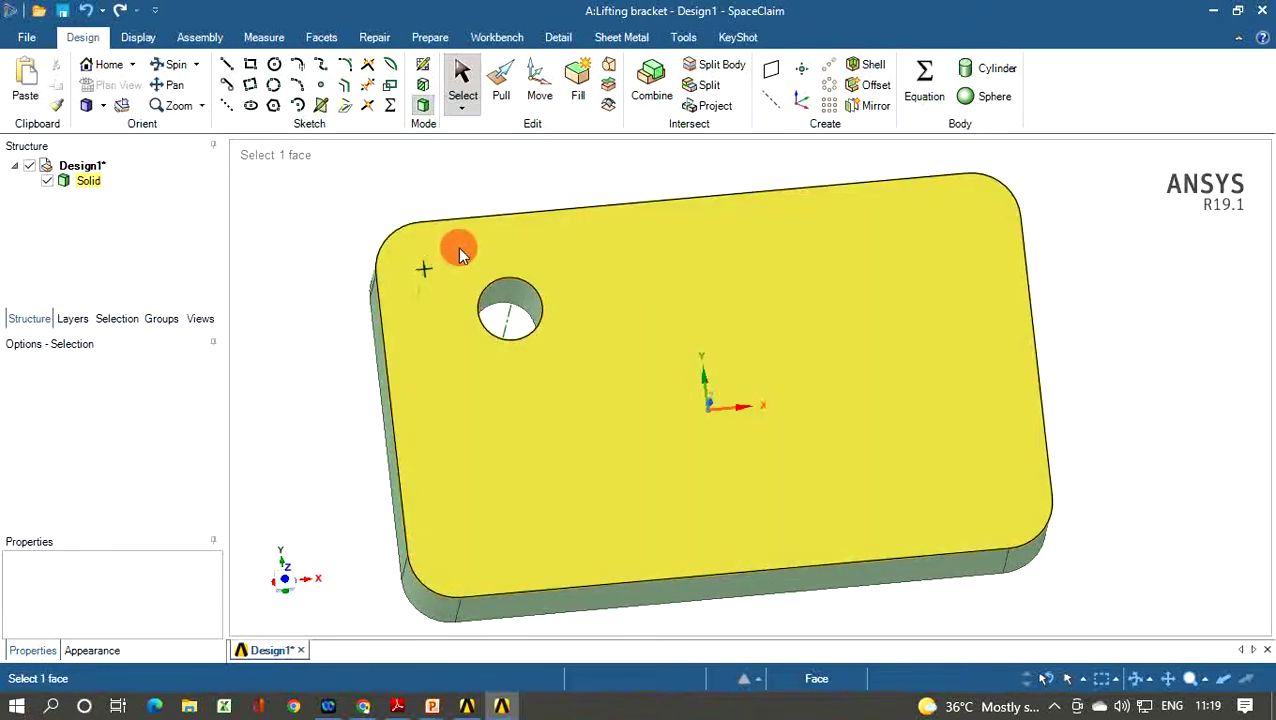
click(421, 267)
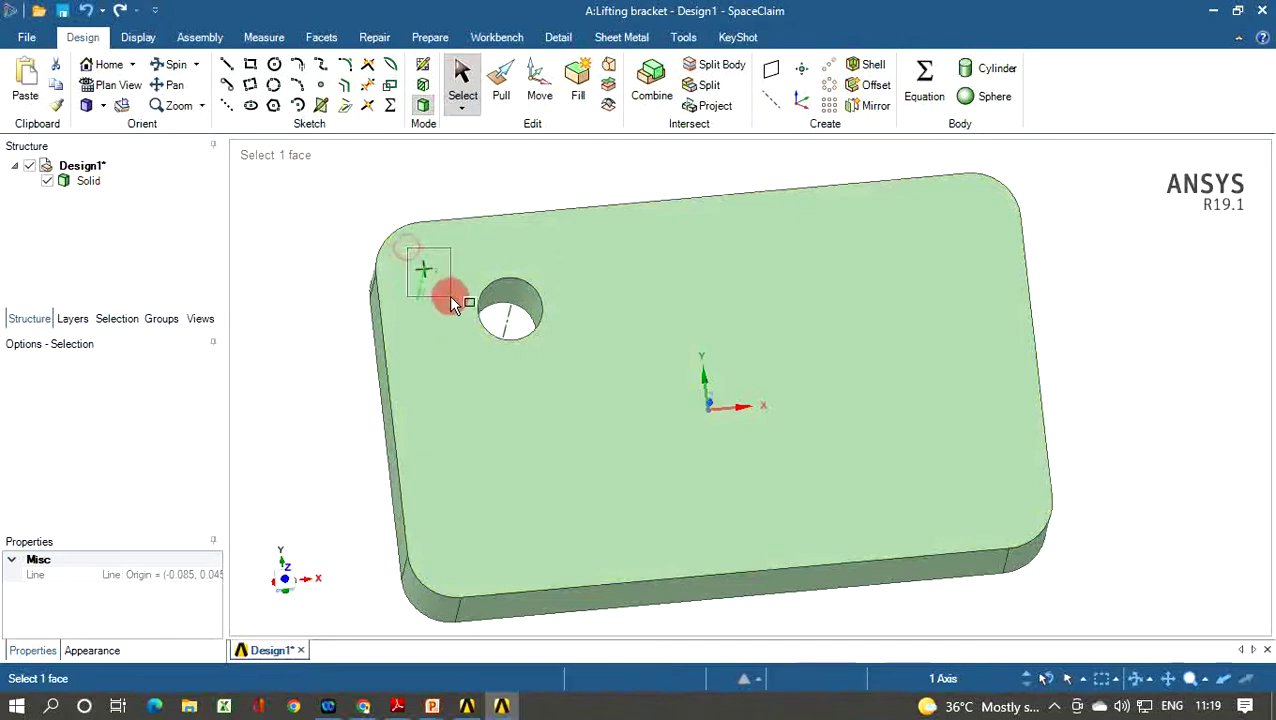
key(Escape)
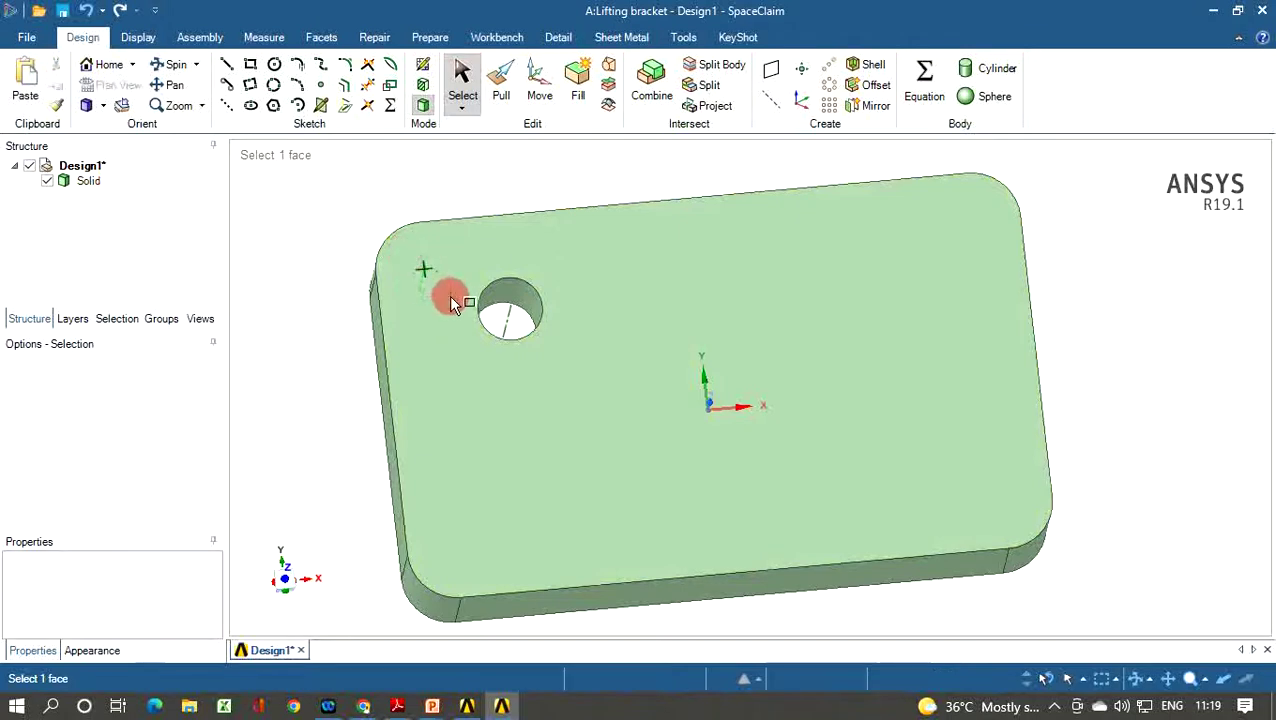
click(420, 190)
click(553, 340)
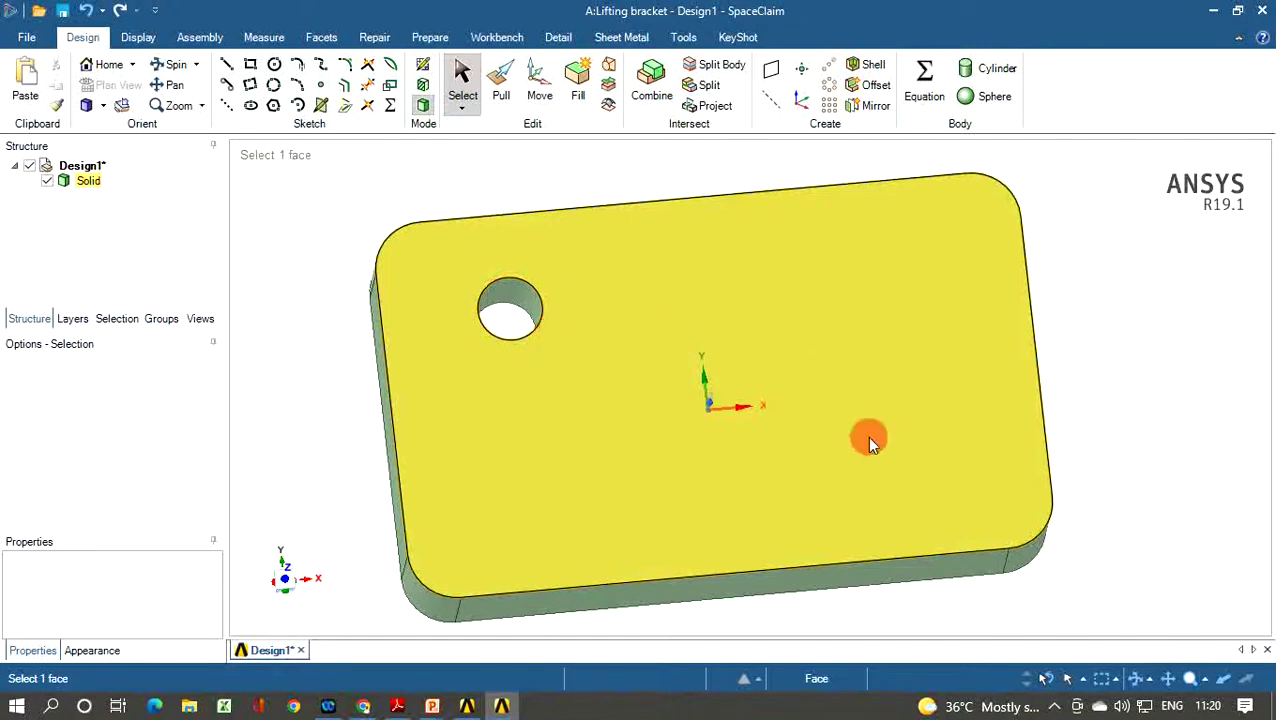
click(816, 188)
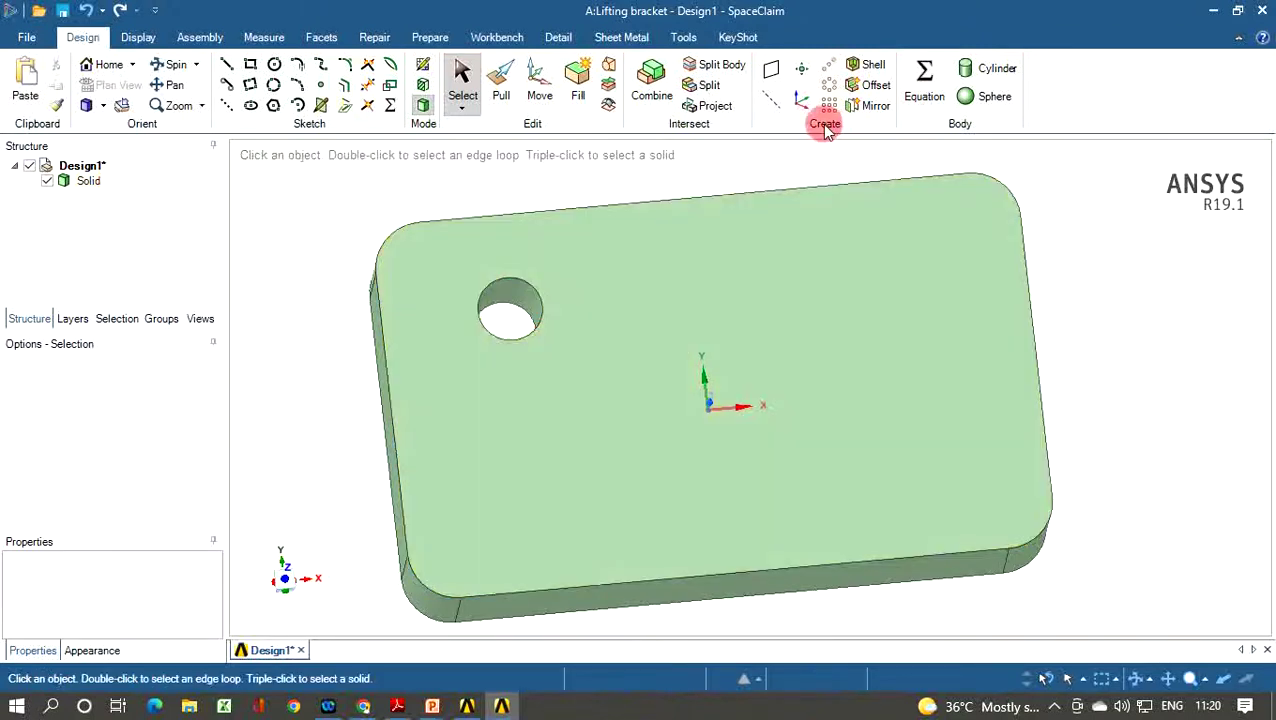
Step: Start a two-dimensional linear pattern of the hole face with two copies in each direction
click(833, 66)
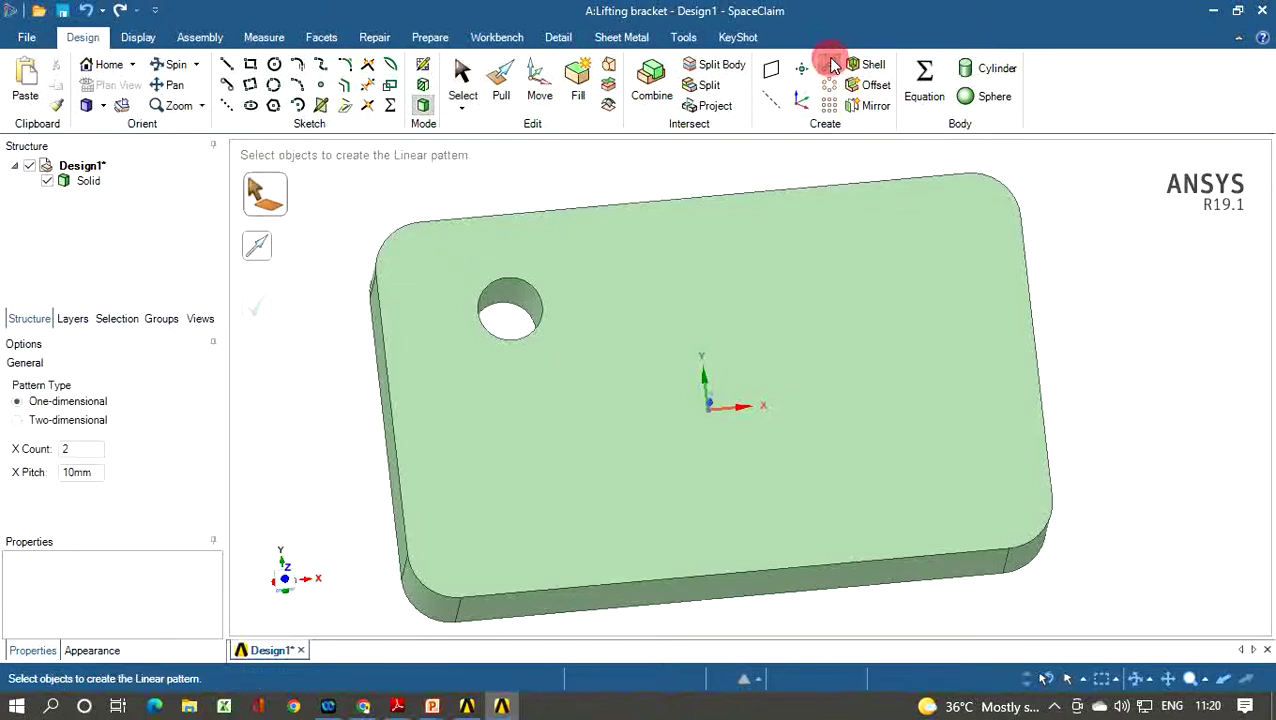
click(515, 285)
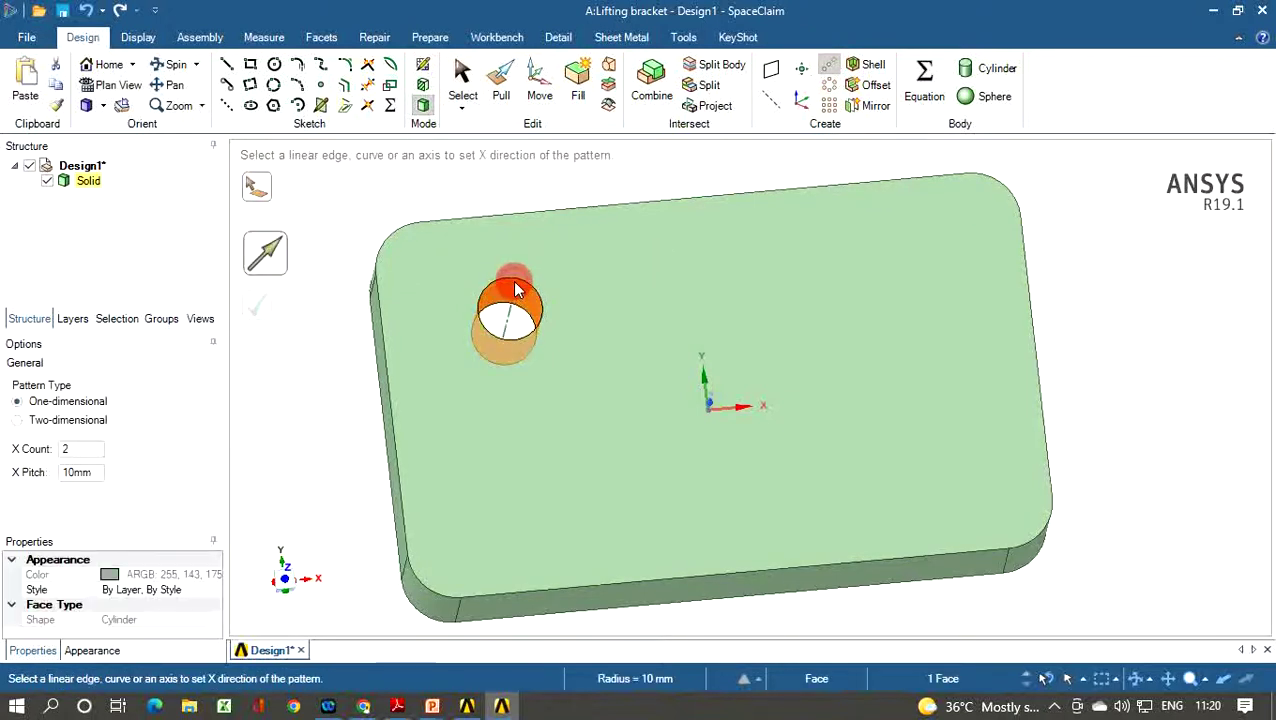
click(233, 437)
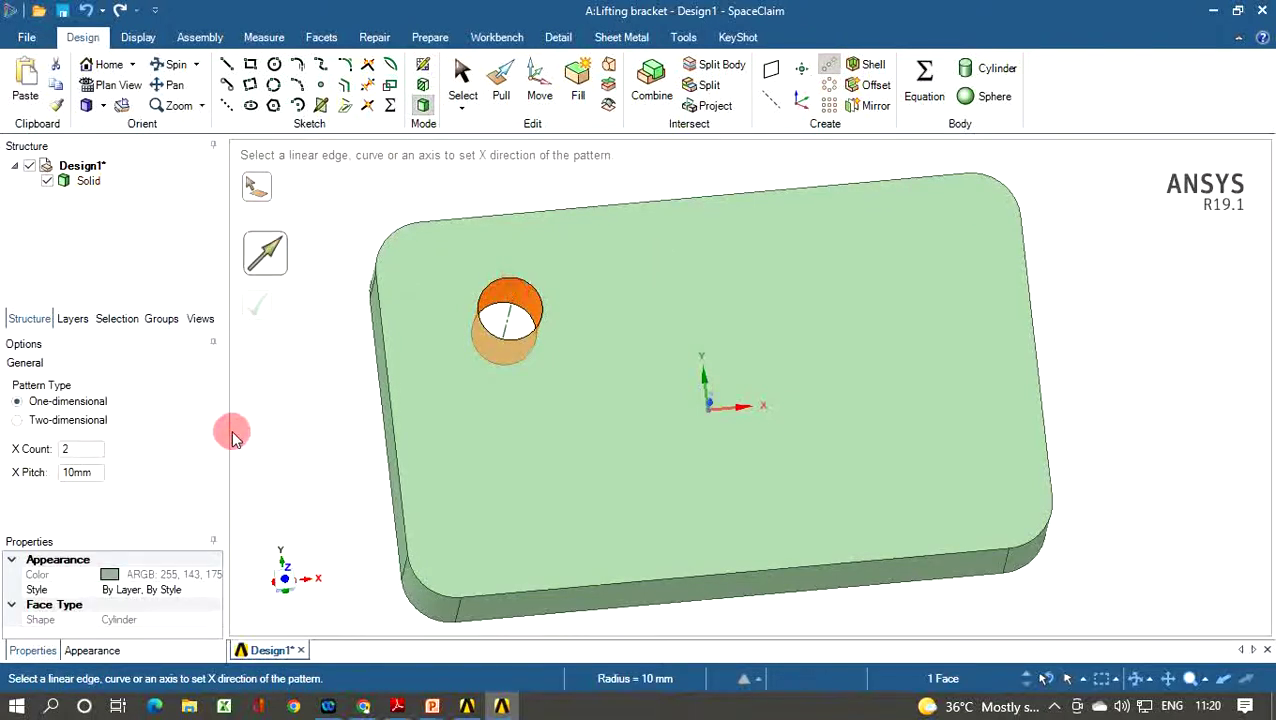
click(78, 421)
click(77, 452)
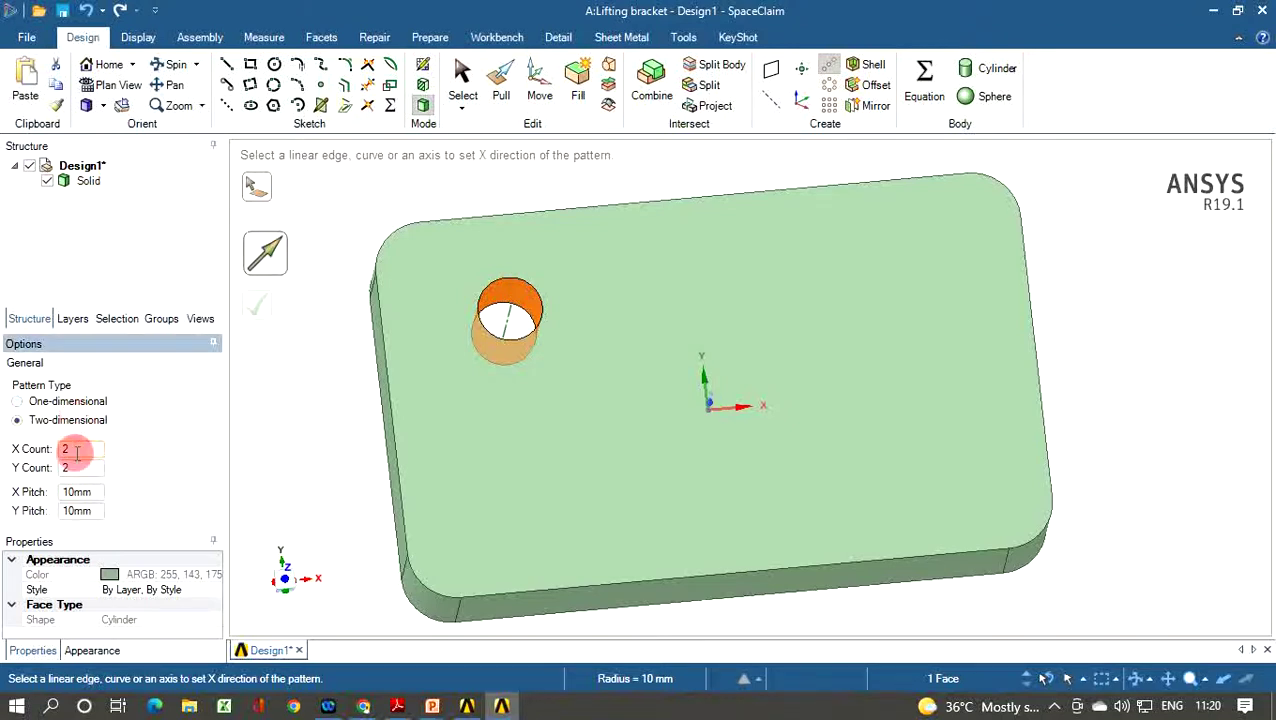
click(77, 469)
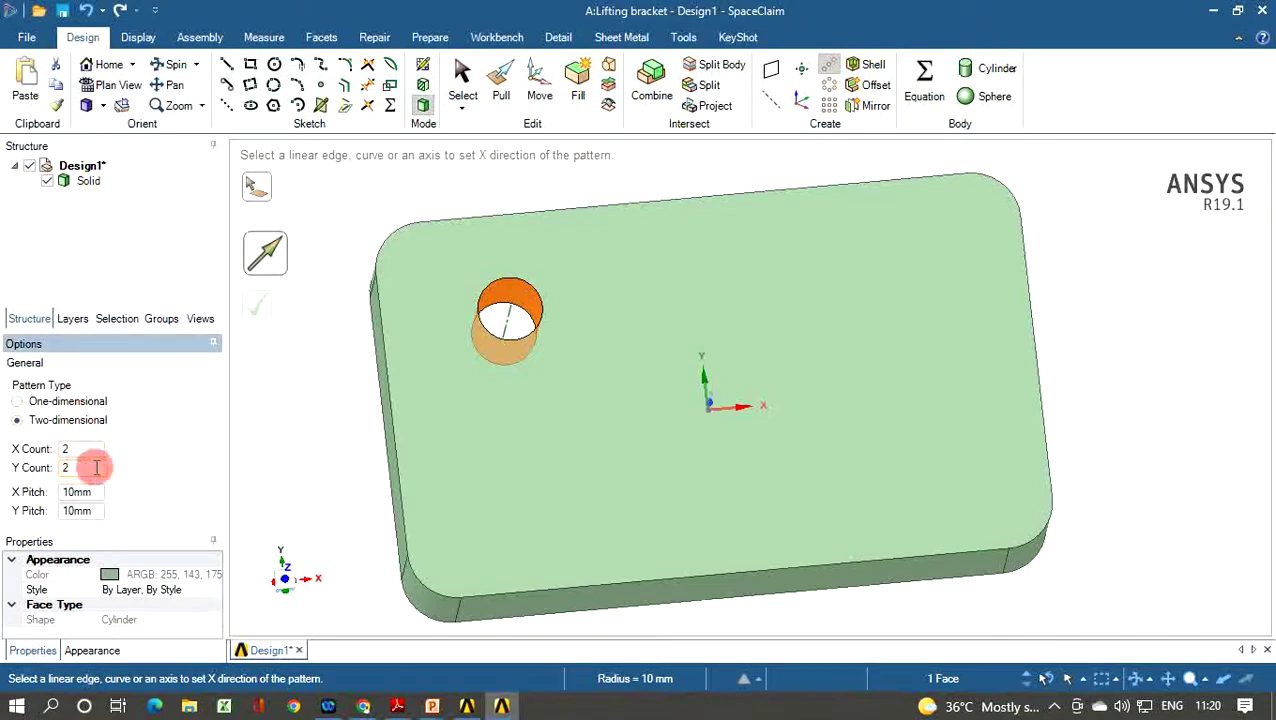
double_click(80, 469)
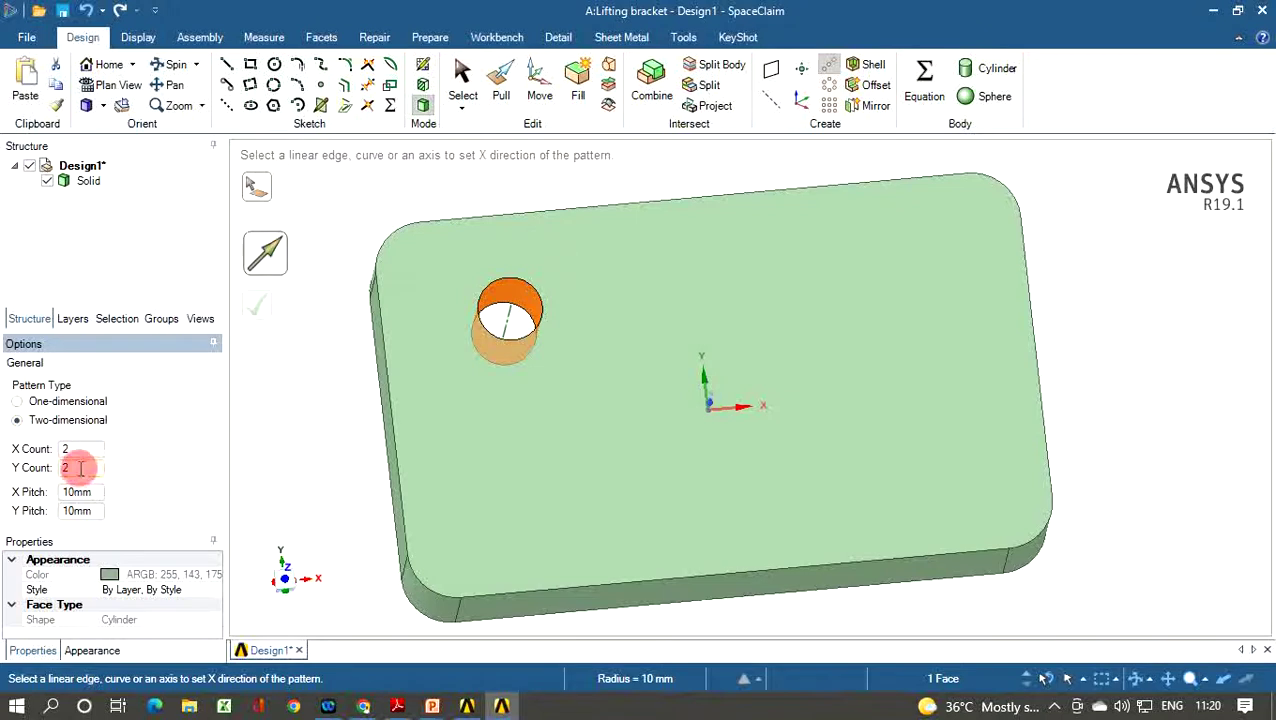
Step: Set 120 mm X and 60 mm Y pitch along the top edge and create the four-hole pattern
click(84, 491)
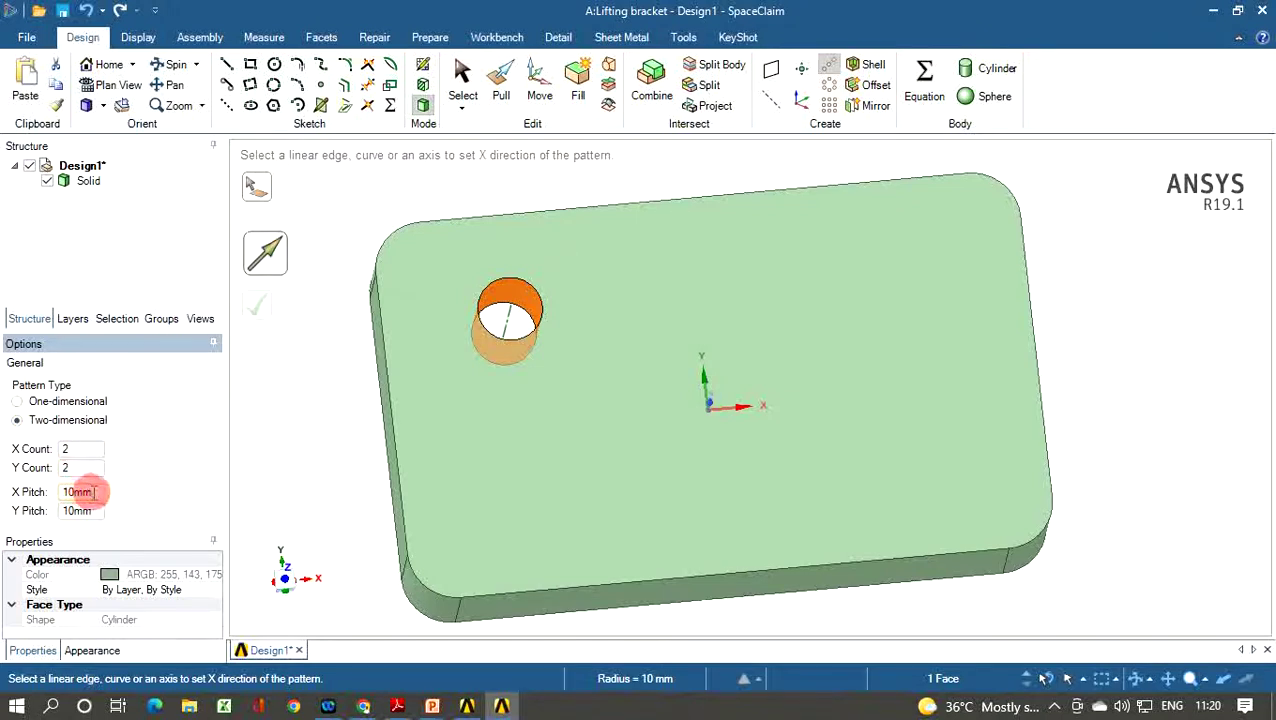
drag(95, 491, 64, 492)
key(BackSpace)
text(120)
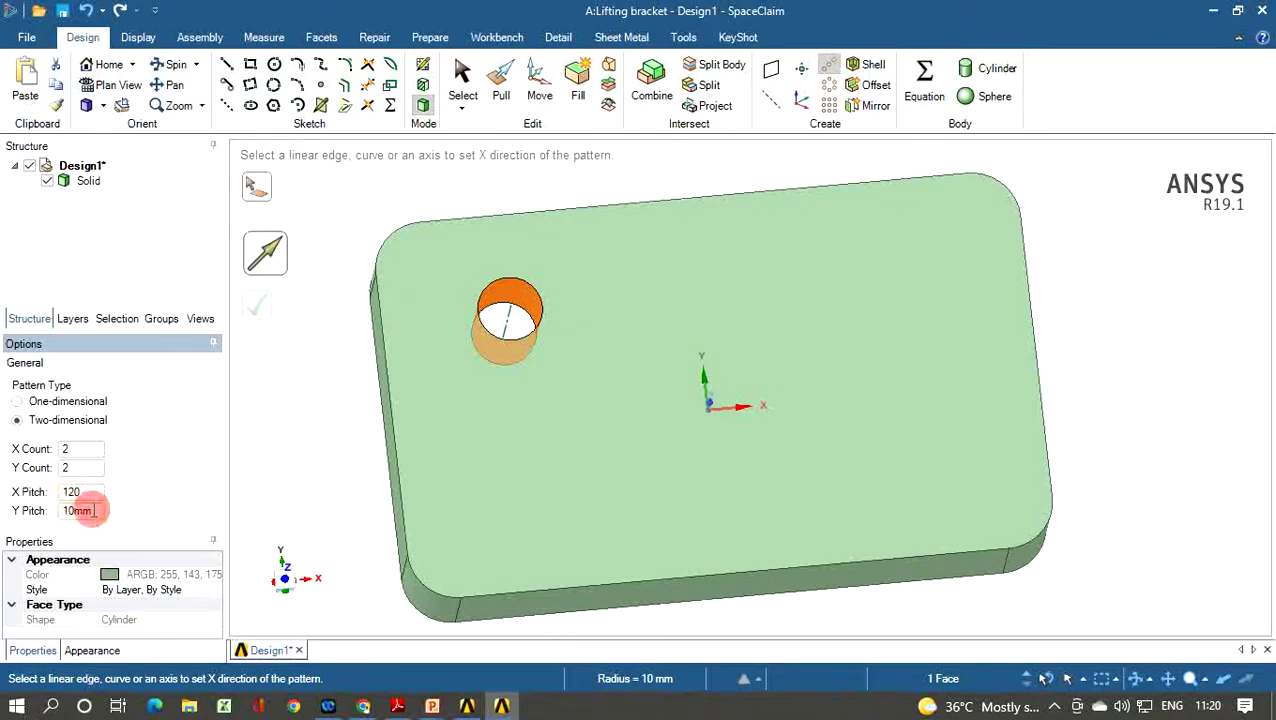
double_click(99, 509)
text(60)
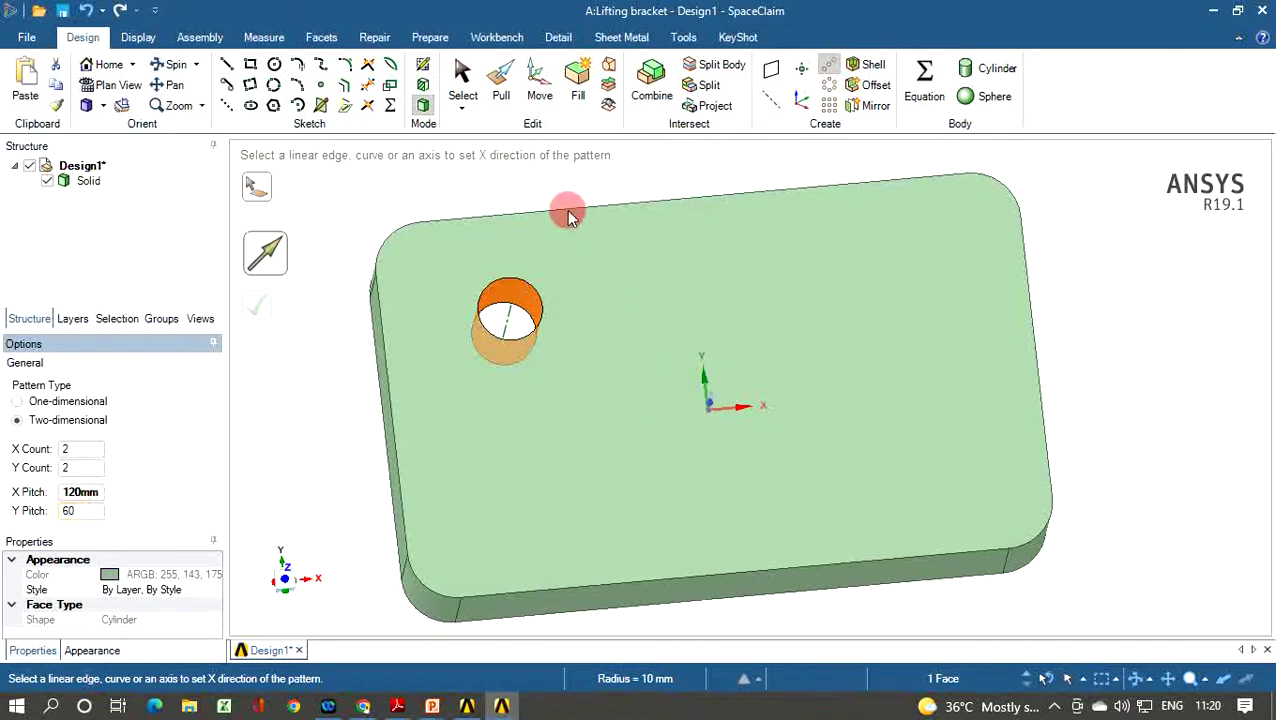
click(661, 202)
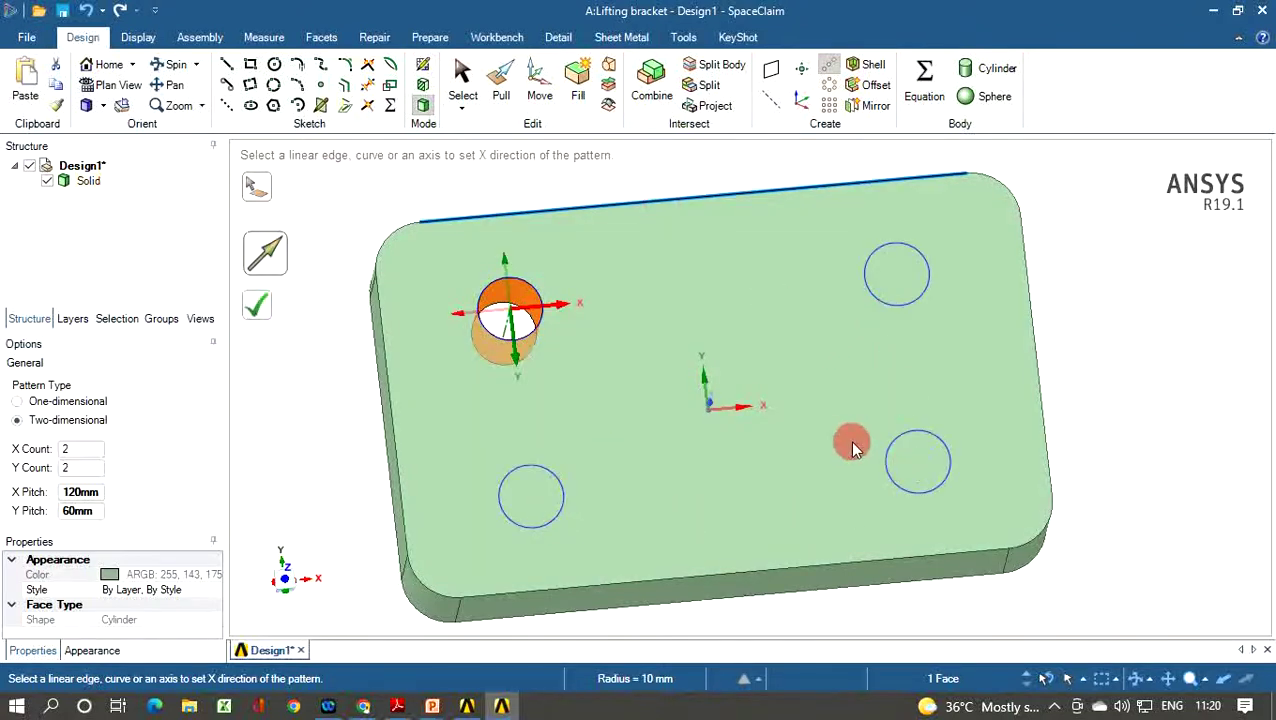
click(257, 312)
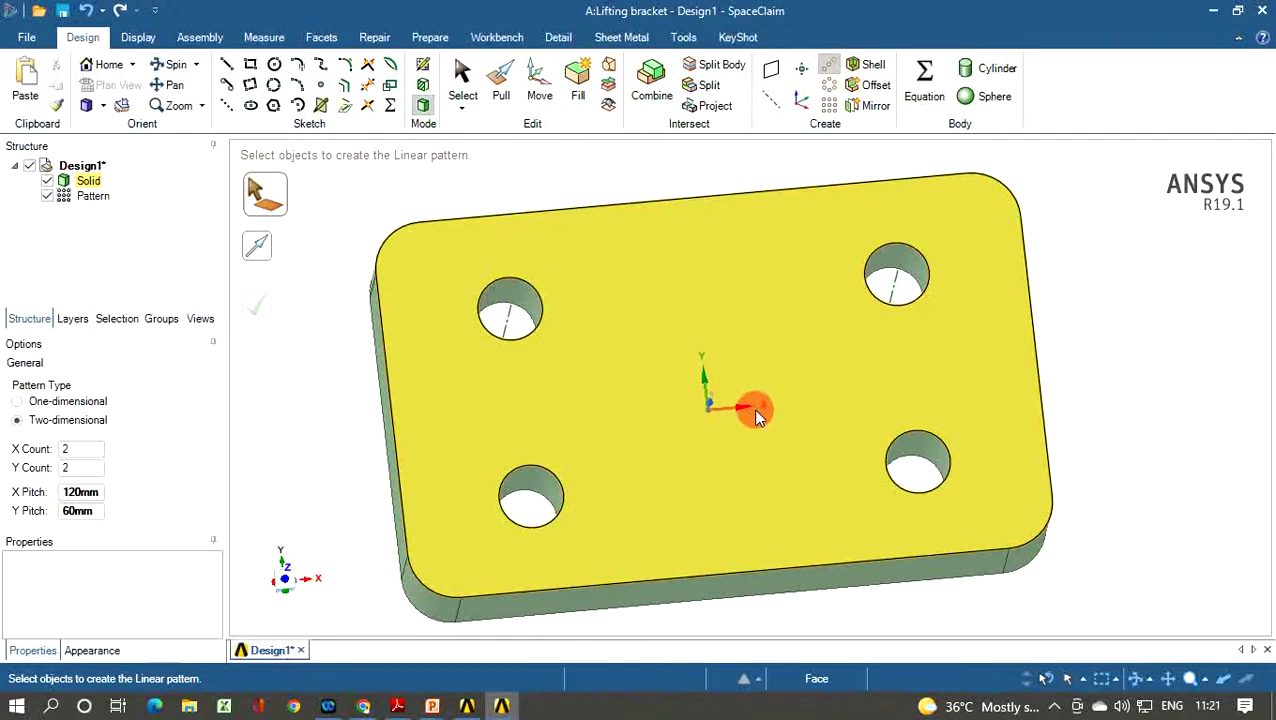
Step: Create a datum plane through the plate's left edge
click(771, 72)
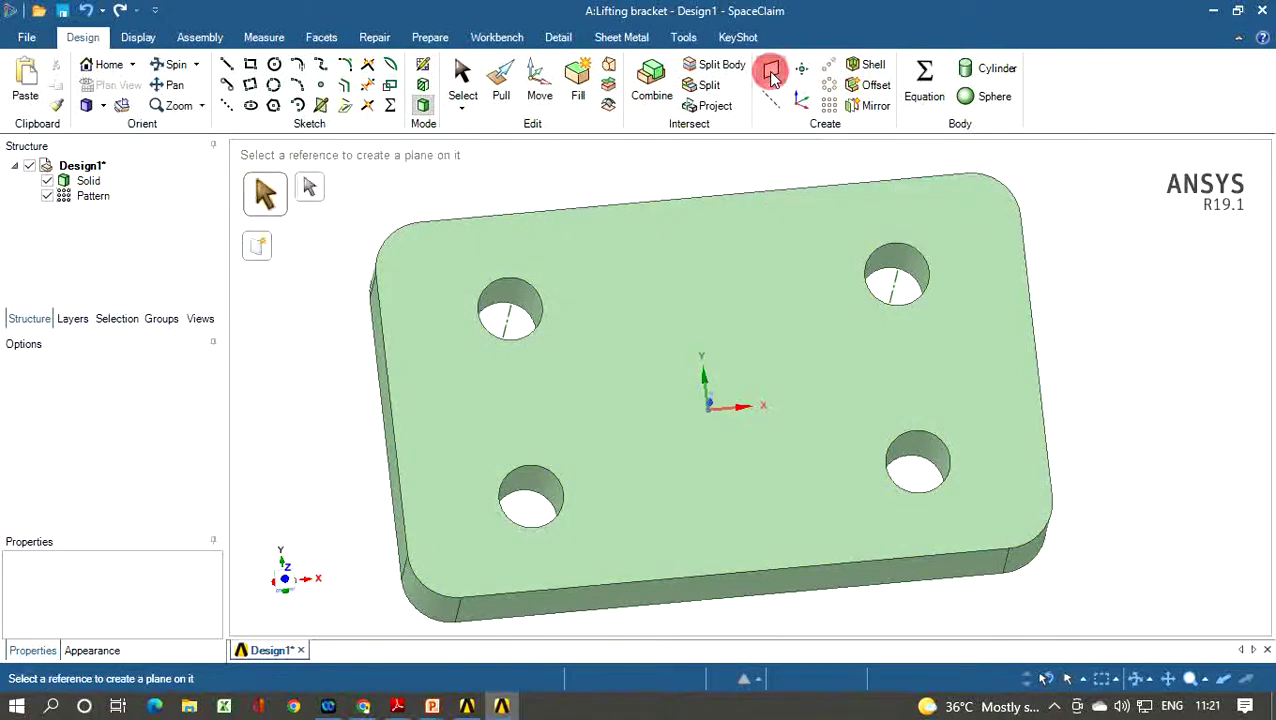
click(427, 435)
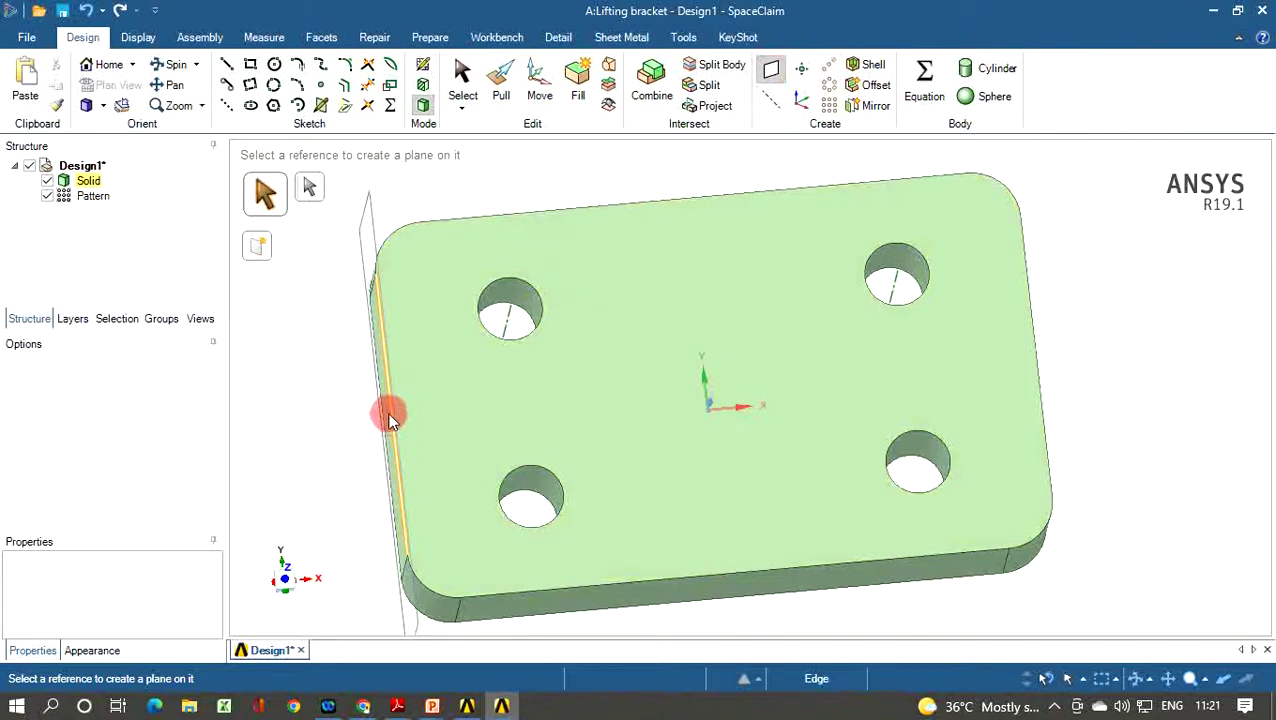
click(390, 418)
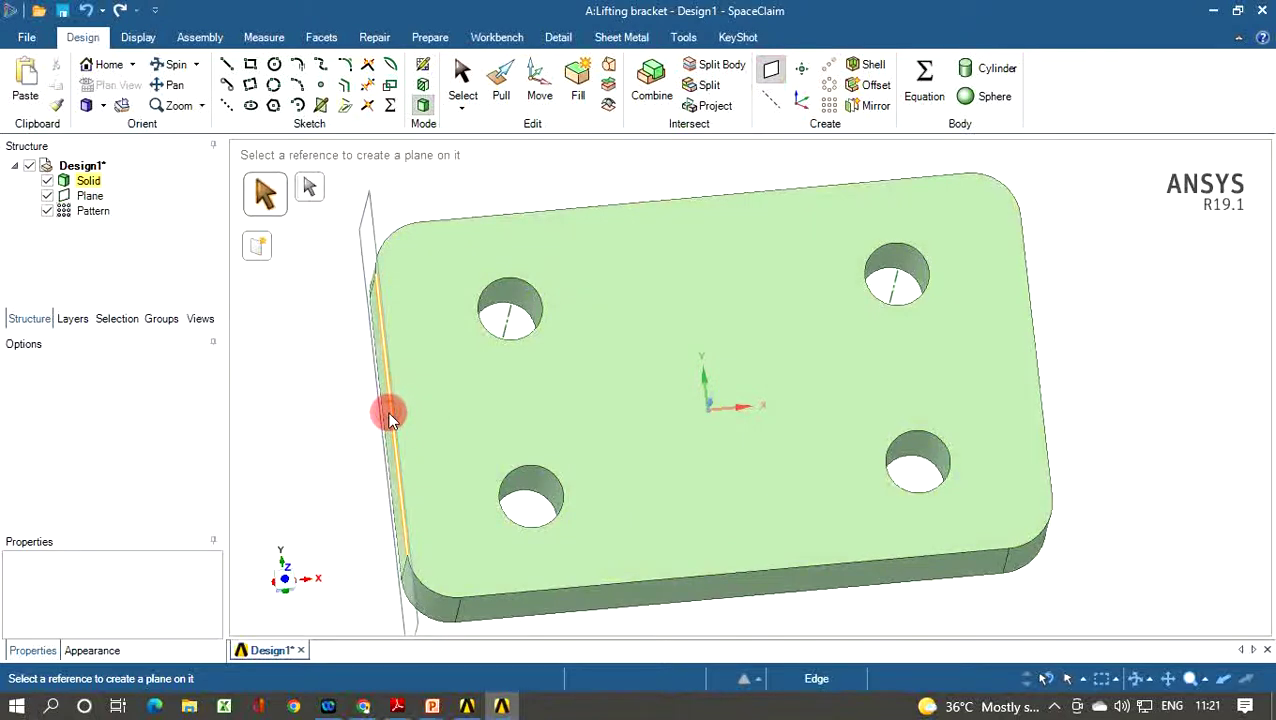
Step: Move the new plane 100 mm from the plate's left edge to mid-length
click(538, 100)
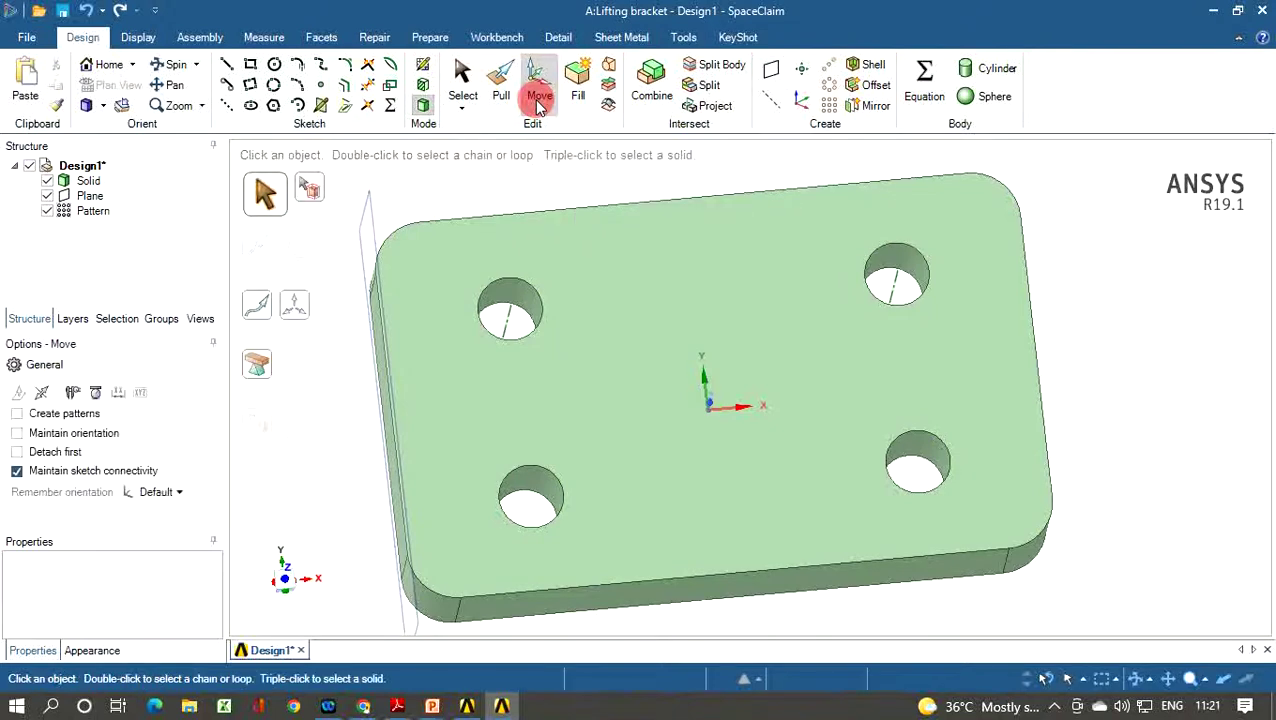
click(360, 213)
drag(362, 214, 748, 406)
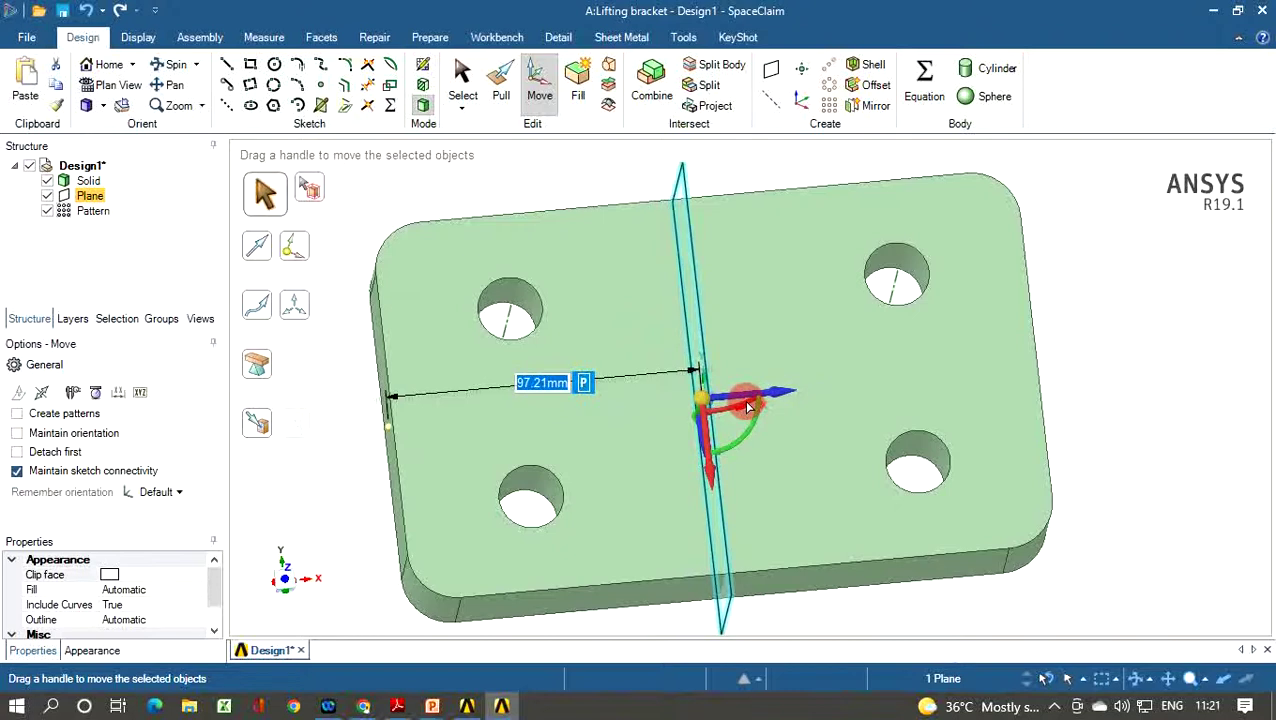
text(100)
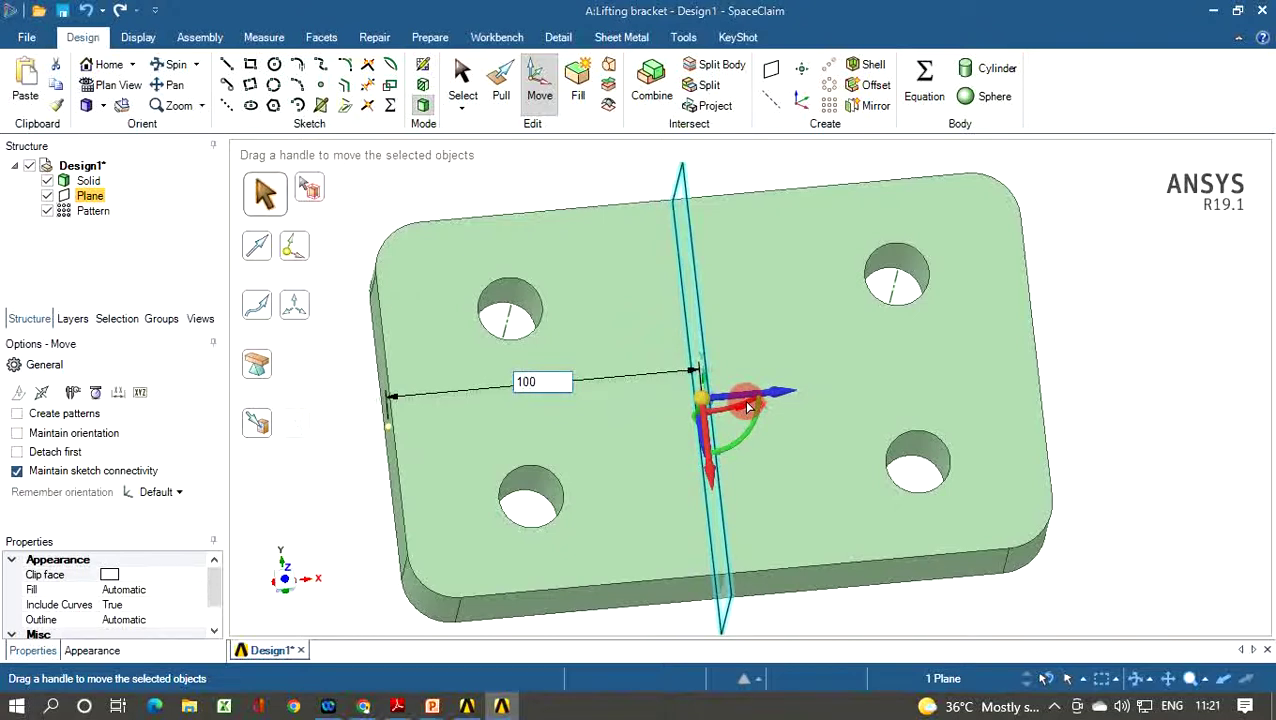
key(Return)
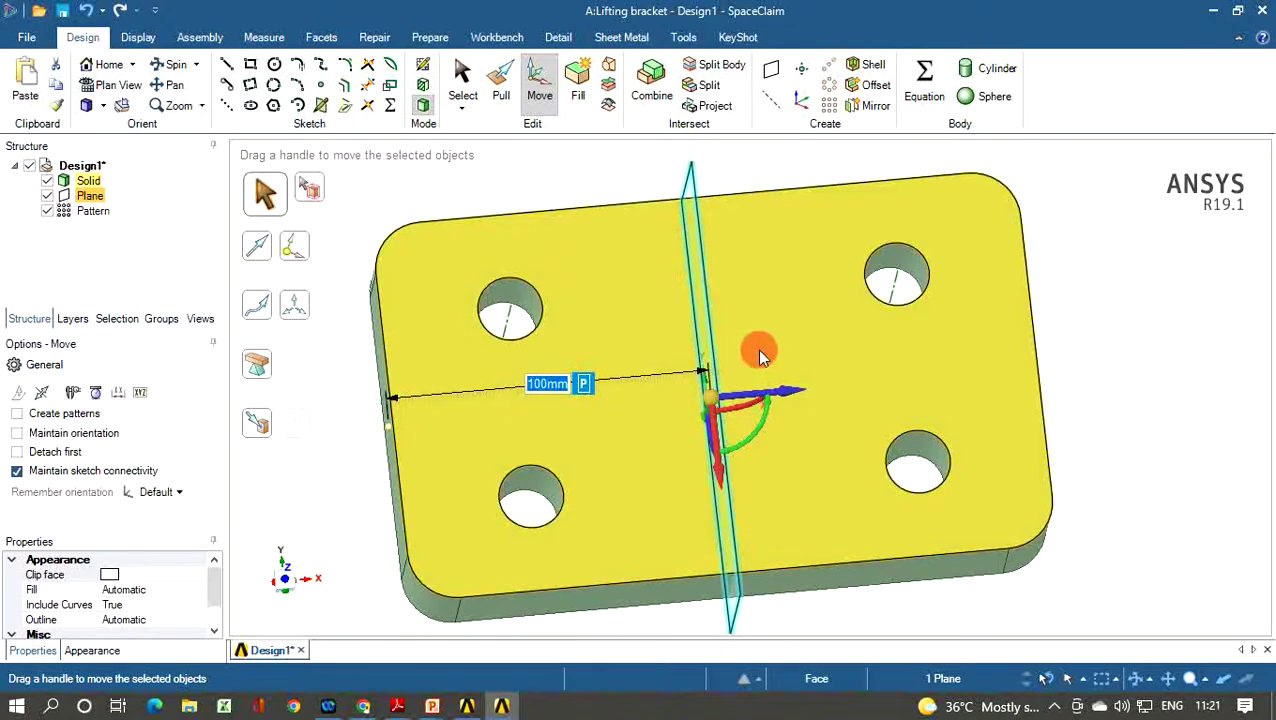
key(Escape)
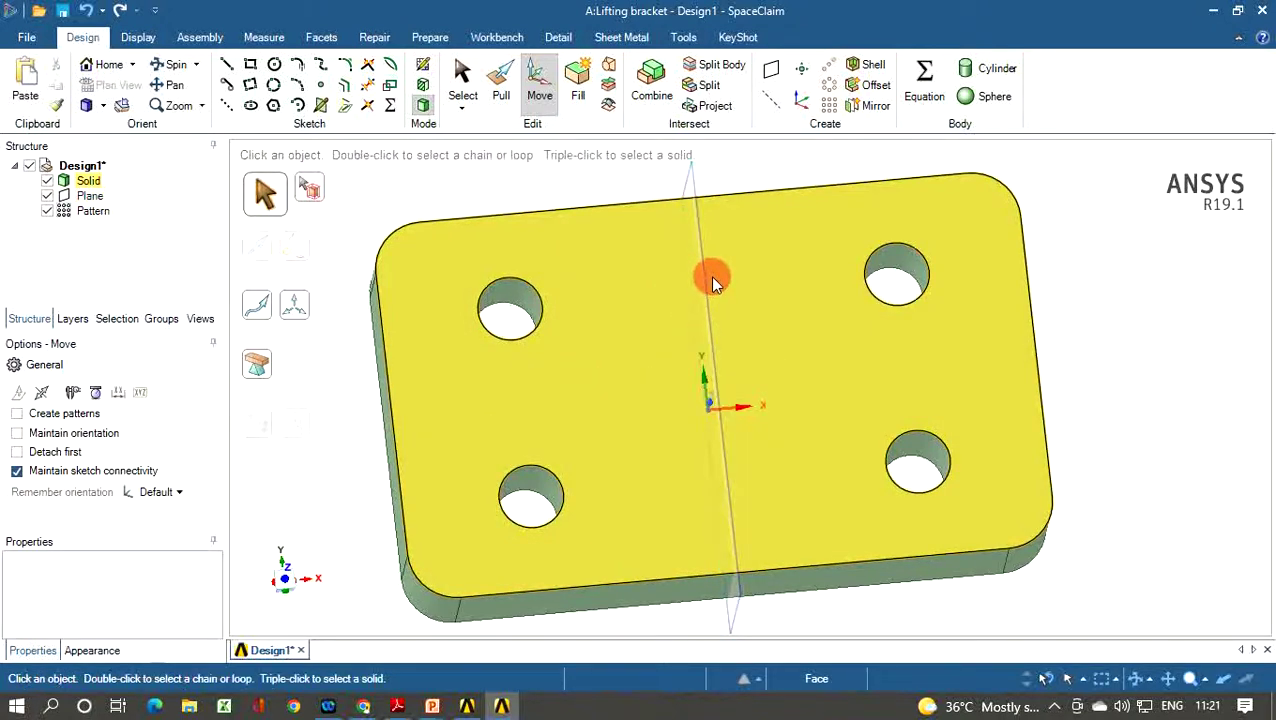
click(695, 185)
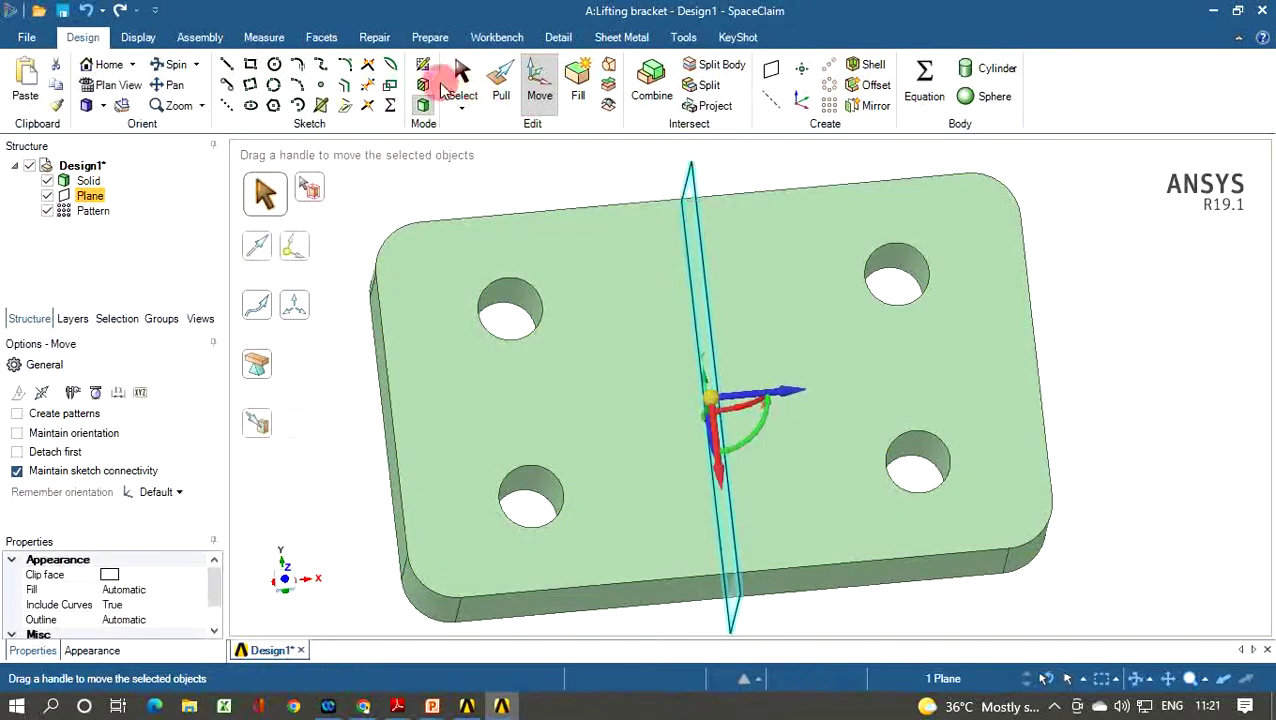
Step: Open a sketch on the mid-length plane in plan view, facing the plate's cross-section, ready for circles
click(424, 70)
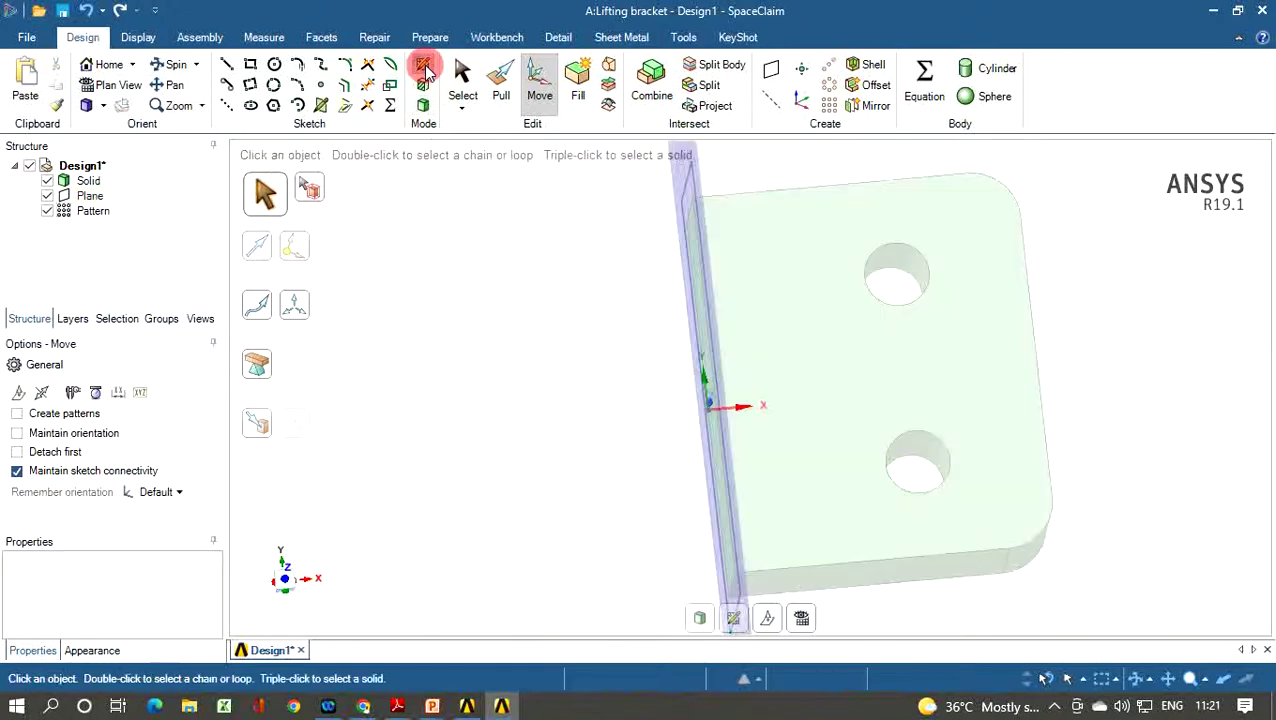
click(798, 632)
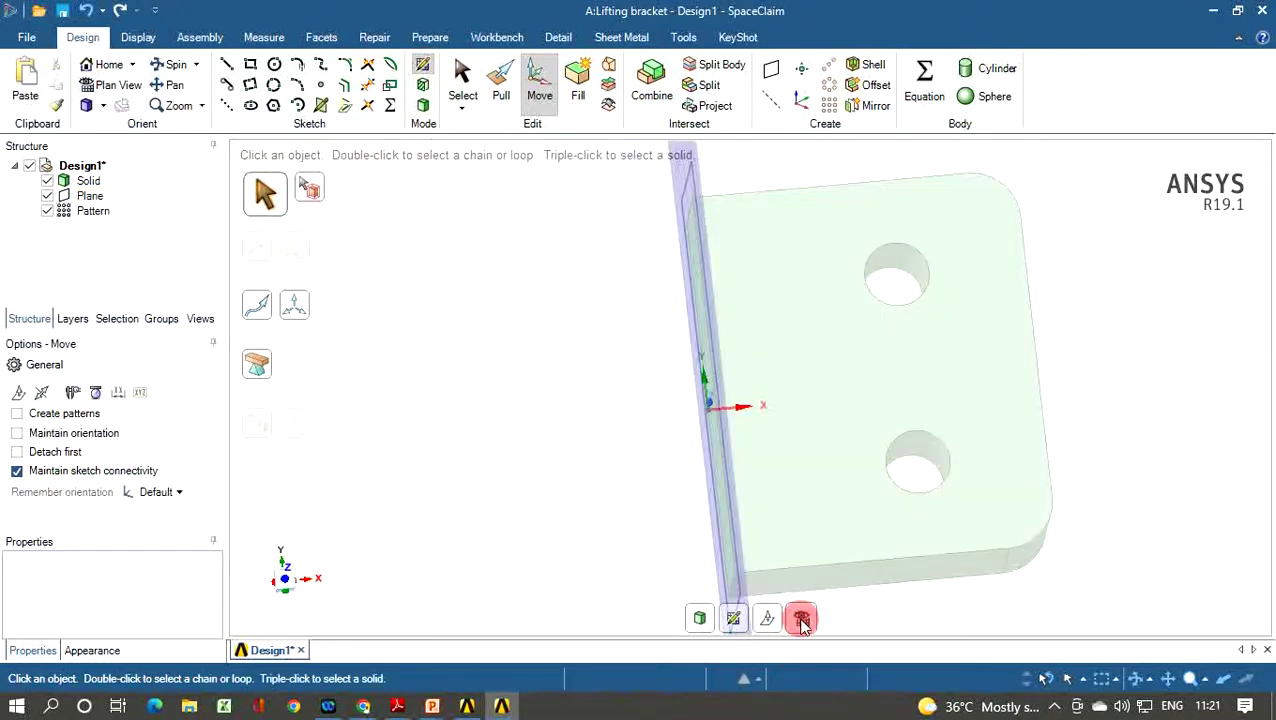
click(801, 619)
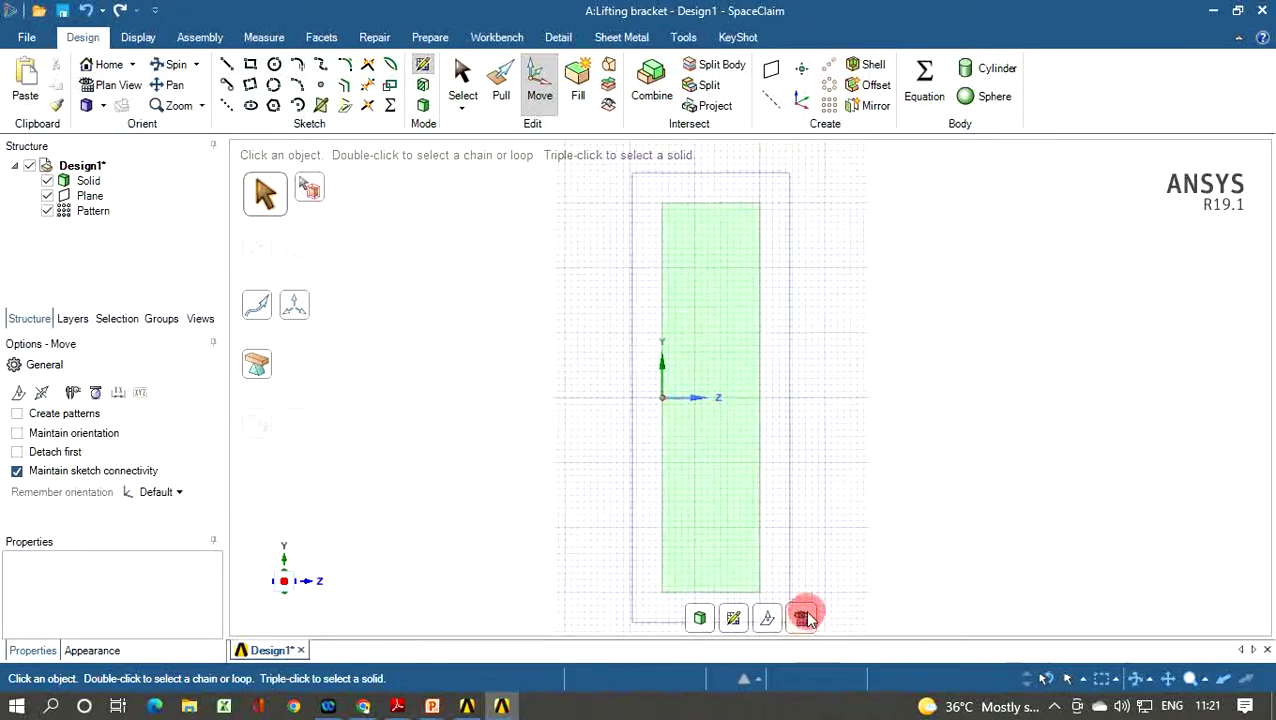
click(808, 611)
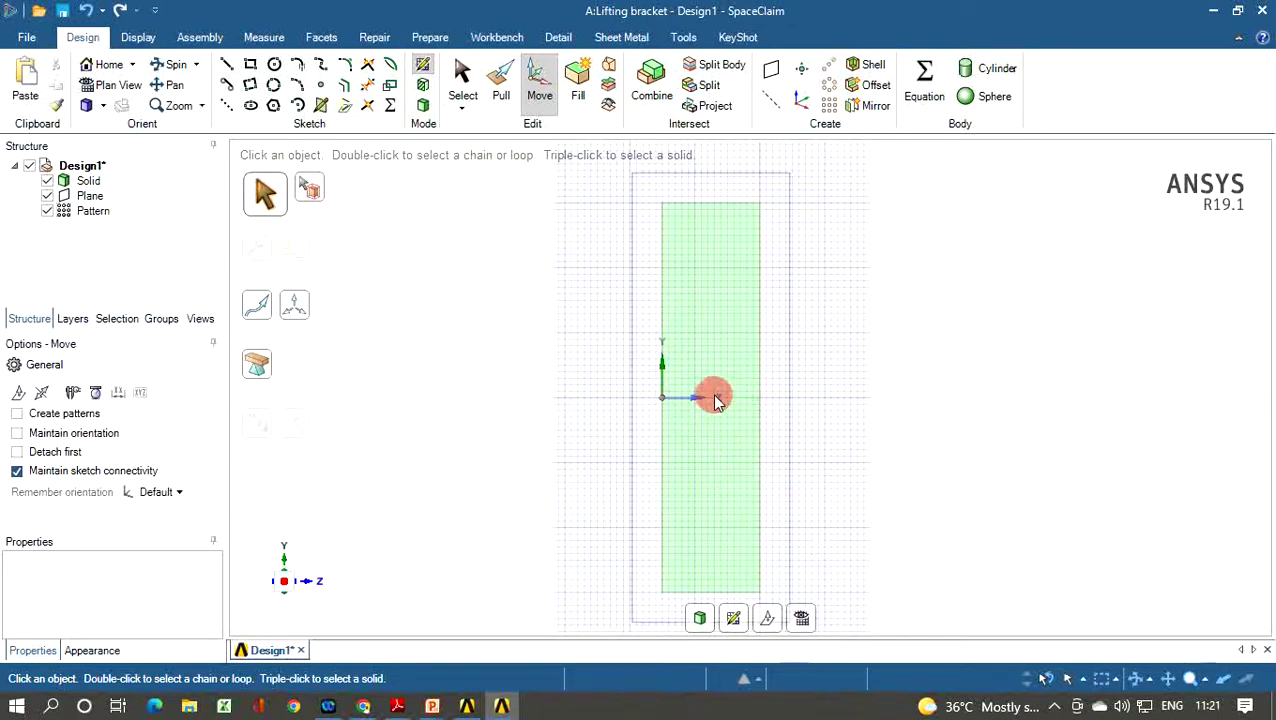
click(275, 66)
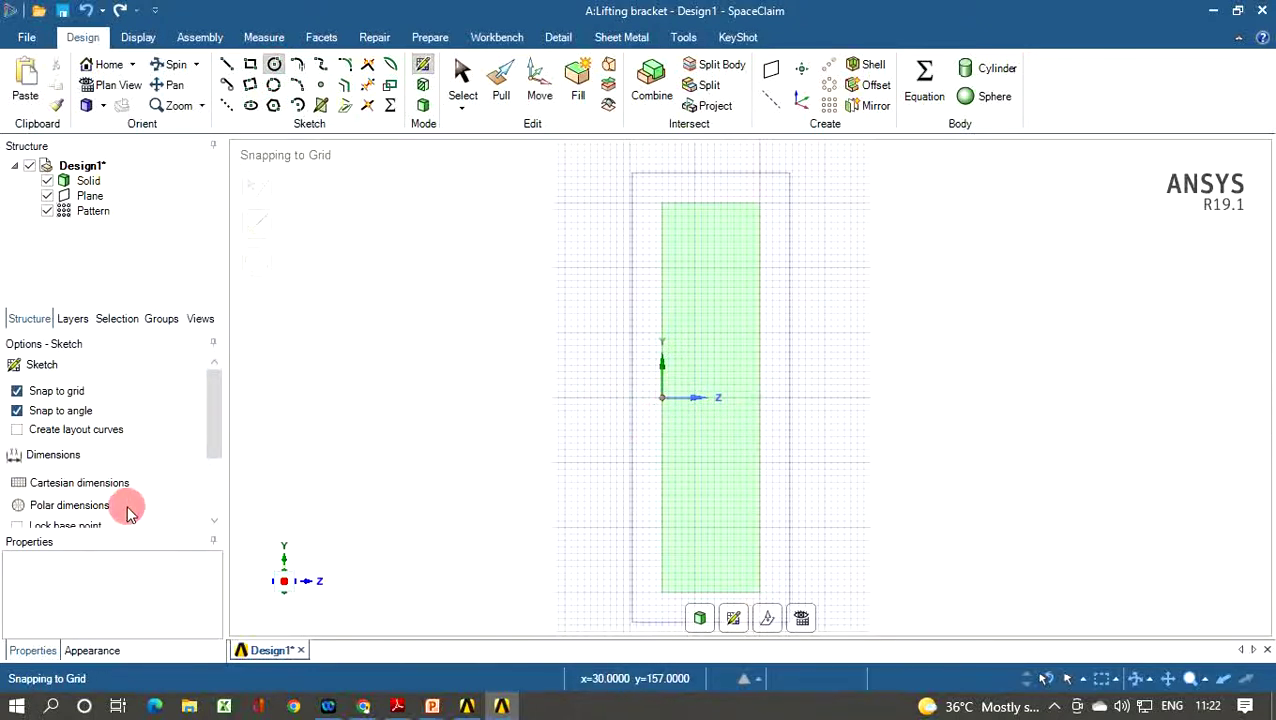
Step: Using Cartesian dimensions, draw a circle centred 50 mm out from the right edge's midpoint
click(105, 484)
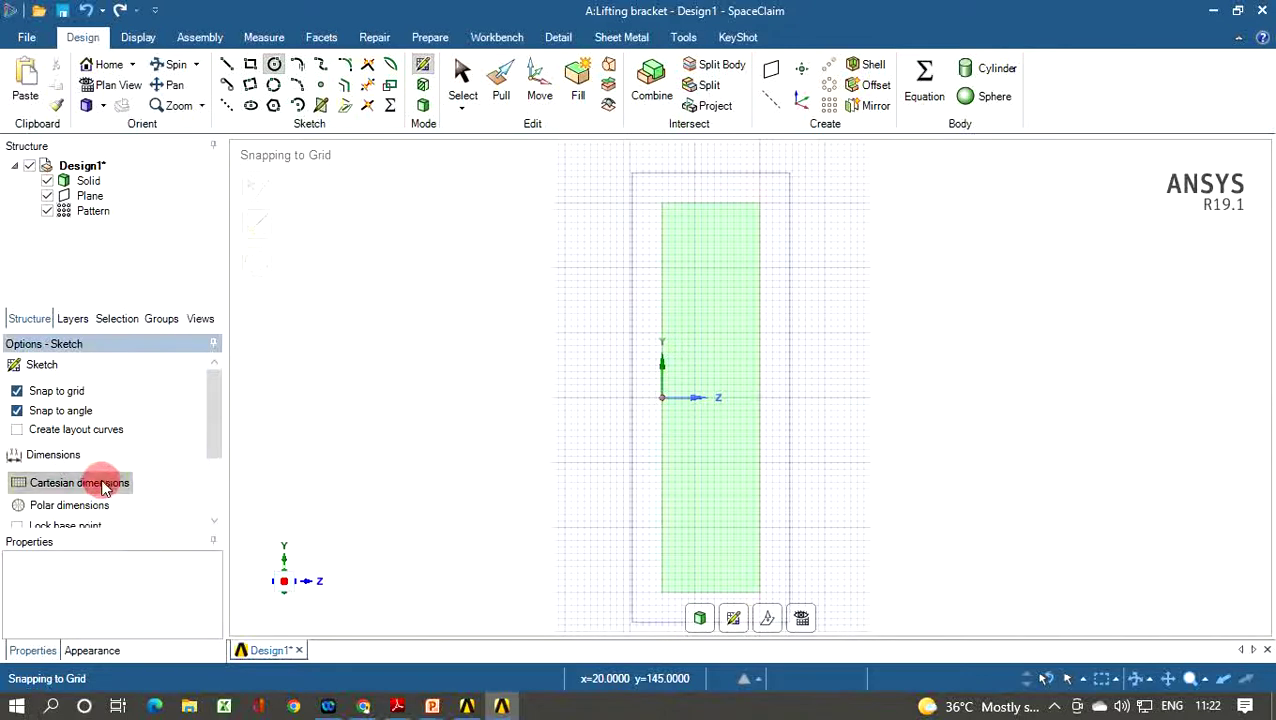
click(761, 402)
drag(863, 405, 880, 405)
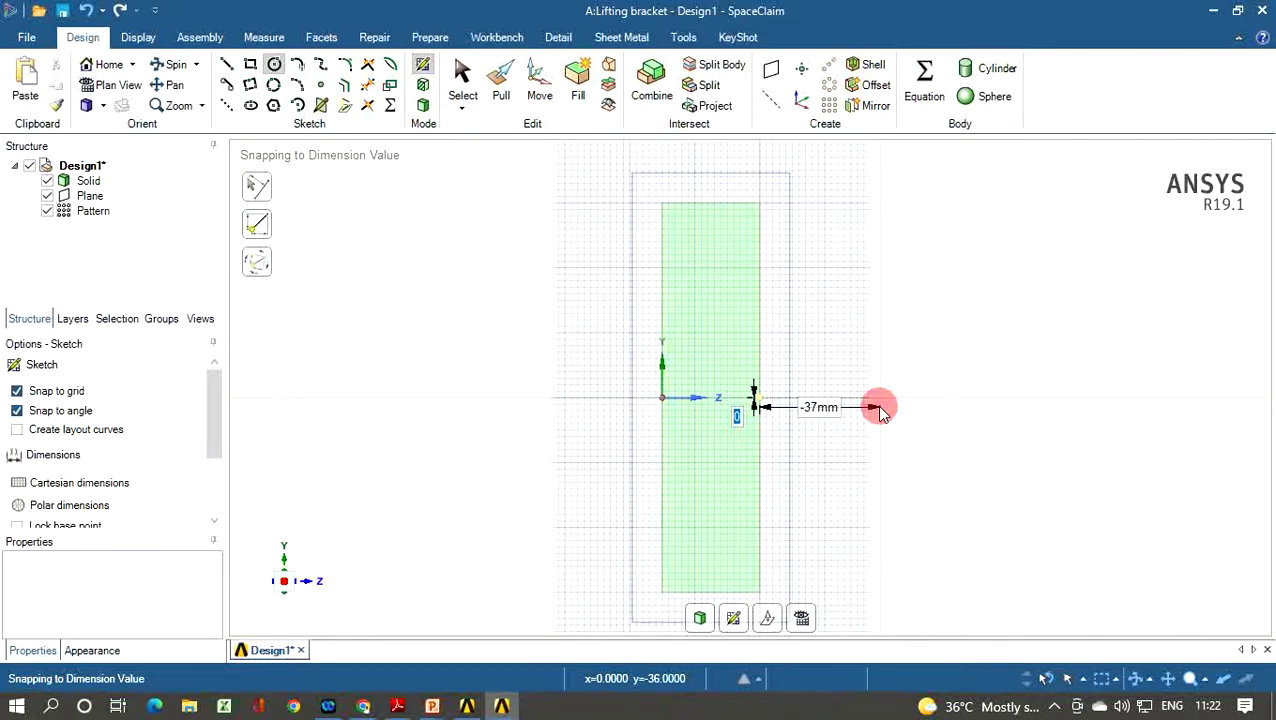
key(Tab)
text(-50)
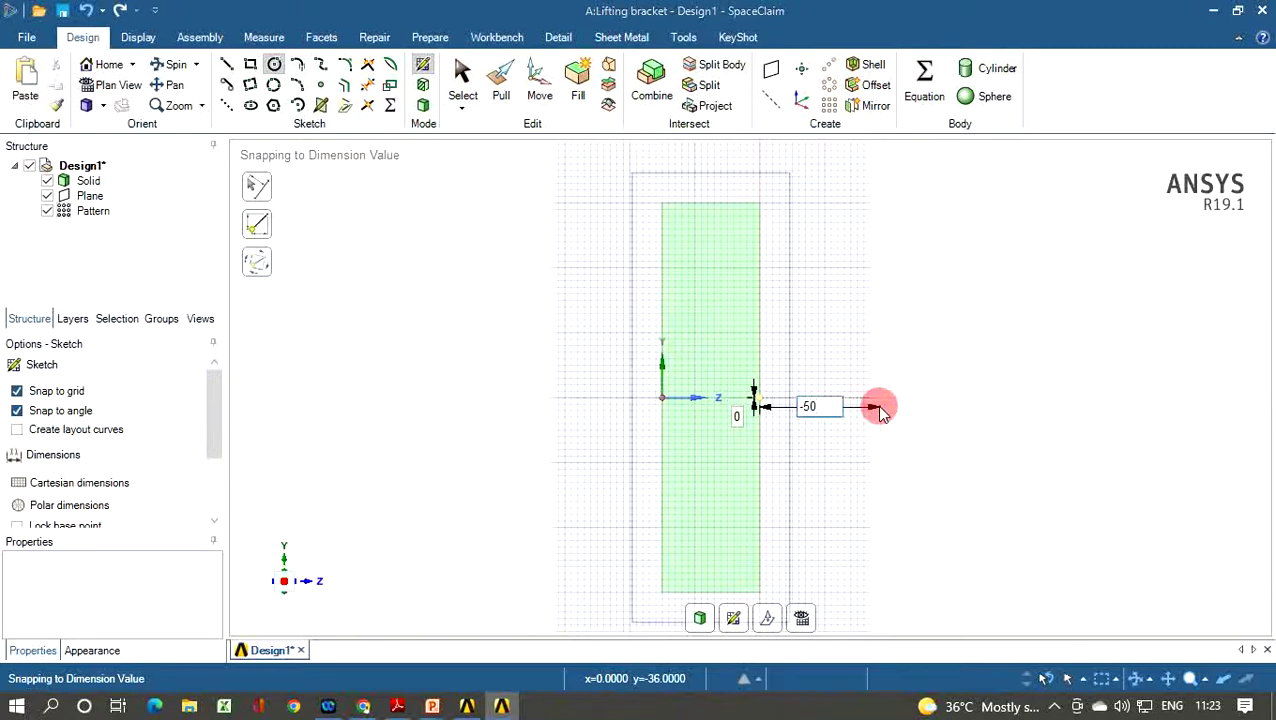
key(Return)
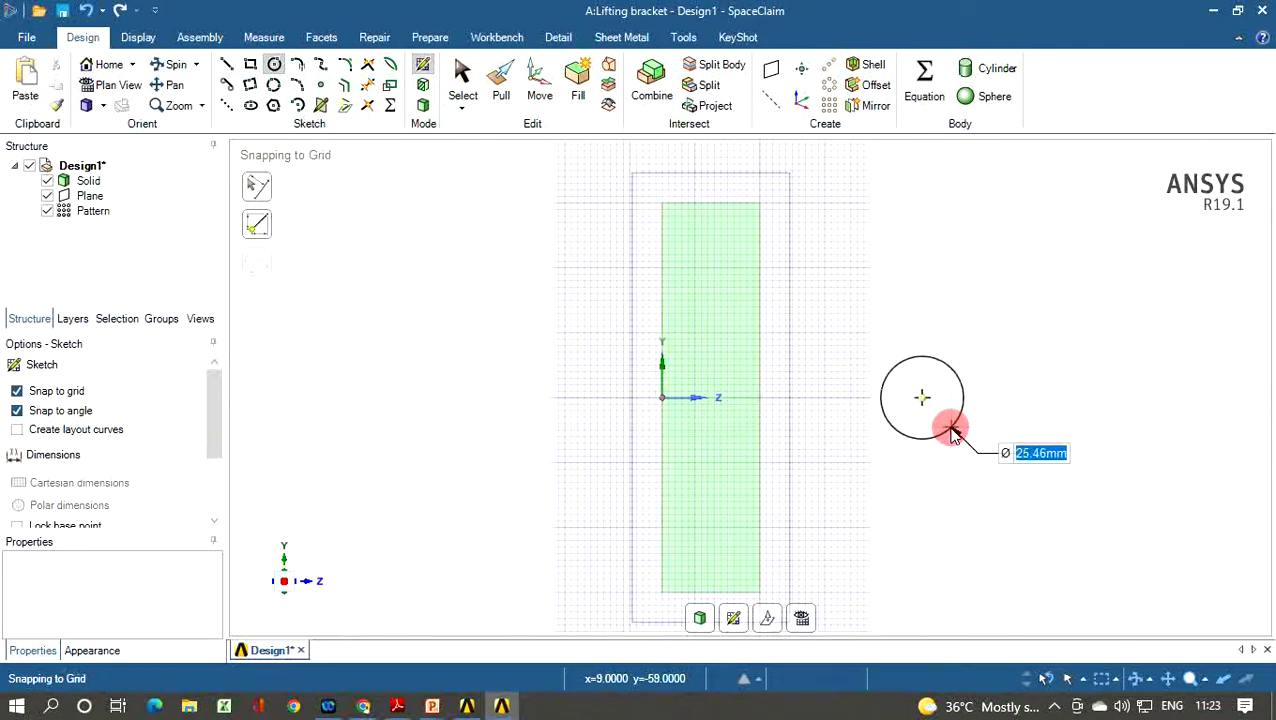
text(50)
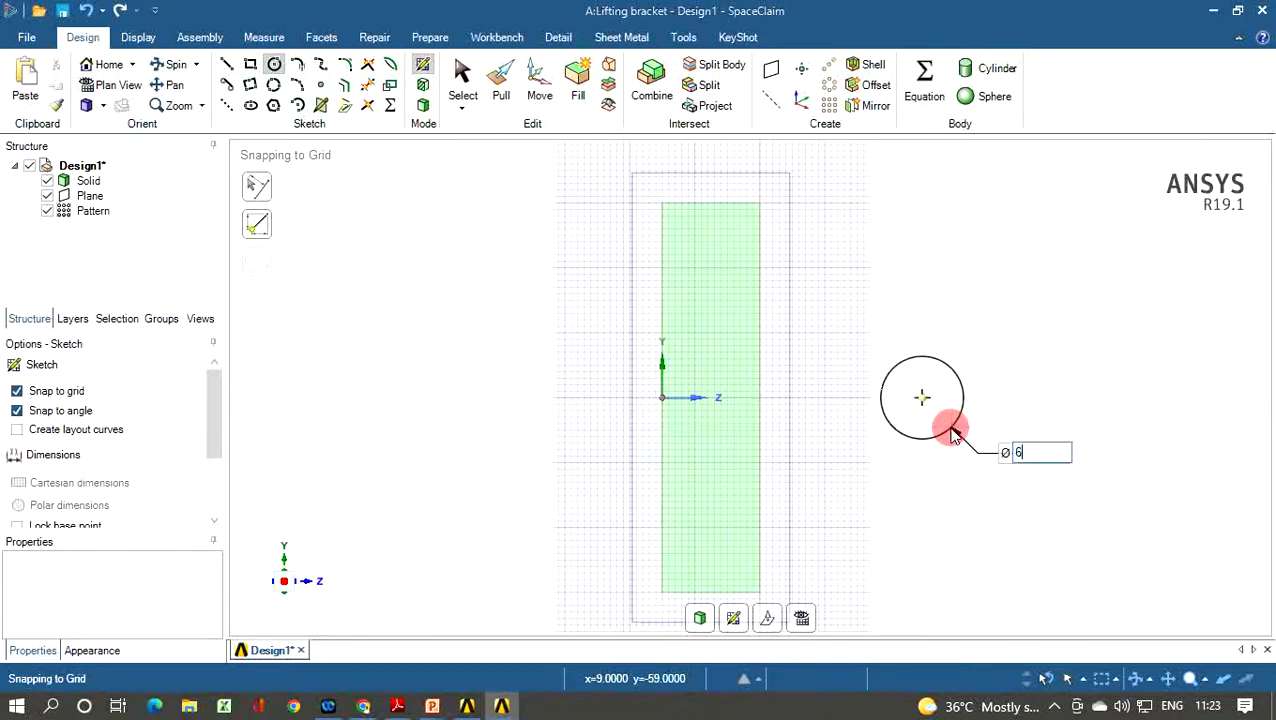
key(Return)
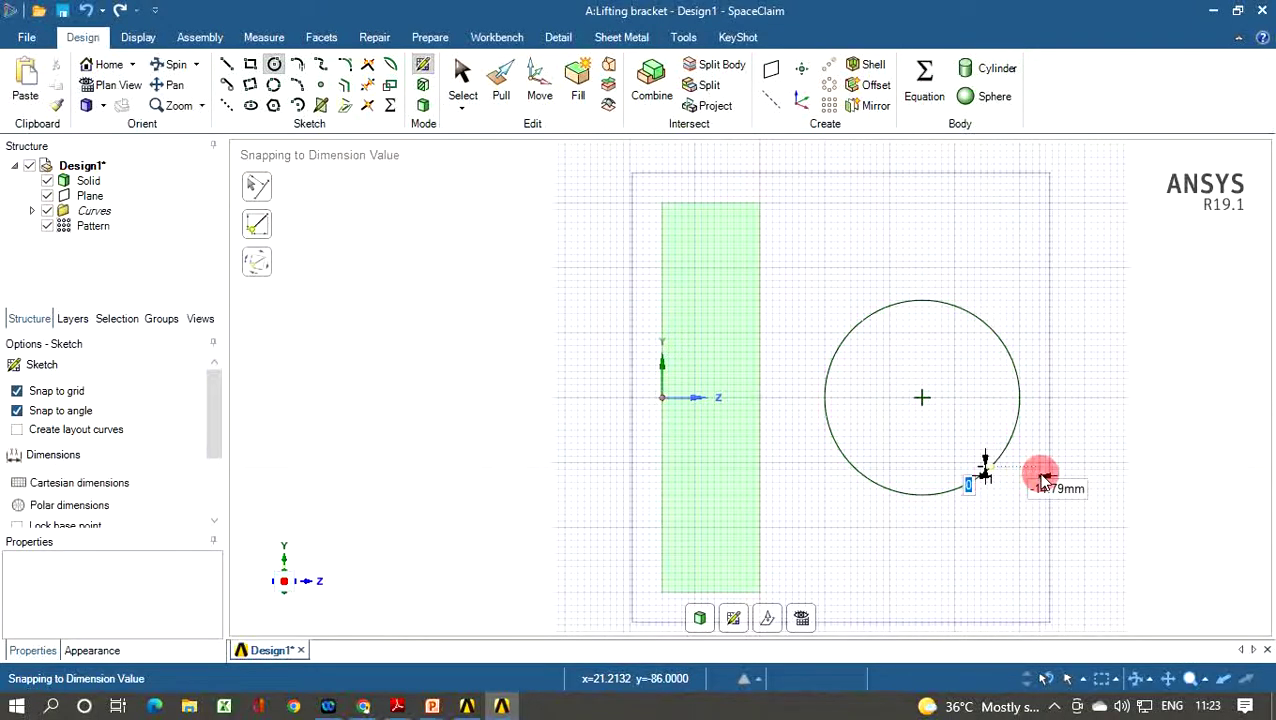
key(Escape)
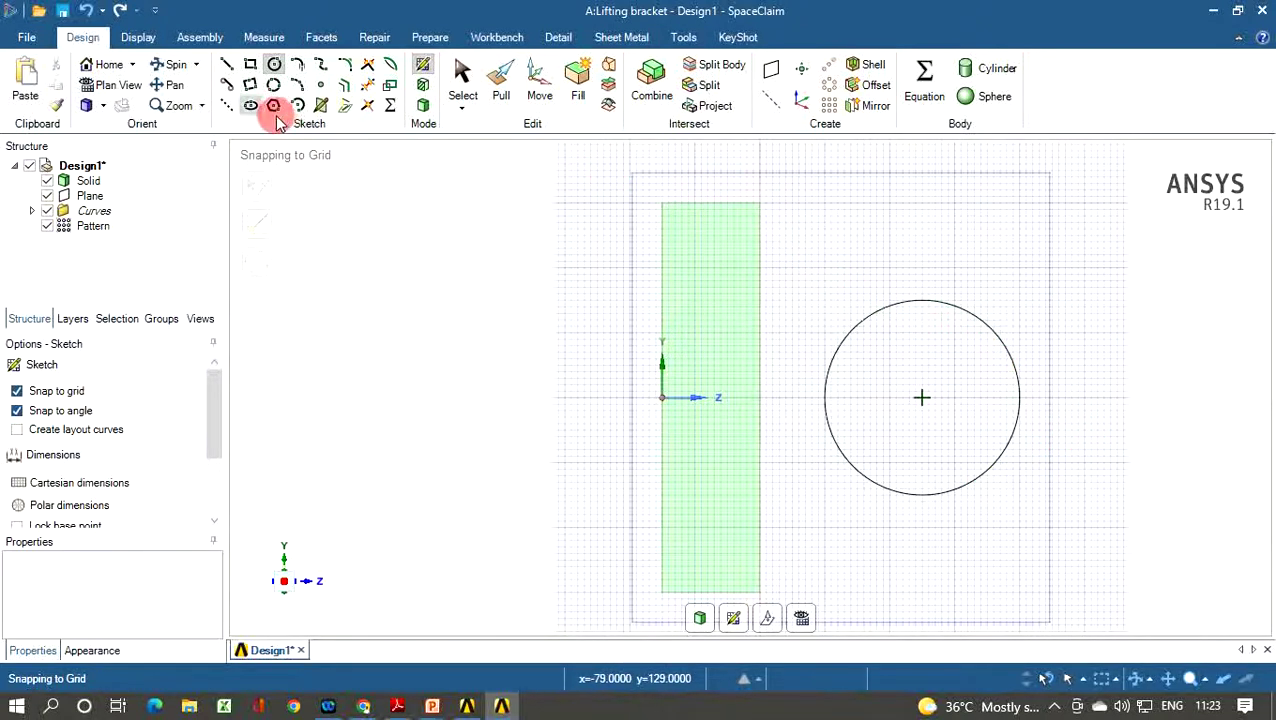
Step: Draw two tangent lines from the circle's top and bottom to the rectangle's right corners
click(228, 86)
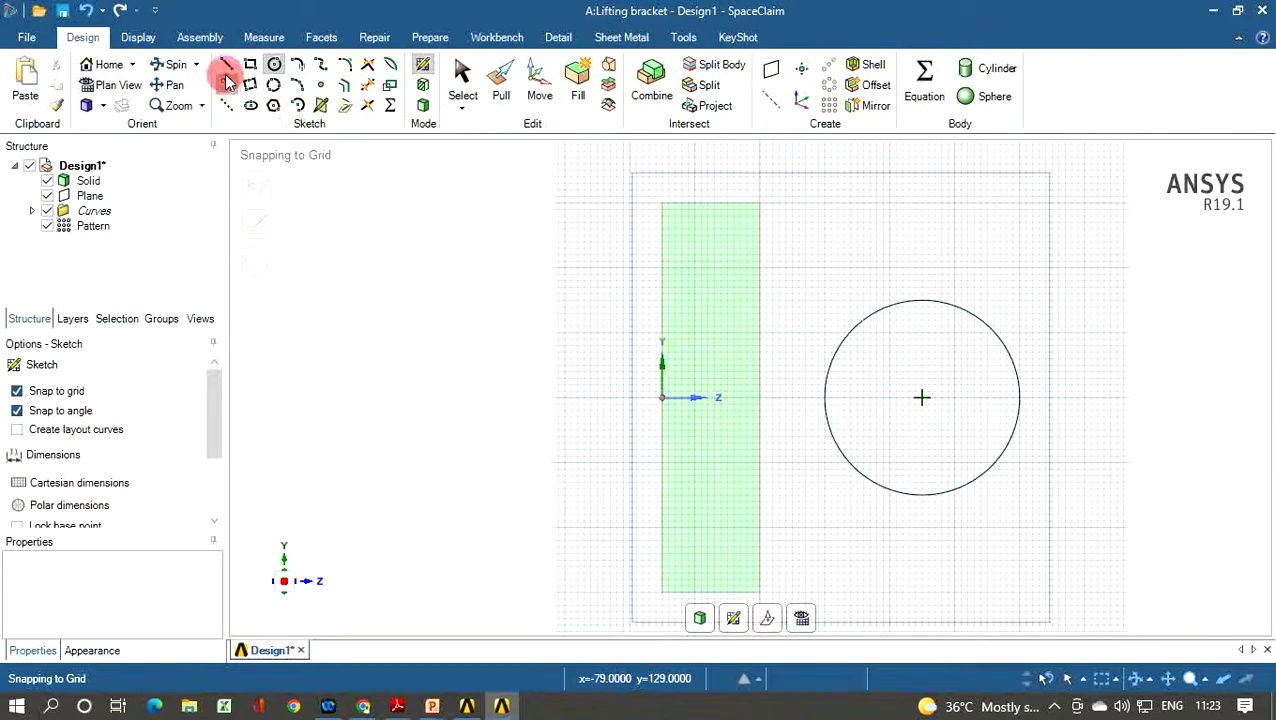
click(926, 316)
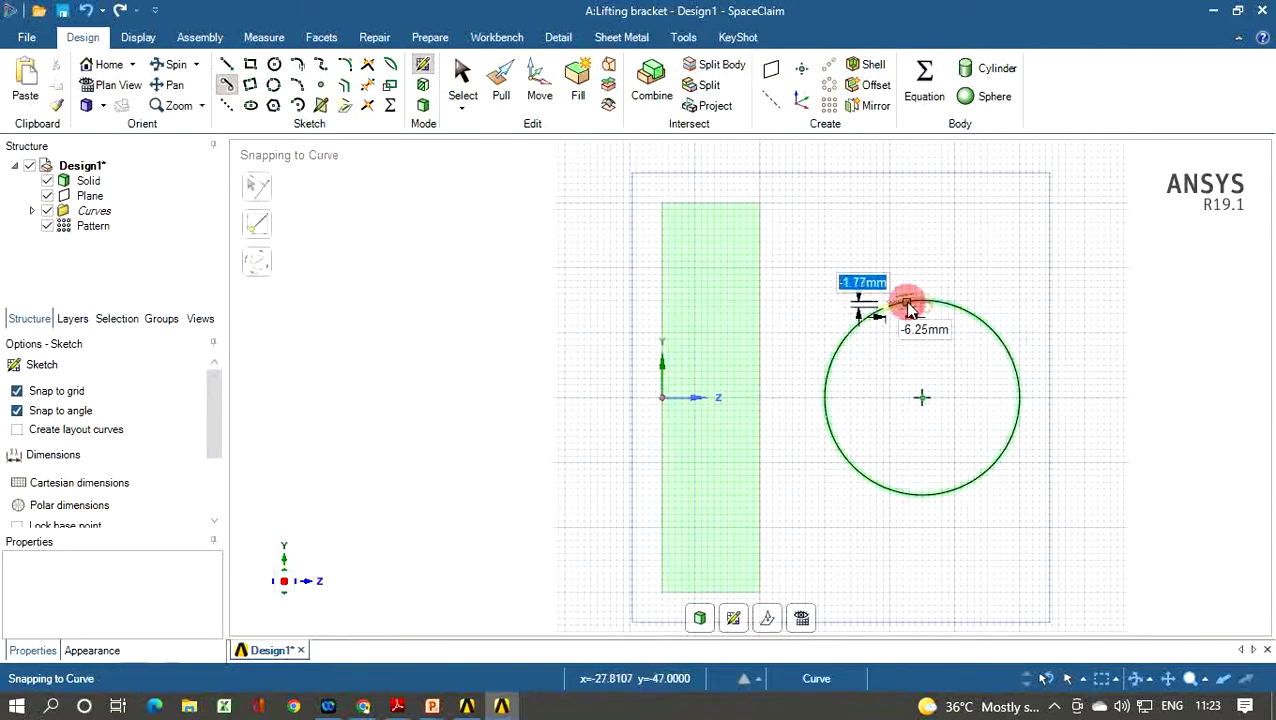
click(760, 205)
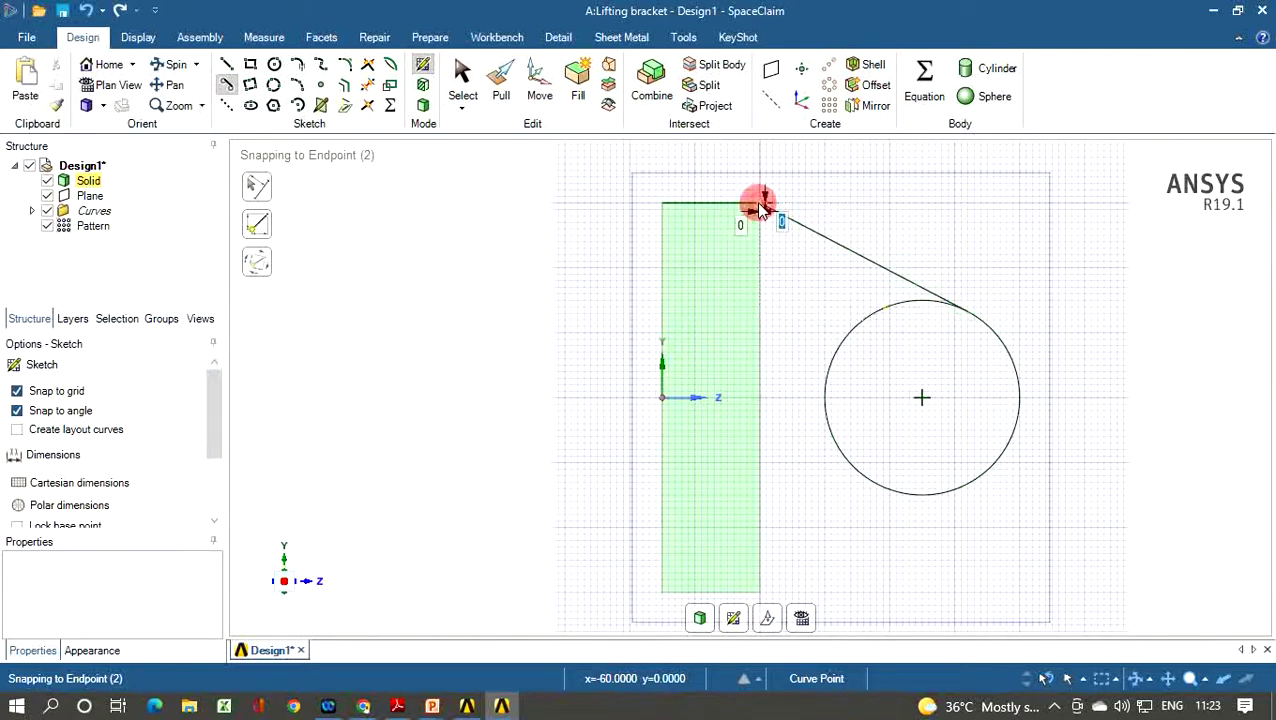
click(922, 497)
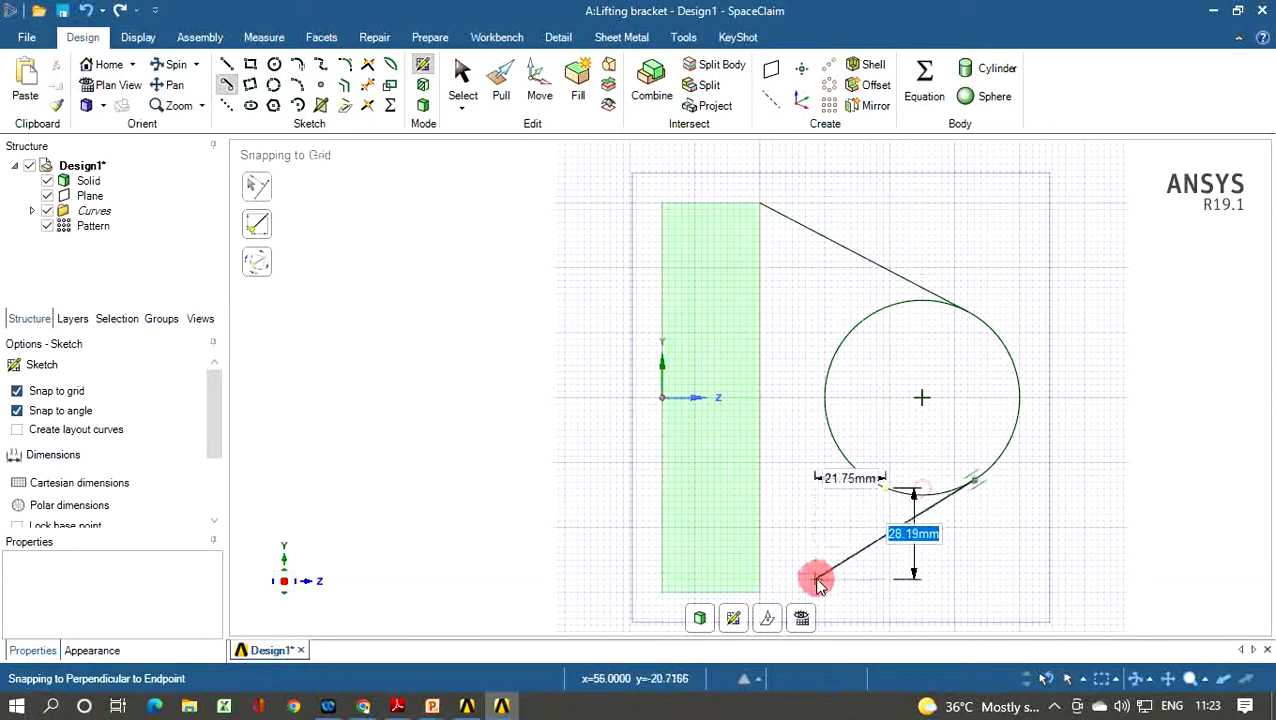
click(760, 593)
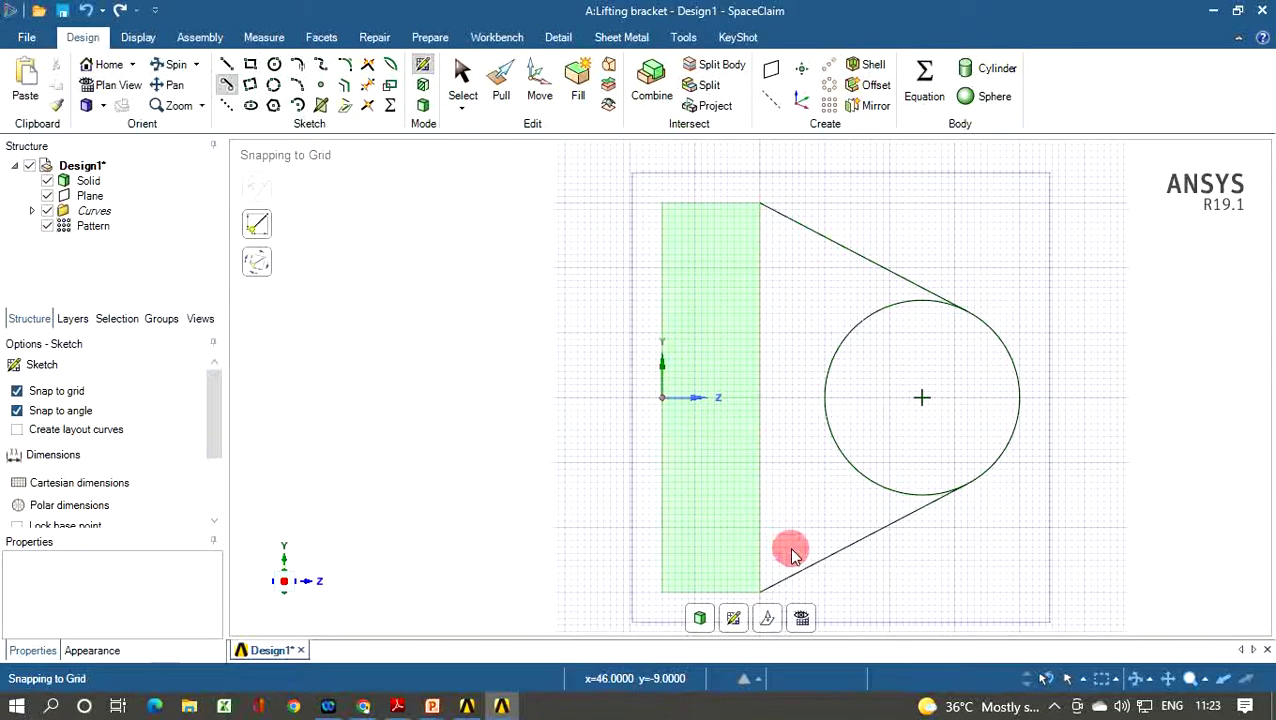
Step: Close the profile with a vertical line at the plate edge and trim off the circle's inner arc
click(226, 63)
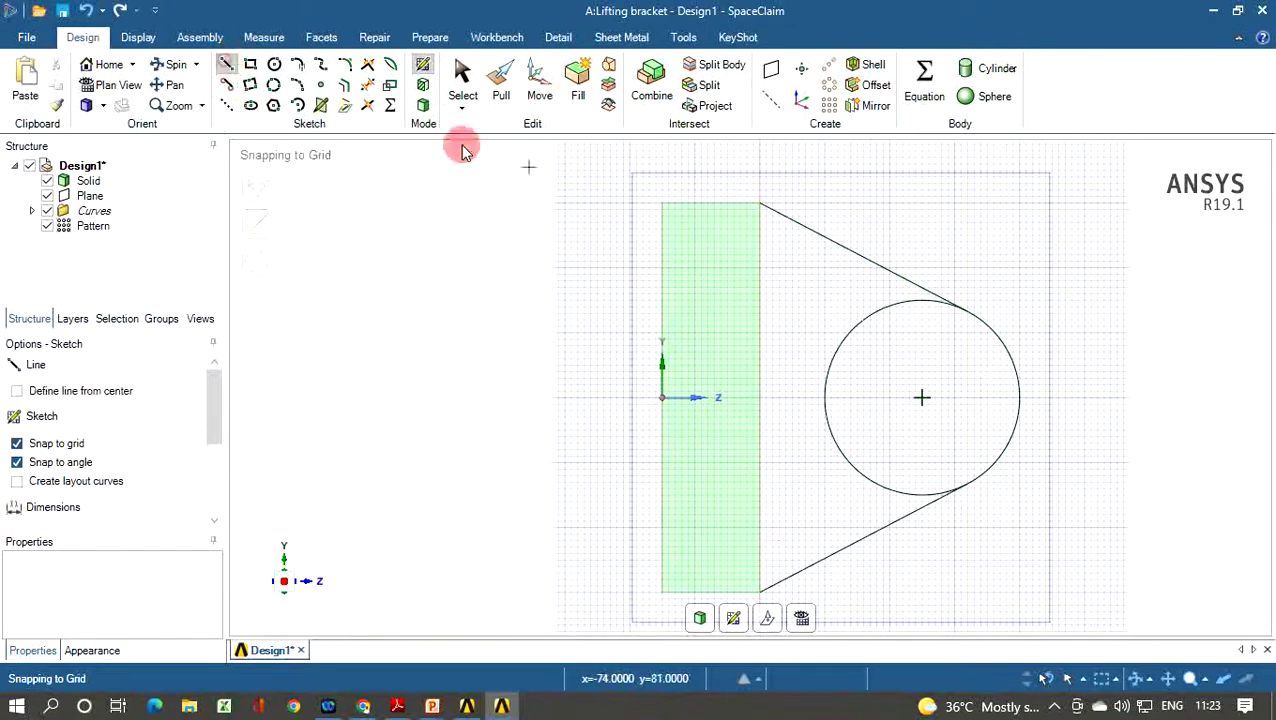
click(760, 203)
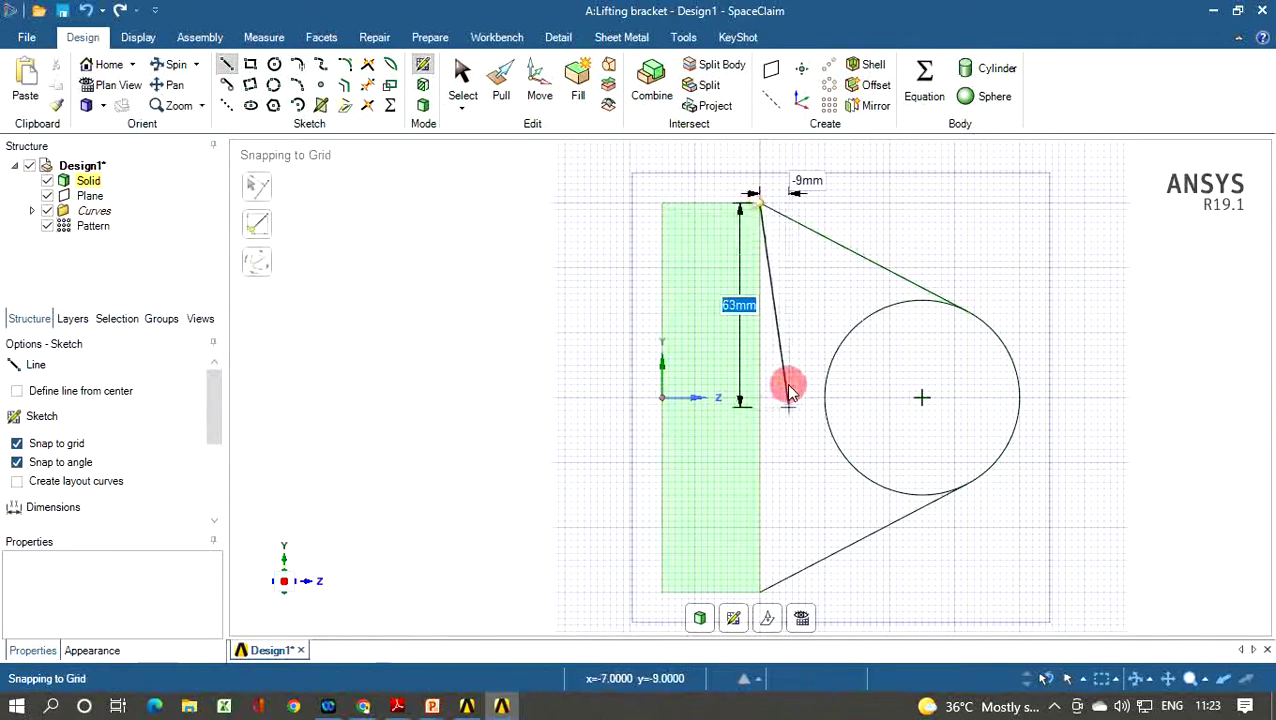
click(760, 593)
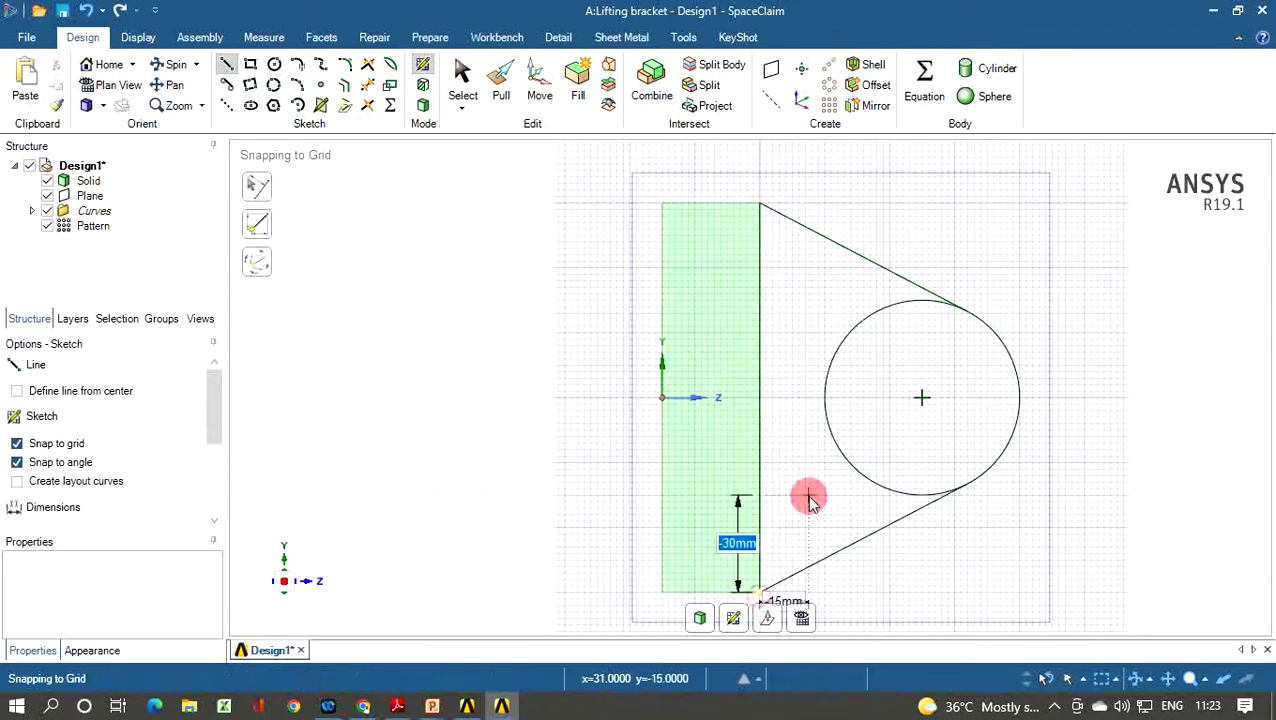
key(Escape)
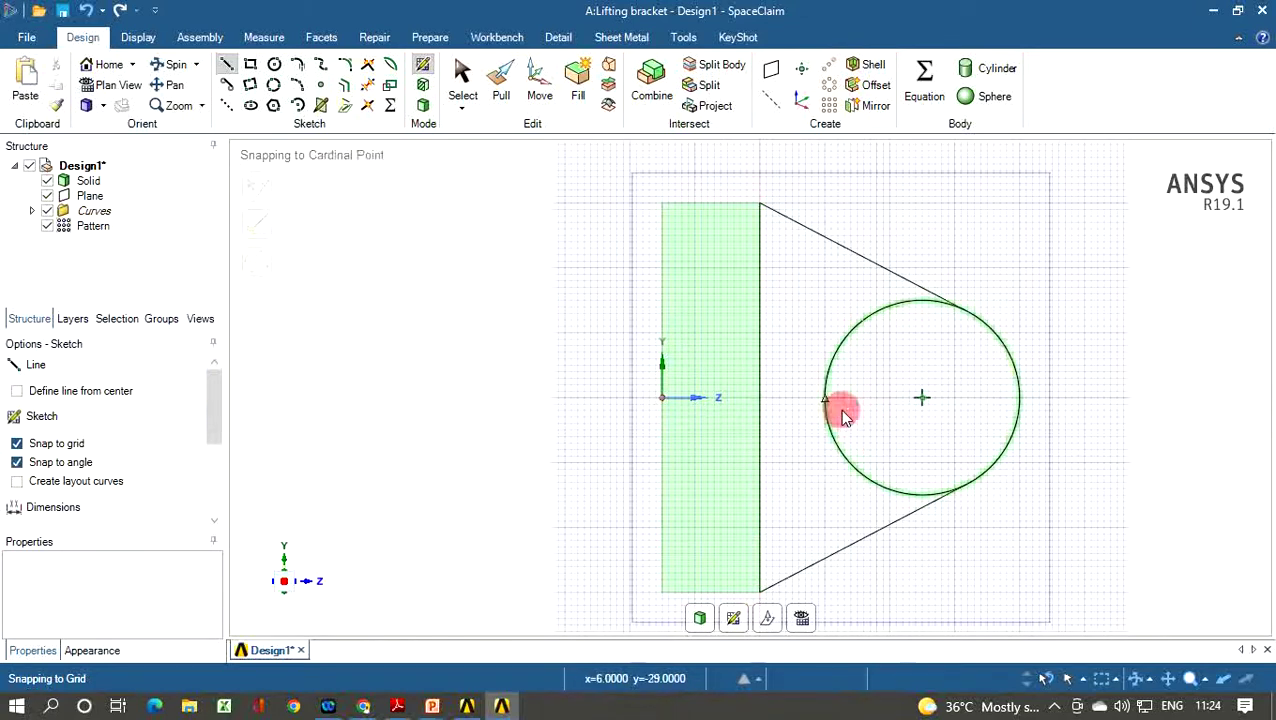
click(368, 87)
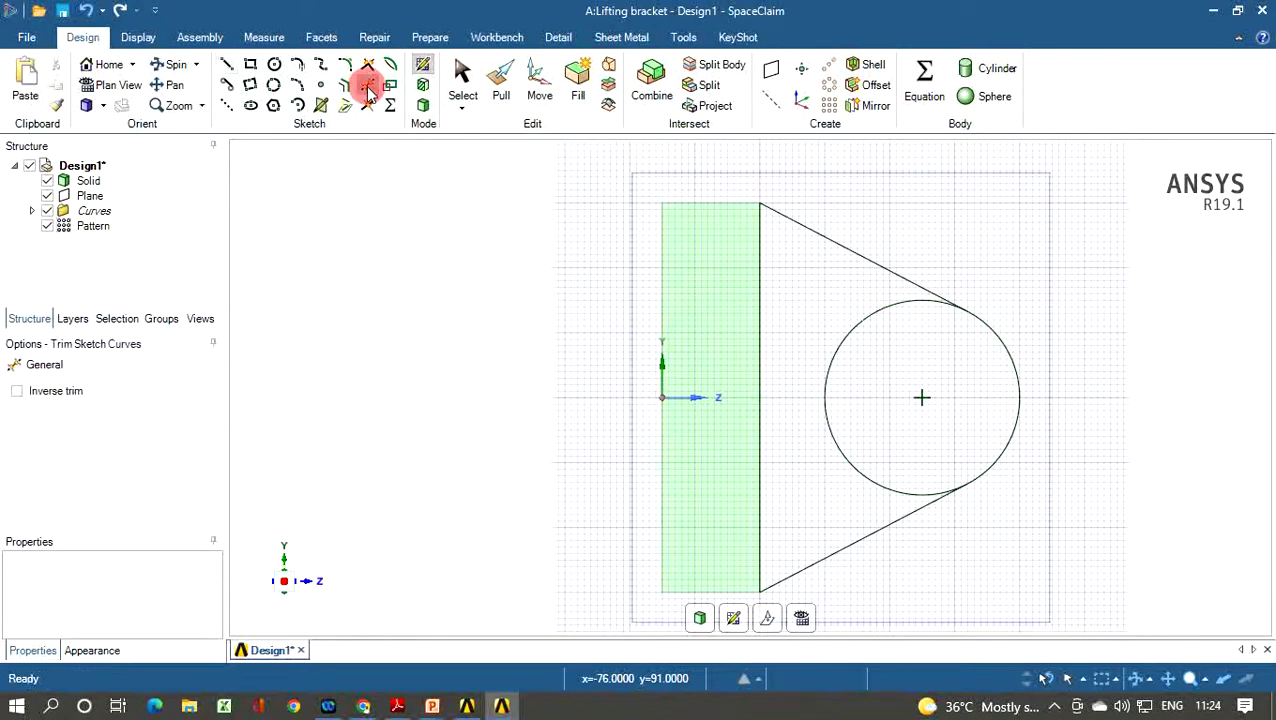
click(852, 334)
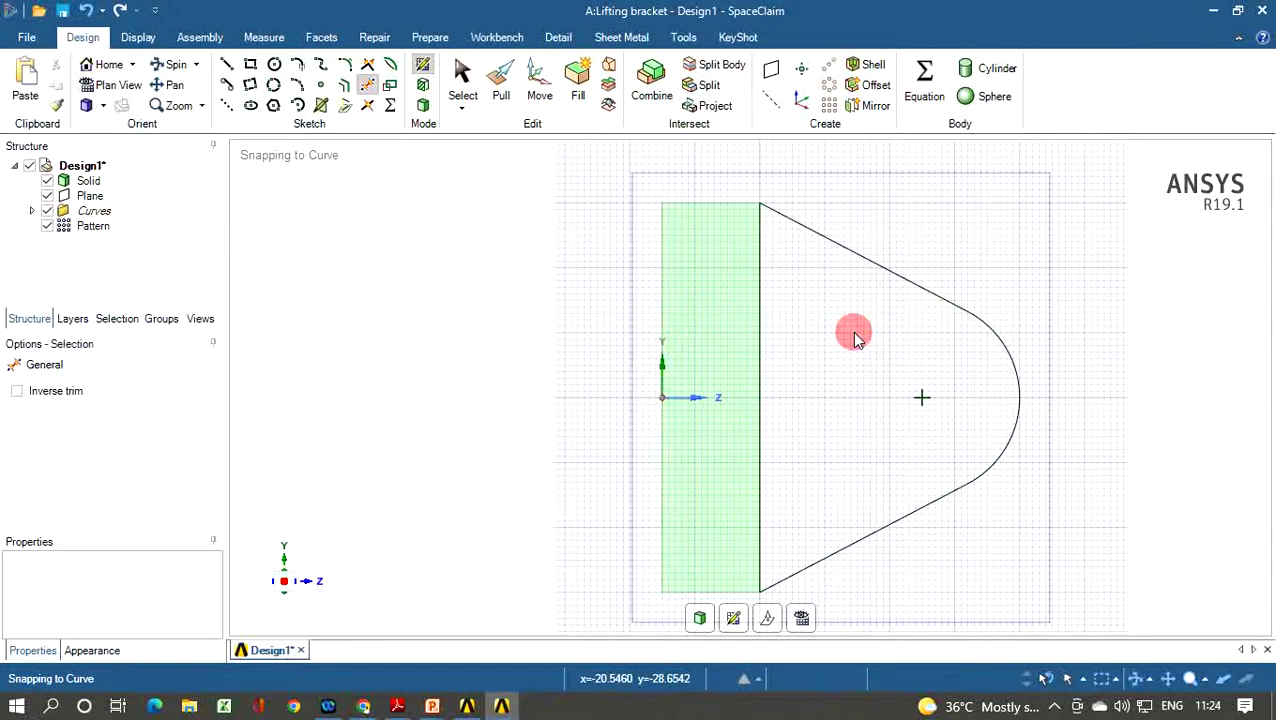
key(s)
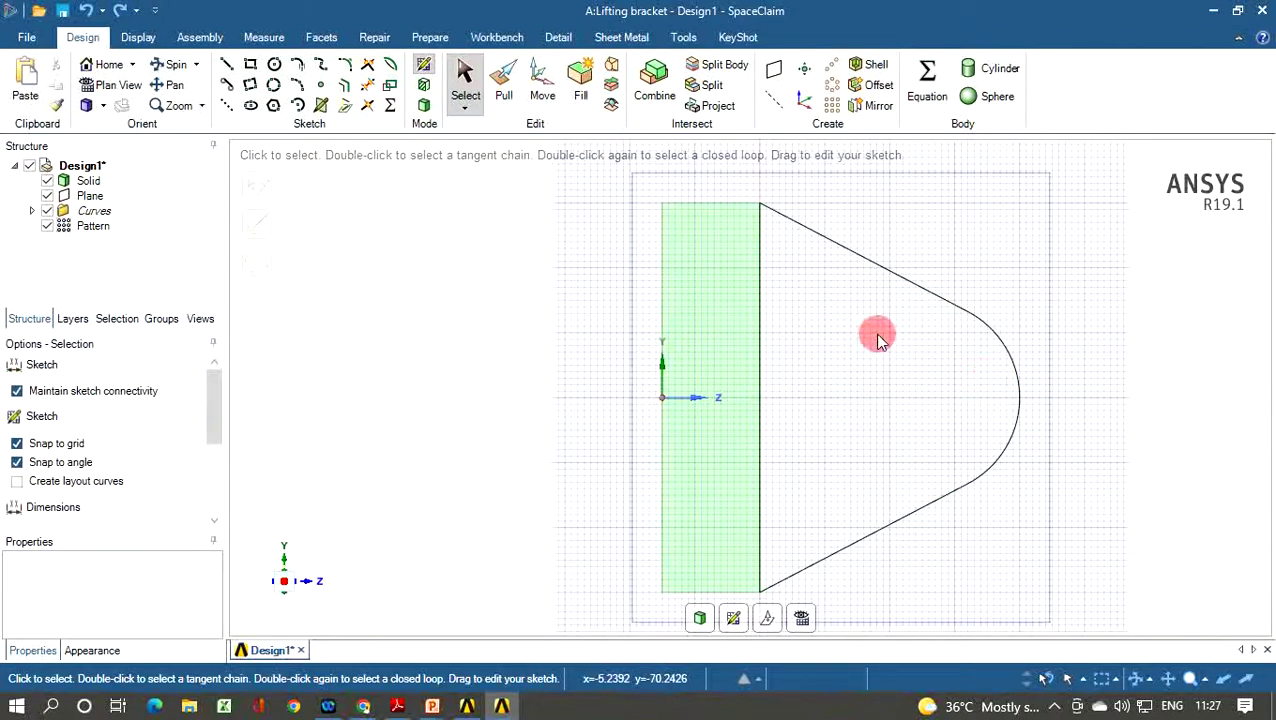
click(504, 80)
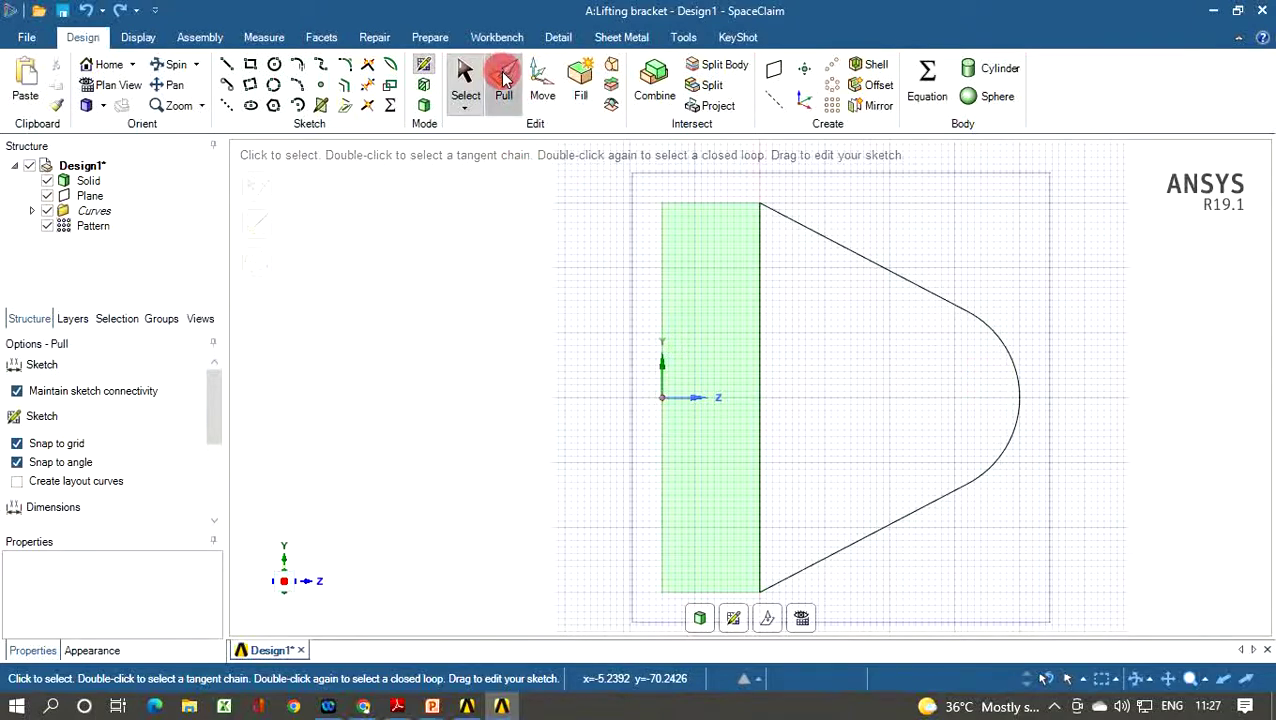
Step: Pull the tapered lug profile on both sides into a 30 mm thick solid
click(937, 369)
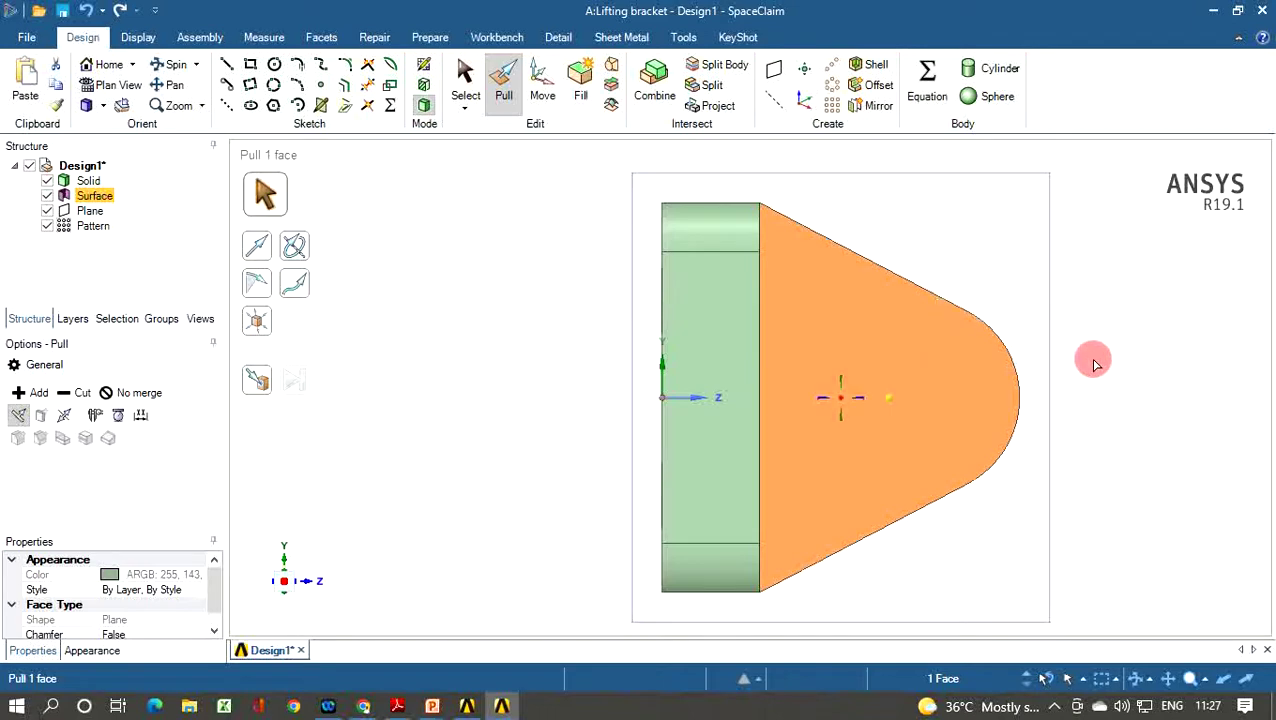
middle_drag(1094, 359, 1008, 272)
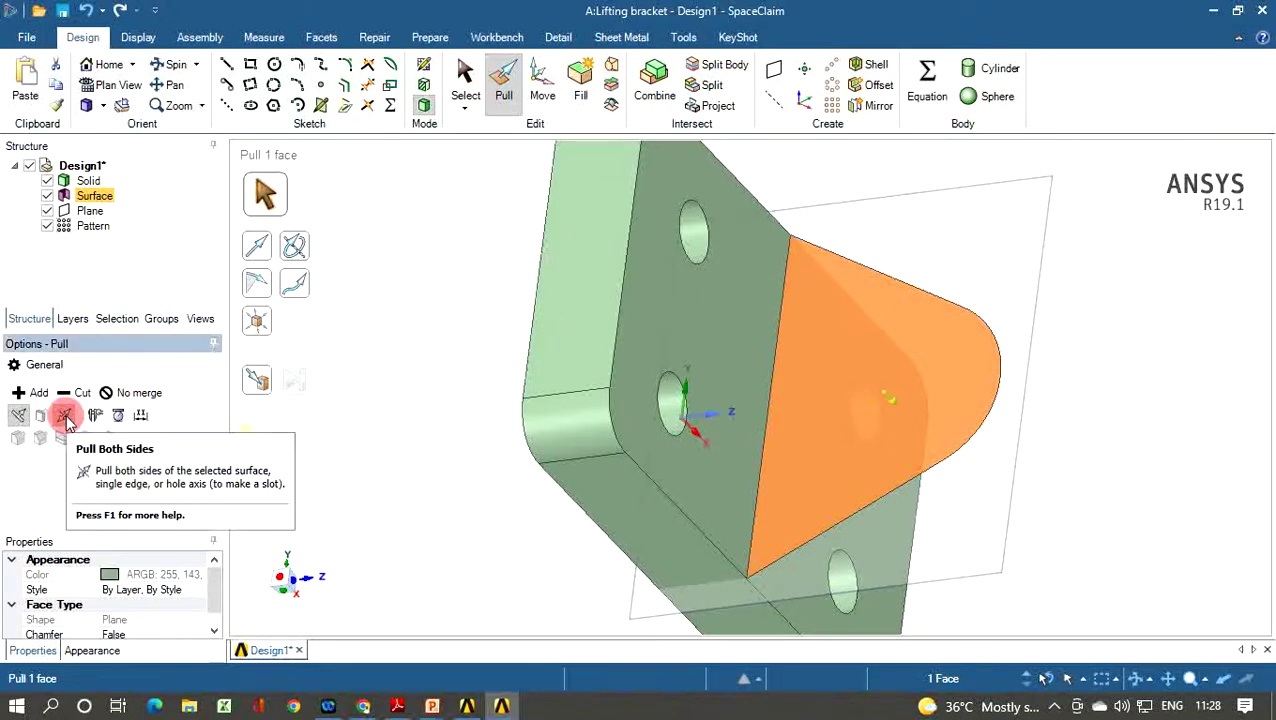
click(64, 418)
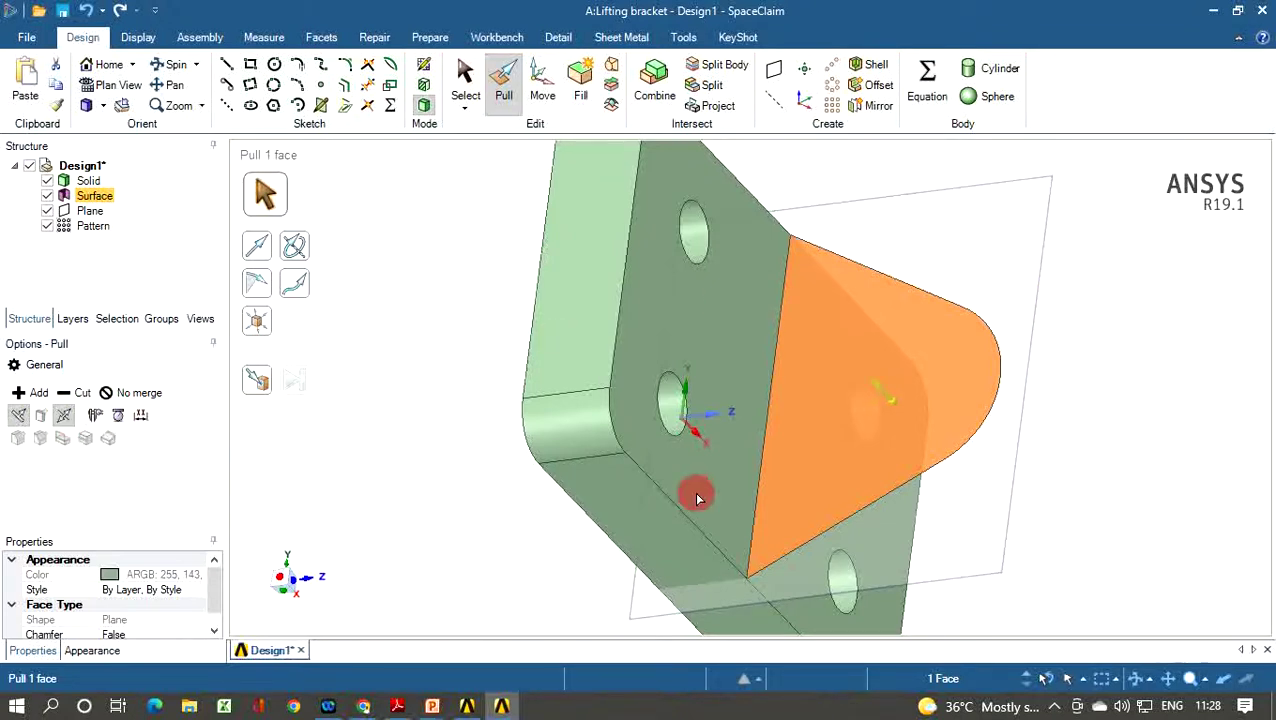
drag(849, 450, 845, 455)
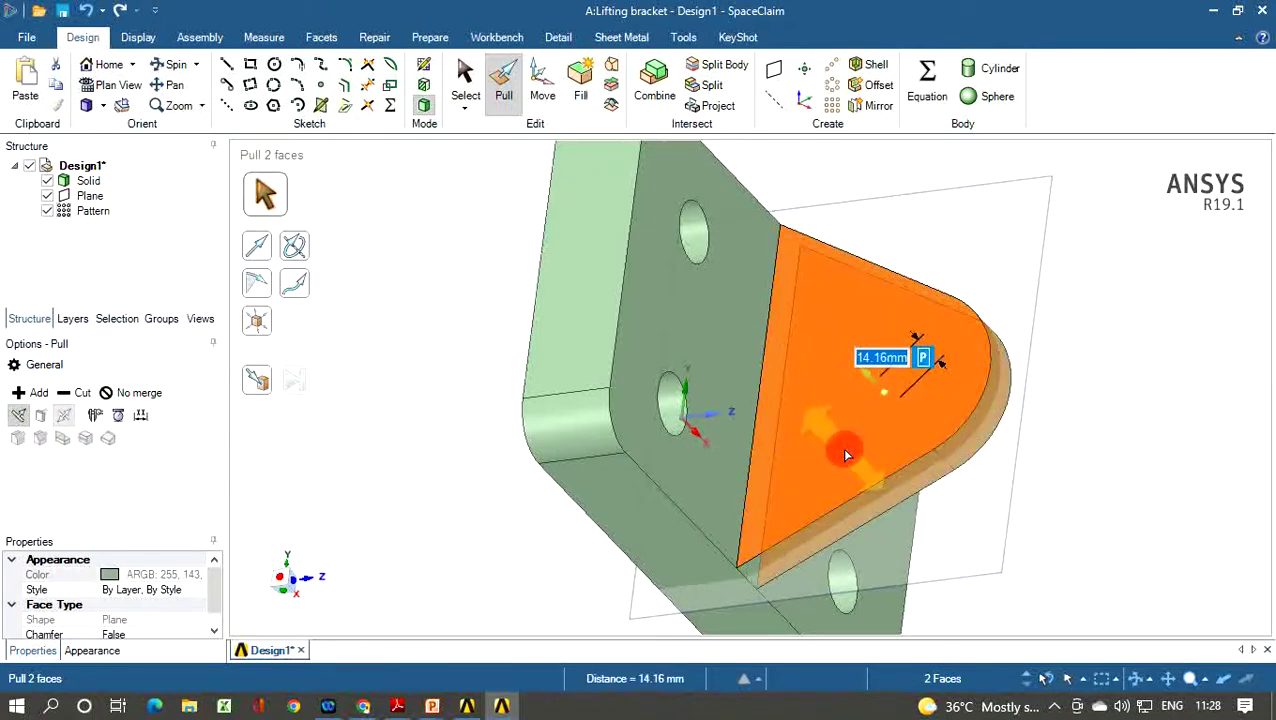
text(30)
key(Return)
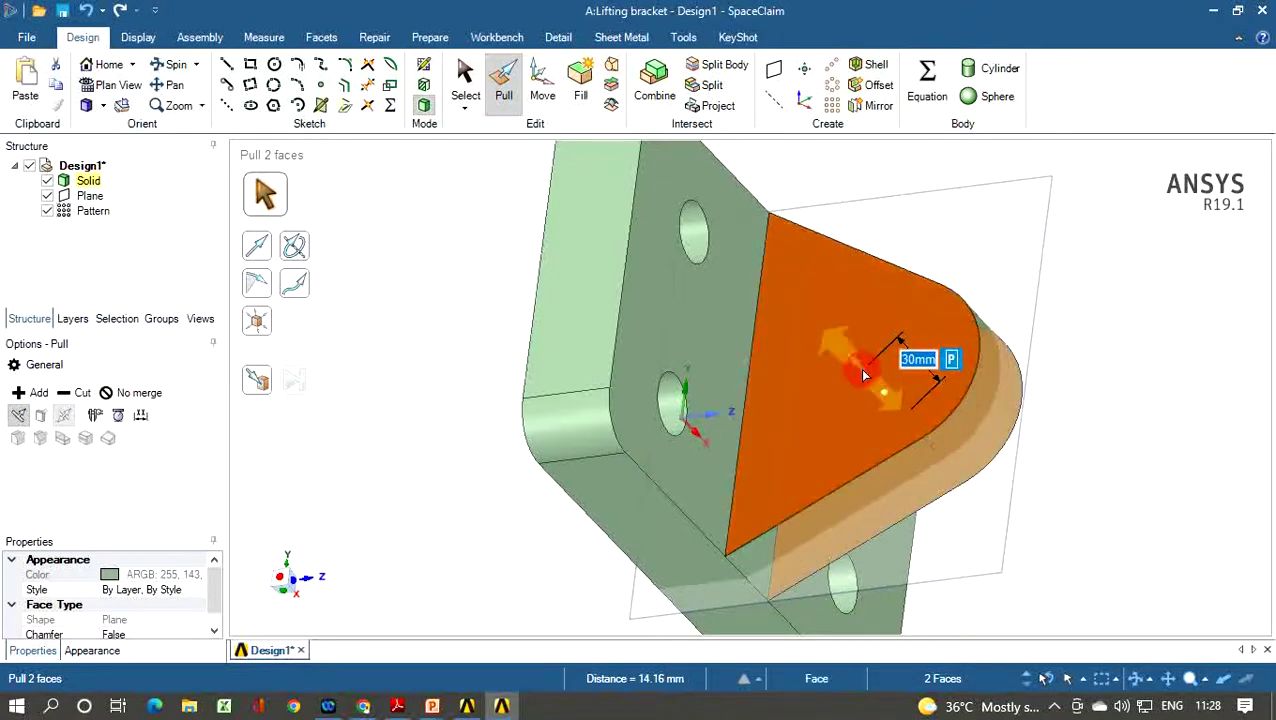
click(865, 375)
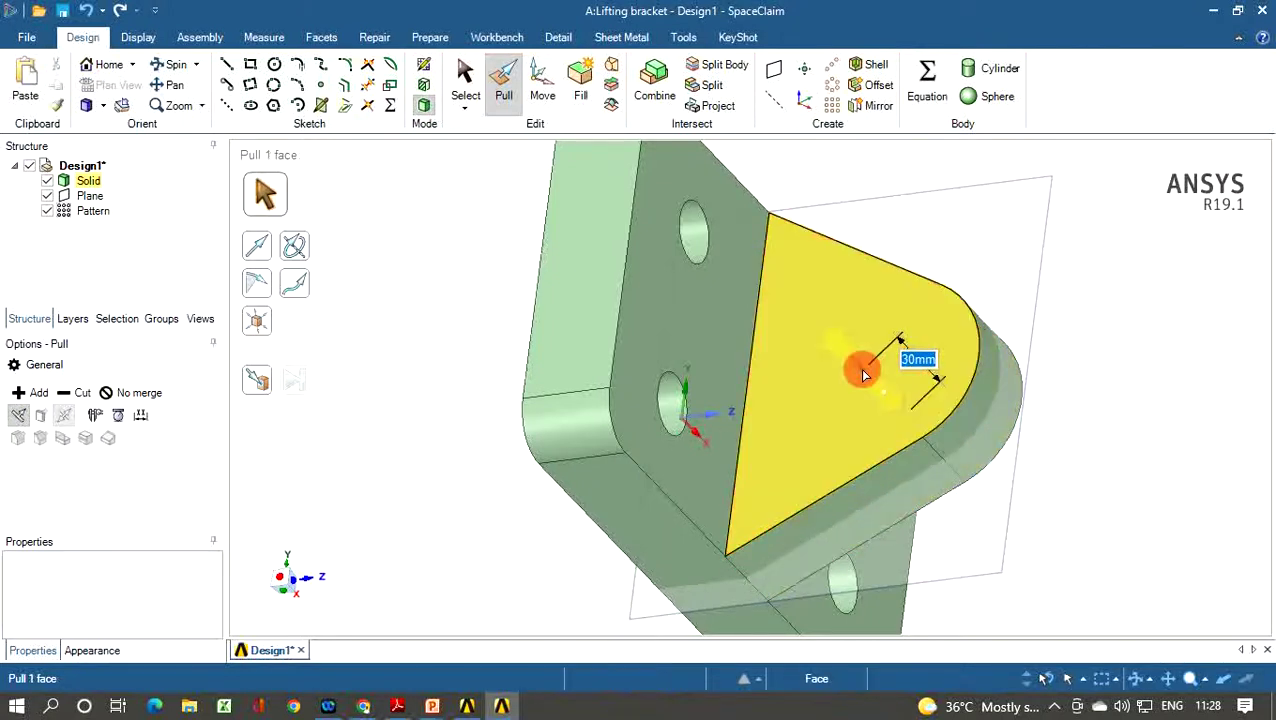
Step: Start a sketch on the gusset's face, viewed straight on in plan view
key(s)
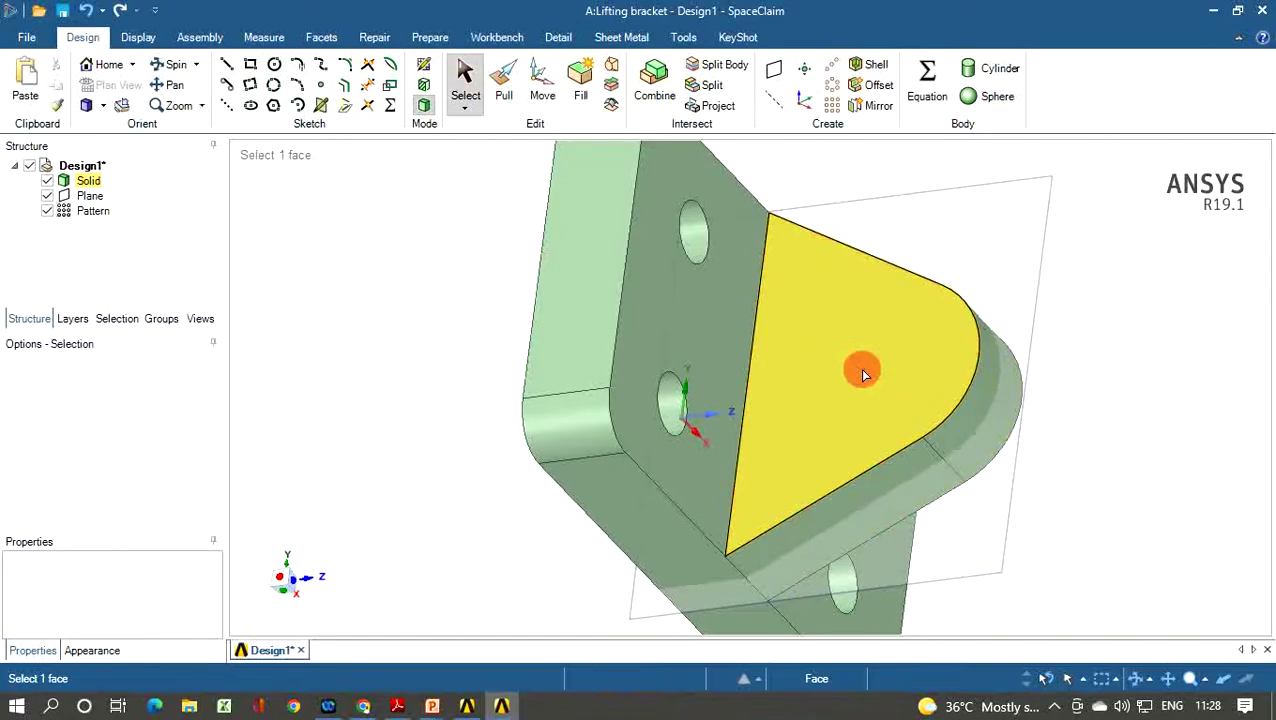
click(1178, 420)
mouse_move(1091, 367)
middle_down()
mouse_move(1059, 276)
mouse_move(988, 185)
mouse_move(975, 281)
mouse_move(820, 373)
mouse_move(869, 373)
mouse_move(951, 194)
mouse_move(1037, 285)
mouse_move(1040, 350)
mouse_move(1017, 384)
middle_up()
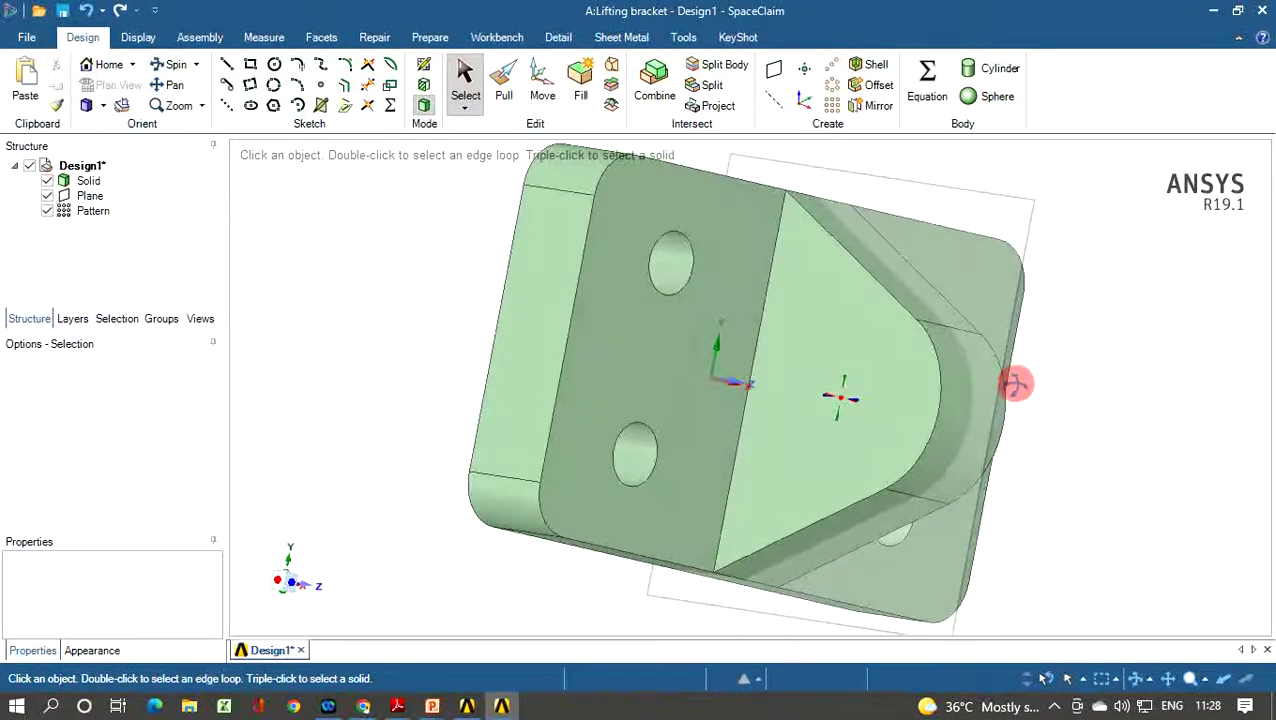
click(876, 340)
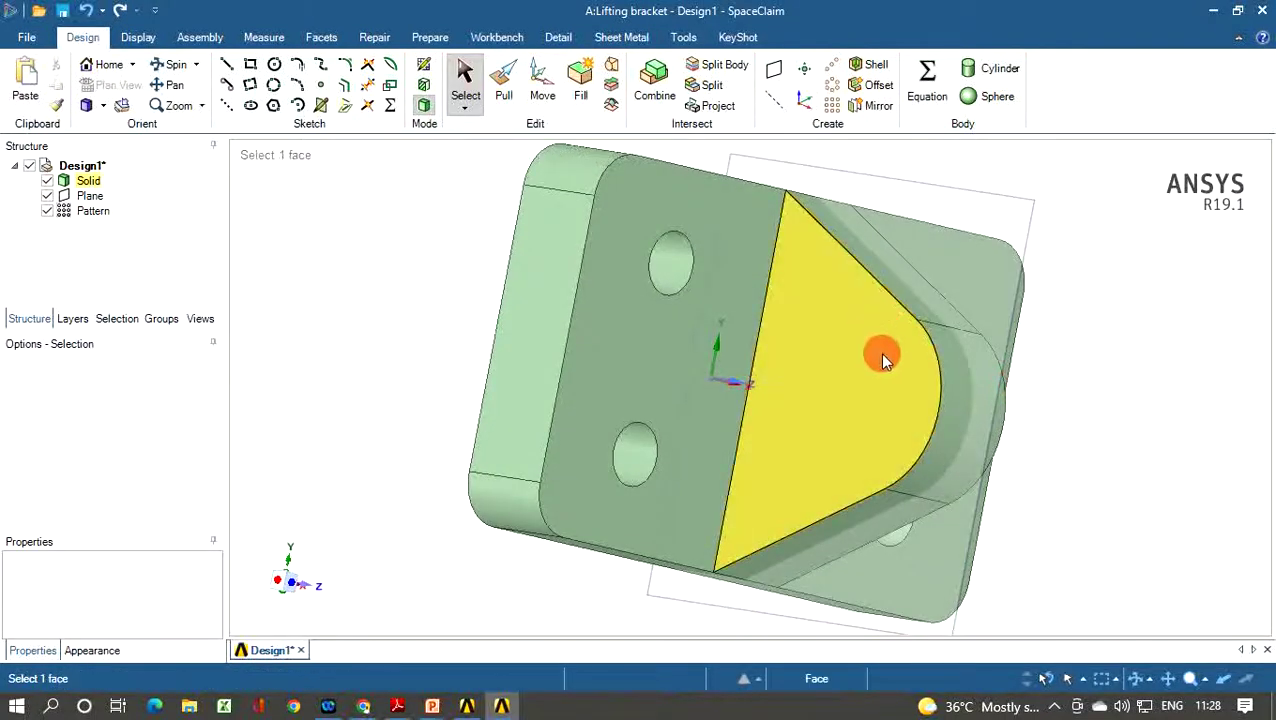
click(879, 352)
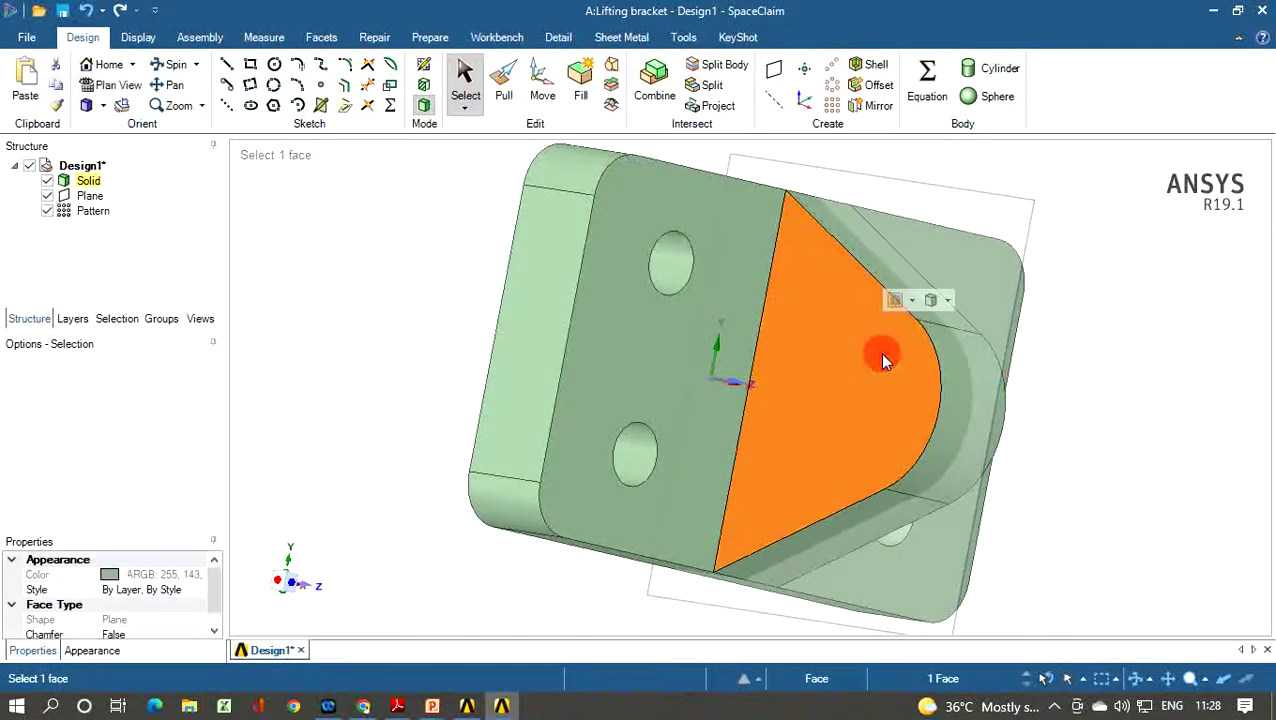
click(425, 66)
click(803, 616)
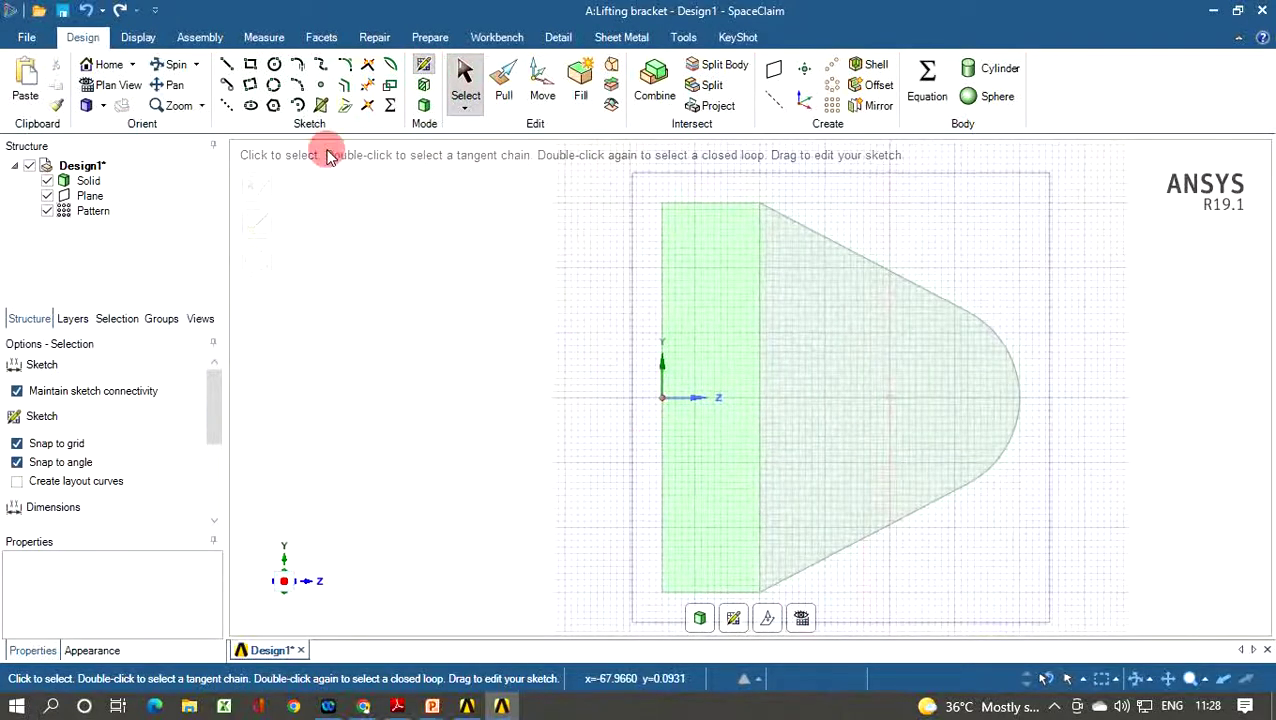
Step: Draw a Ø30 mm circle centred on the rounded end's arc centre
click(274, 66)
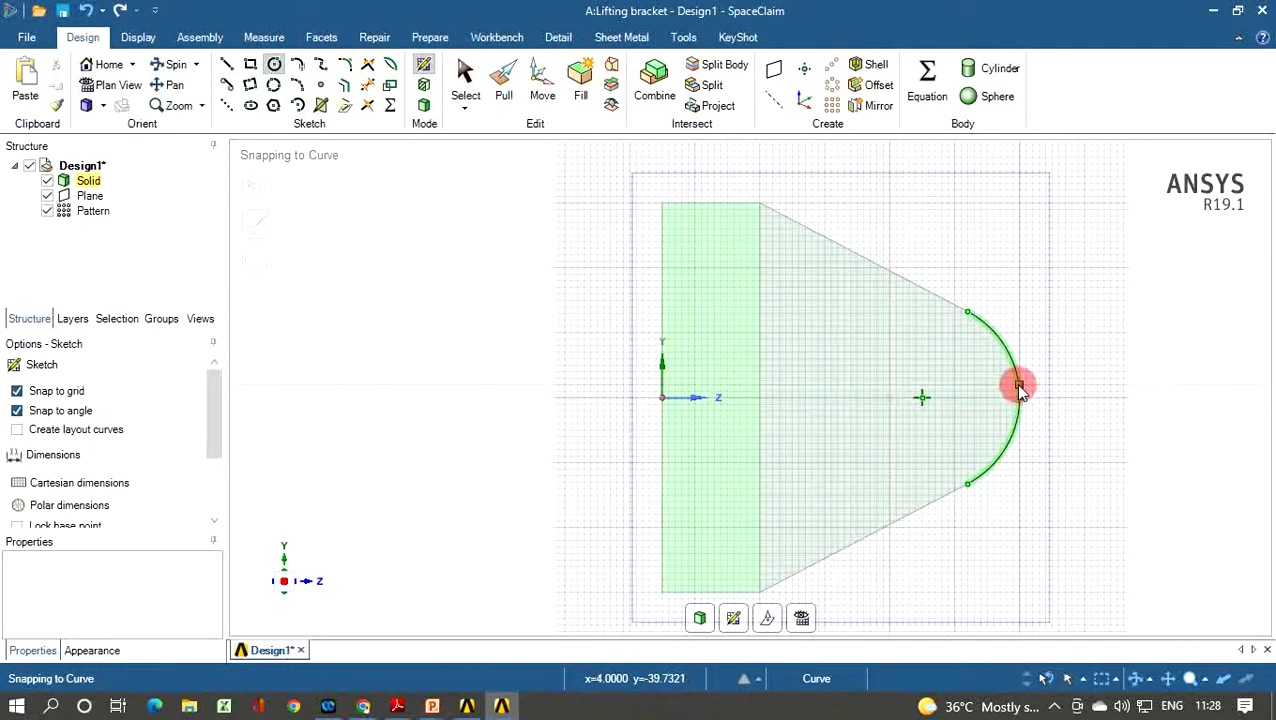
click(922, 398)
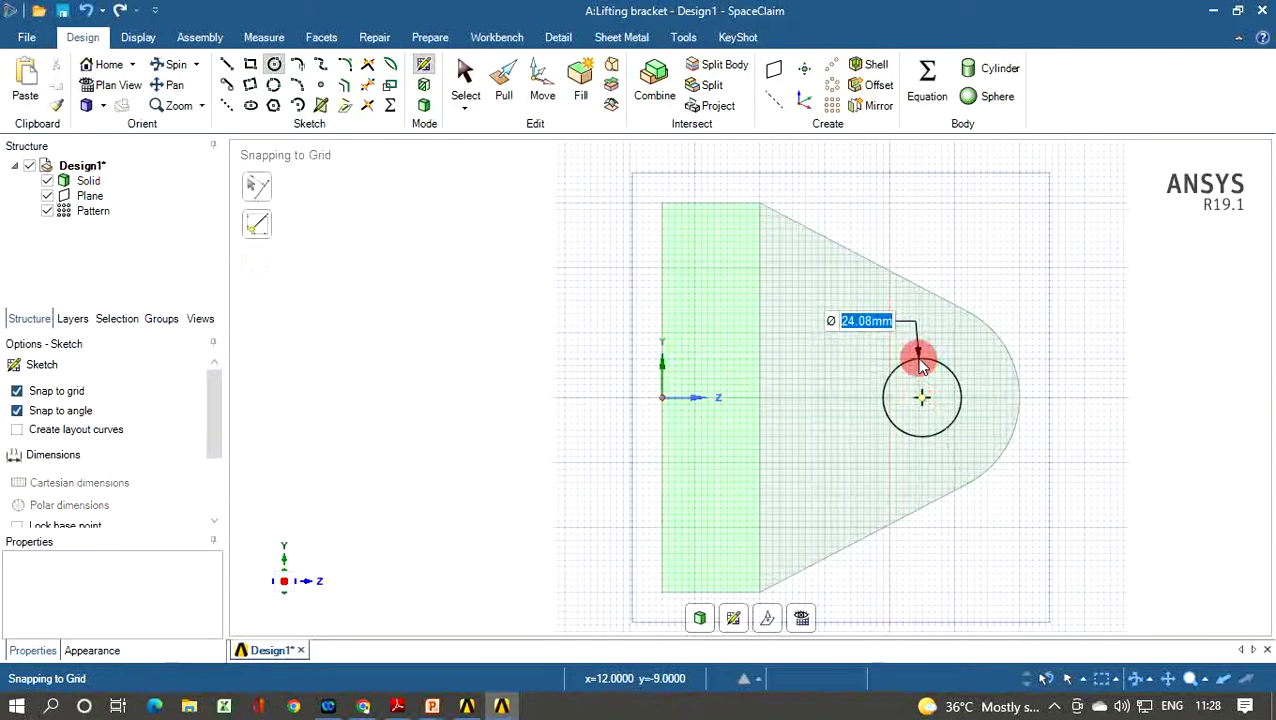
text(30)
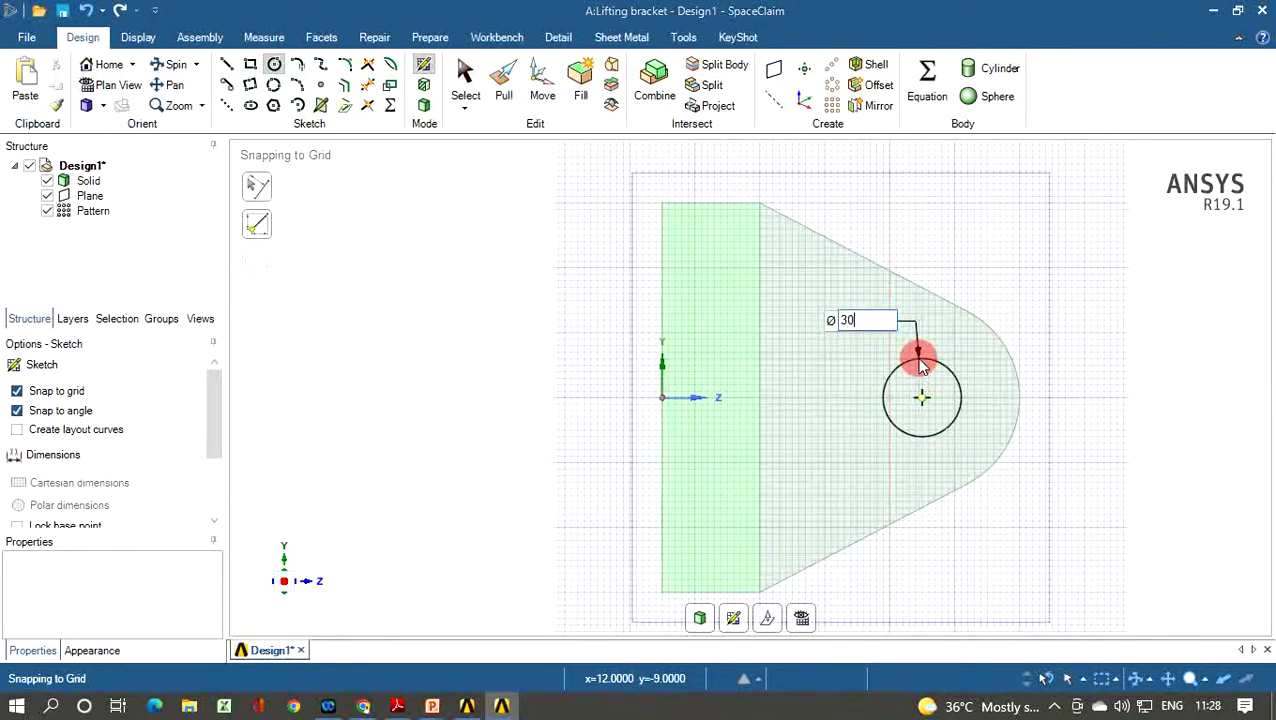
key(Return)
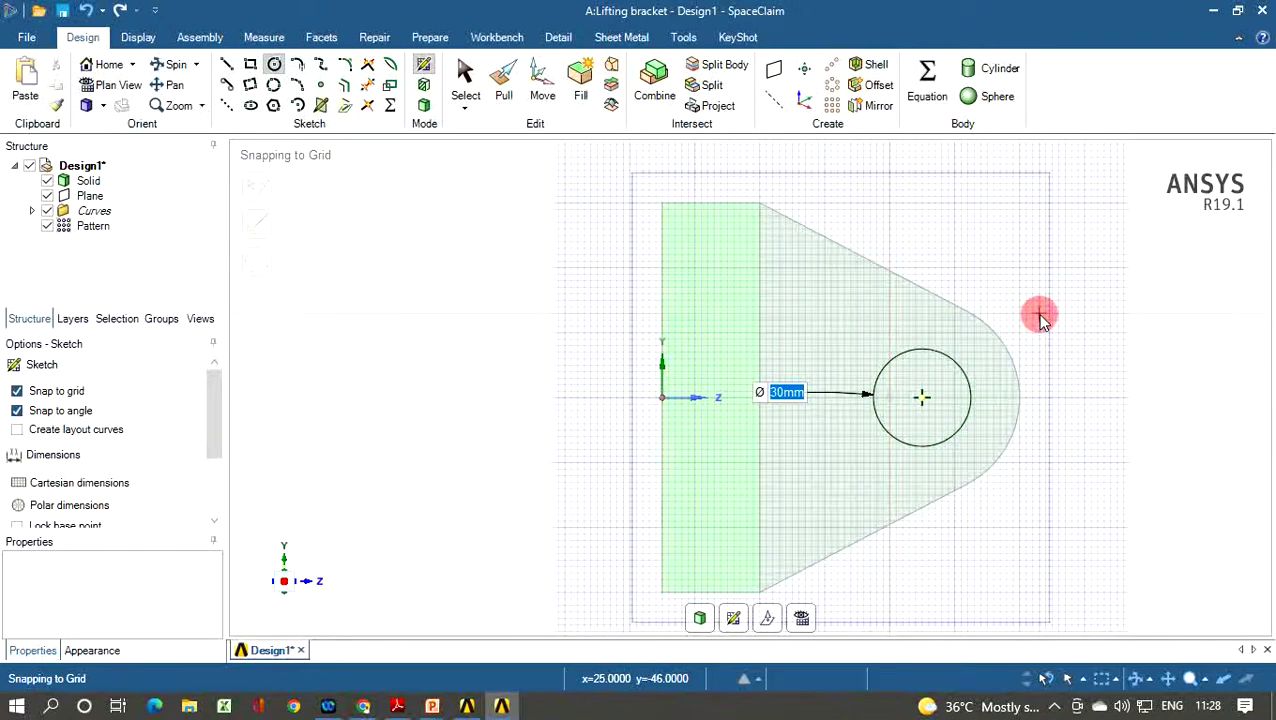
key(Escape)
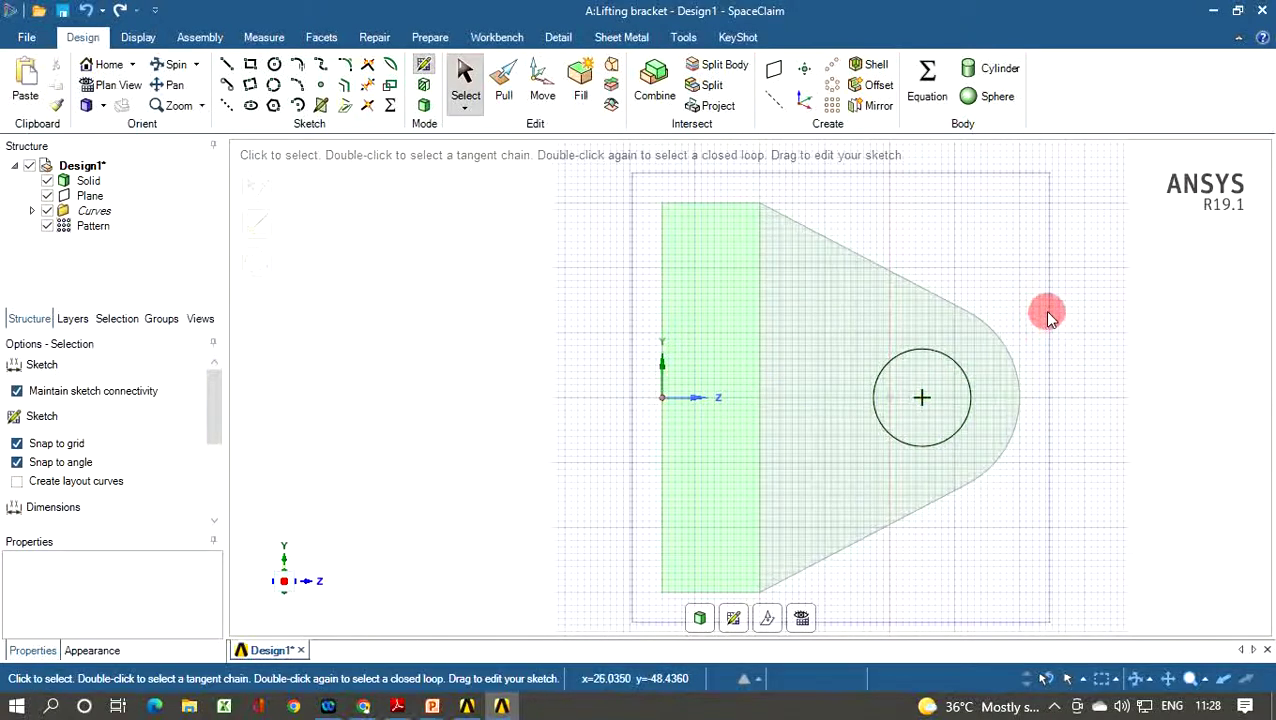
Step: Pull the Ø30 mm circle 30 mm into the lug to cut the pin hole
click(500, 80)
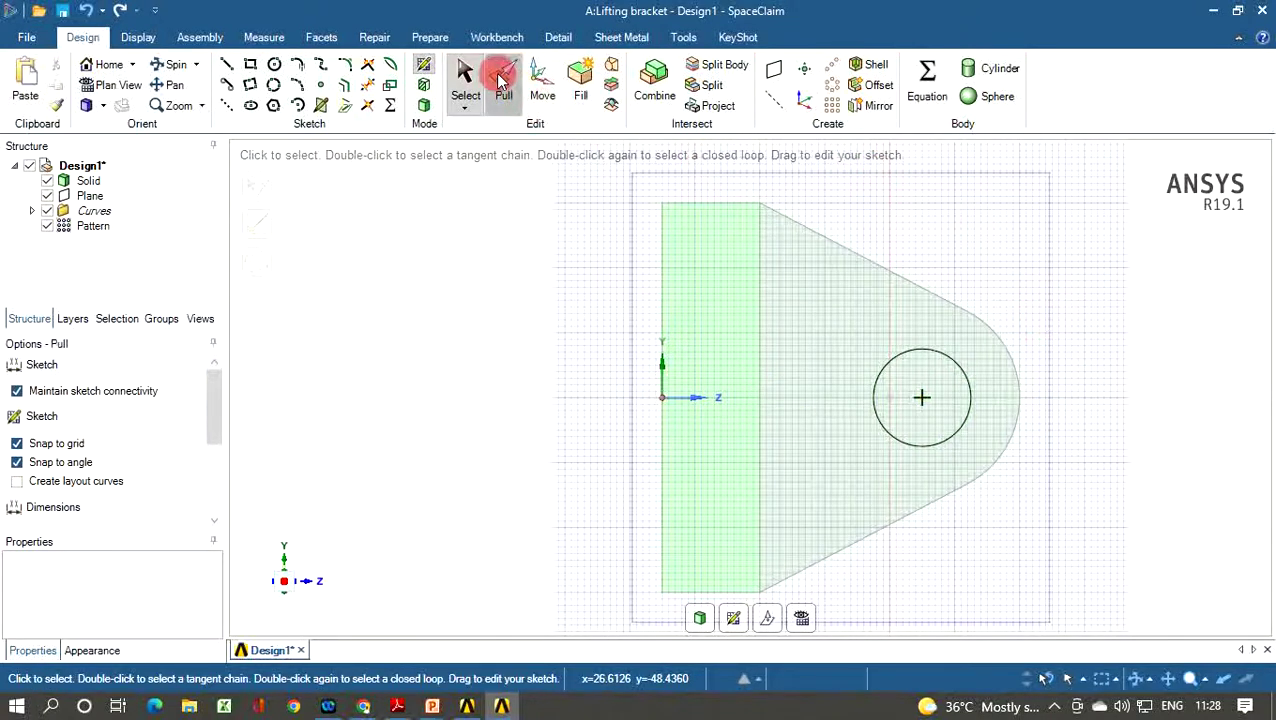
click(817, 293)
click(940, 380)
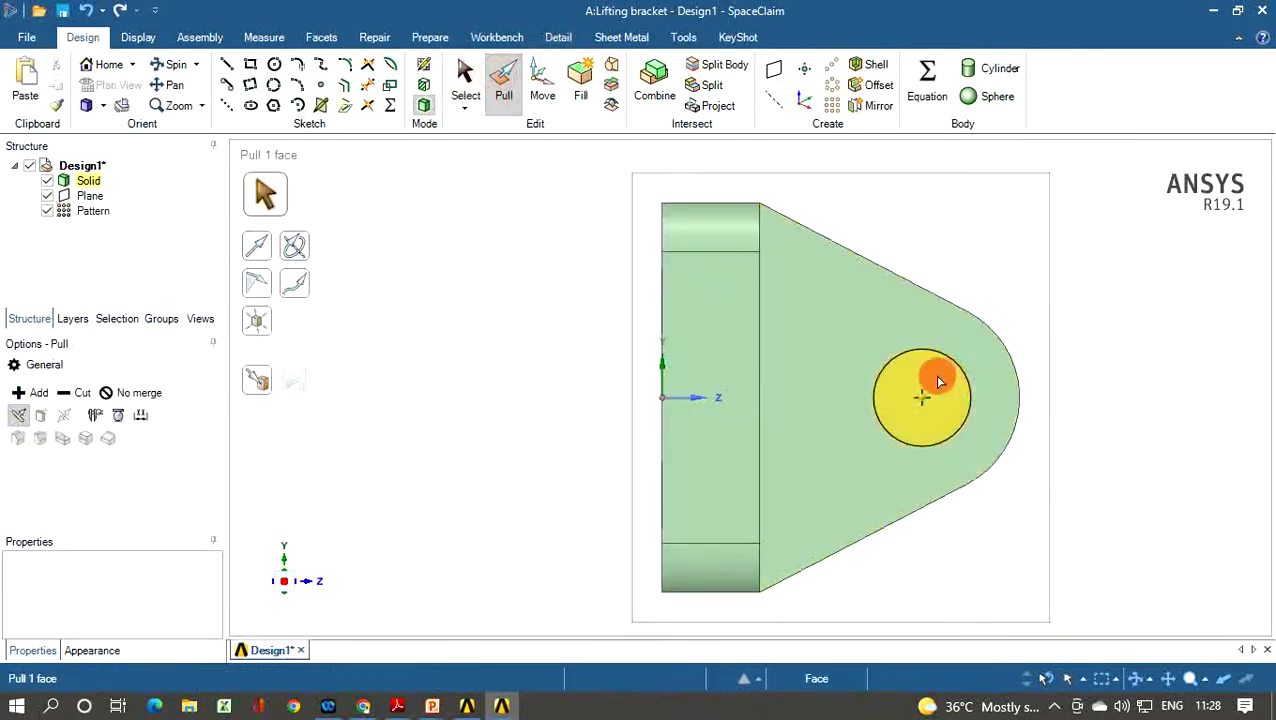
middle_drag(1085, 378, 991, 248)
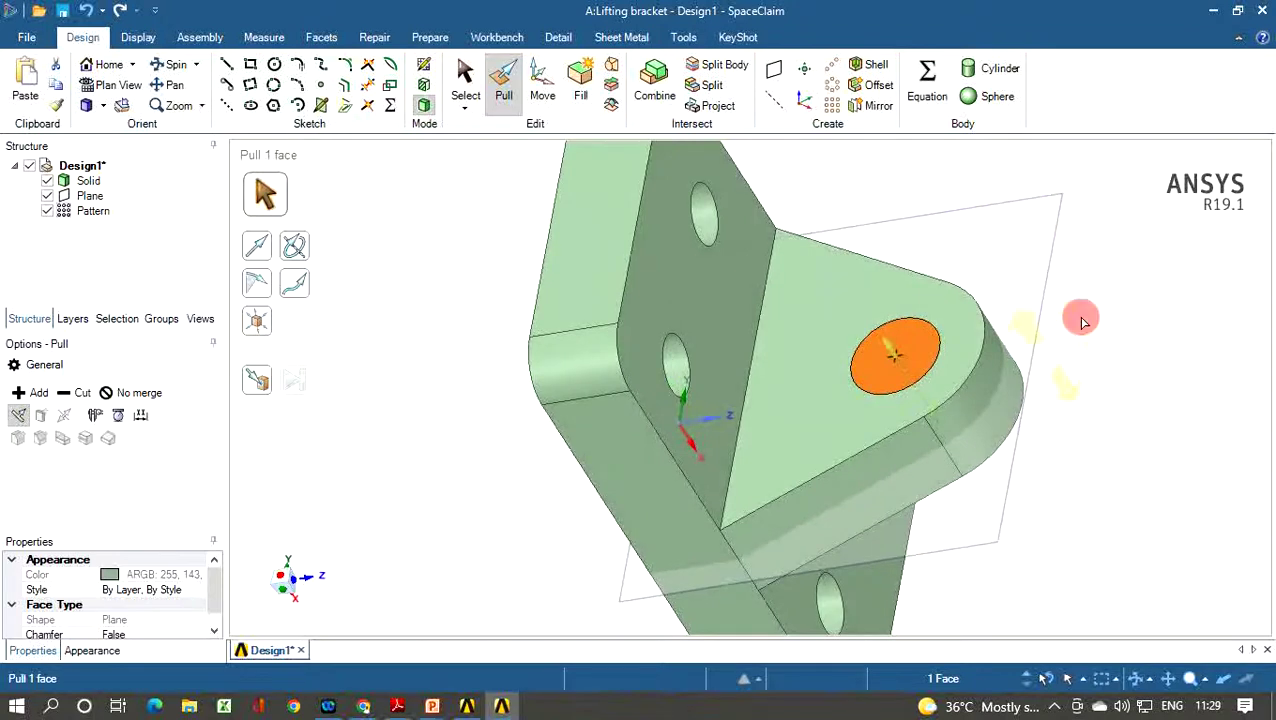
drag(902, 358, 928, 404)
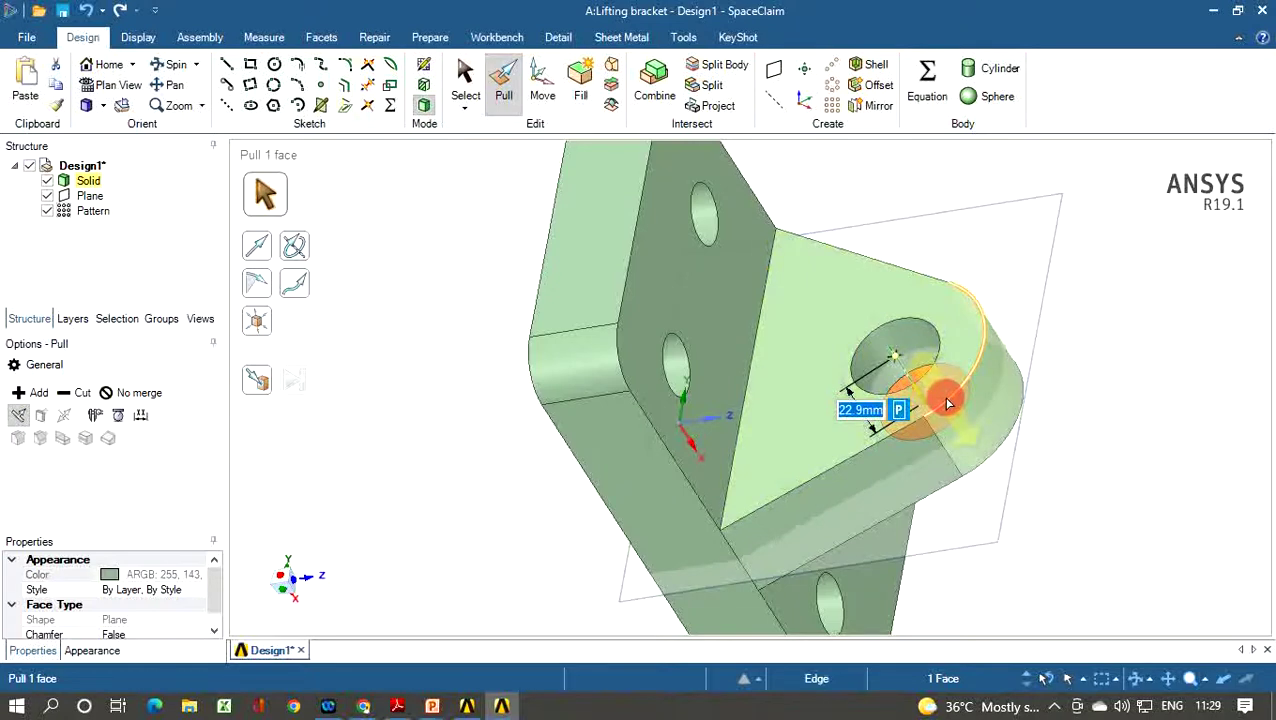
text(30)
key(Return)
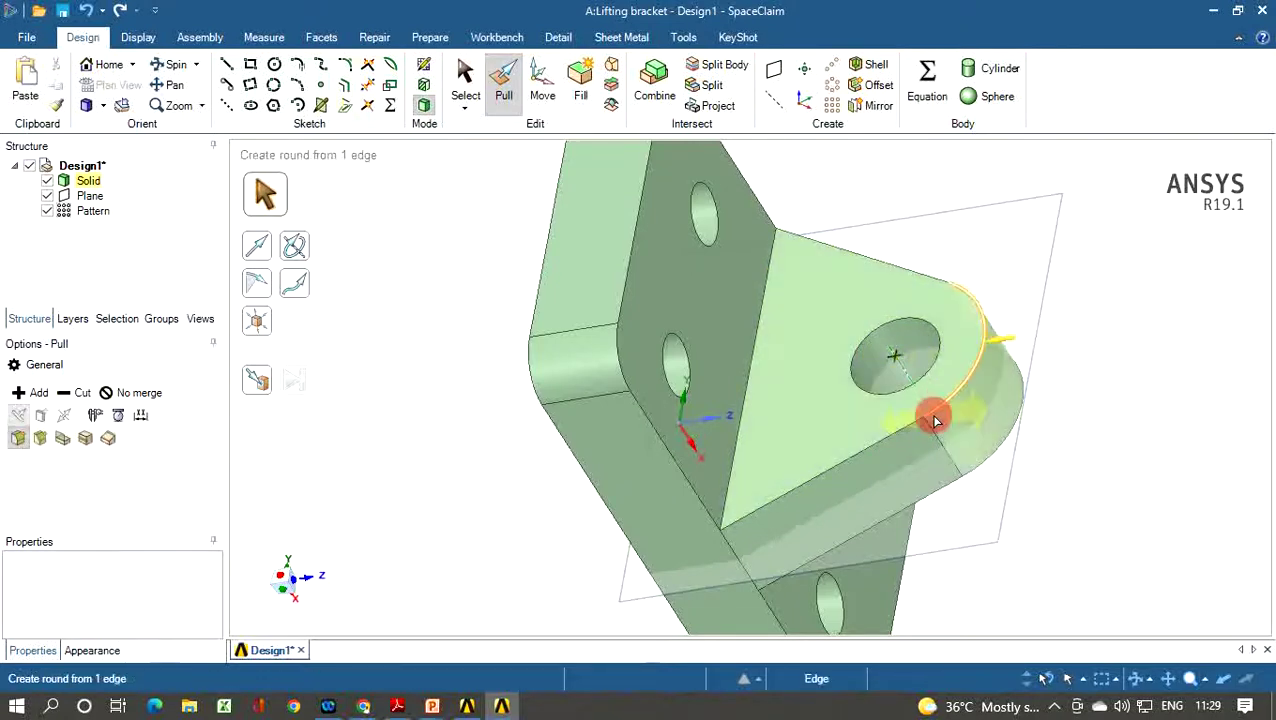
Step: Orbit and zoom around the bracket to inspect the new pin hole
click(1037, 520)
middle_drag(1037, 520, 763, 185)
click(1009, 487)
click(1105, 465)
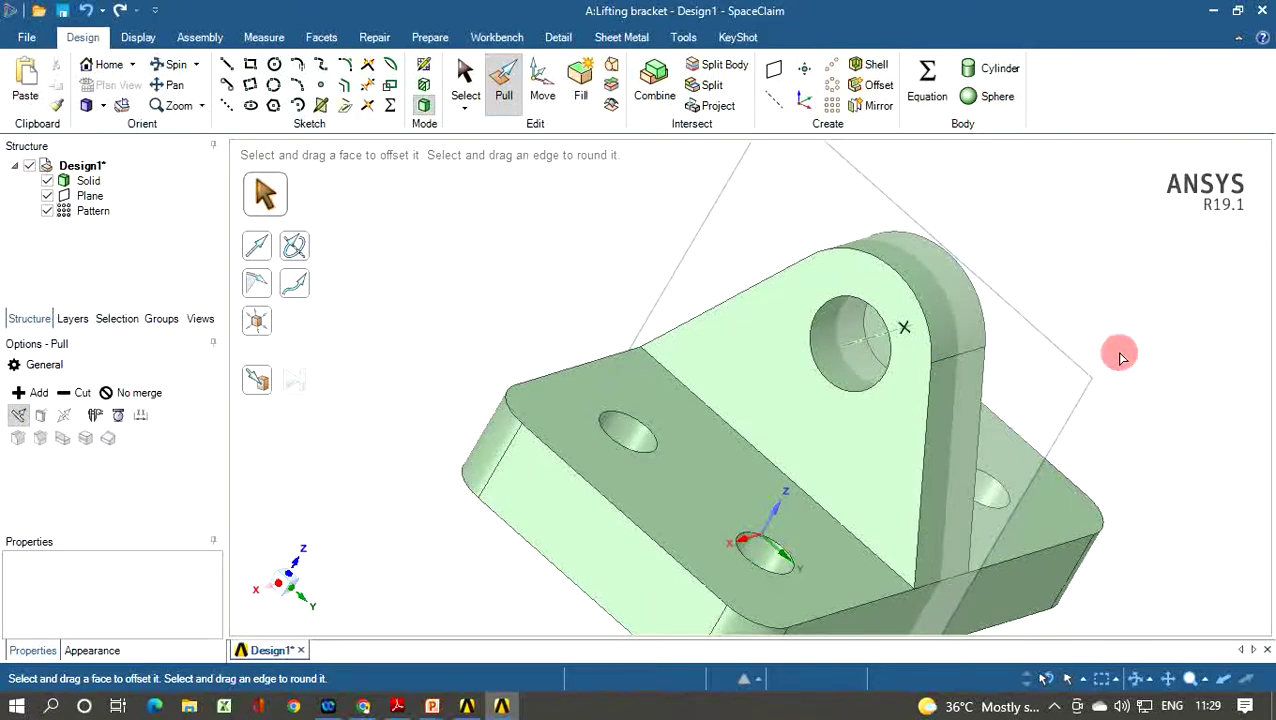
scroll(1120, 357, up, 2)
scroll(1120, 357, down, 3)
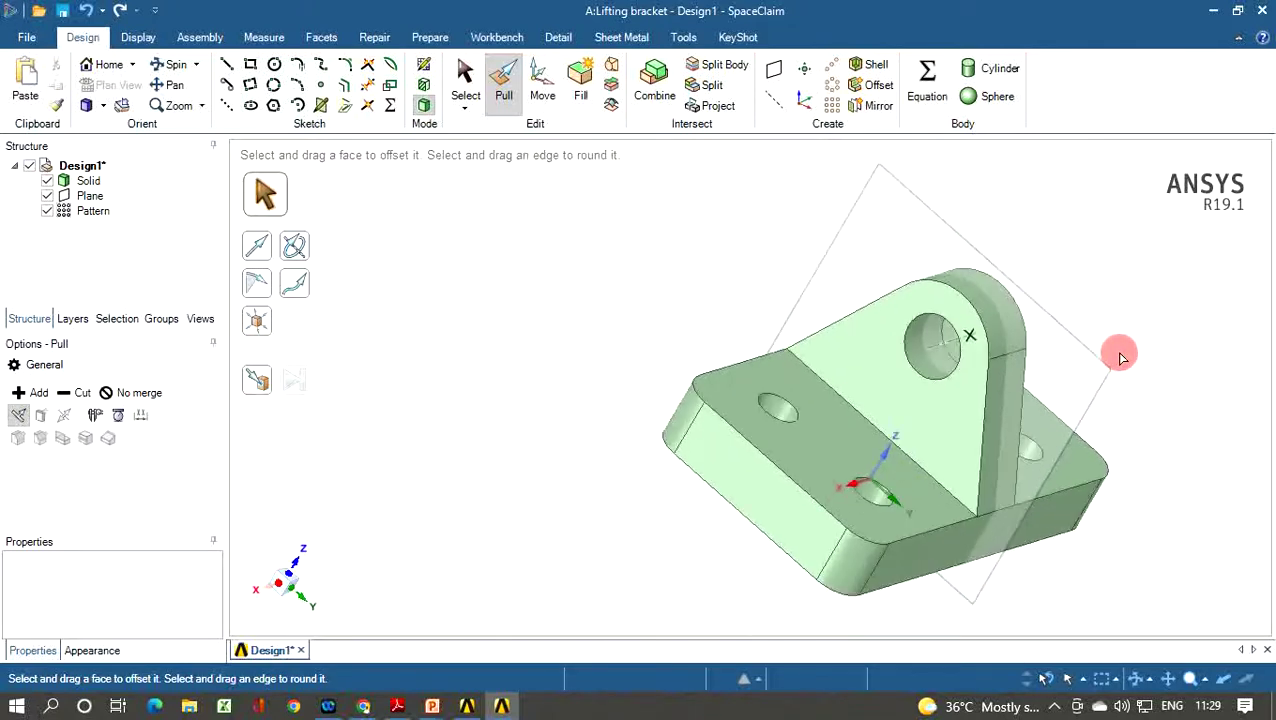
middle_drag(1119, 353, 755, 401)
click(22, 37)
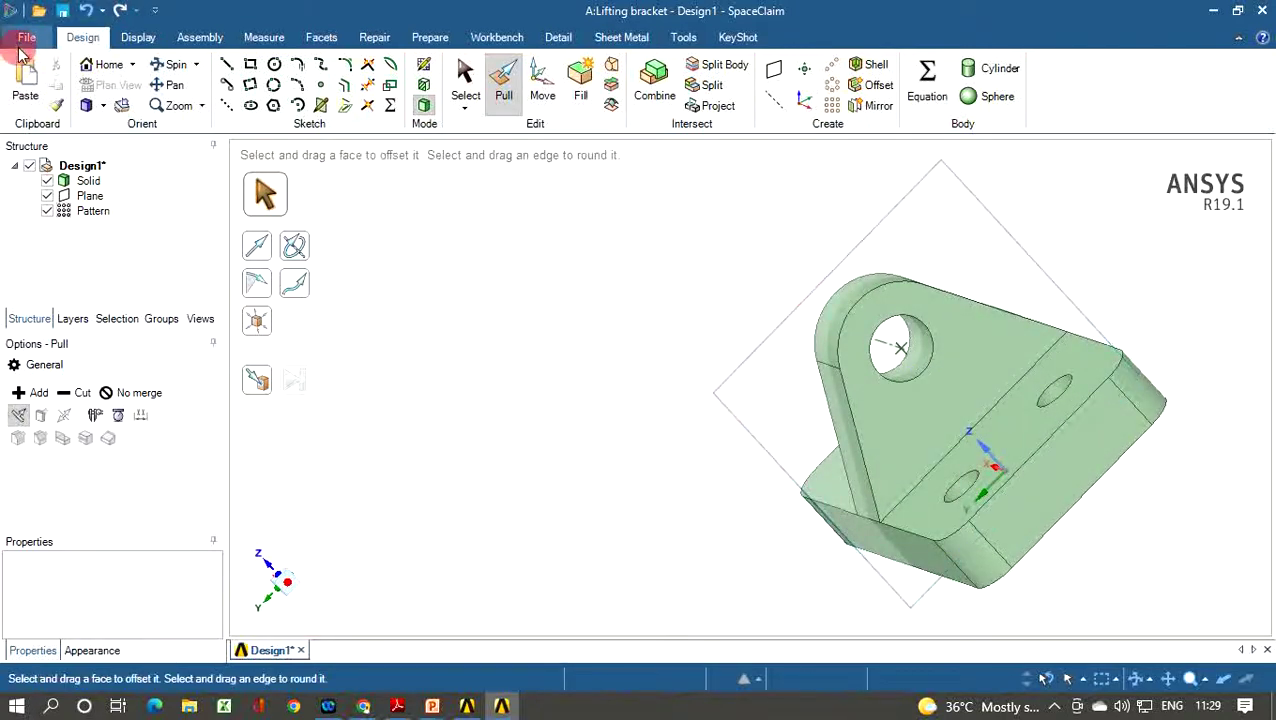
Step: Save the design as 'lifting lever geo' via Save As, then close SpaceClaim
click(60, 155)
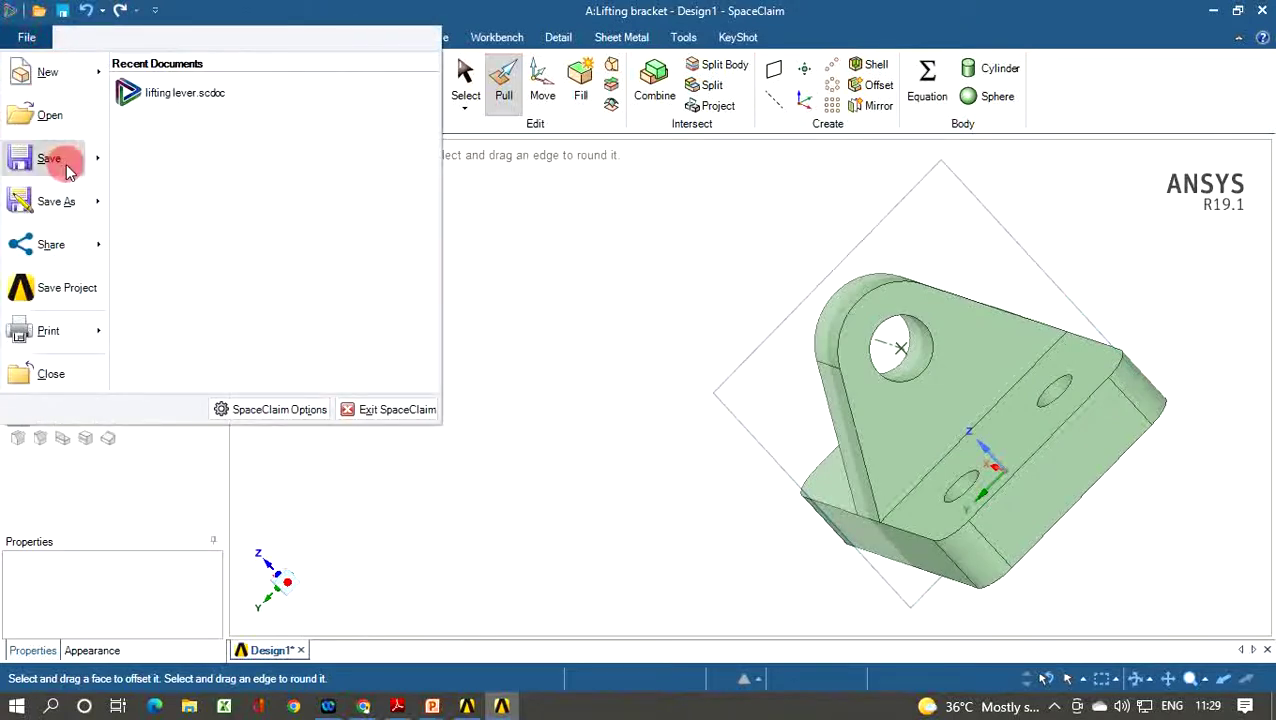
click(205, 115)
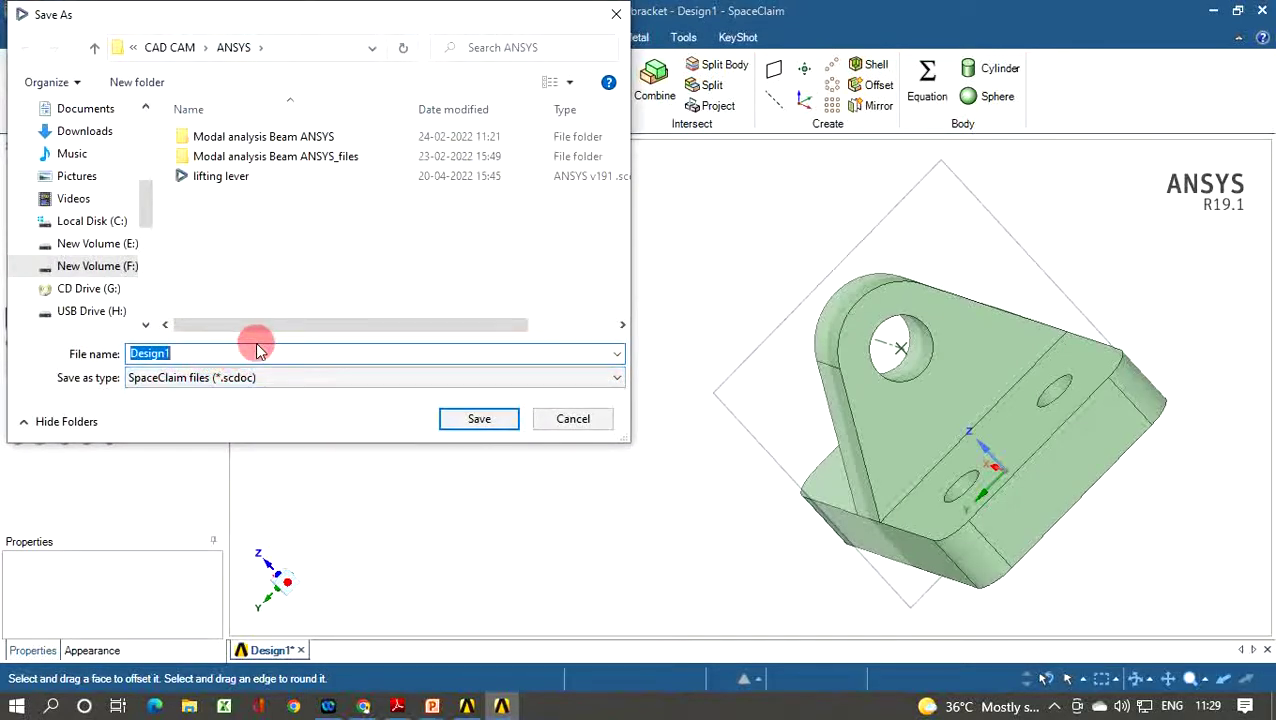
text(lifting lever)
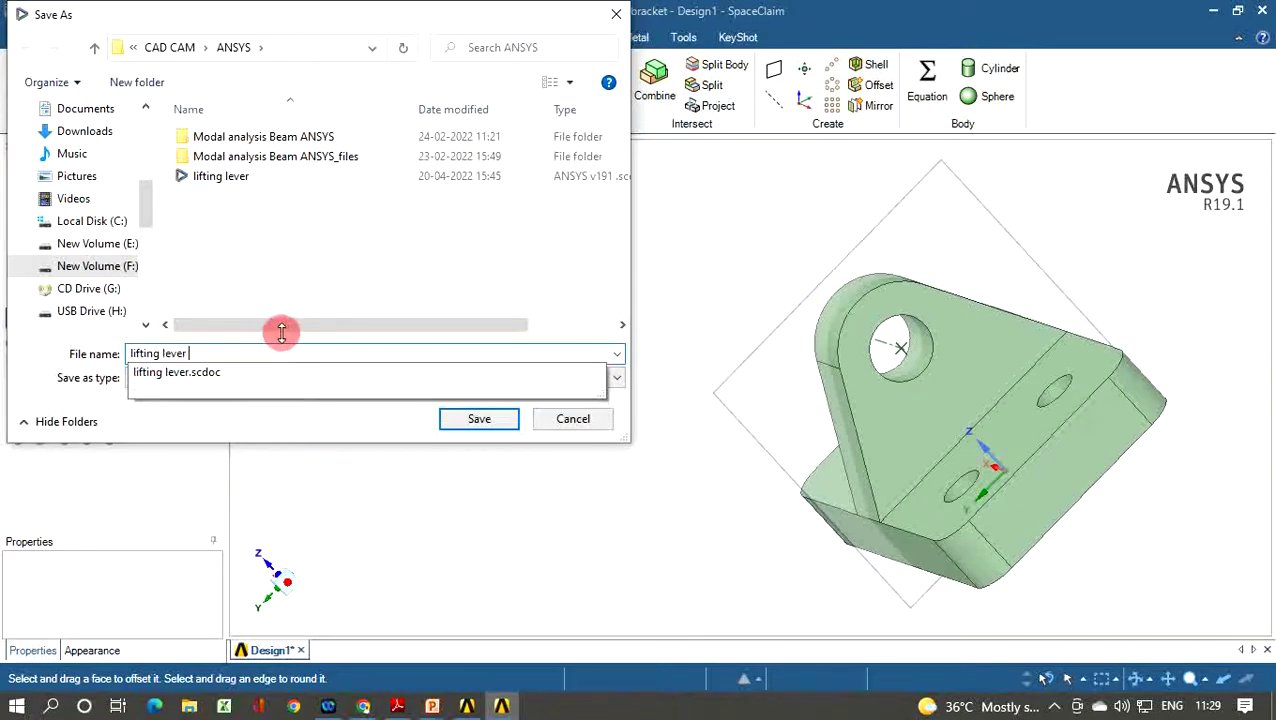
key(Escape)
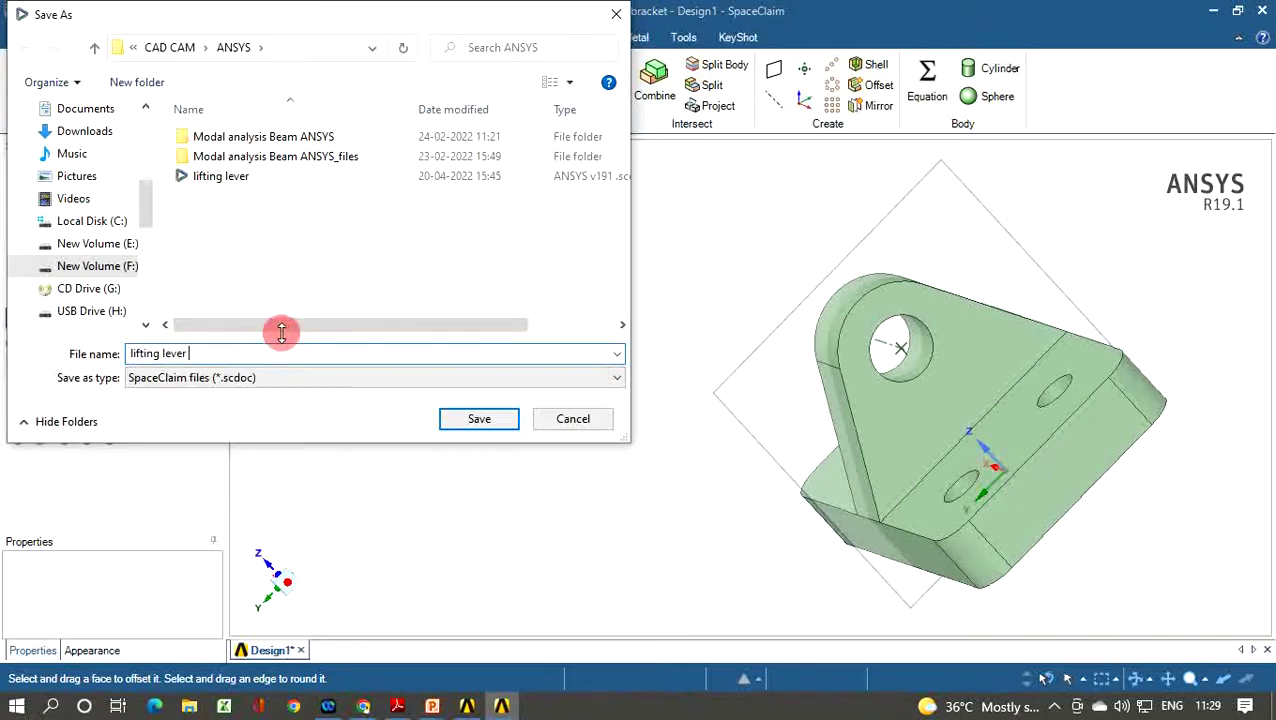
text(geo)
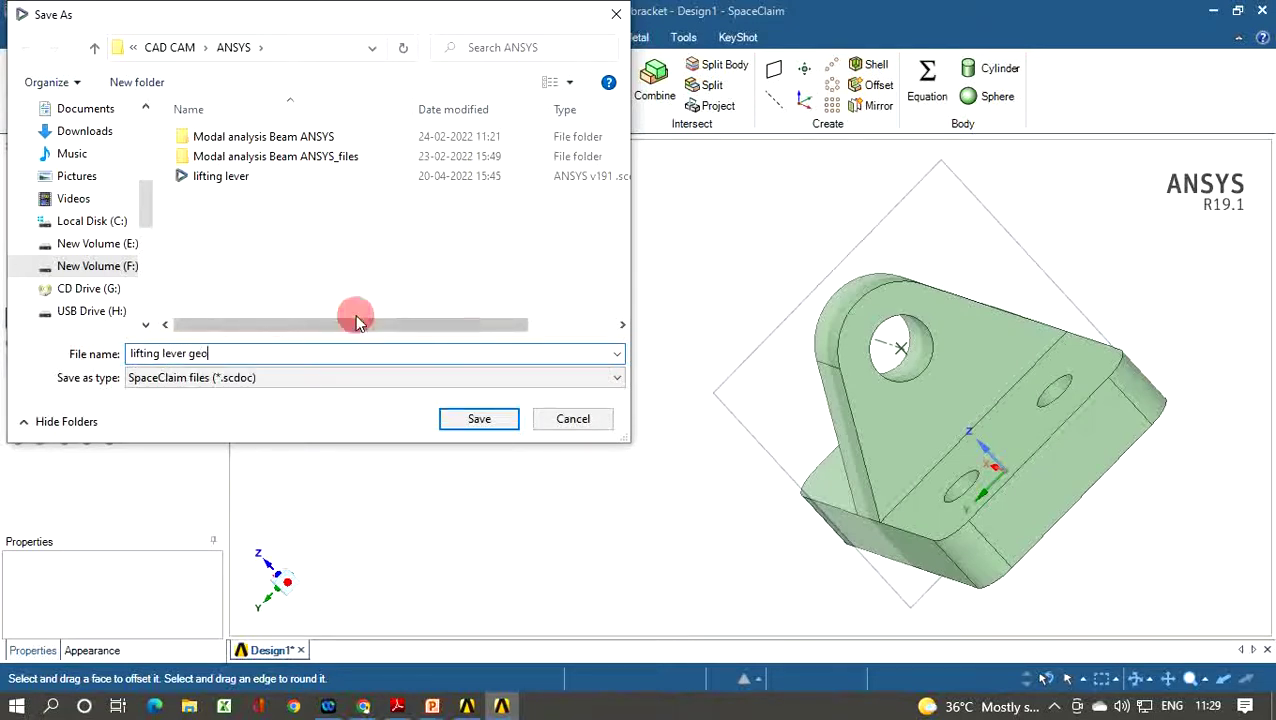
click(464, 420)
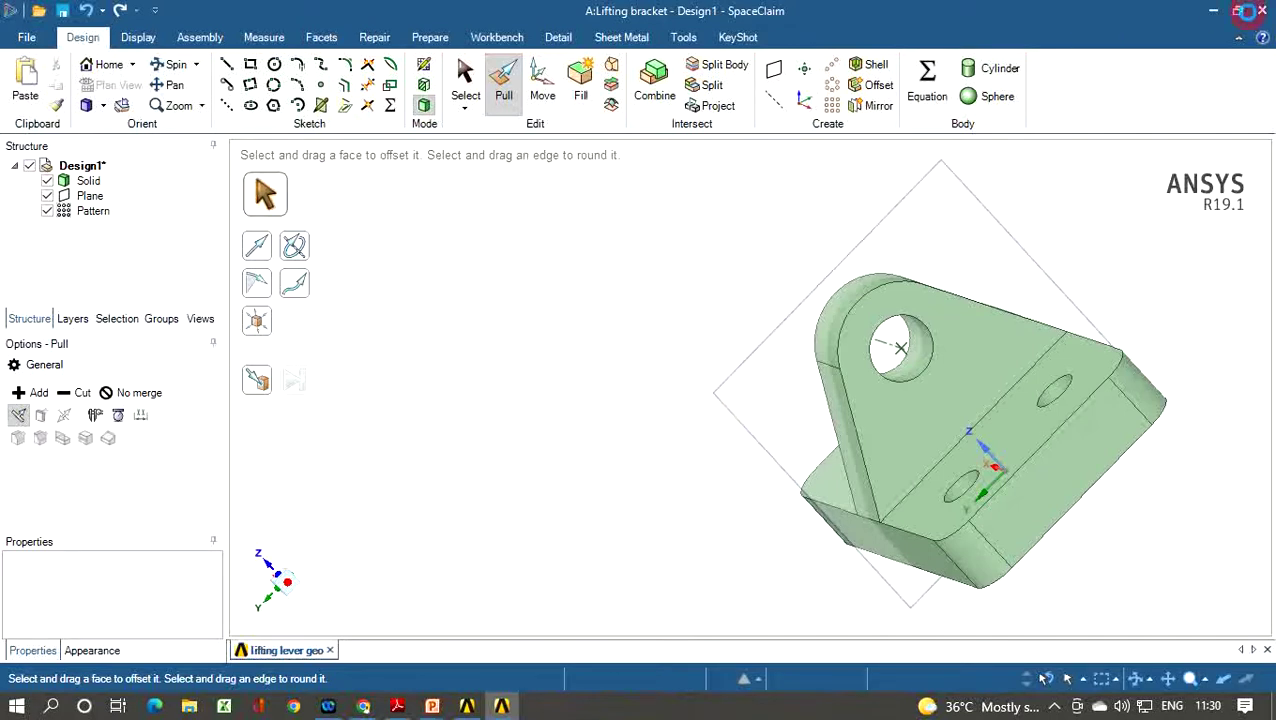
click(1266, 14)
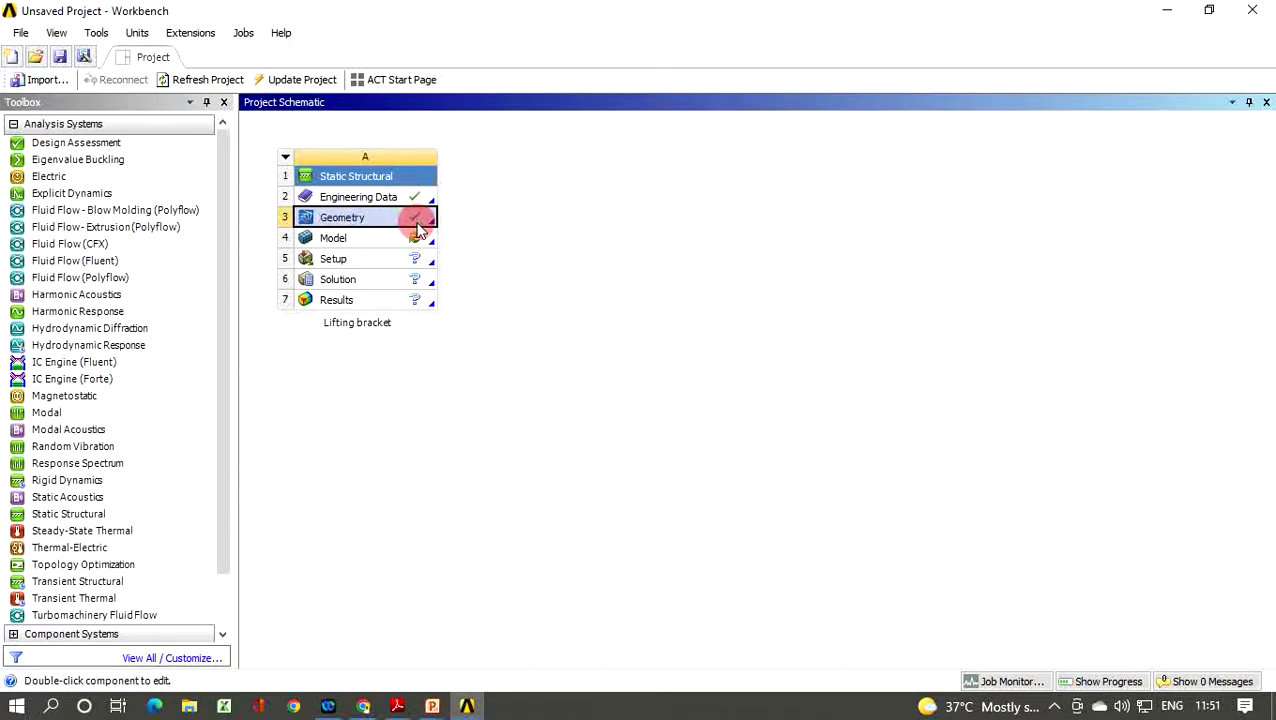
Step: Launch Mechanical with Edit... on the Static Structural system's Model cell
right_click(377, 238)
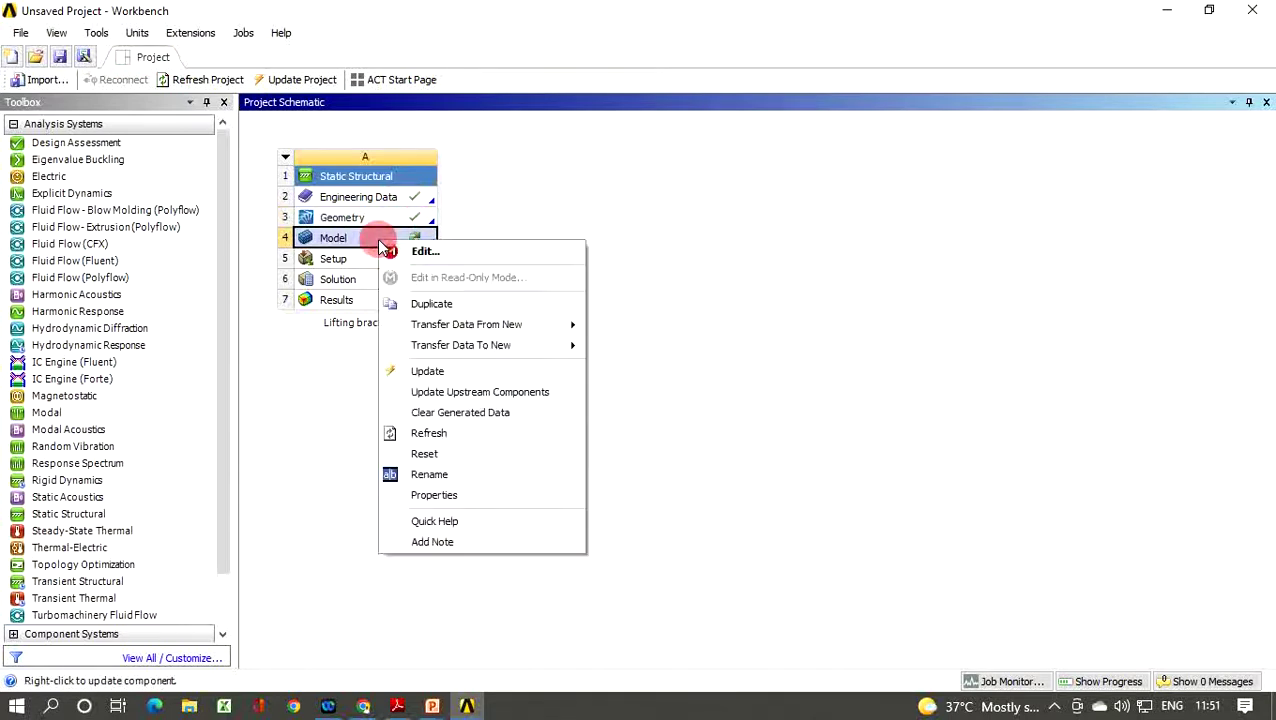
click(435, 253)
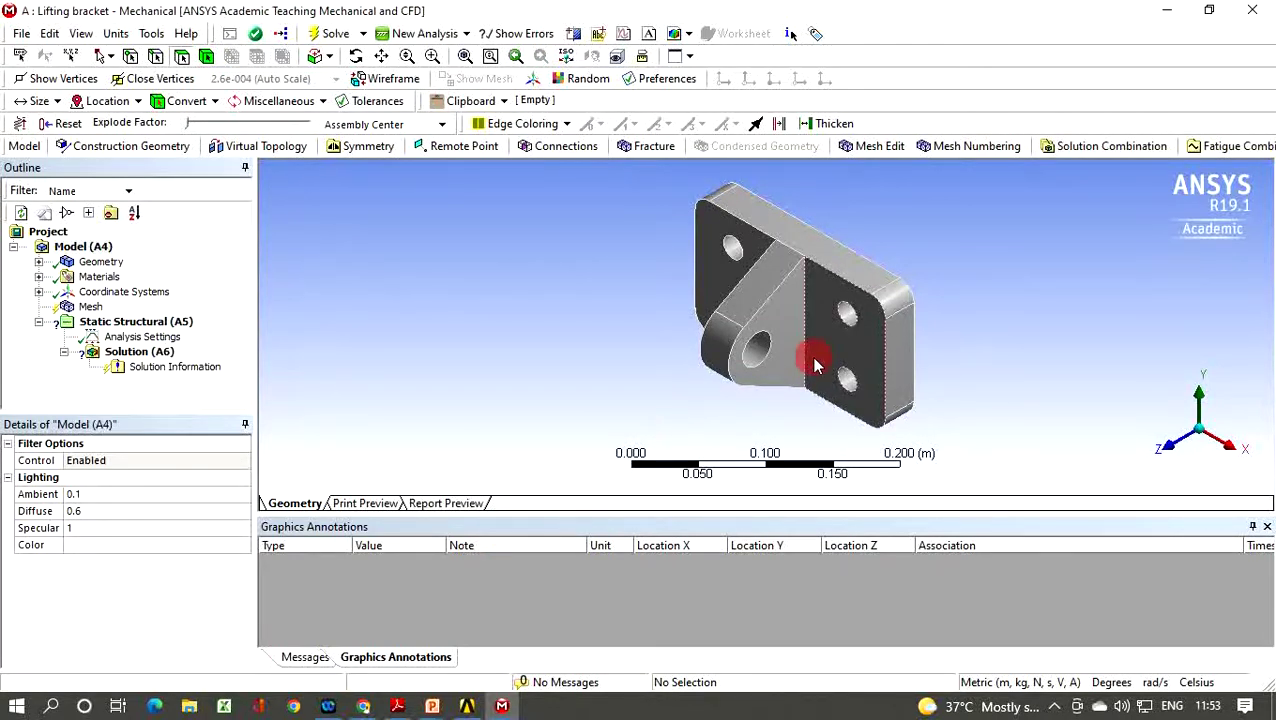
Step: Expand Materials in the Outline to confirm the bracket uses Structural Steel
middle_drag(815, 366, 896, 276)
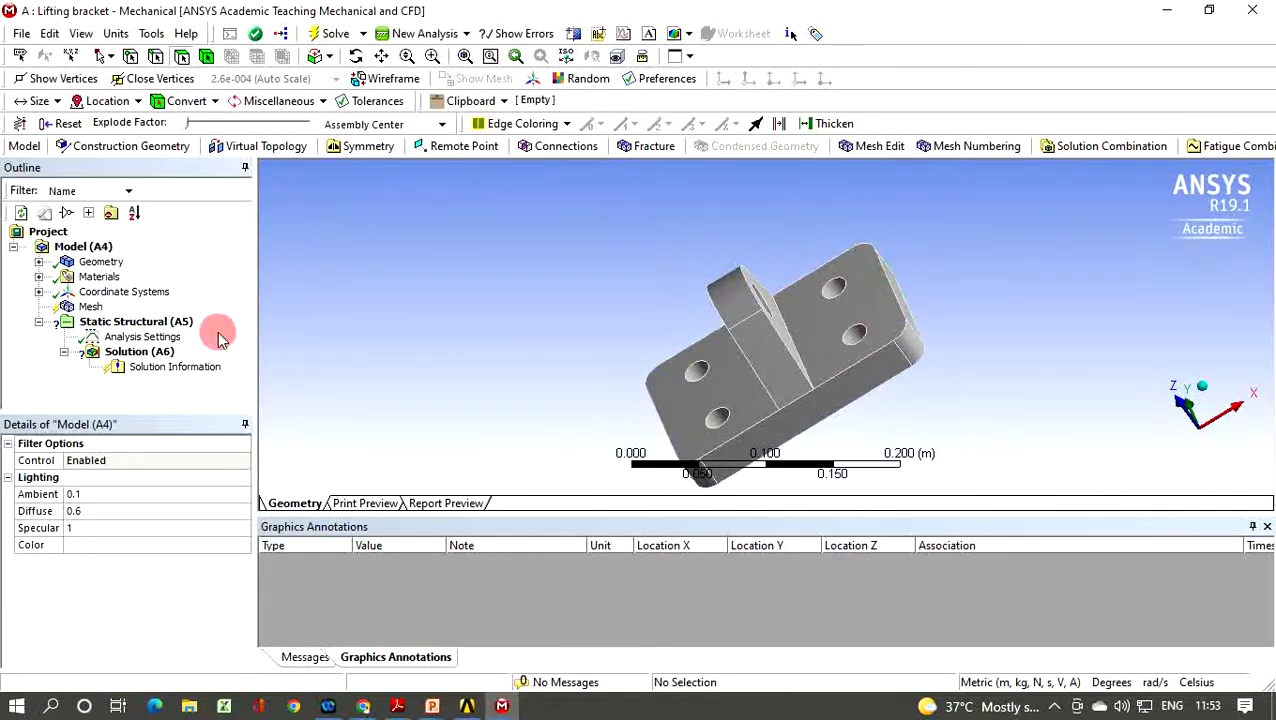
click(90, 248)
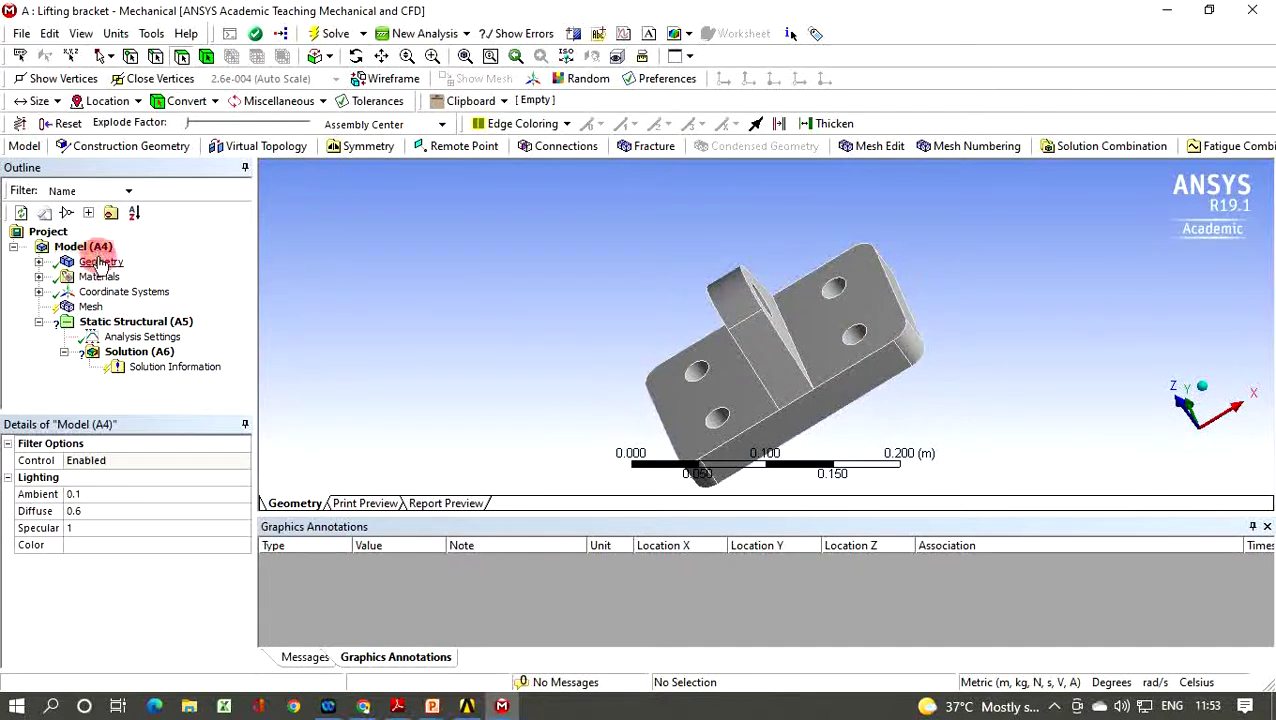
click(100, 263)
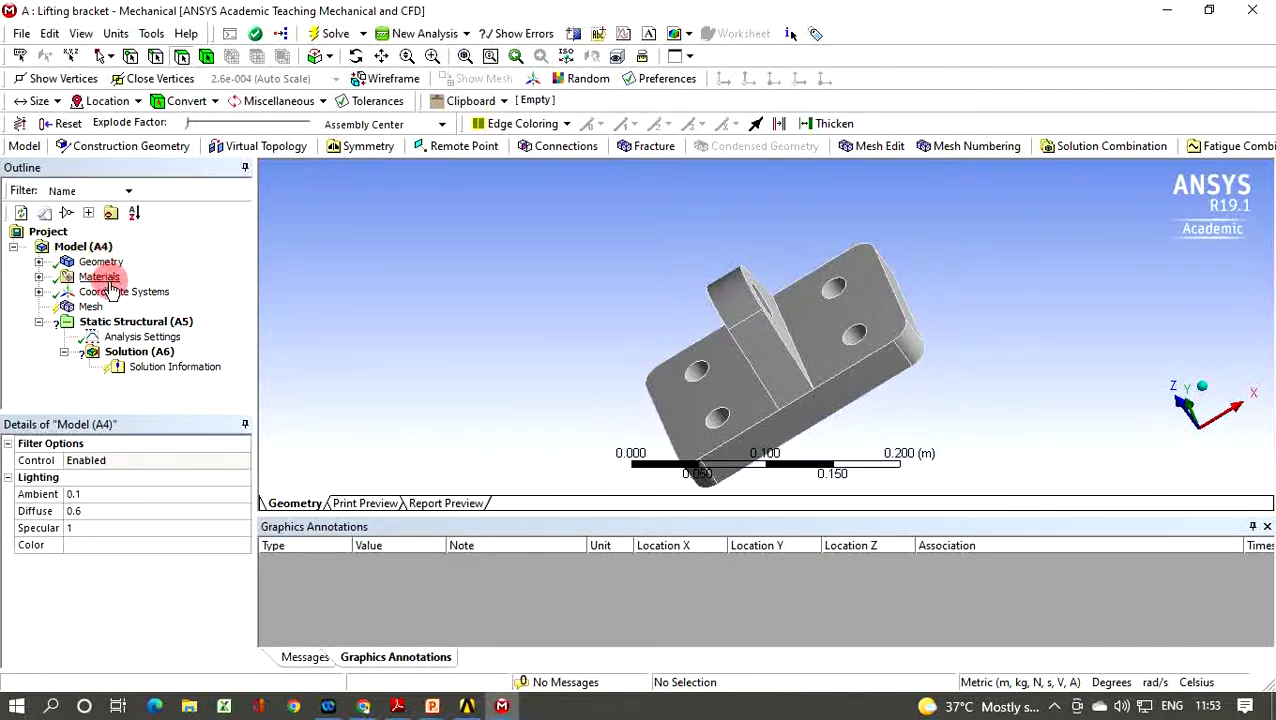
click(42, 280)
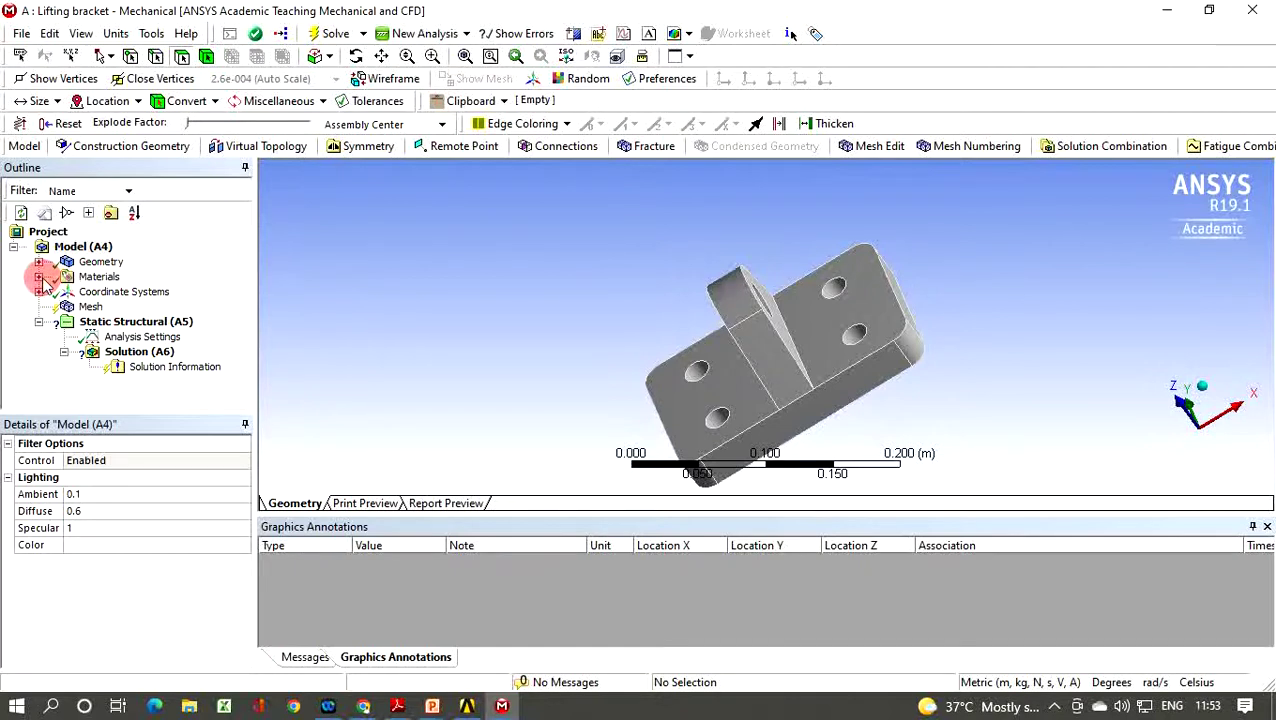
click(39, 278)
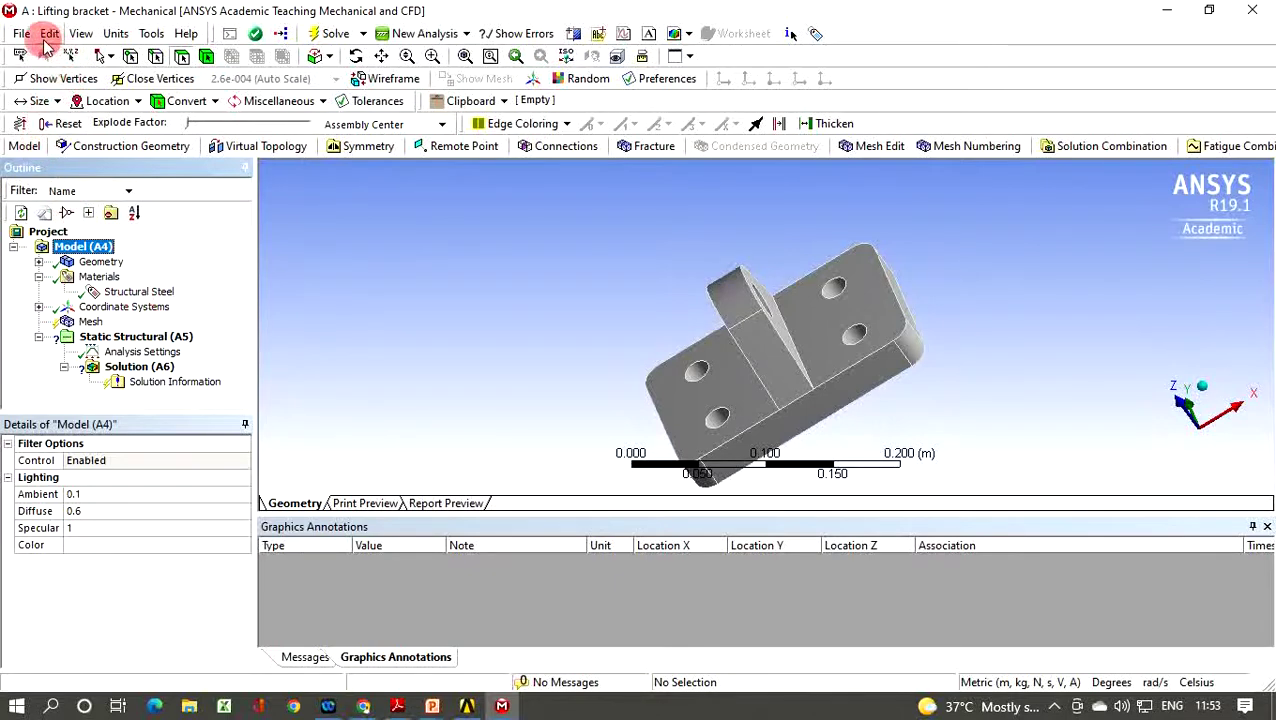
Step: Check the active metric (m, kg, N) unit system and show the Mesh settings
click(116, 34)
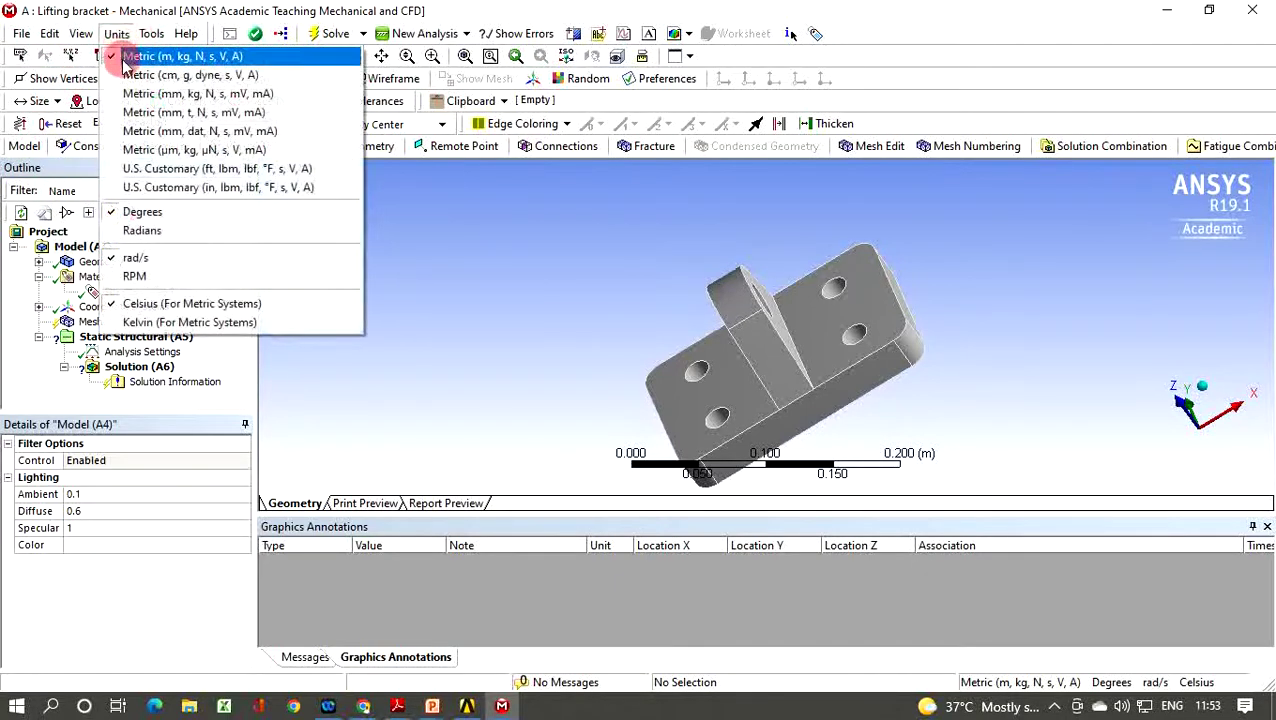
click(240, 400)
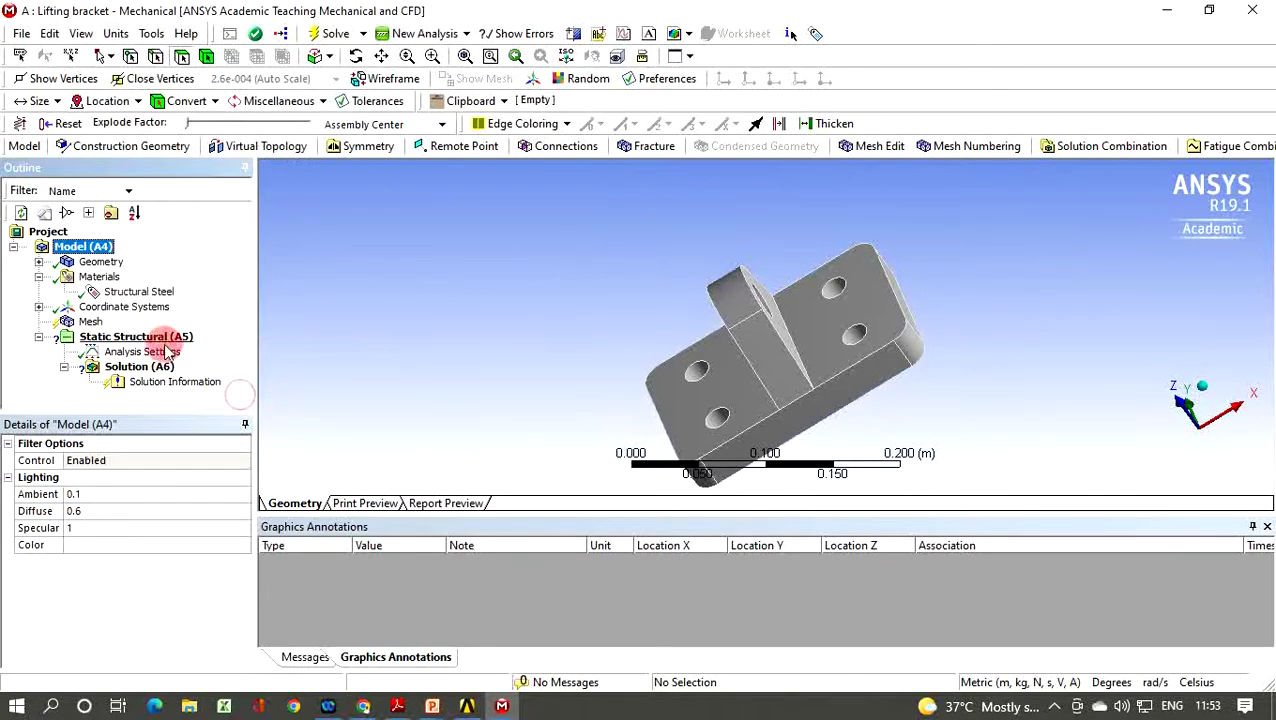
click(91, 322)
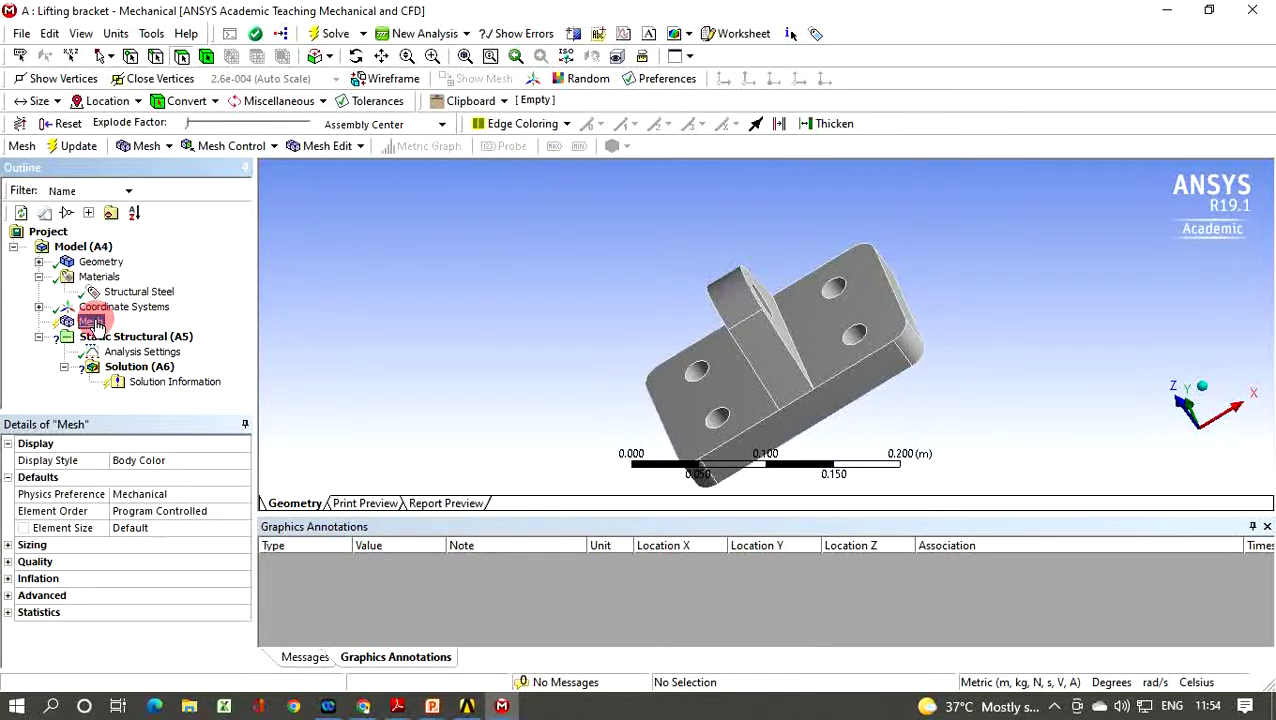
Step: Generate the default tetrahedral mesh on the bracket and orbit and zoom to inspect the elements
right_click(92, 323)
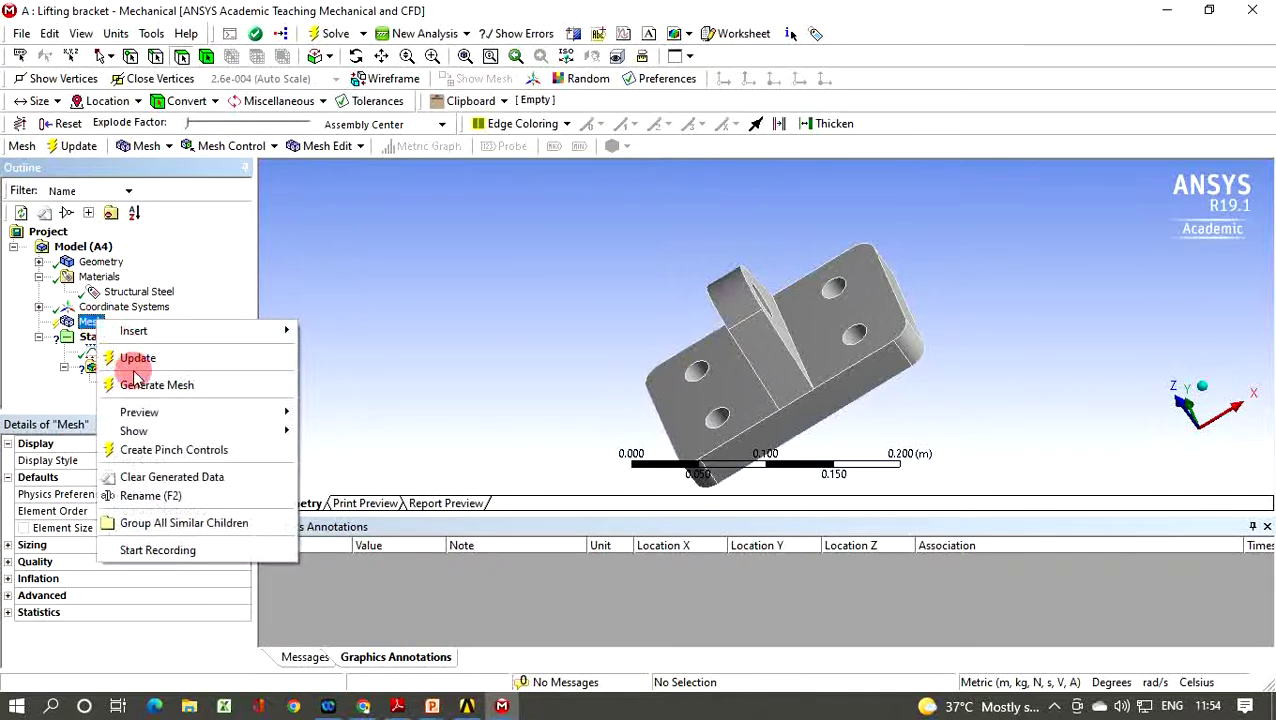
click(157, 385)
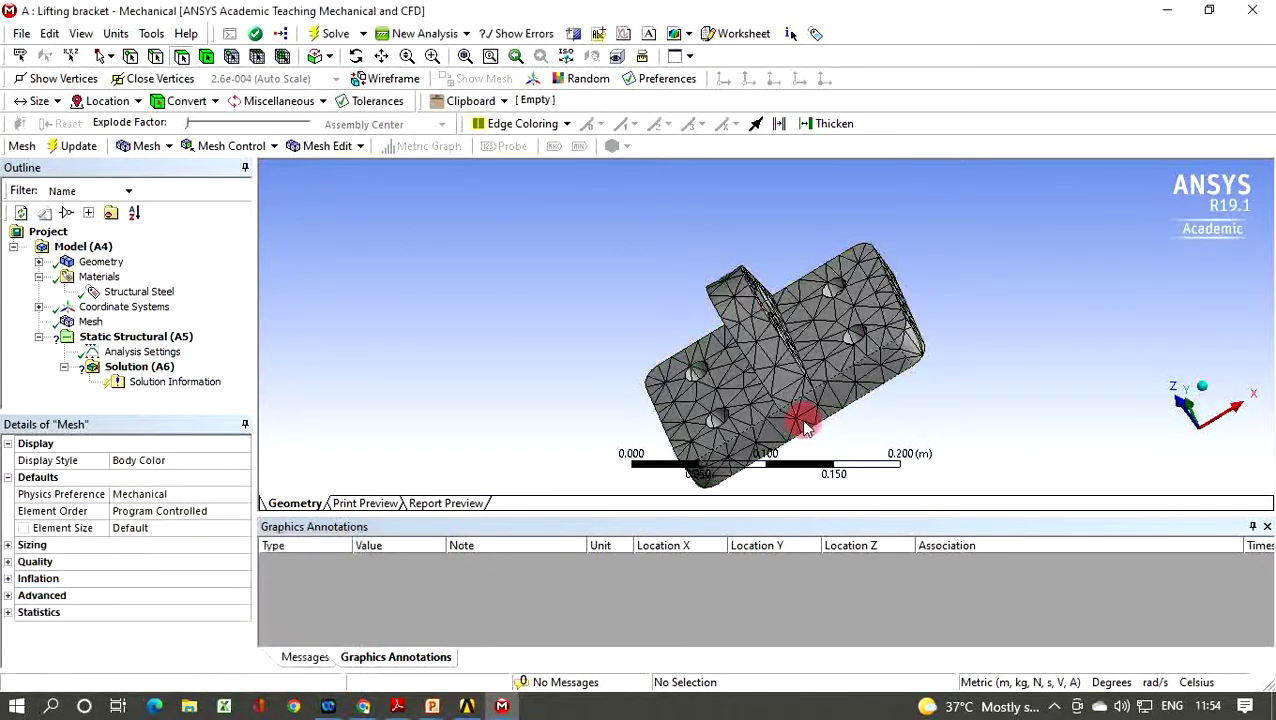
middle_drag(818, 345, 728, 287)
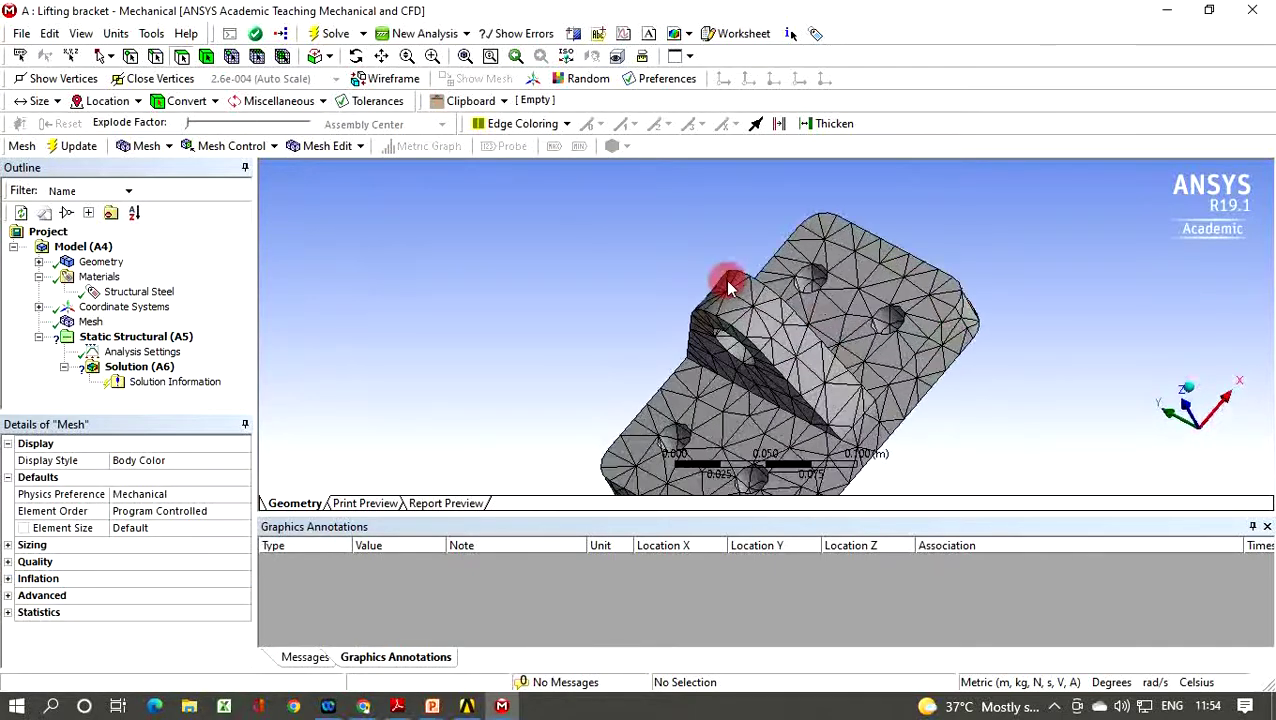
scroll(728, 287, down, 2)
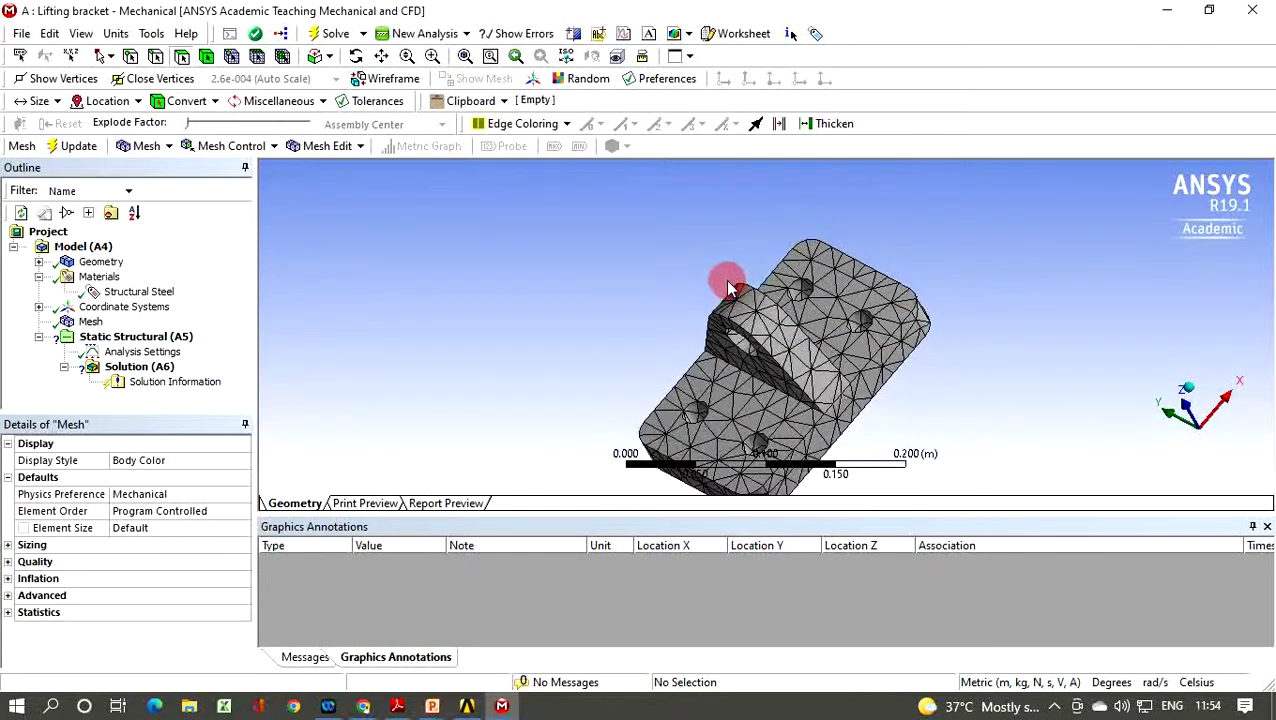
scroll(728, 287, down, 1)
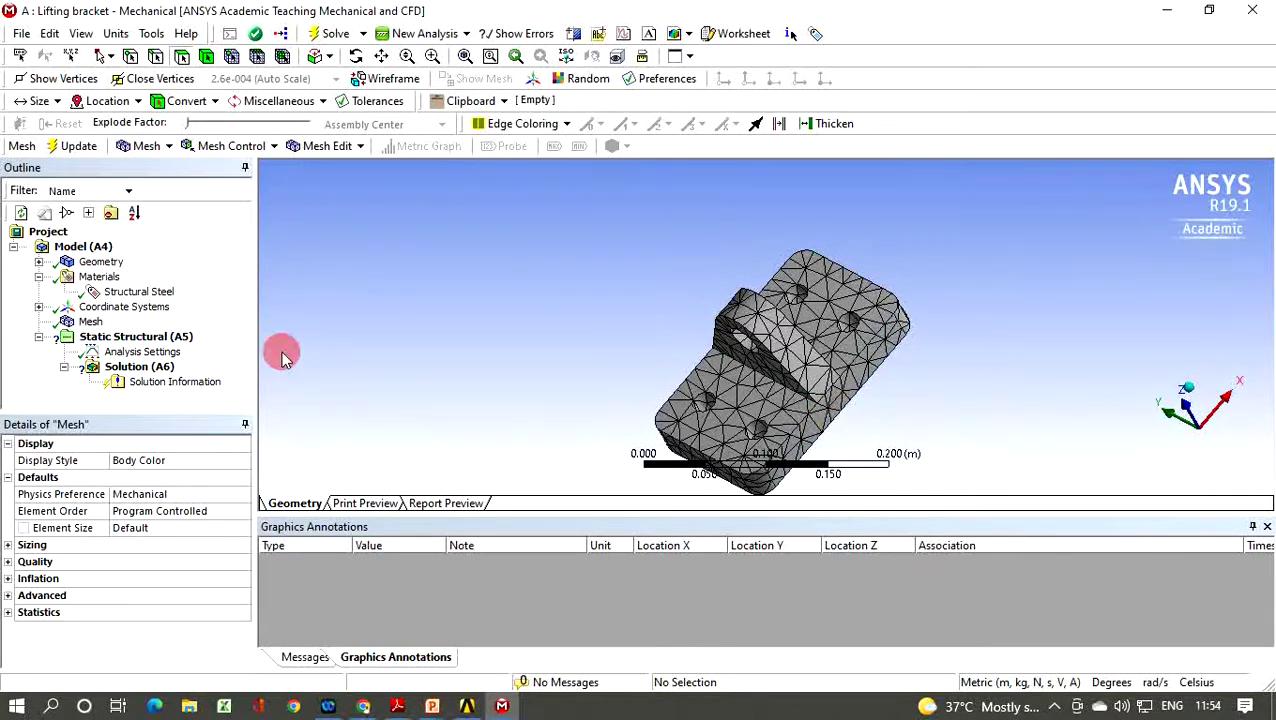
Step: Apply a Fixed Support to the bracket's flat four-hole bottom mounting face
right_click(155, 343)
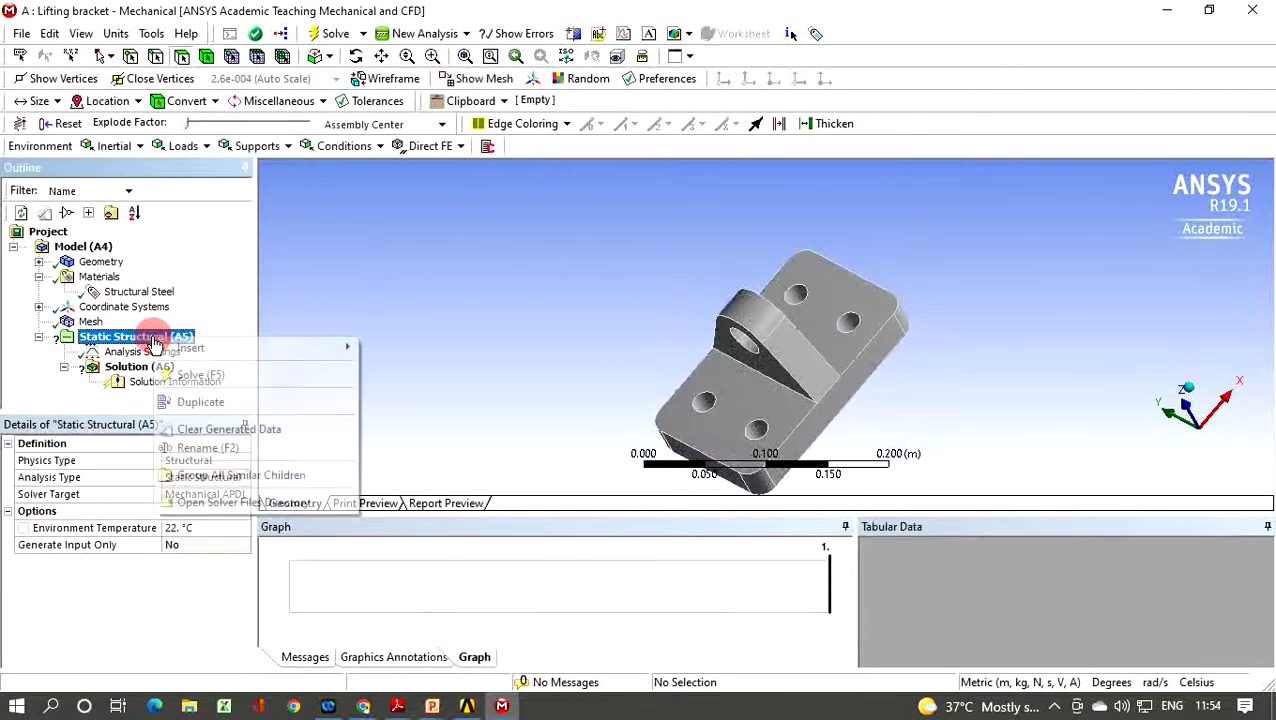
mouse_move(178, 348)
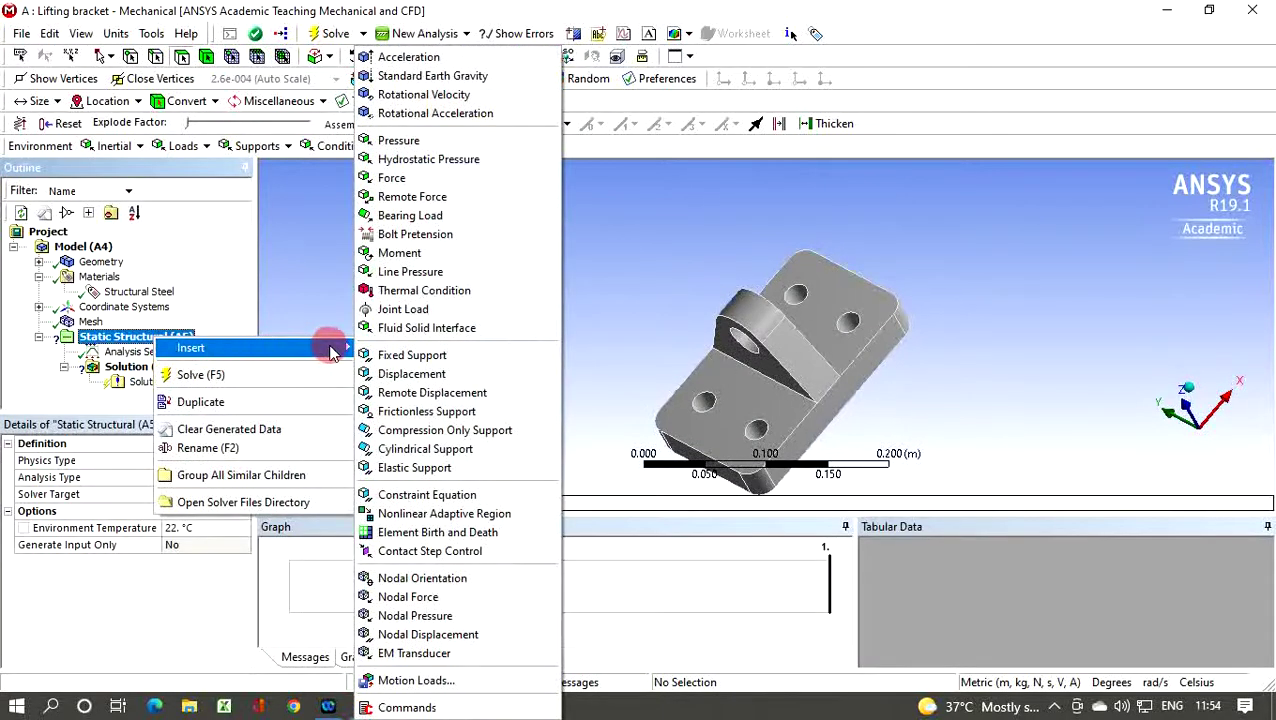
click(437, 357)
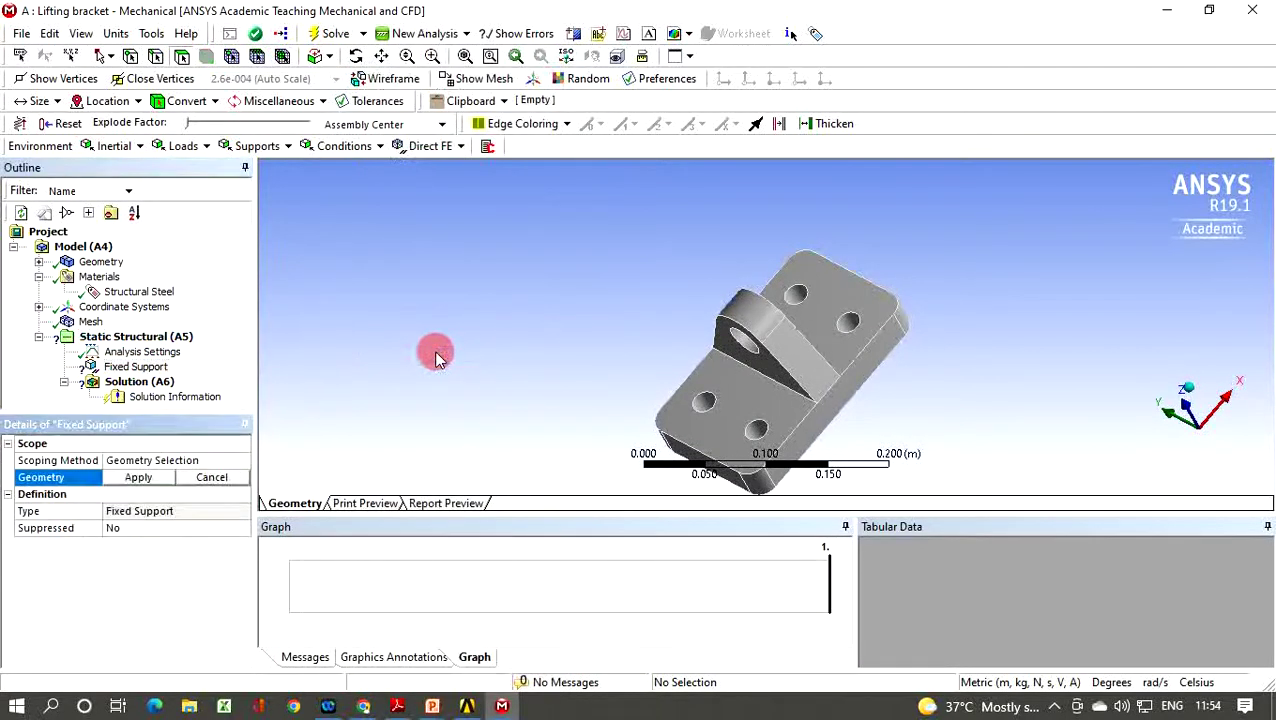
click(773, 254)
middle_drag(1012, 372, 810, 366)
click(809, 365)
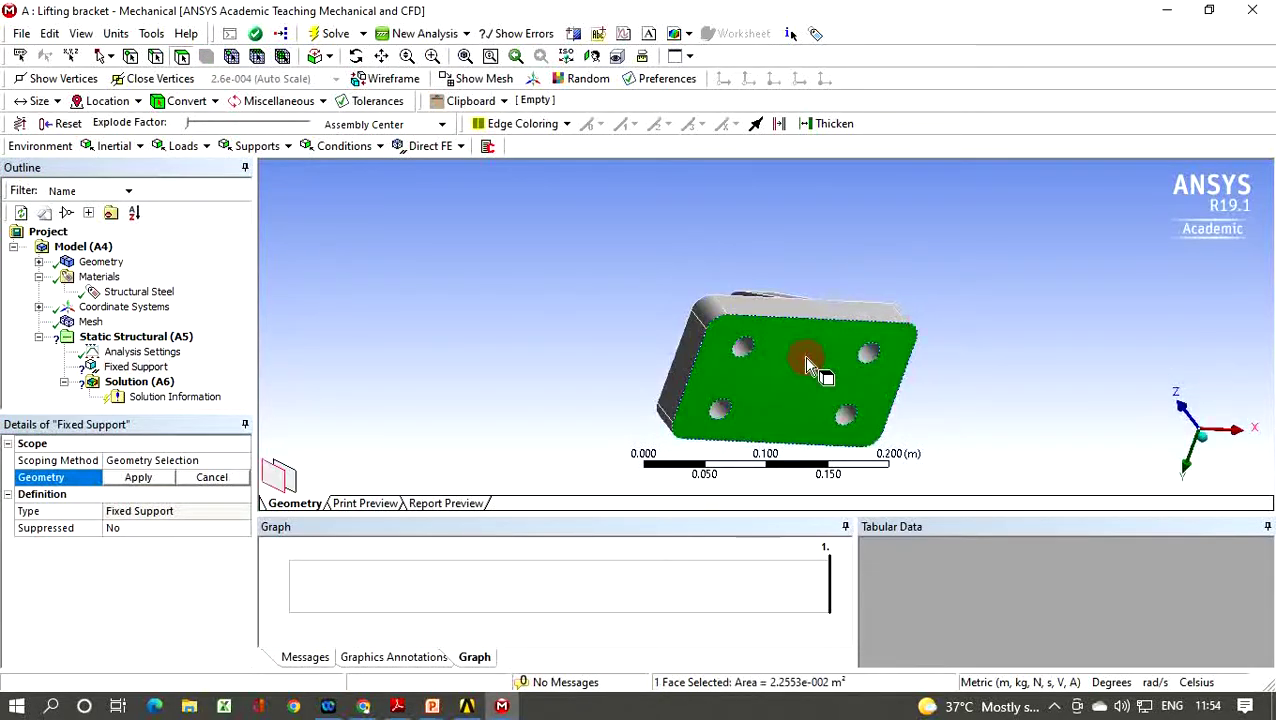
click(138, 477)
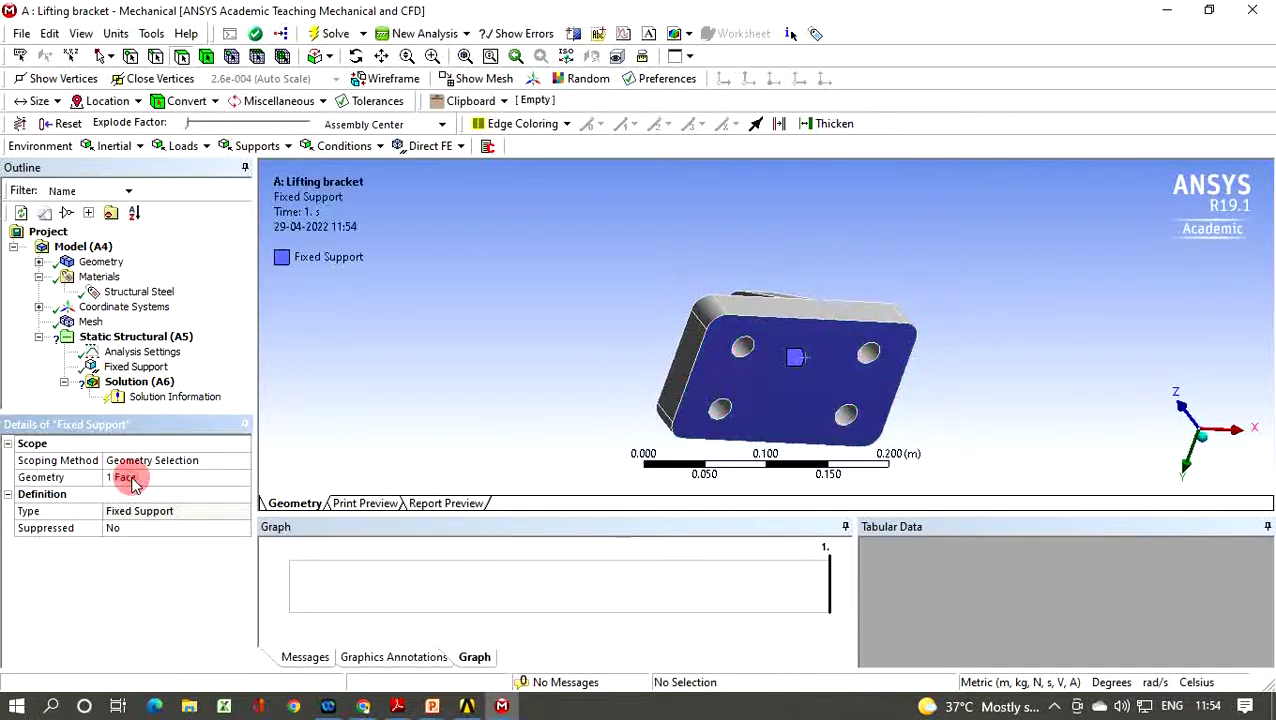
click(337, 463)
click(736, 403)
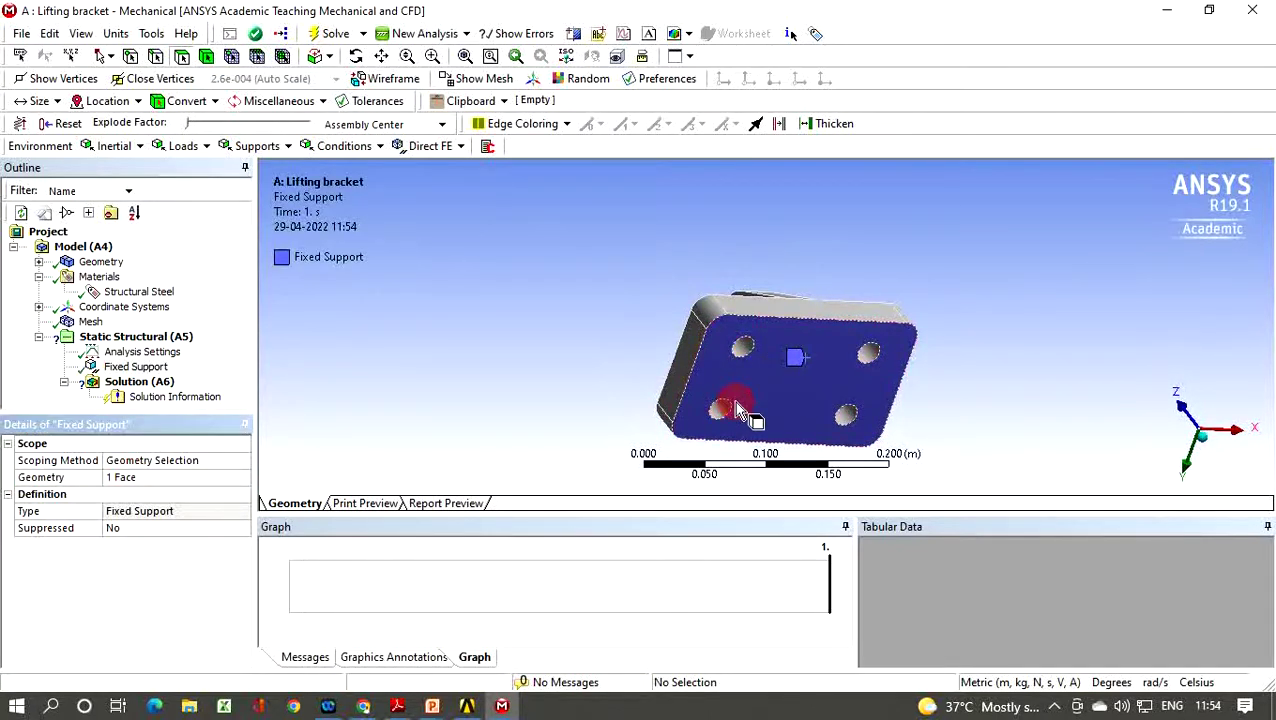
click(131, 338)
right_click(133, 340)
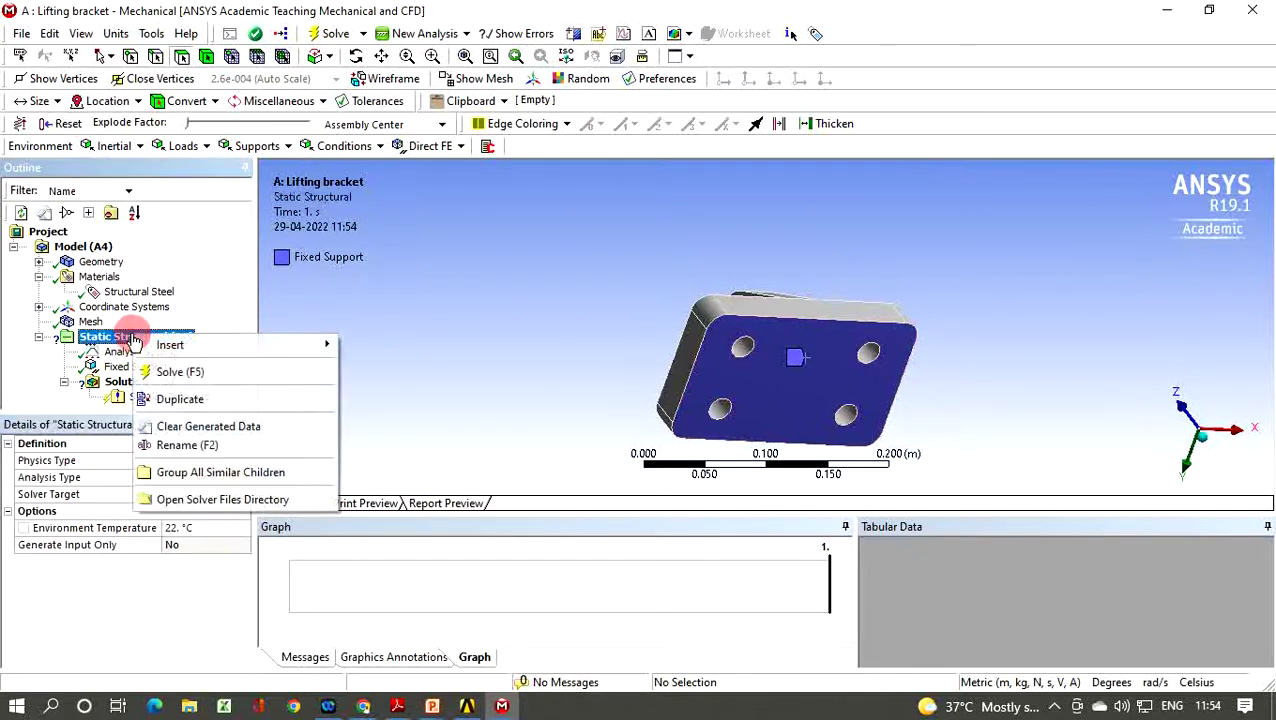
Step: Insert a Force load and apply it to the lug hole's cylindrical face
mouse_move(160, 345)
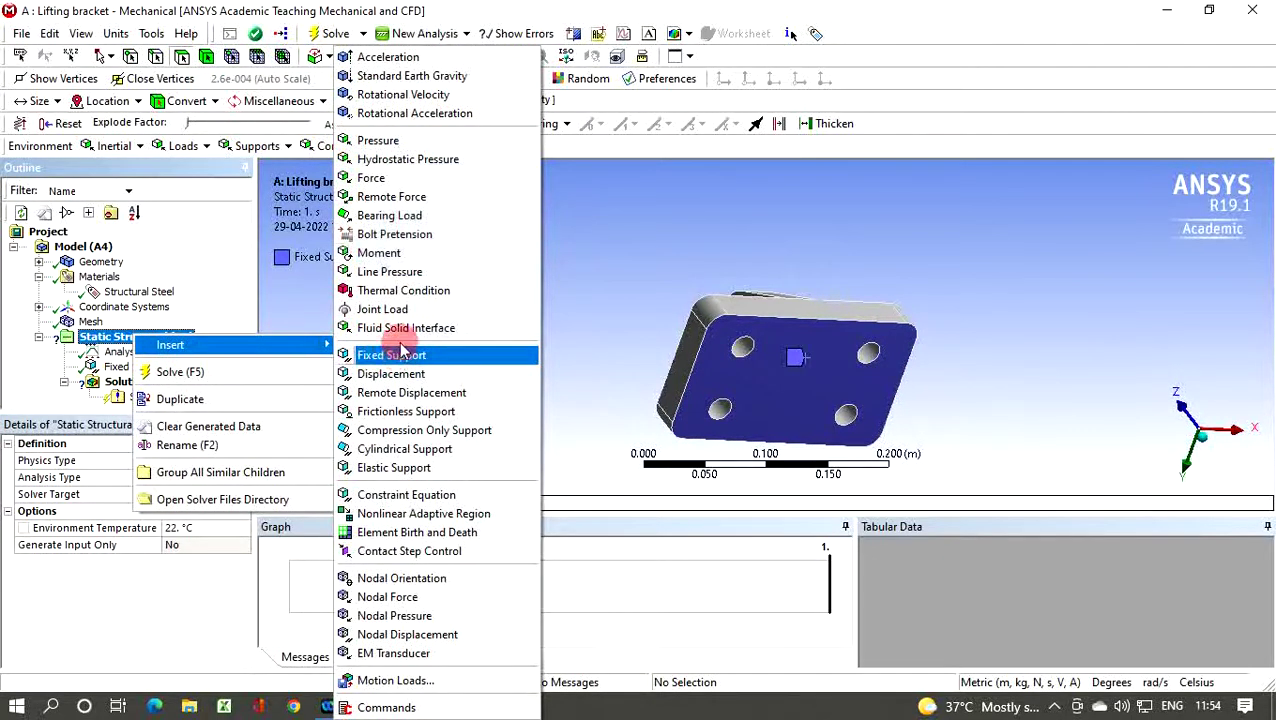
click(401, 187)
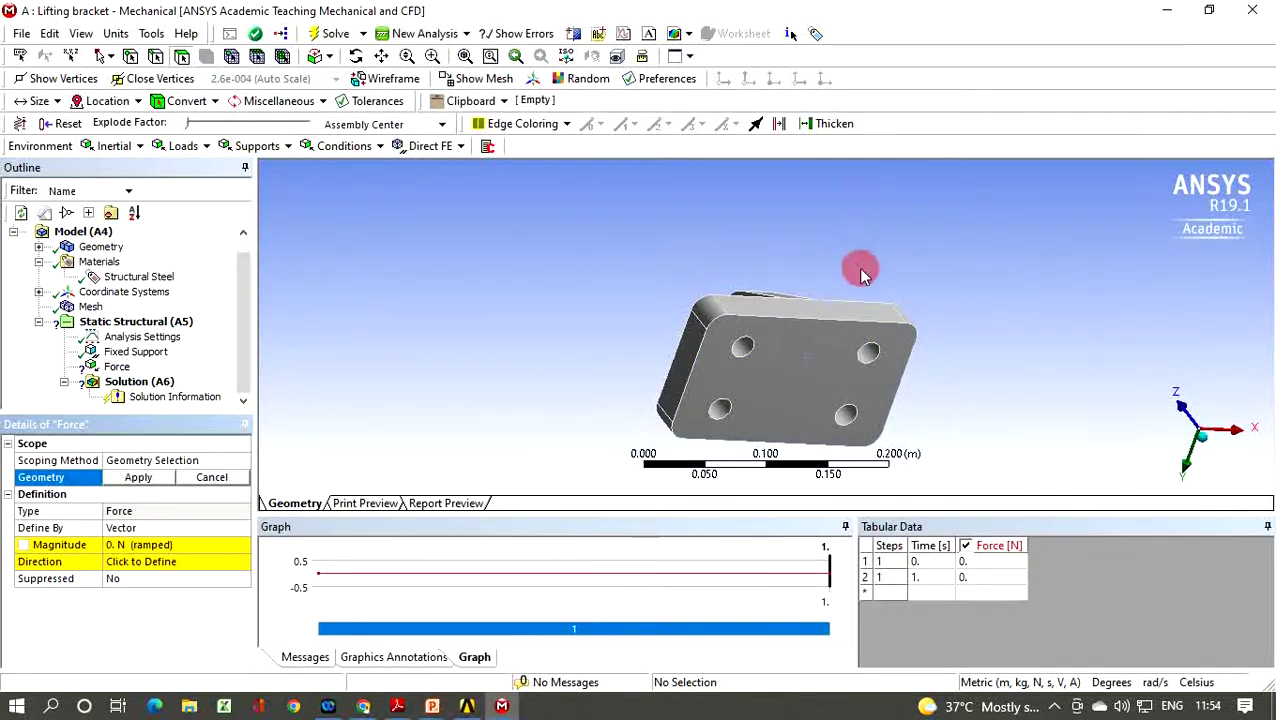
middle_drag(858, 272, 714, 320)
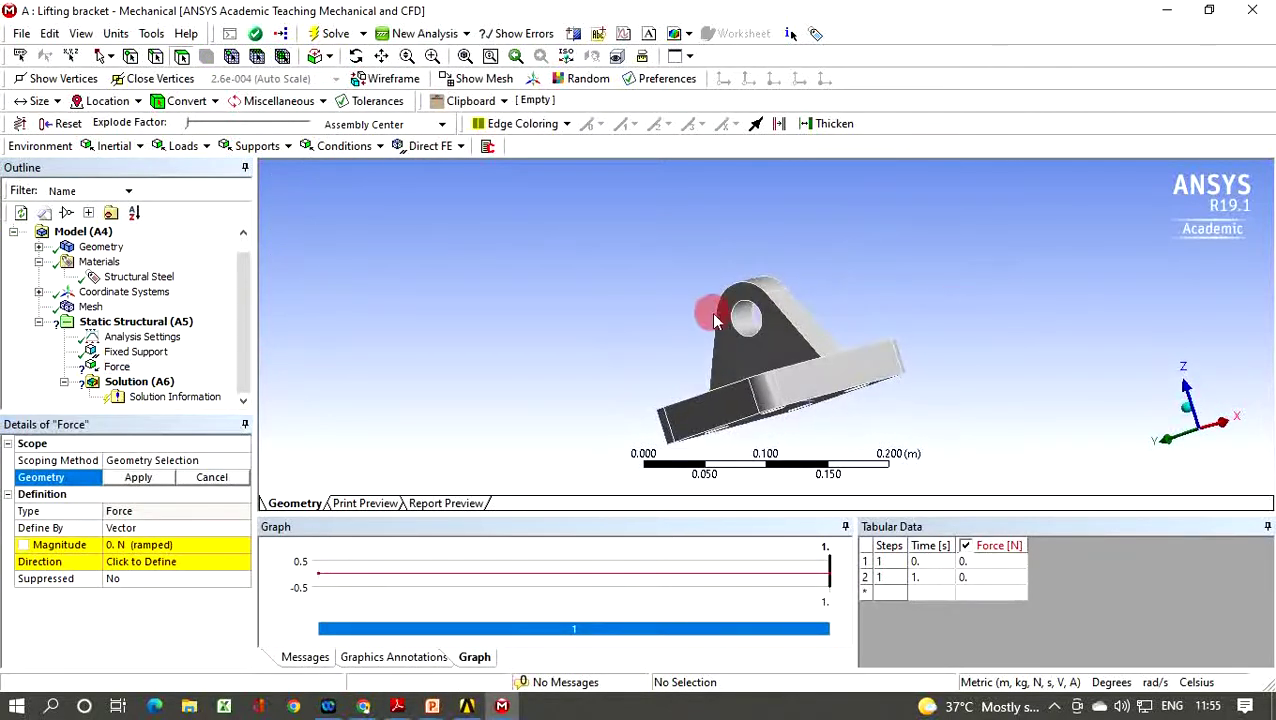
click(747, 325)
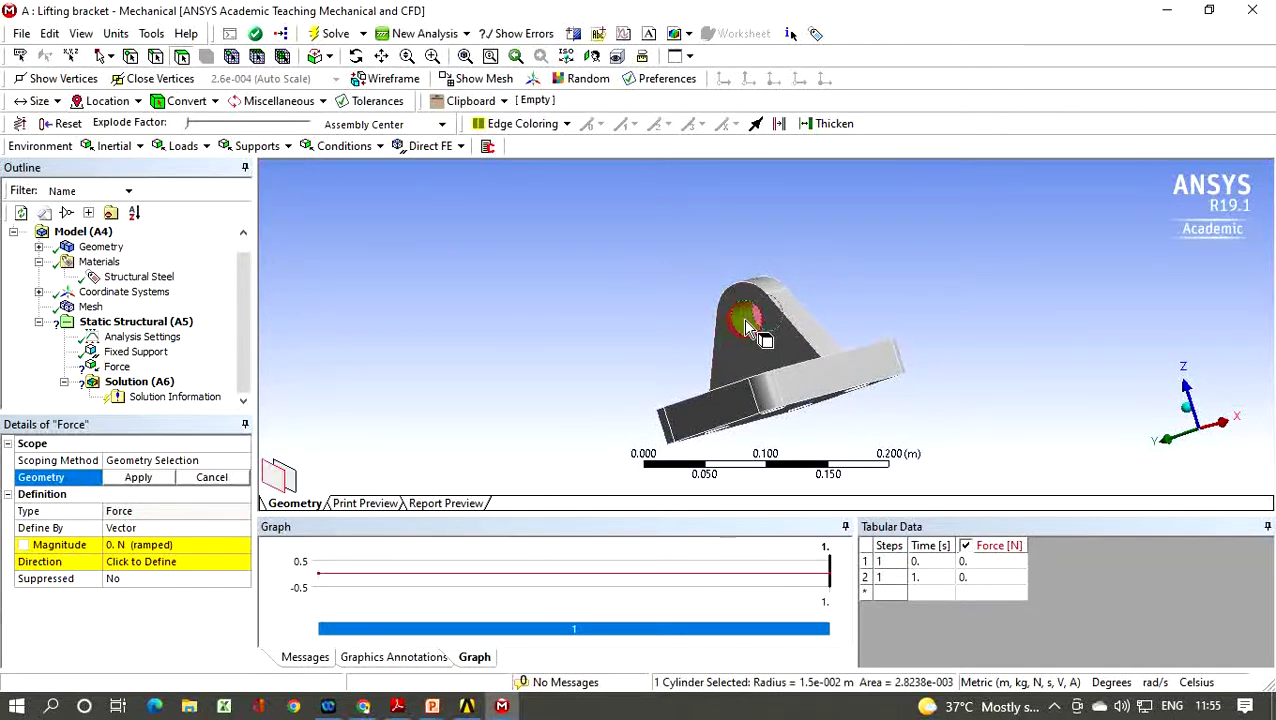
click(141, 478)
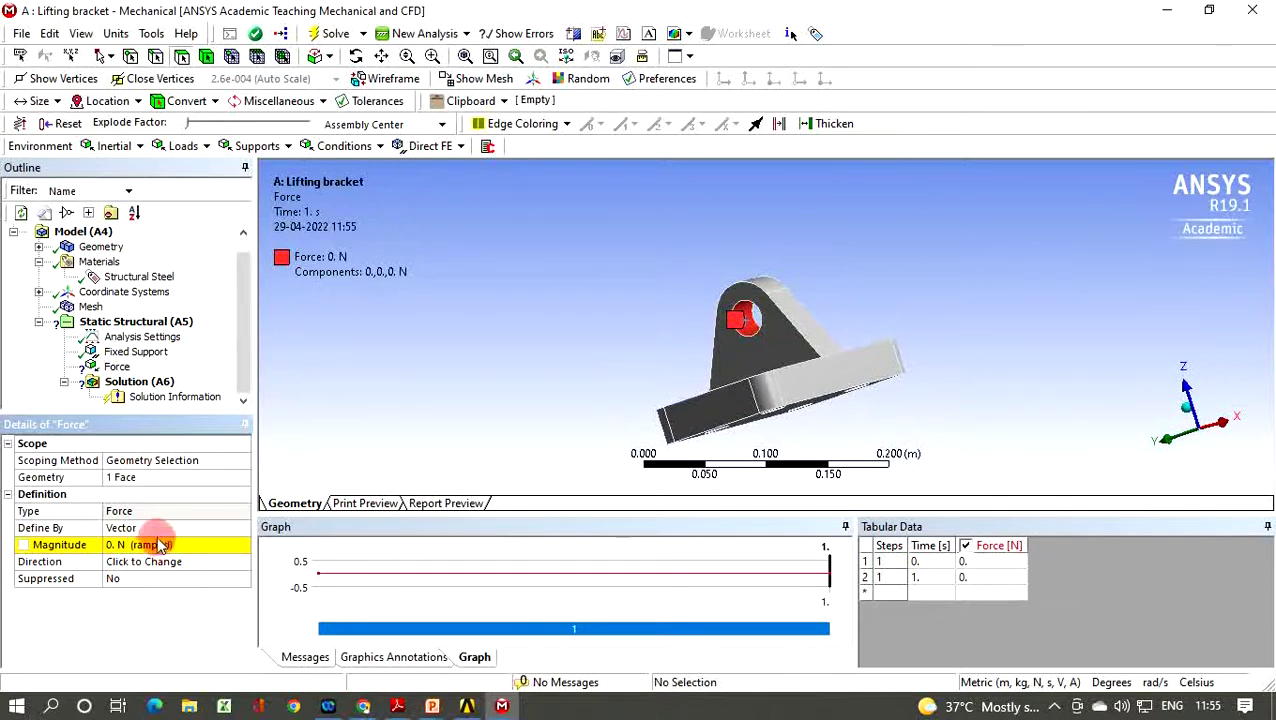
Step: Define the force by Components with a Z Component of 20e3 N
click(121, 528)
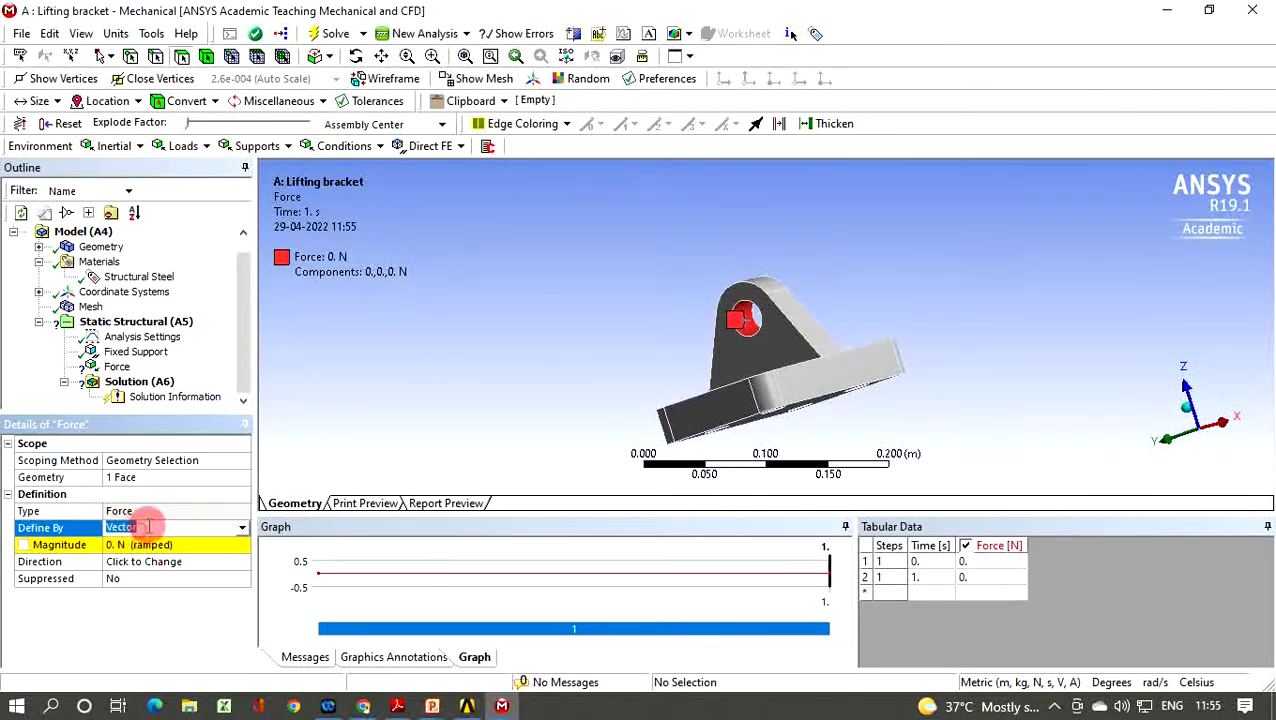
click(243, 530)
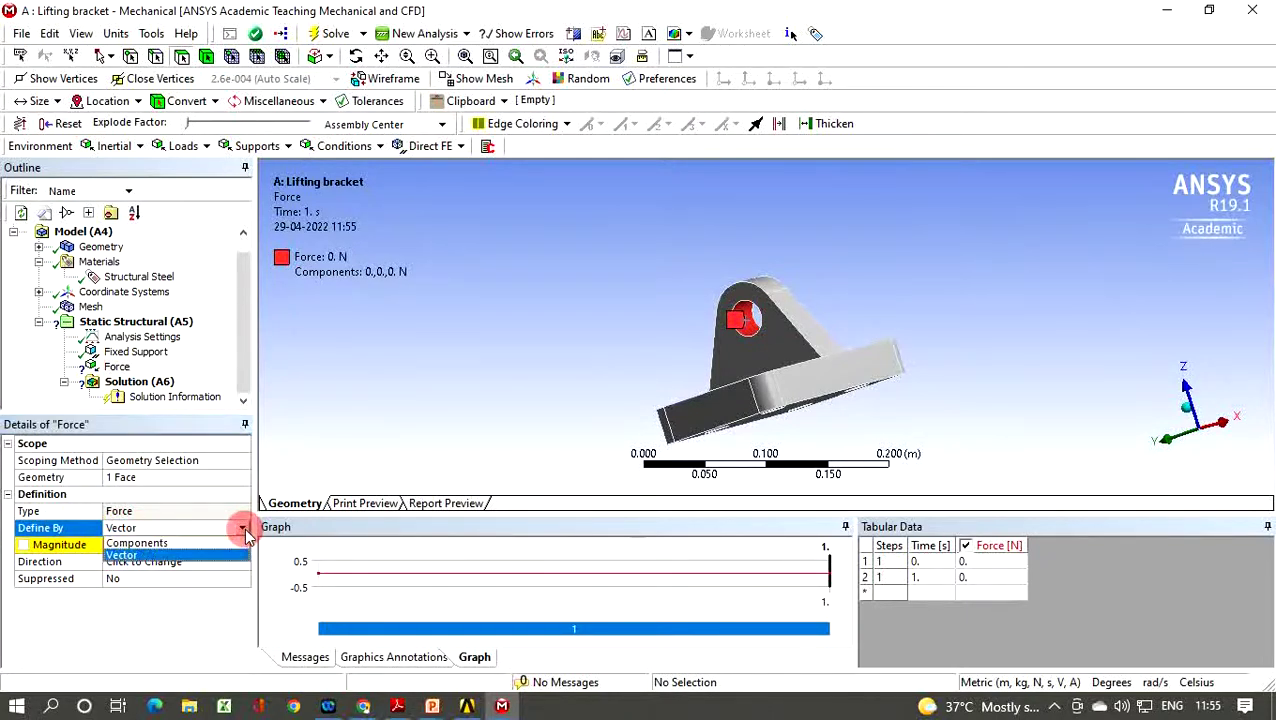
click(208, 544)
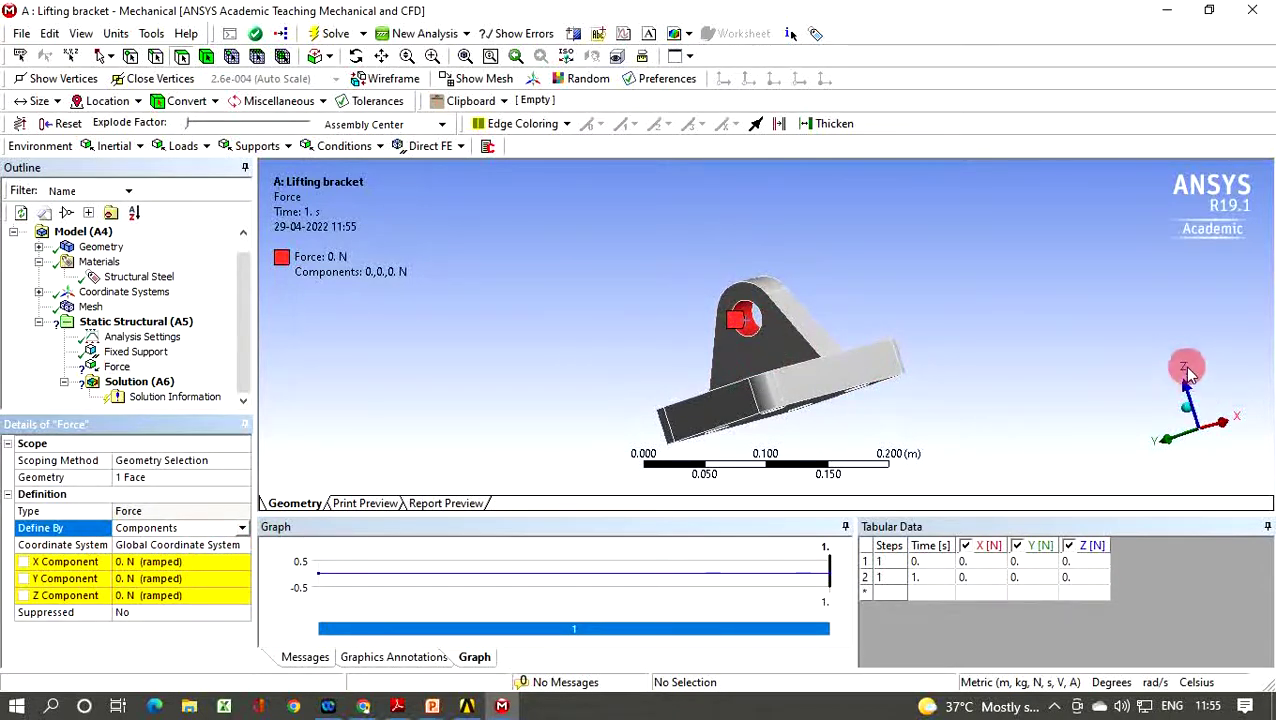
click(183, 596)
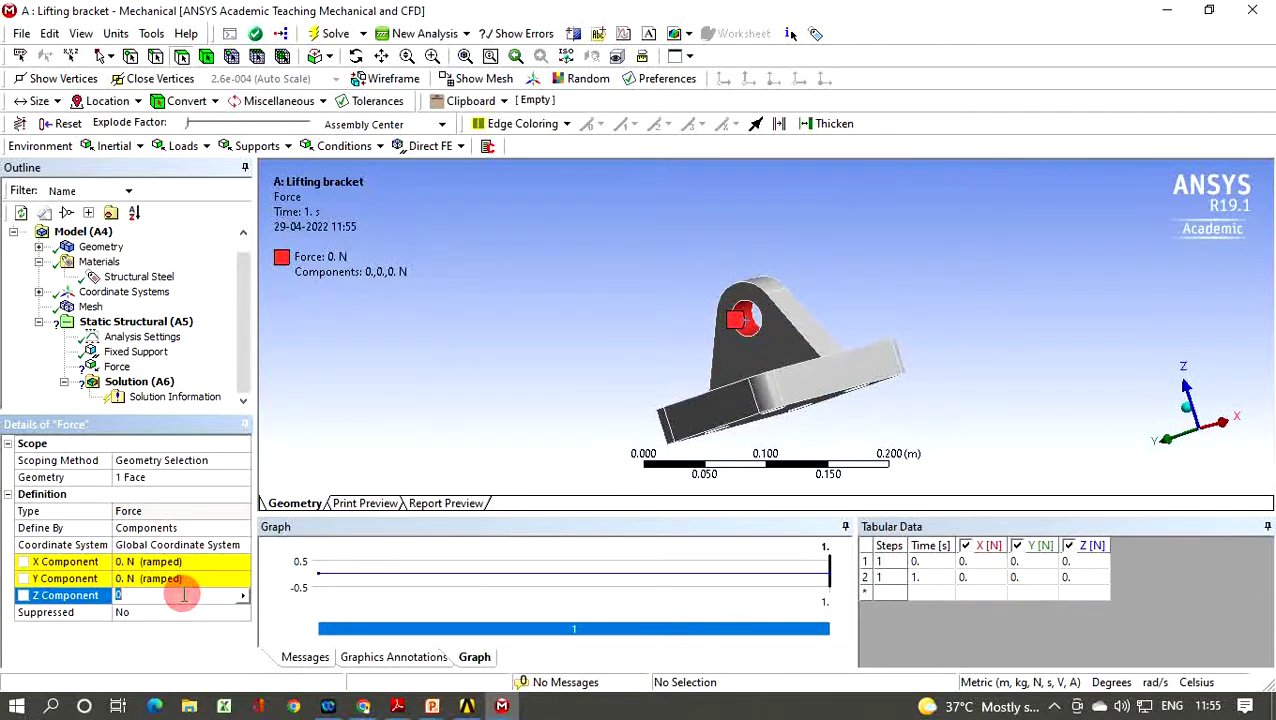
text(20e3)
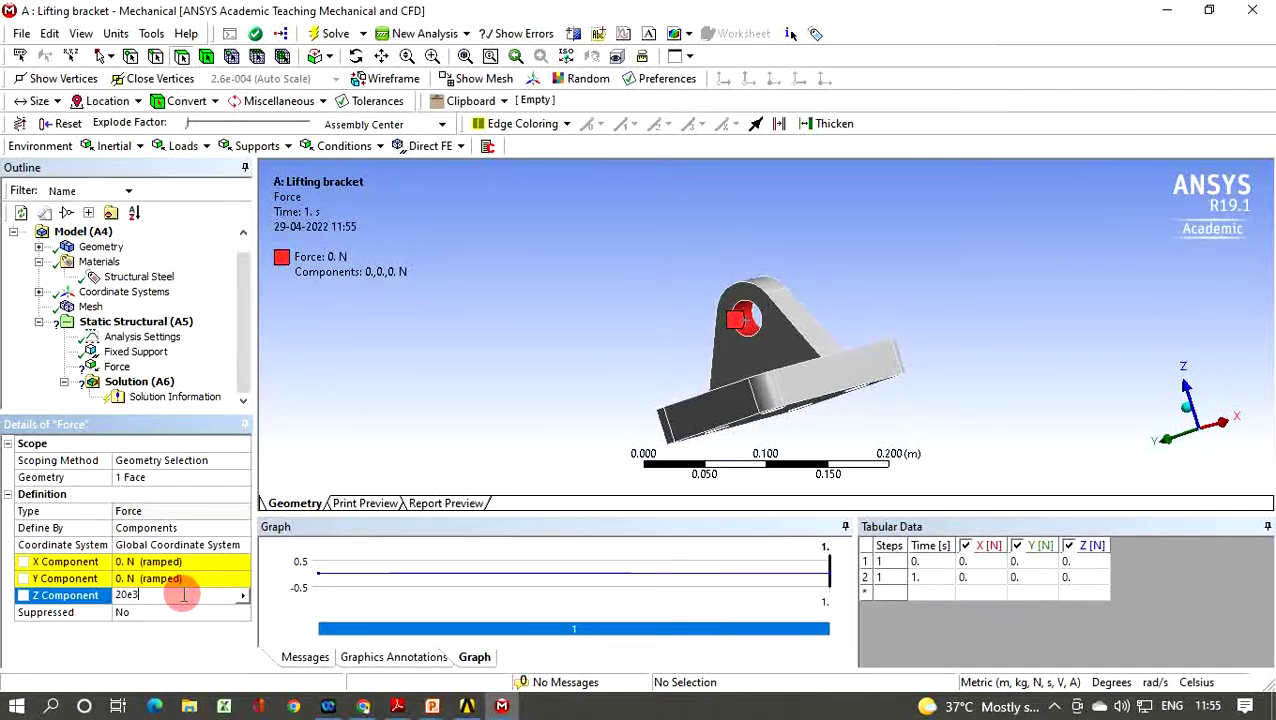
key(Return)
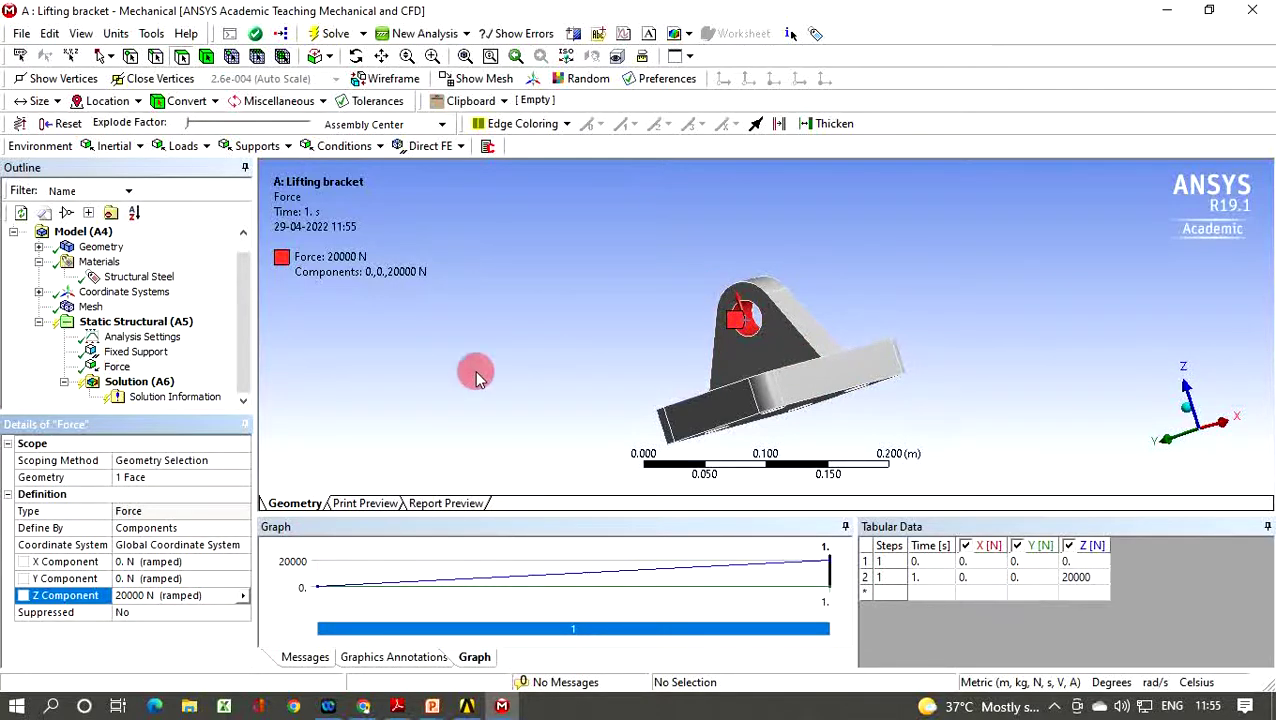
Step: Add a Total Deformation result under Solution
right_click(140, 386)
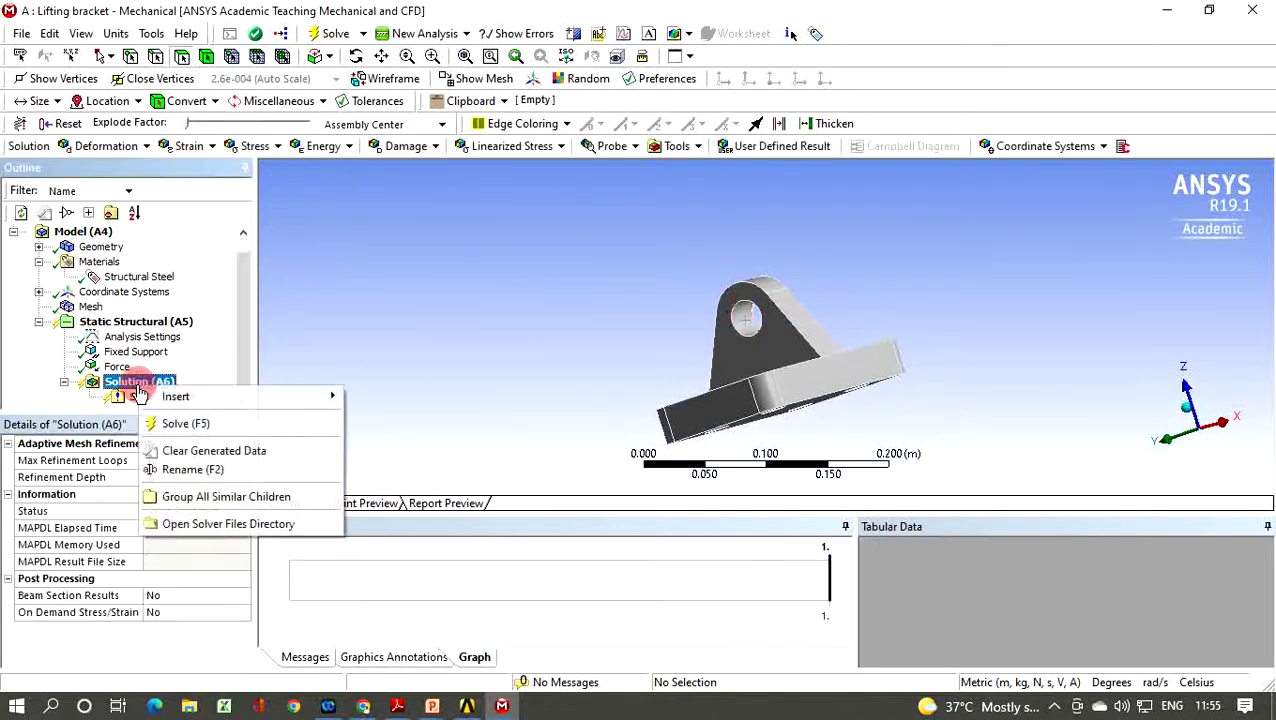
mouse_move(160, 400)
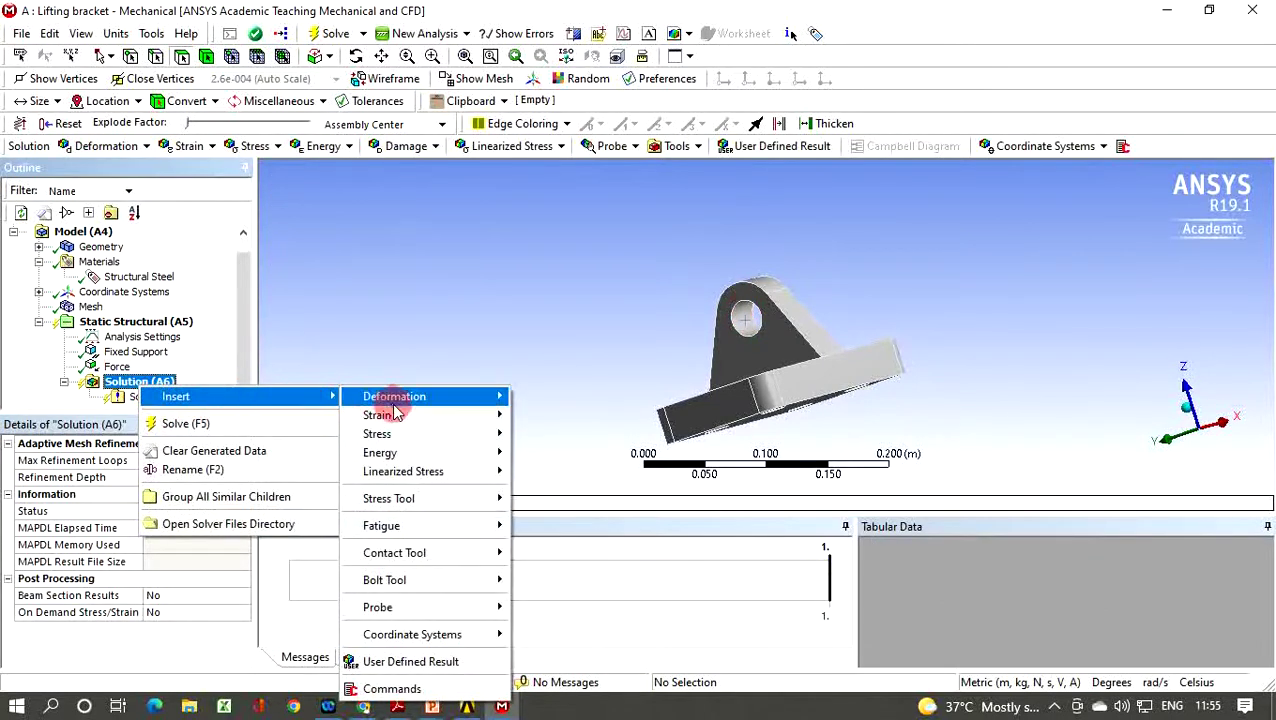
mouse_move(441, 396)
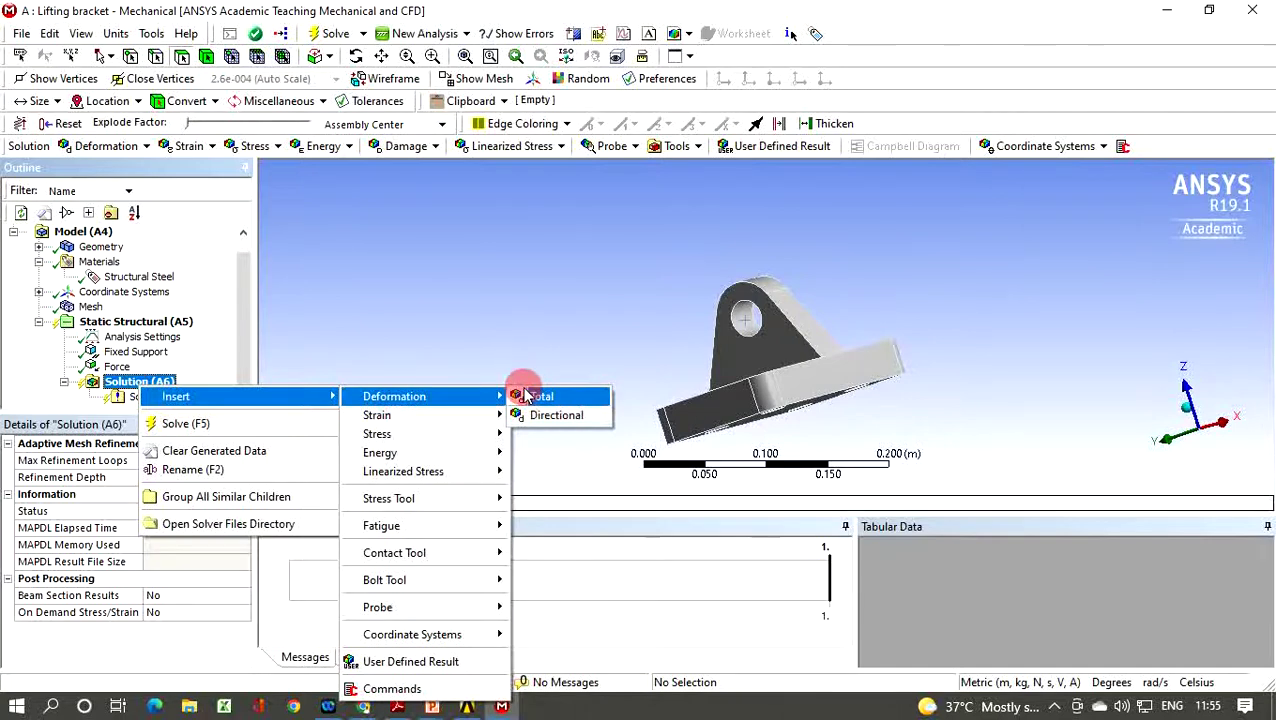
click(527, 396)
Step: Add an Equivalent (von-Mises) Stress result under Solution
click(140, 368)
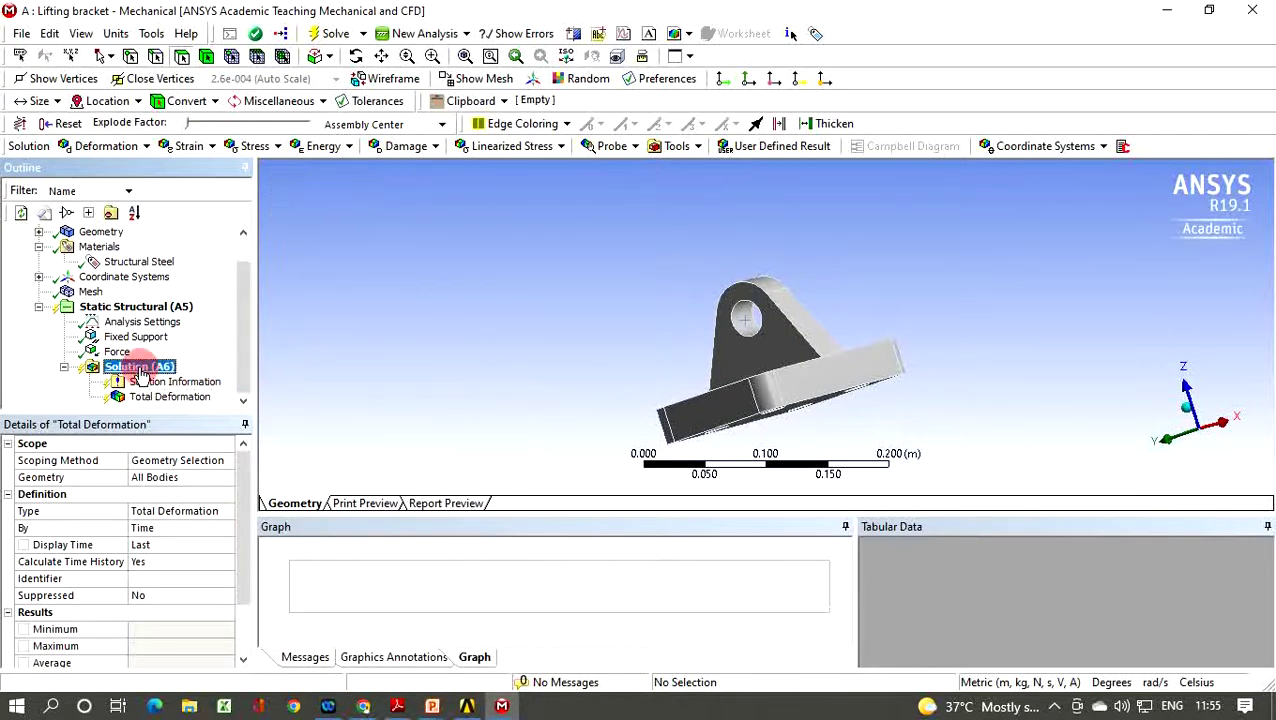
right_click(140, 370)
mouse_move(328, 379)
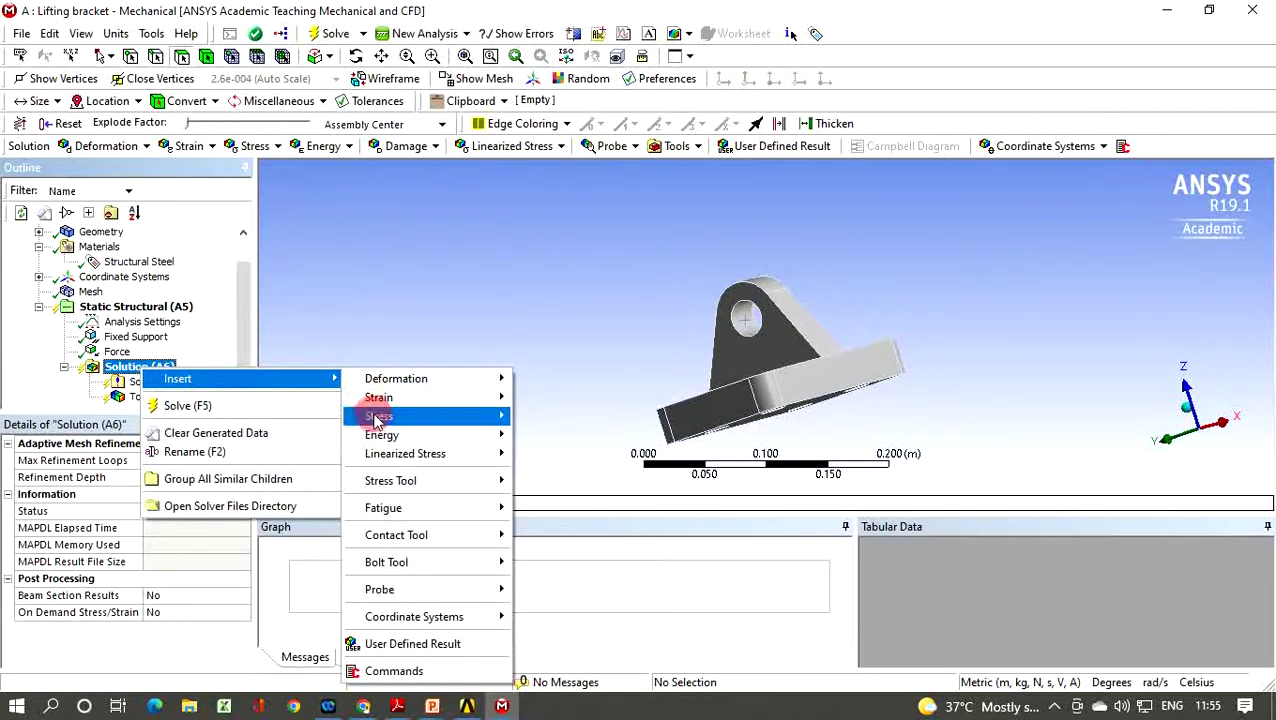
mouse_move(464, 418)
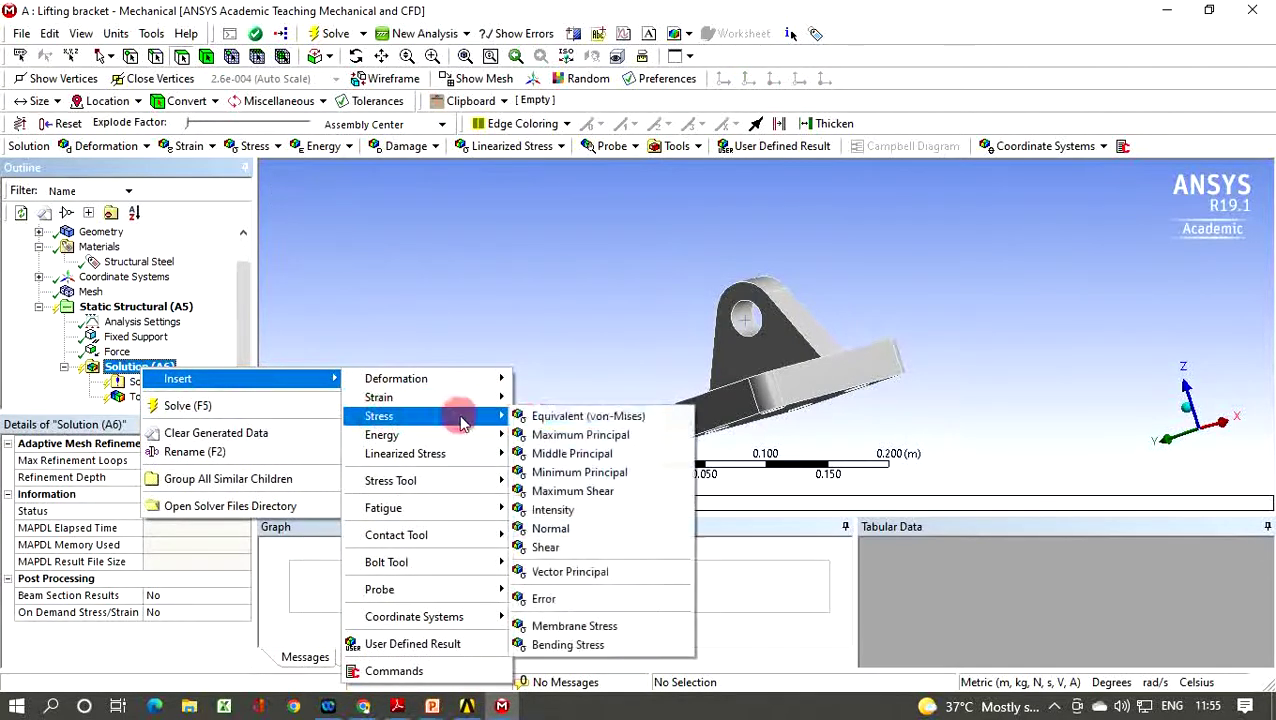
click(590, 417)
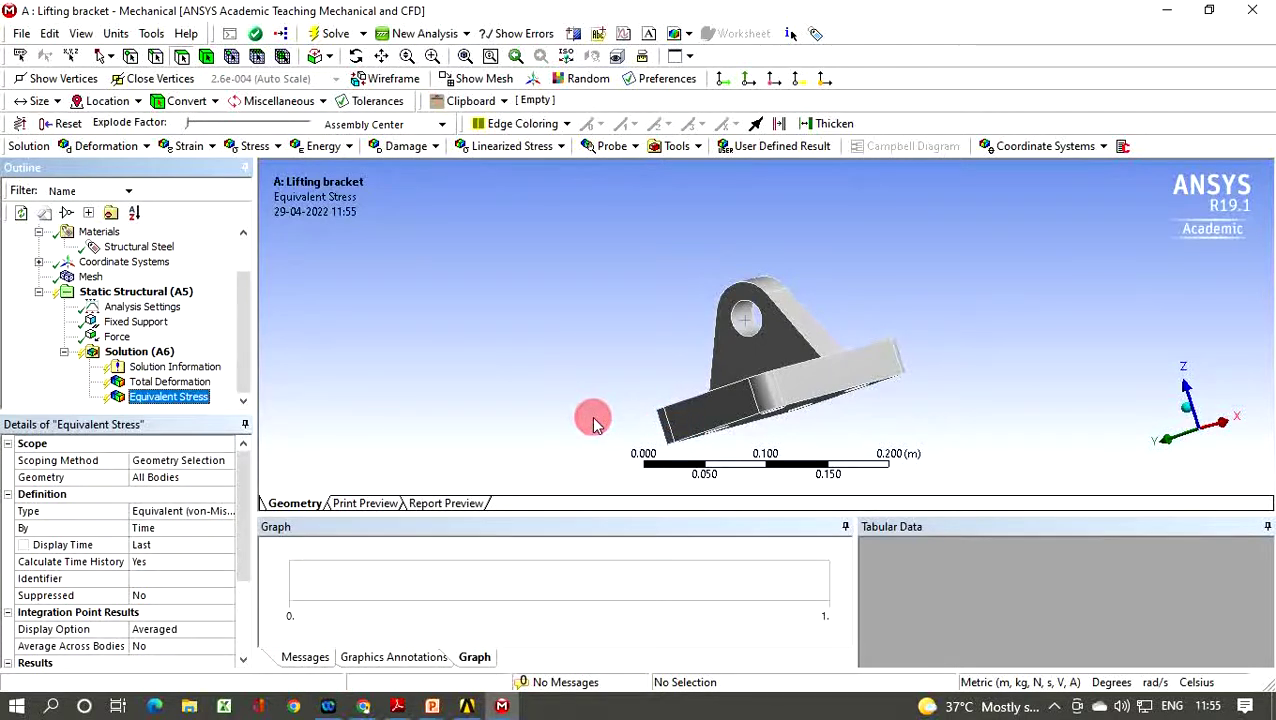
right_click(117, 352)
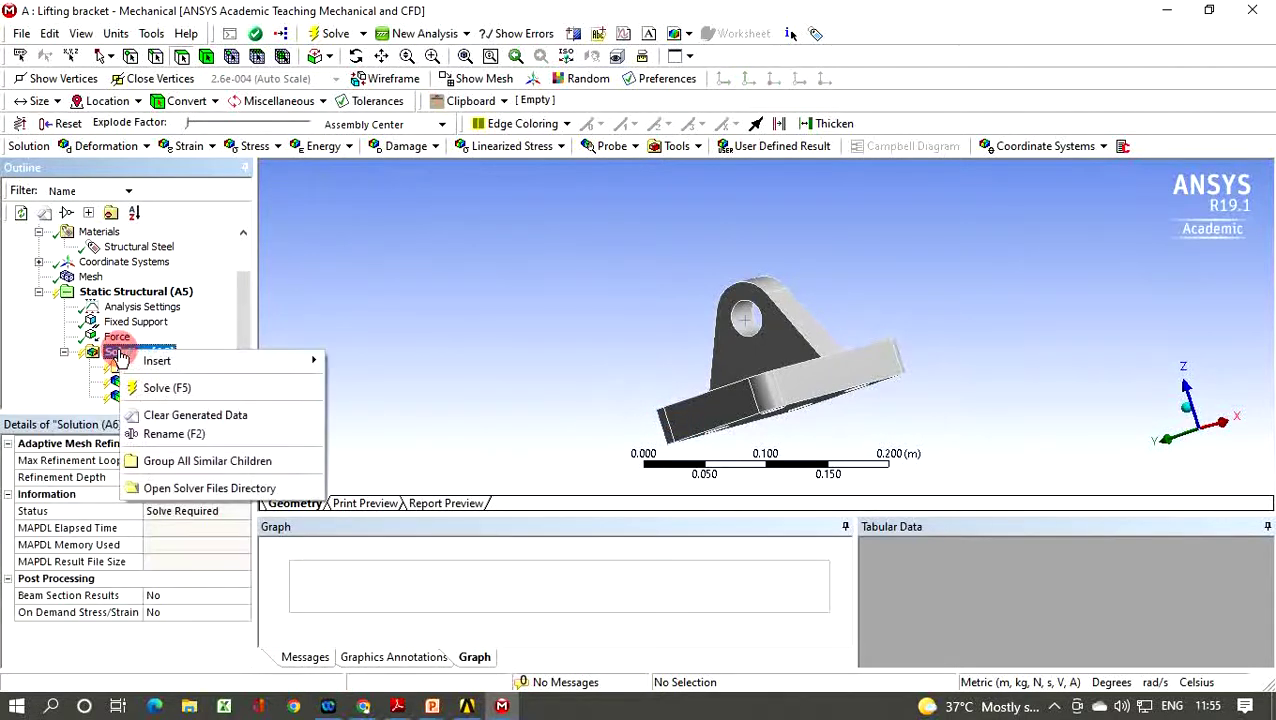
Step: Solve the analysis and wait until the status reads Done after about 25 s
click(160, 390)
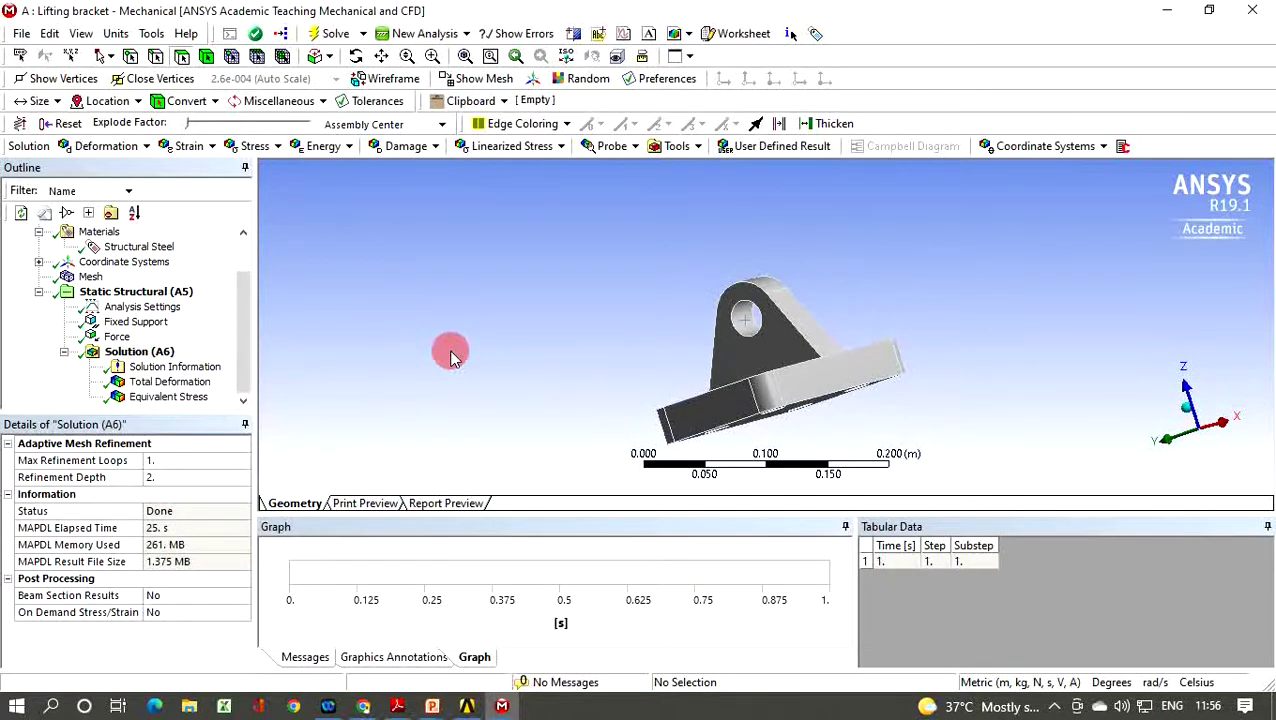
Step: Display the Total Deformation contour, maximum 5.1404e-6 m at the lug, and view it from several sides
click(181, 388)
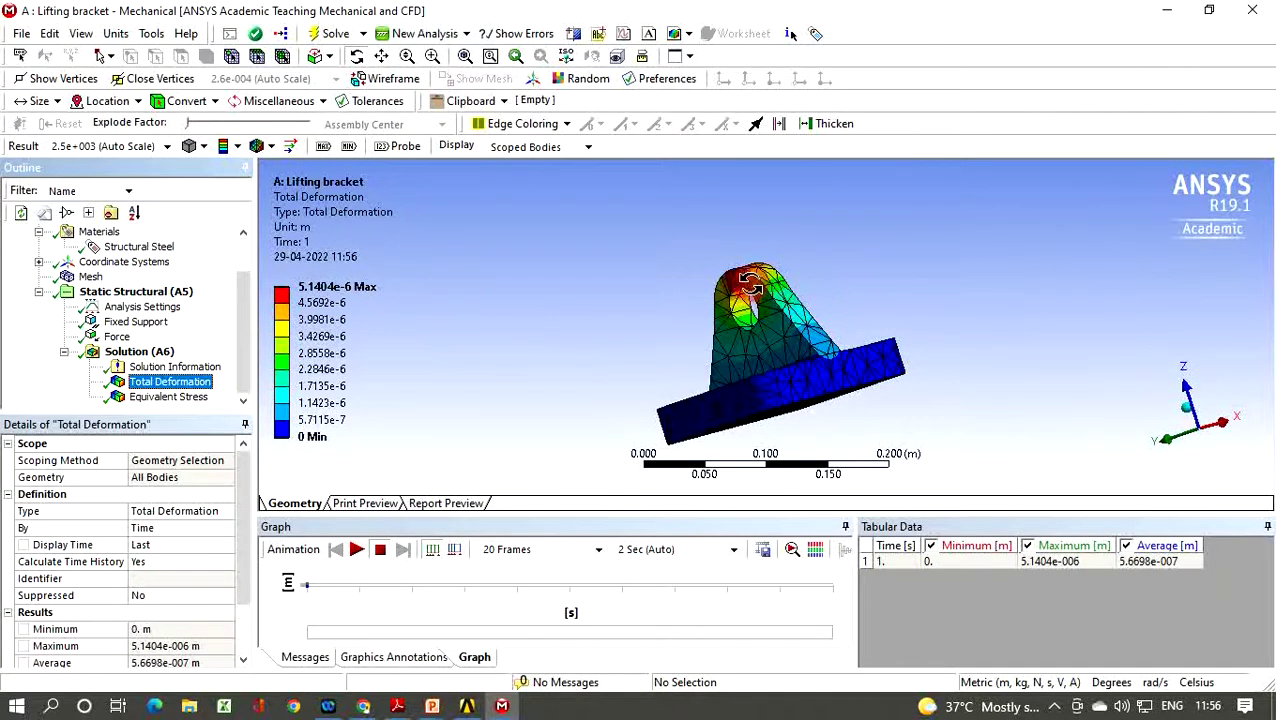
scroll(750, 285, up, 2)
drag(750, 285, 799, 311)
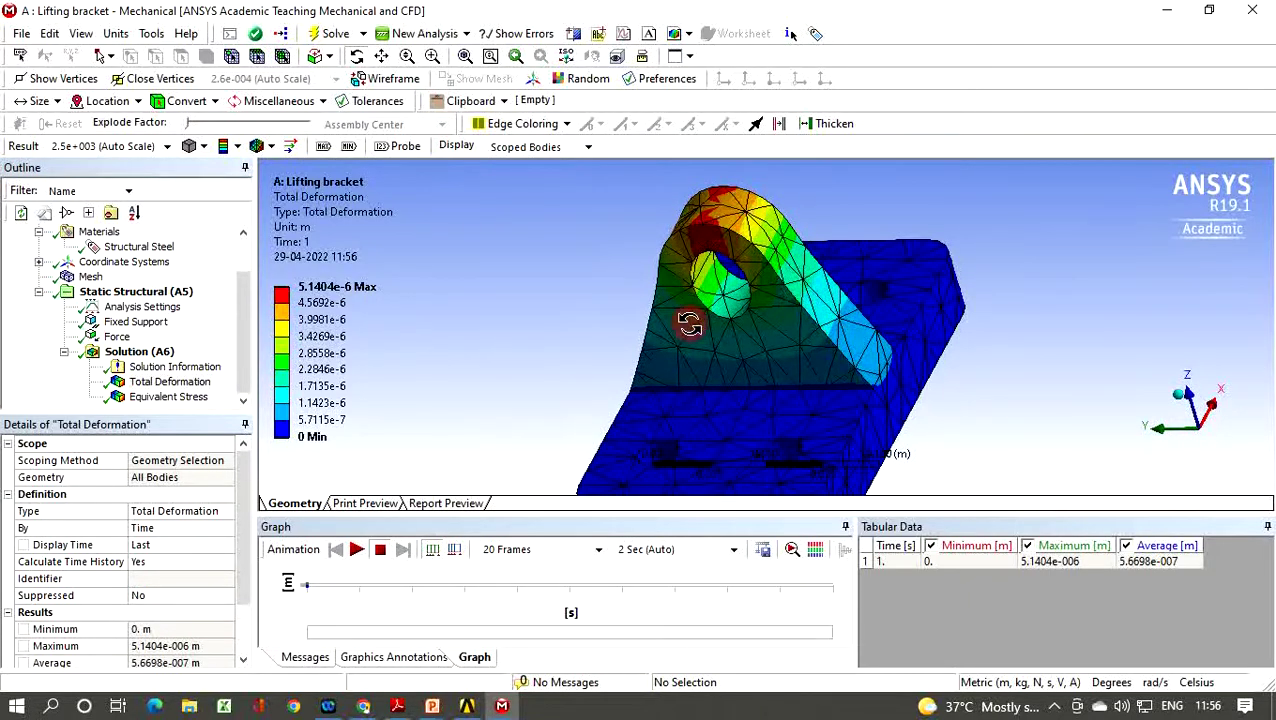
drag(689, 323, 726, 273)
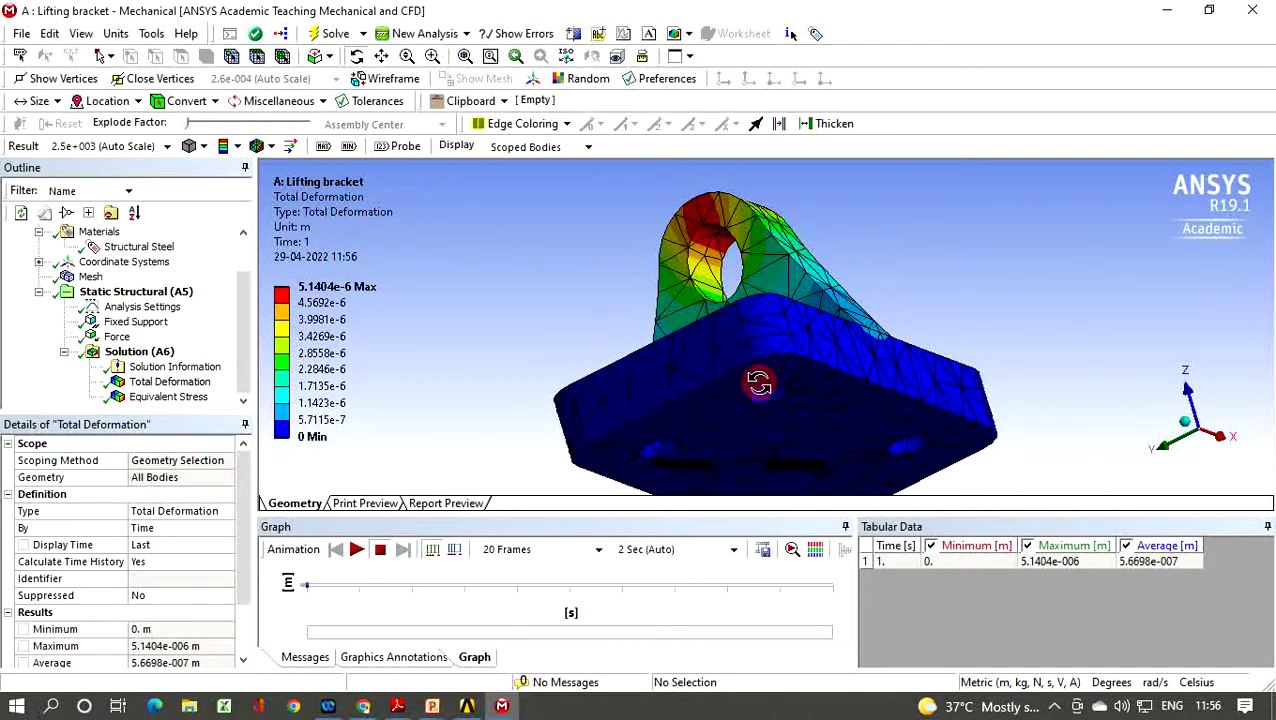
scroll(789, 317, up, 1)
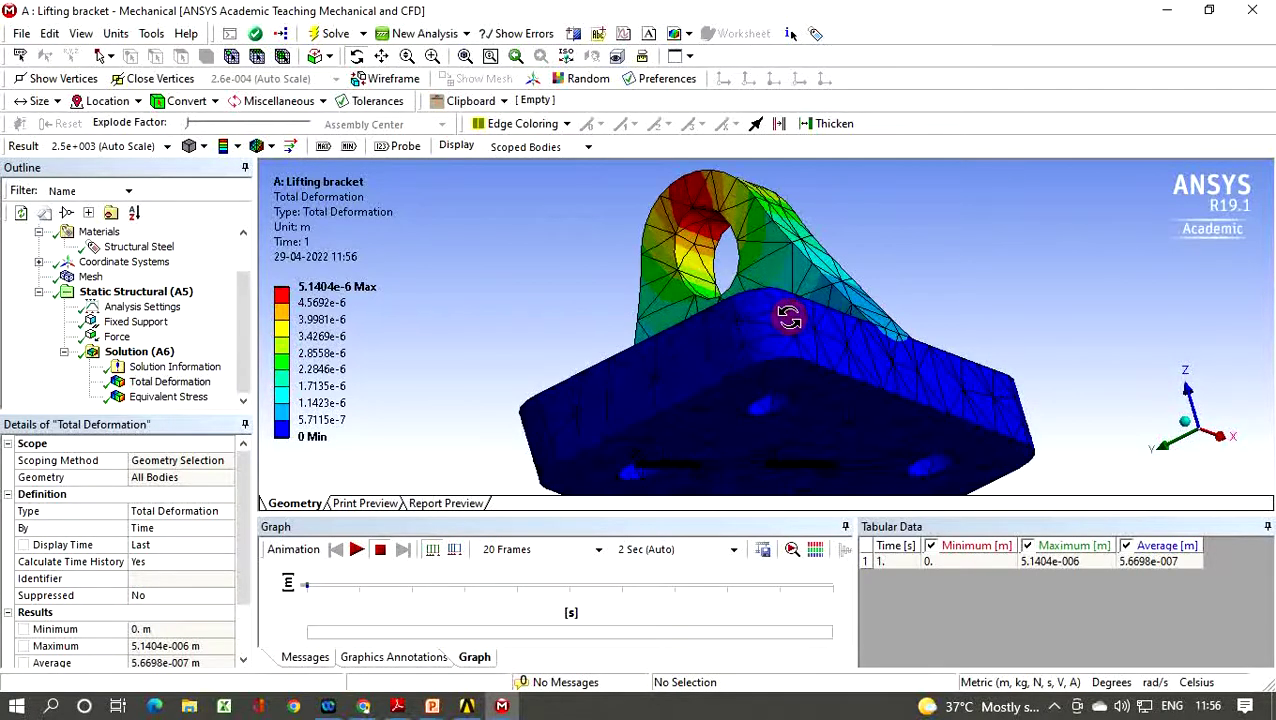
scroll(789, 317, down, 2)
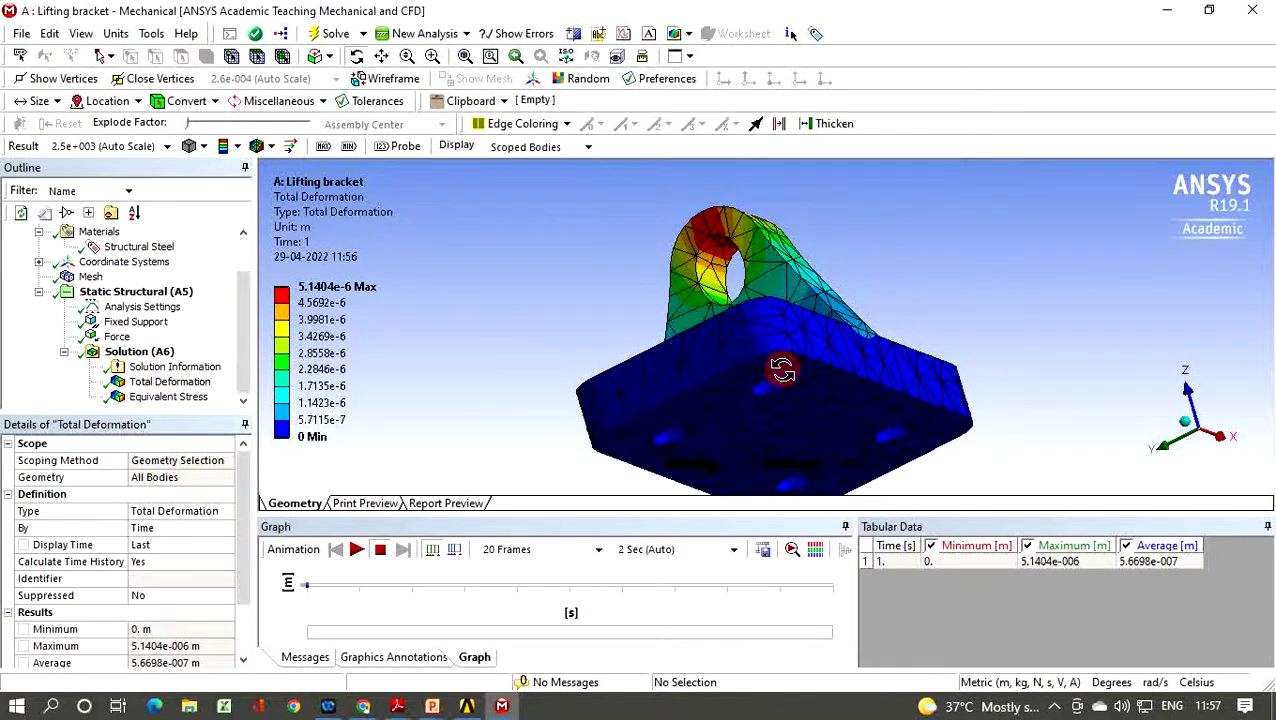
Step: Display the Equivalent Stress contour, maximum 2.007e7 Pa at the pin hole, and orbit to inspect it
click(170, 397)
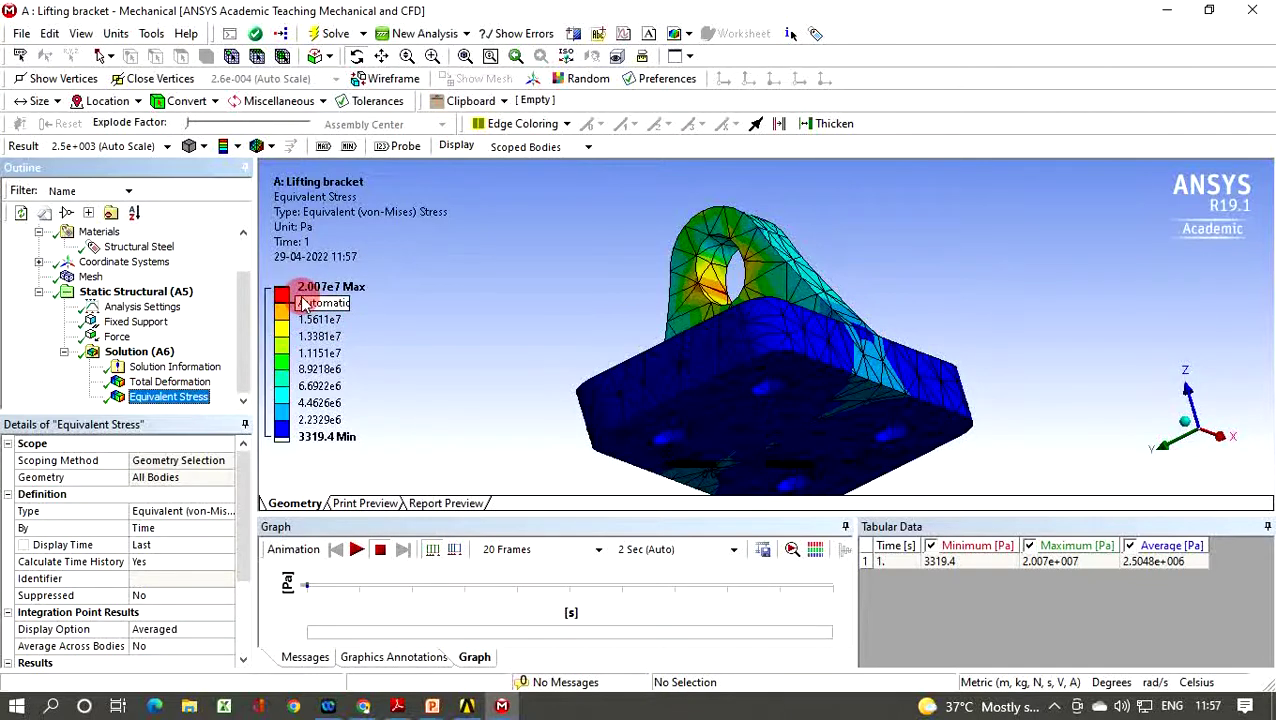
mouse_move(442, 316)
mouse_down()
mouse_move(781, 313)
mouse_move(778, 262)
mouse_move(803, 333)
mouse_move(808, 266)
mouse_move(850, 298)
mouse_move(688, 255)
mouse_move(695, 245)
mouse_move(766, 221)
mouse_move(781, 224)
mouse_move(780, 245)
mouse_move(872, 200)
mouse_move(962, 180)
mouse_up()
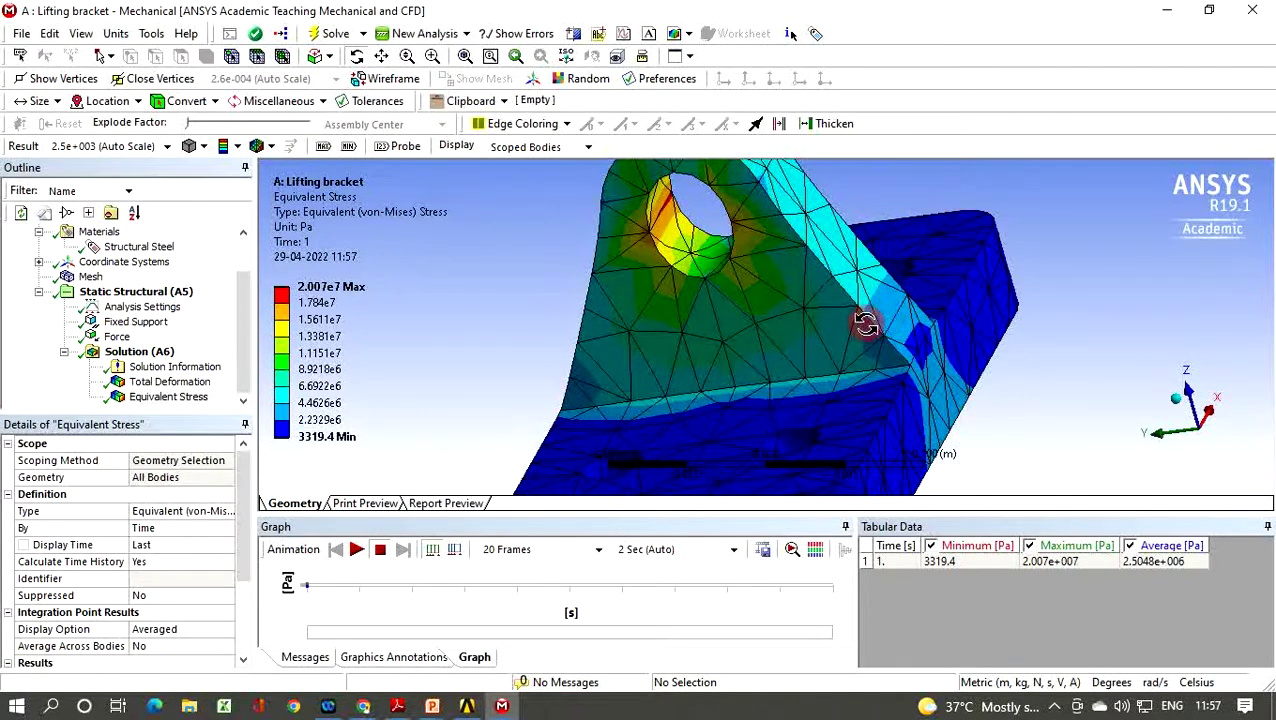
drag(867, 319, 925, 253)
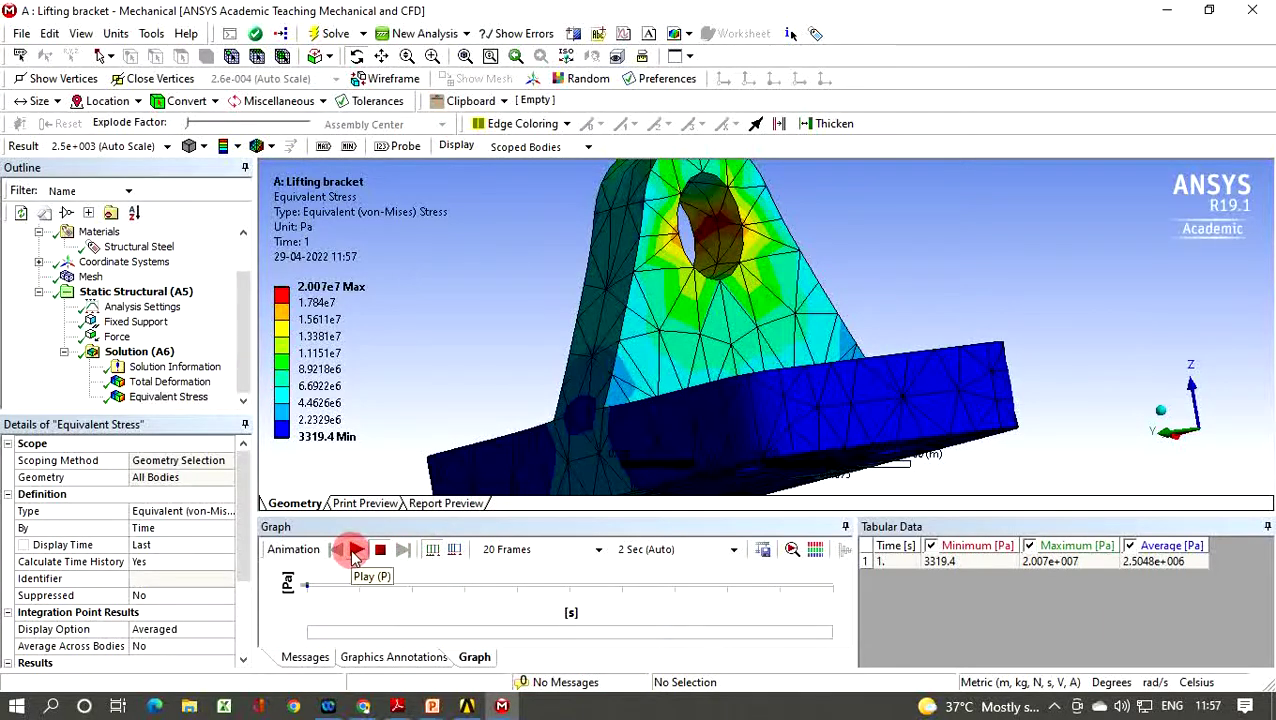
Step: Play and stop the equivalent stress animation, then return to the Total Deformation result
click(357, 550)
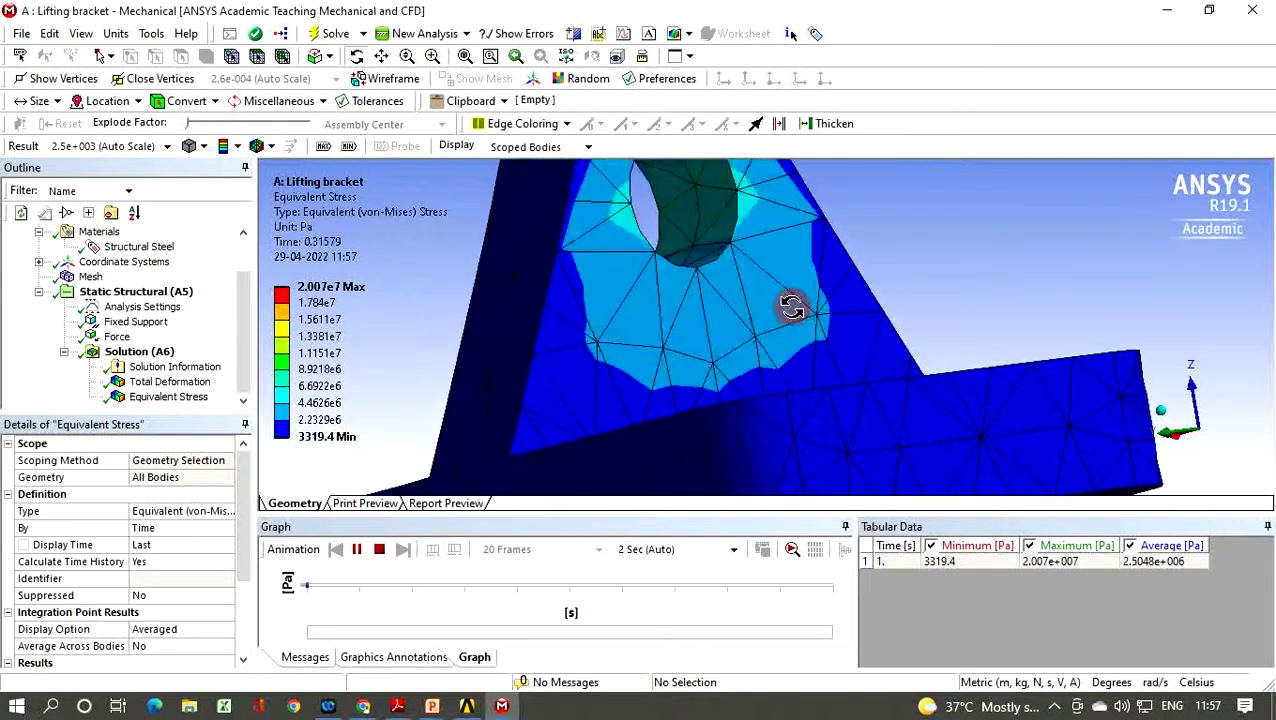
drag(792, 308, 812, 356)
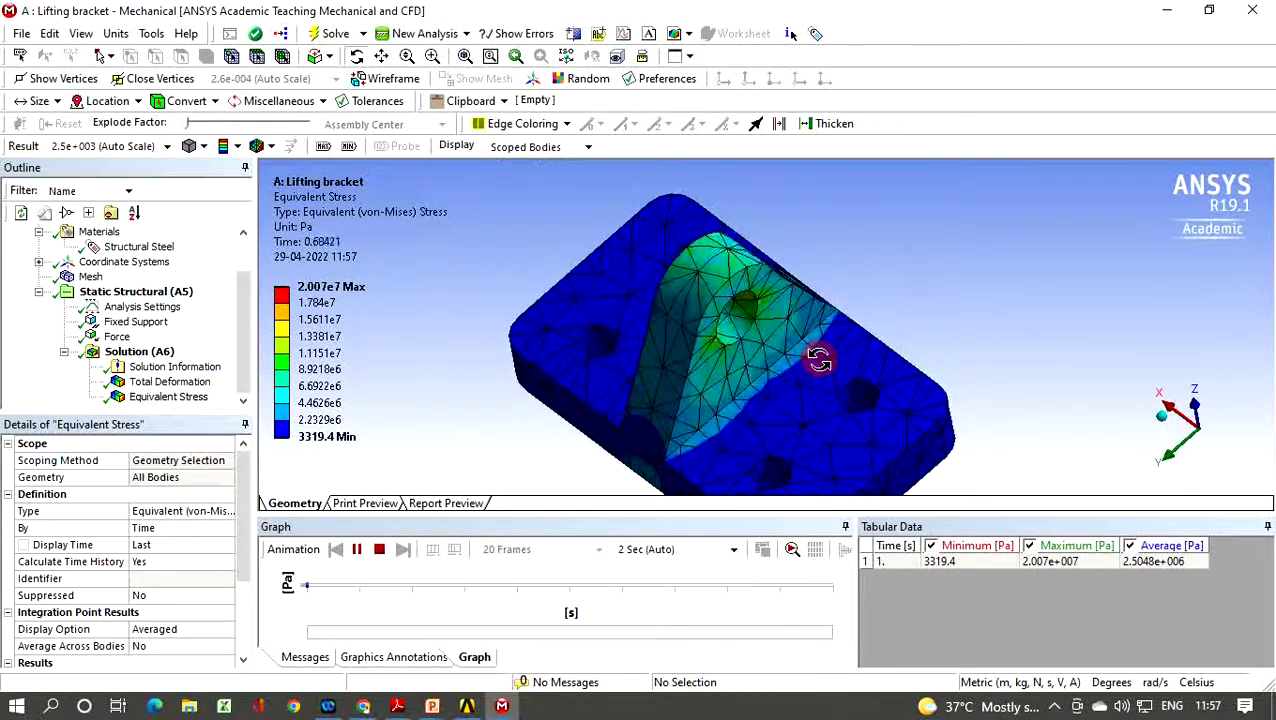
click(381, 553)
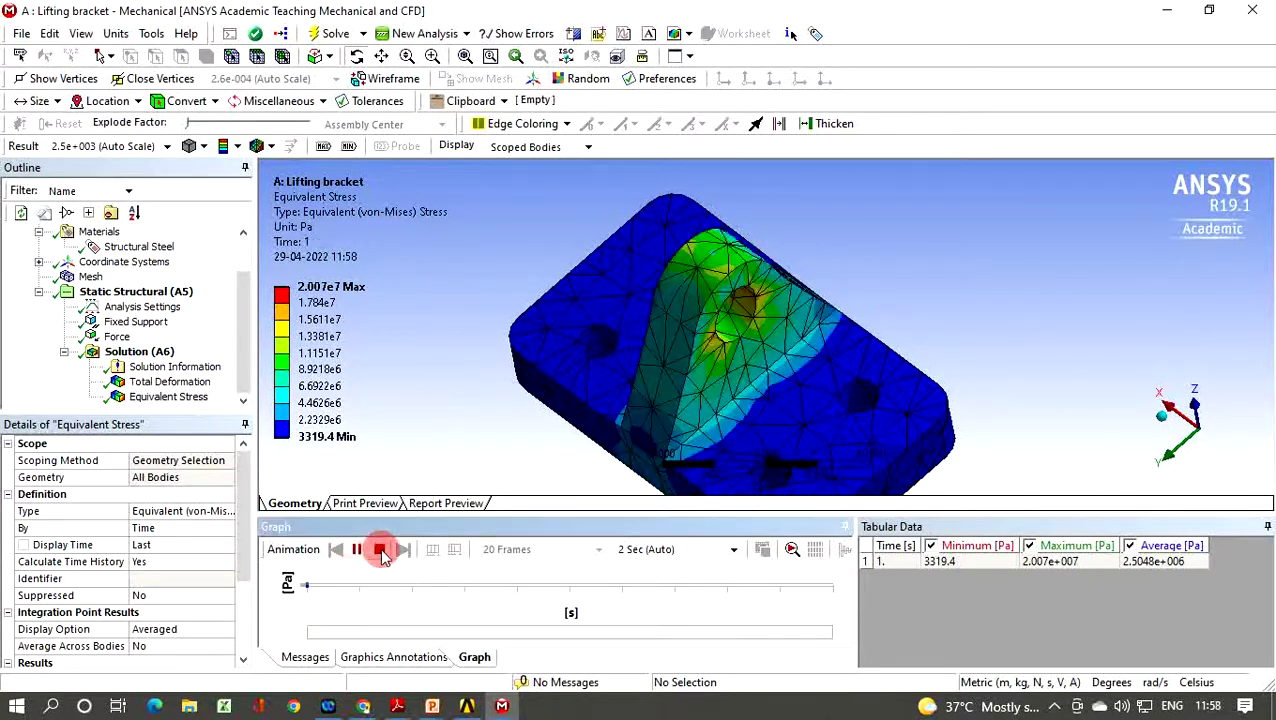
click(167, 383)
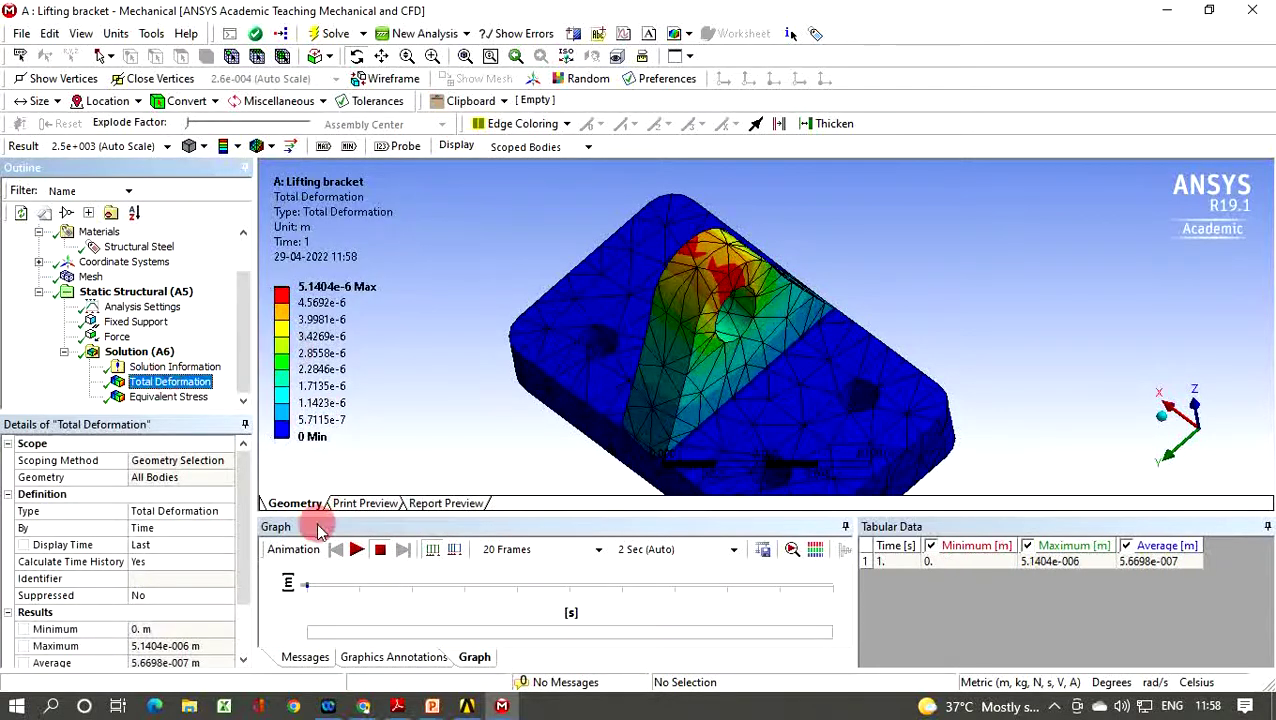
Step: Play and stop the total deformation animation, then display the bracket's mesh
click(356, 549)
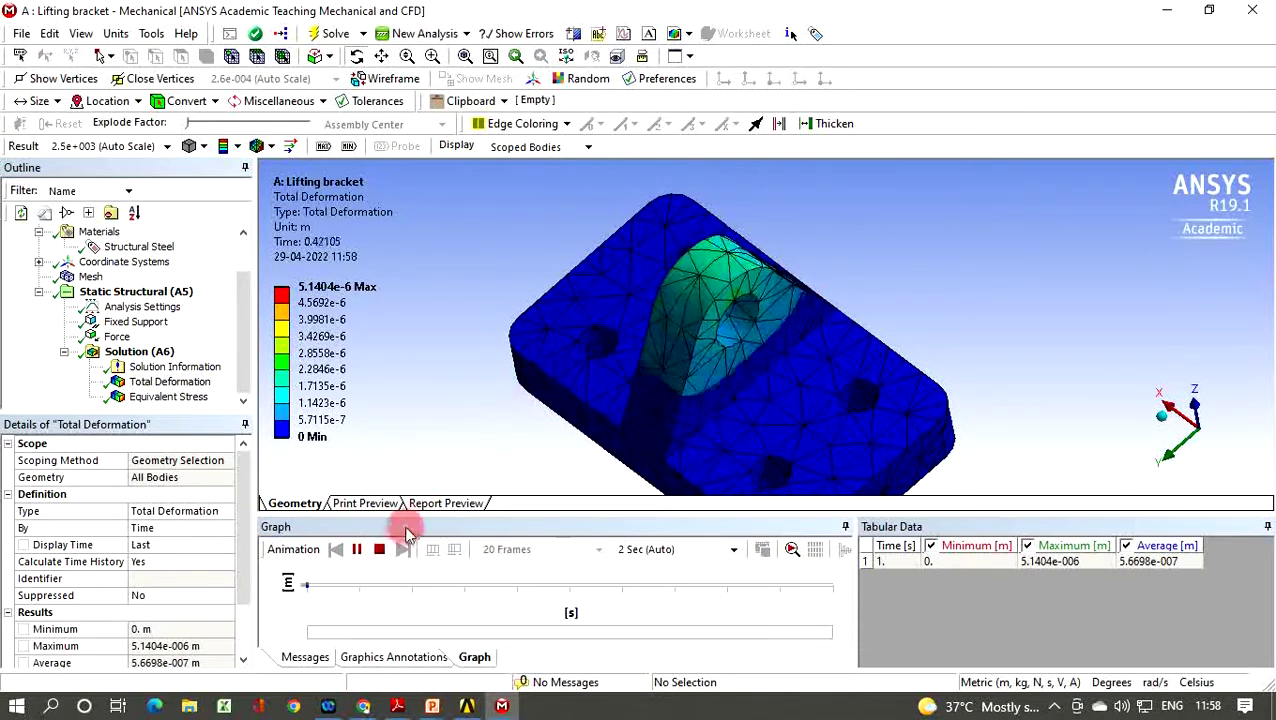
click(380, 551)
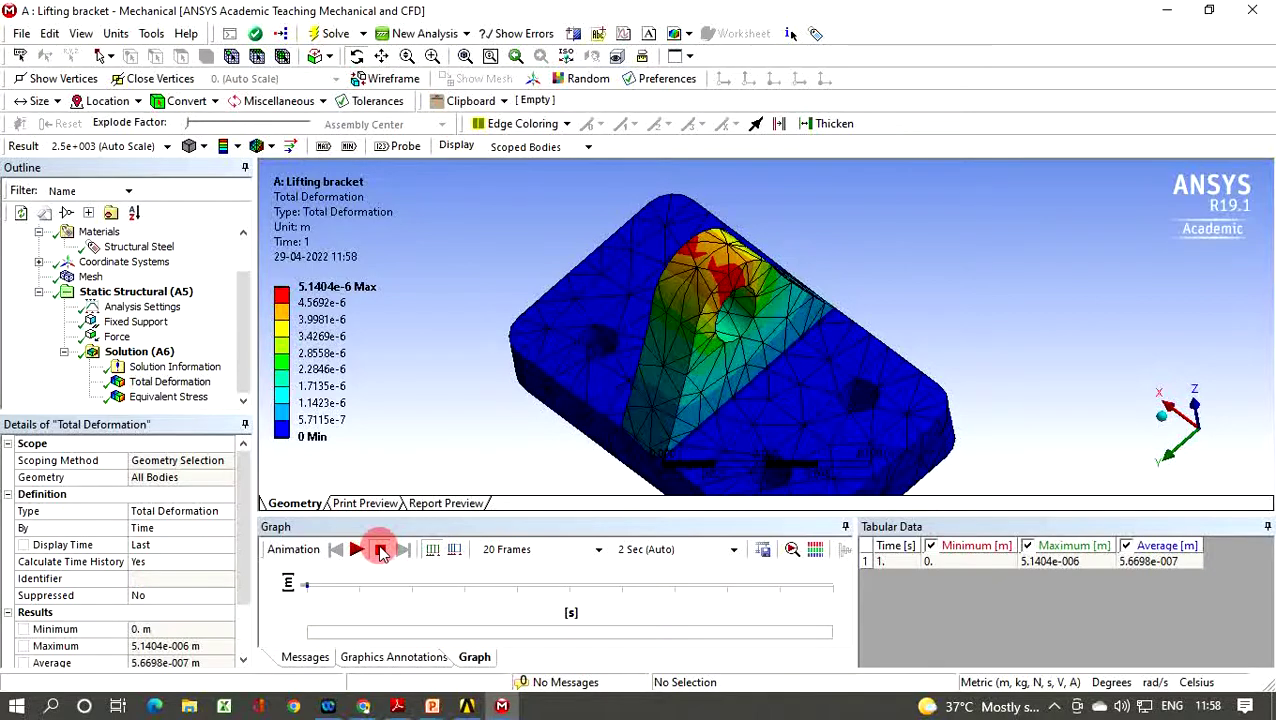
click(91, 277)
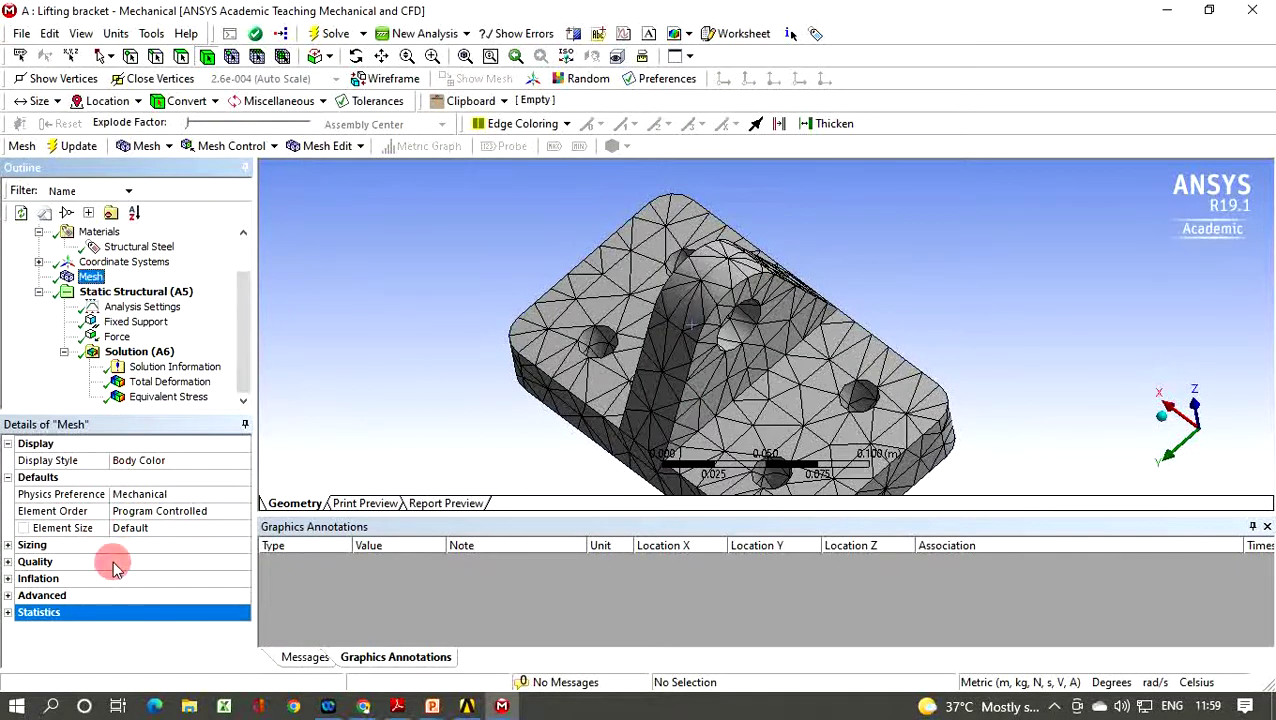
Step: Expand mesh Statistics to confirm 2490 nodes and 1269 elements, then bring up the Mesh context menu
click(9, 613)
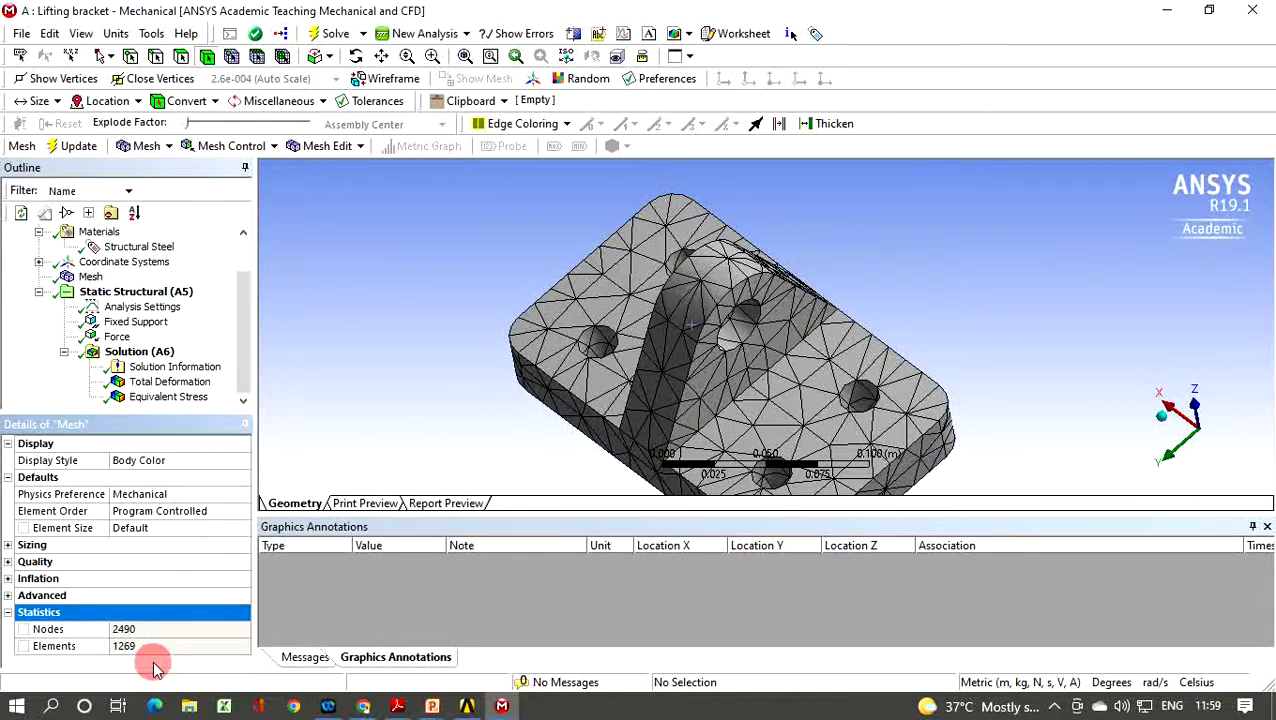
click(93, 277)
right_click(93, 277)
Step: Insert a mesh Method control on the whole bracket body and set it to Hex Dominant
mouse_move(133, 282)
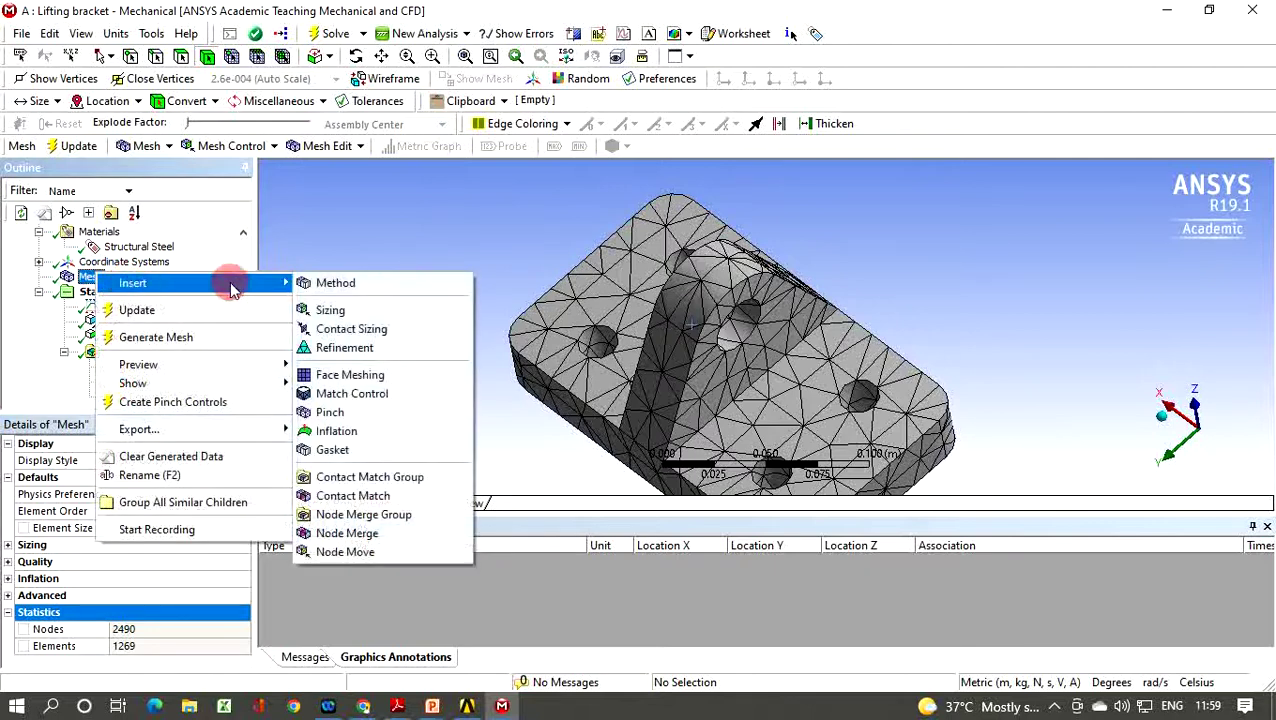
click(336, 283)
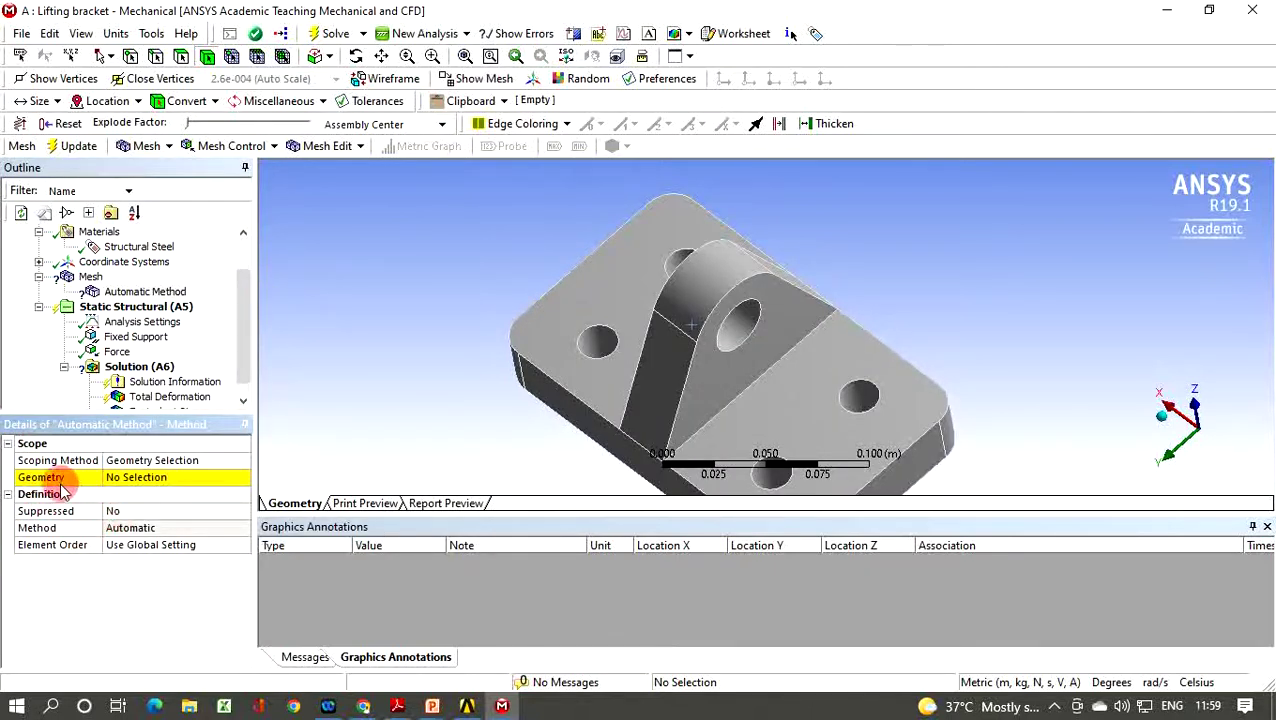
click(130, 480)
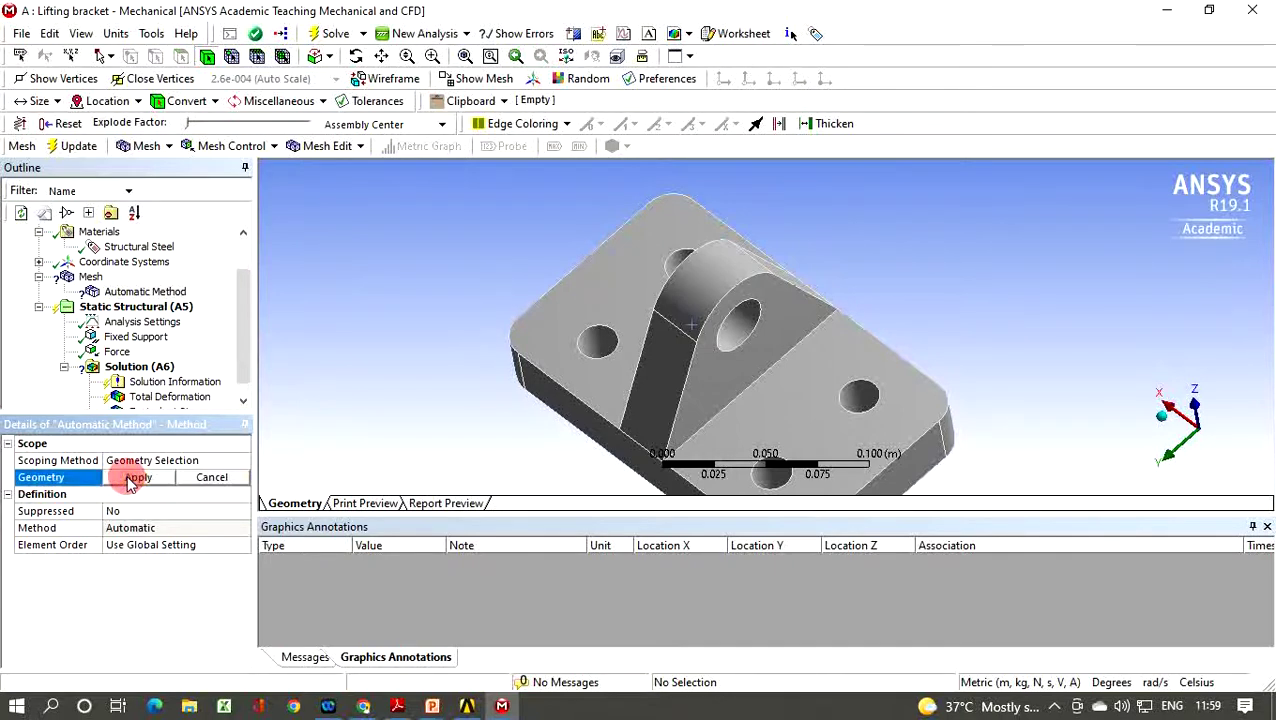
click(588, 344)
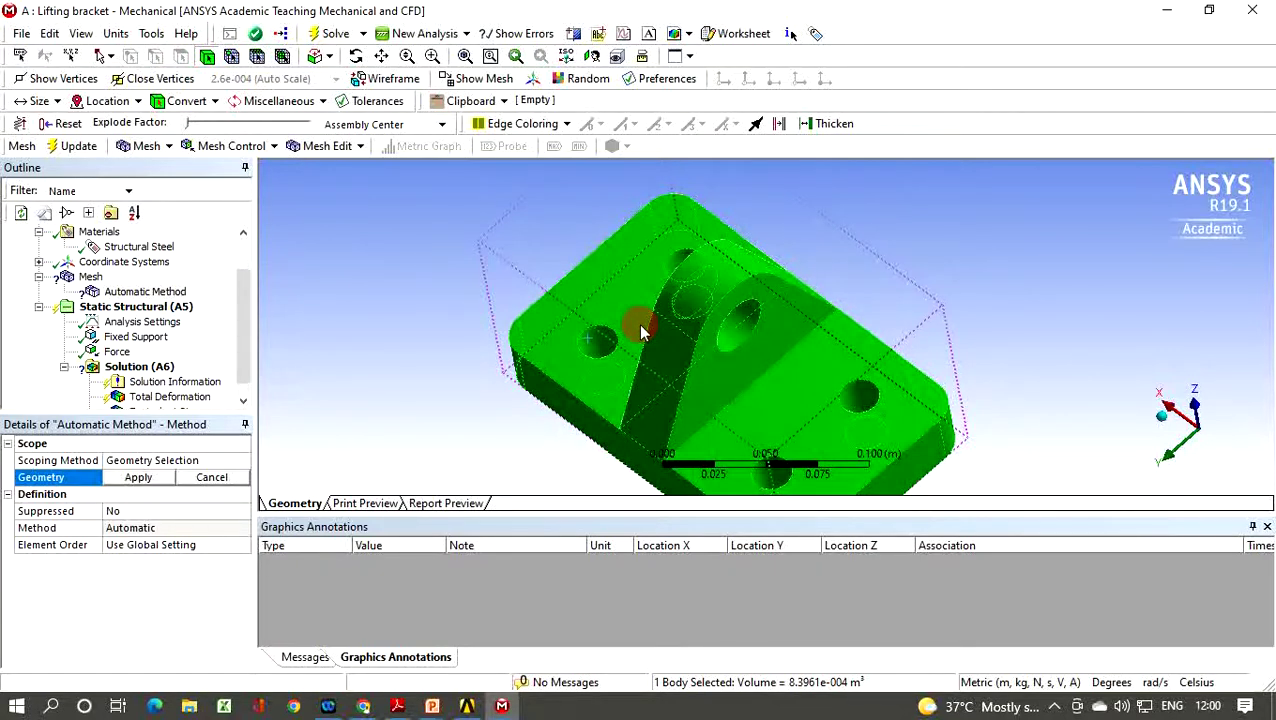
click(148, 477)
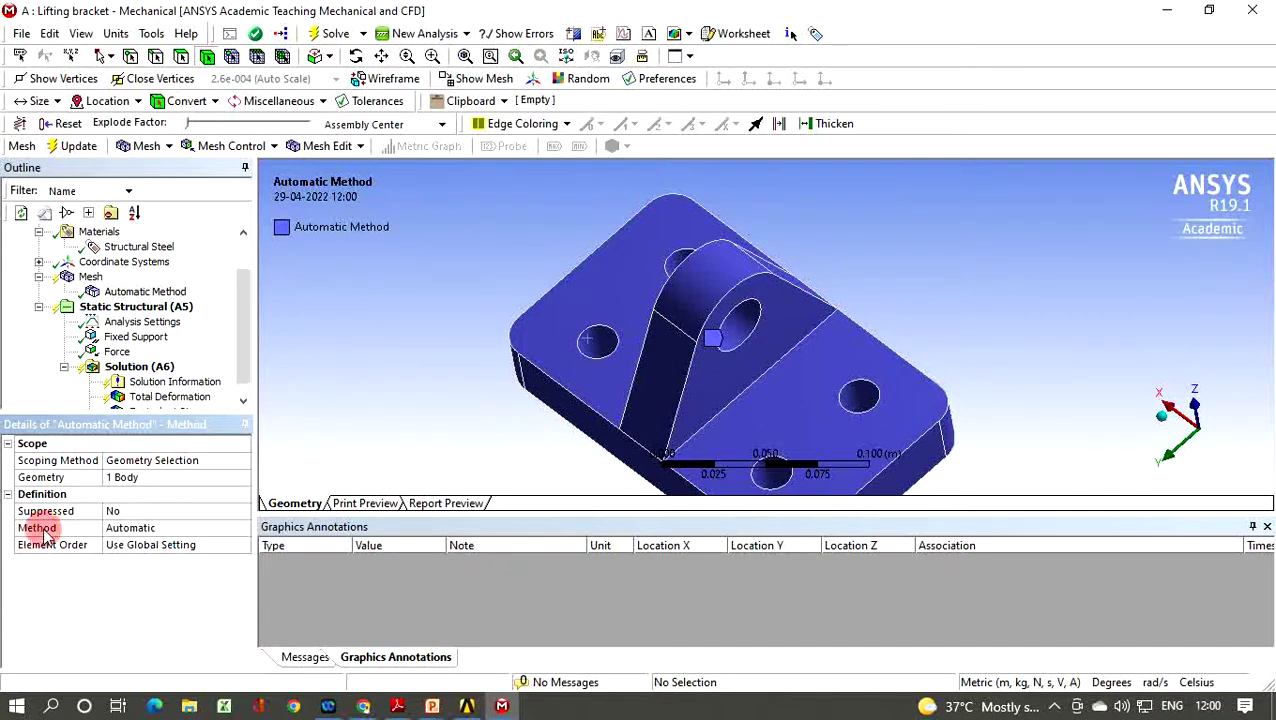
click(172, 530)
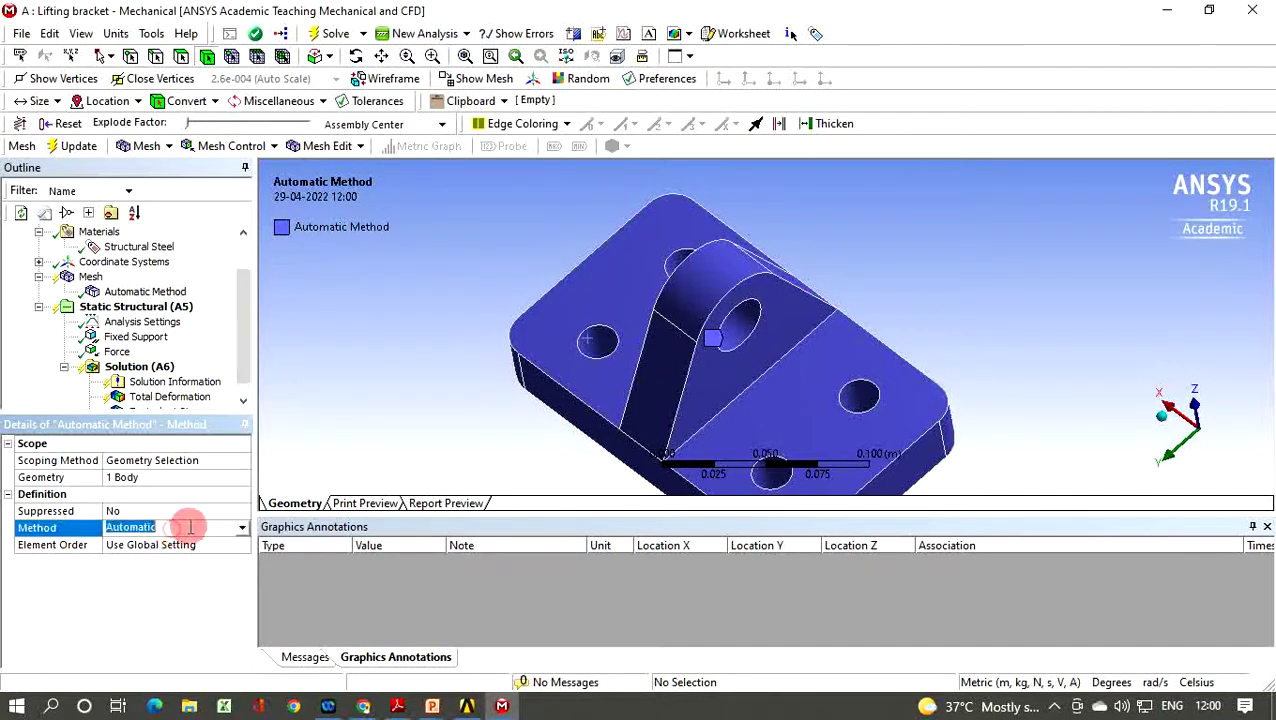
click(242, 532)
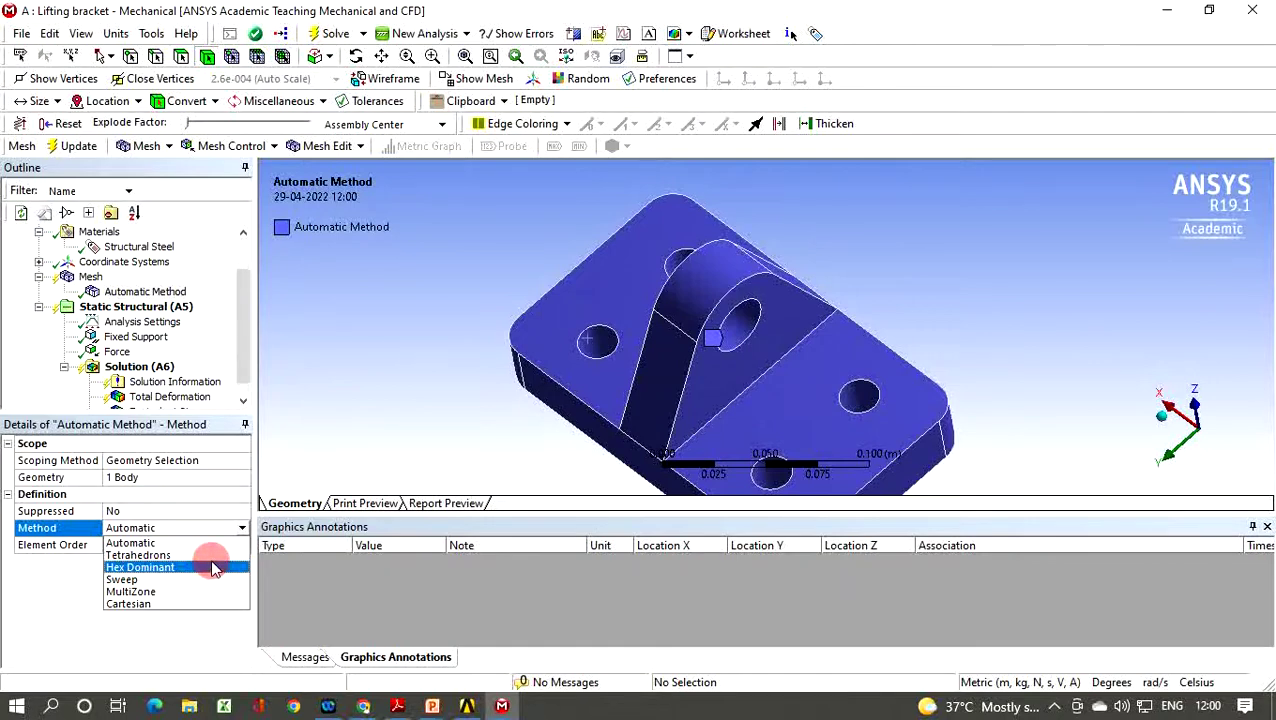
click(140, 567)
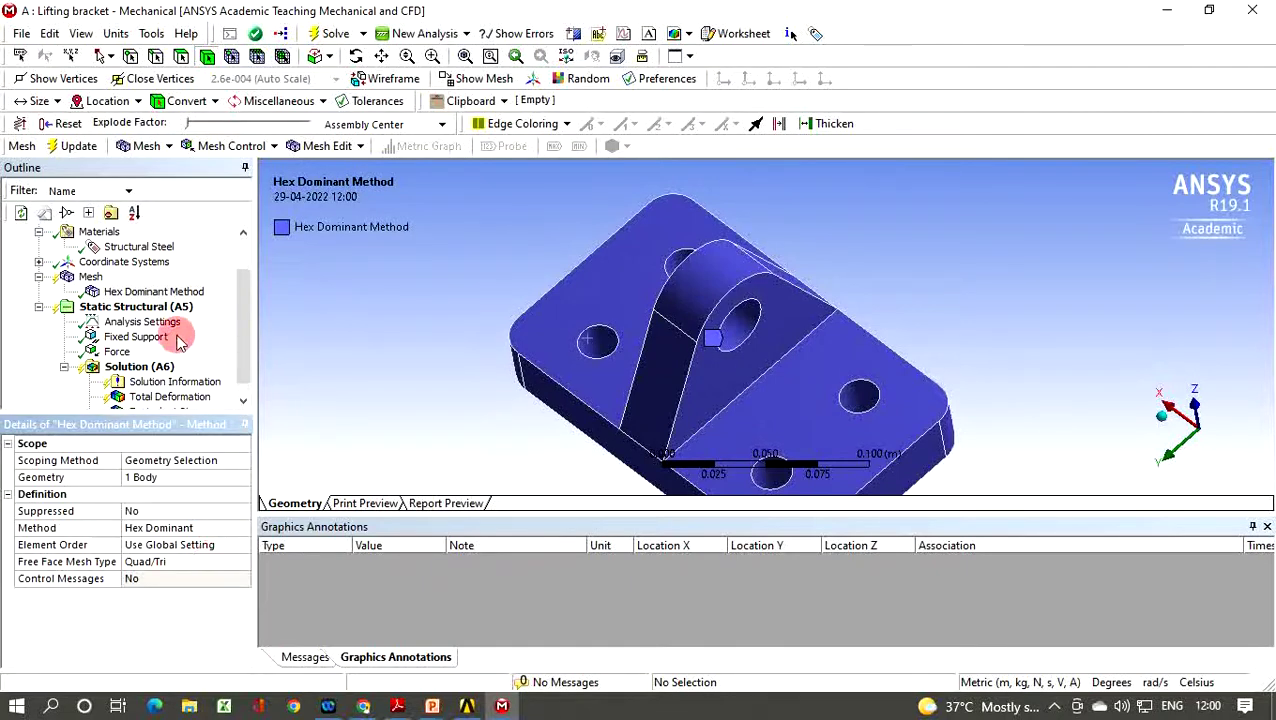
click(89, 279)
right_click(89, 279)
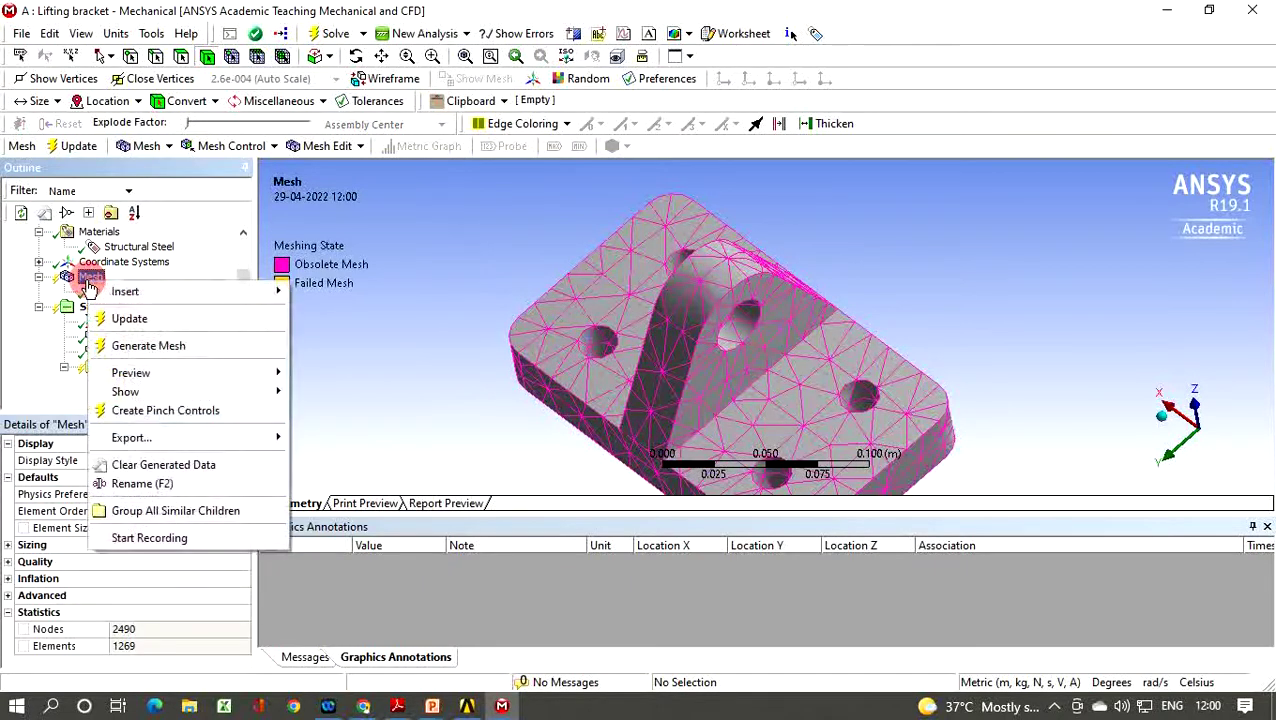
Step: Update the mesh to hex-dominant (4593 nodes, 1603 elements) and orbit to inspect the elements
click(135, 323)
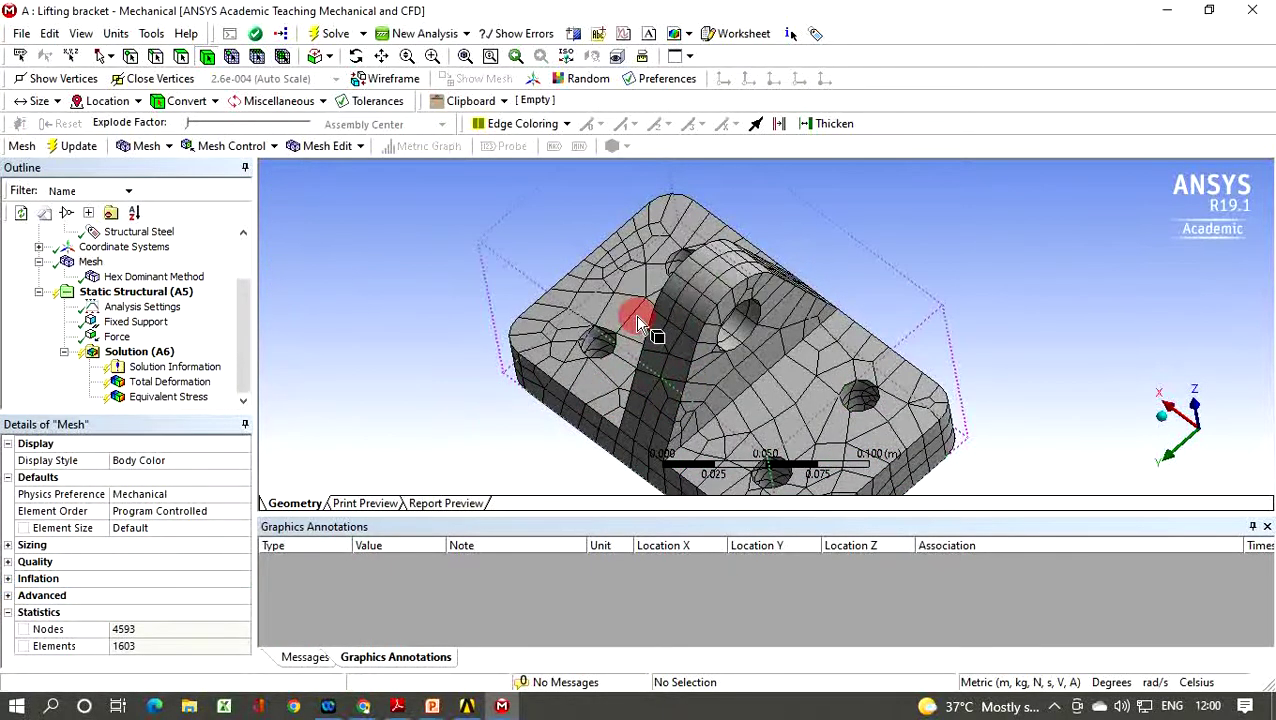
scroll(705, 308, up, 3)
scroll(620, 310, down, 2)
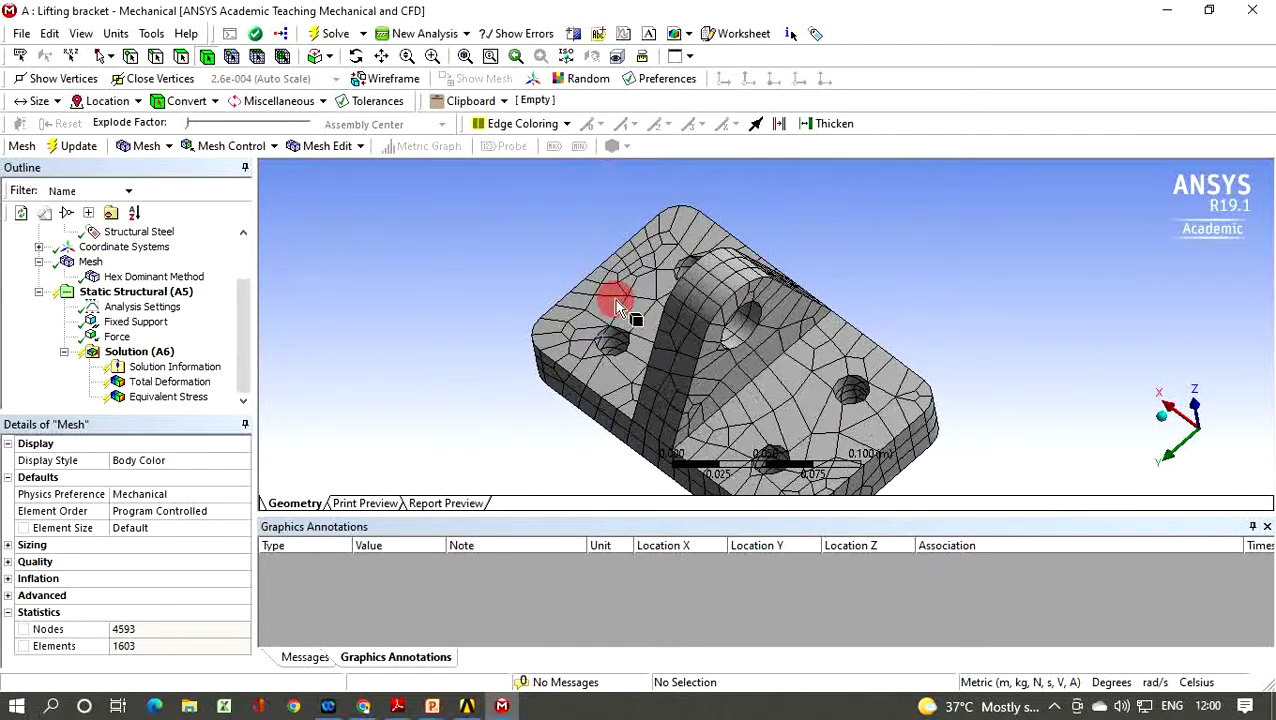
middle_drag(620, 310, 898, 286)
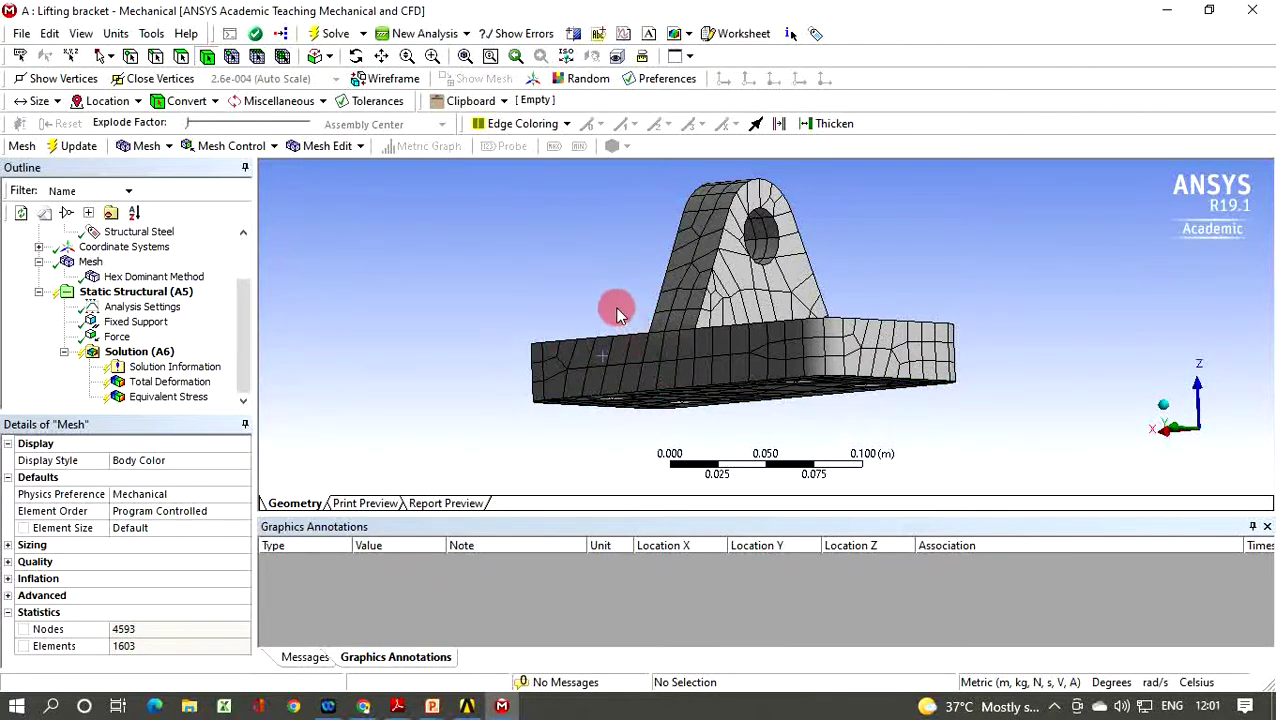
middle_drag(616, 313, 680, 310)
click(140, 352)
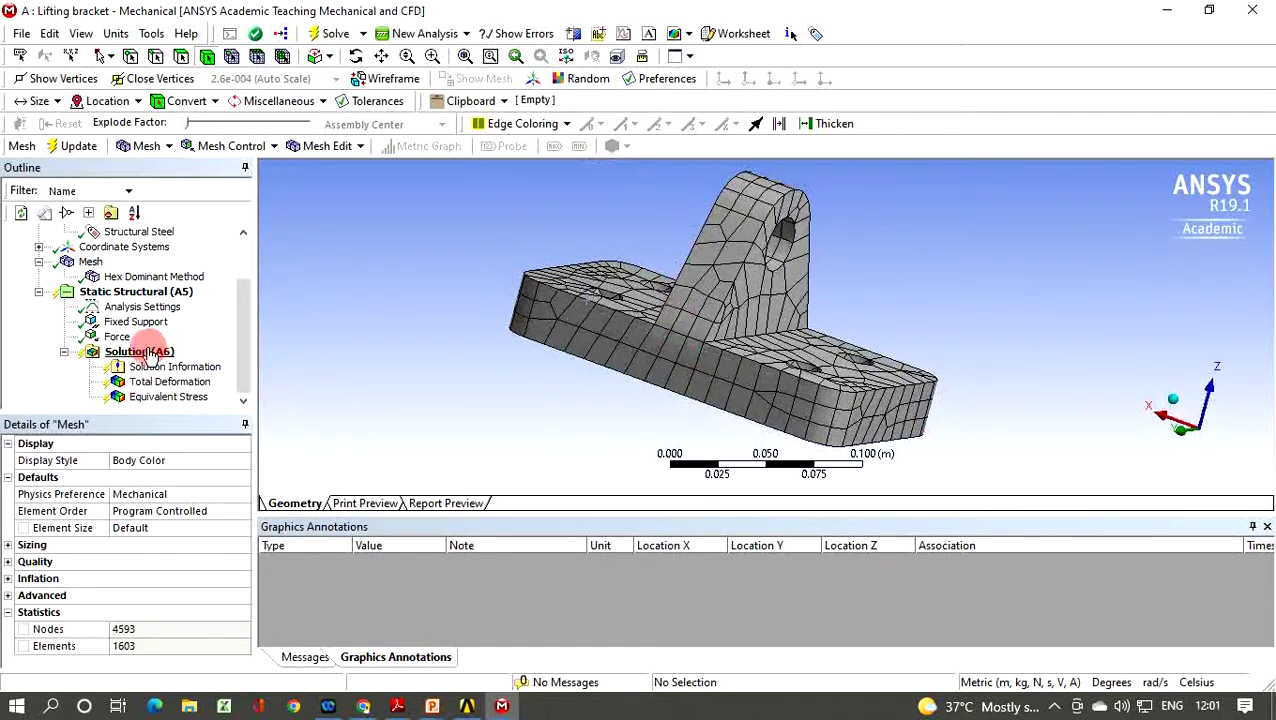
right_click(146, 353)
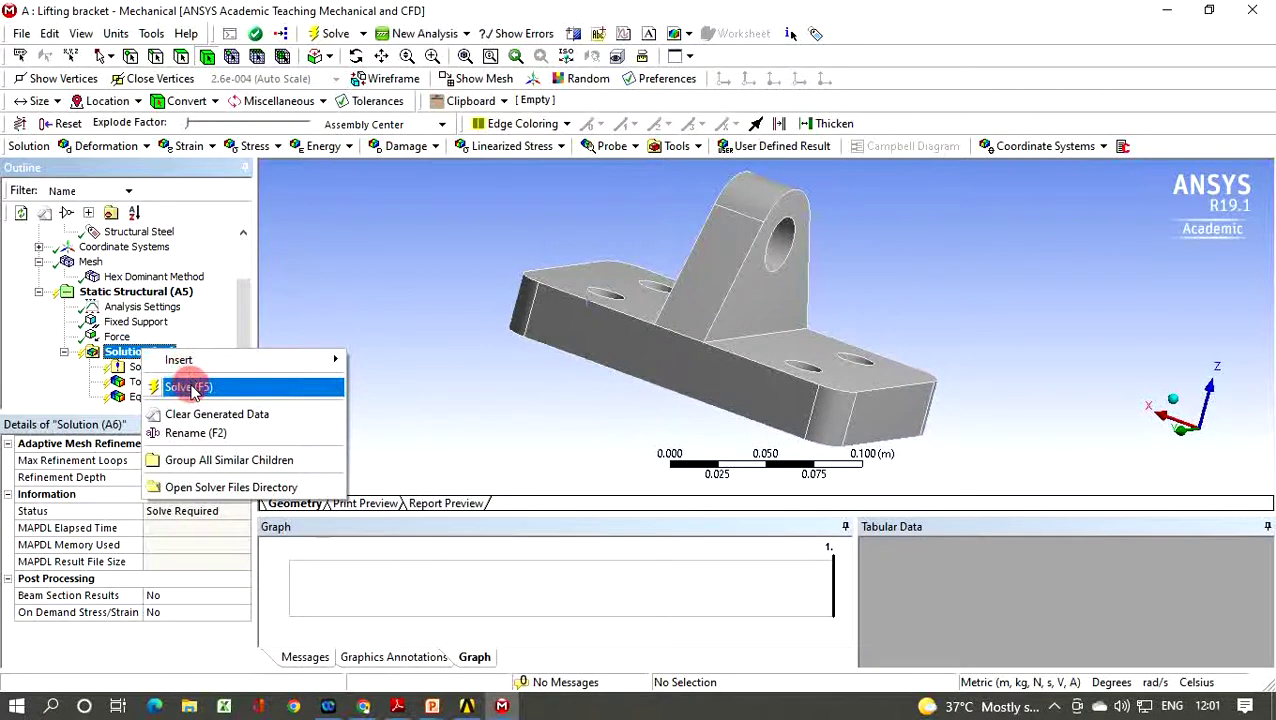
Step: Solve, then view total deformation (max 5.122e-6 m) and equivalent stress peaking at 2.4063e7 Pa
click(190, 388)
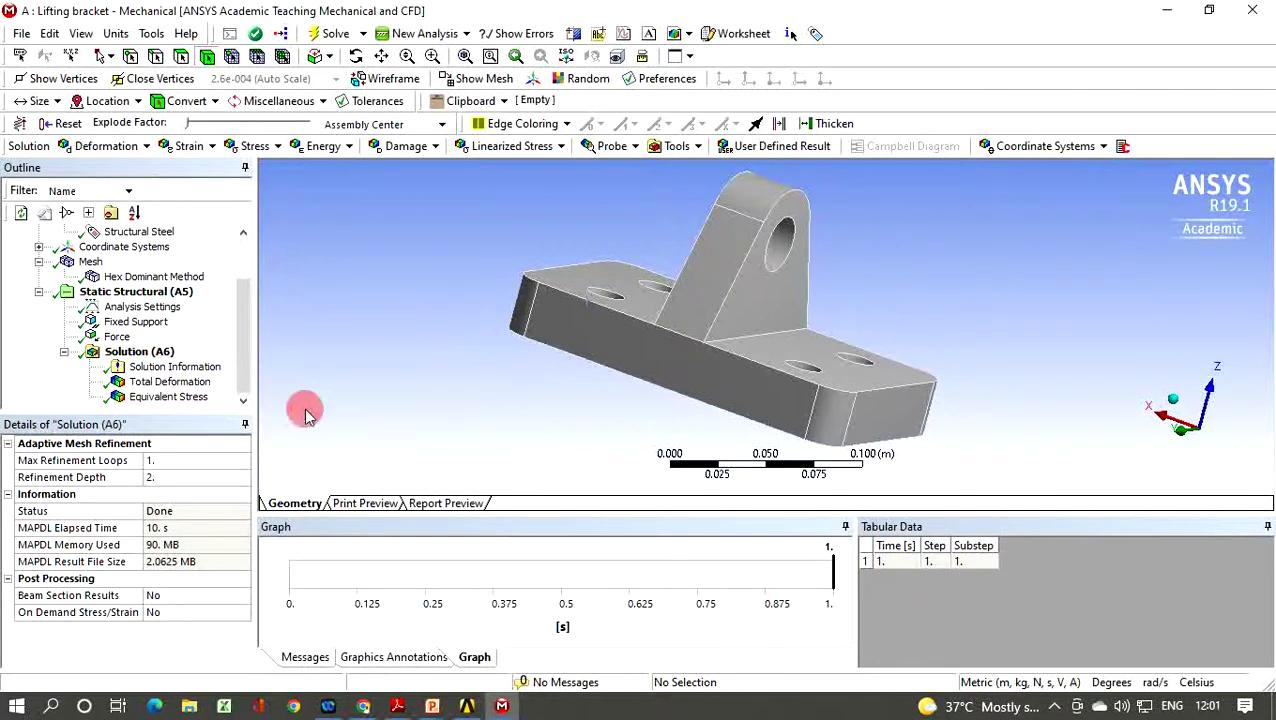
click(162, 384)
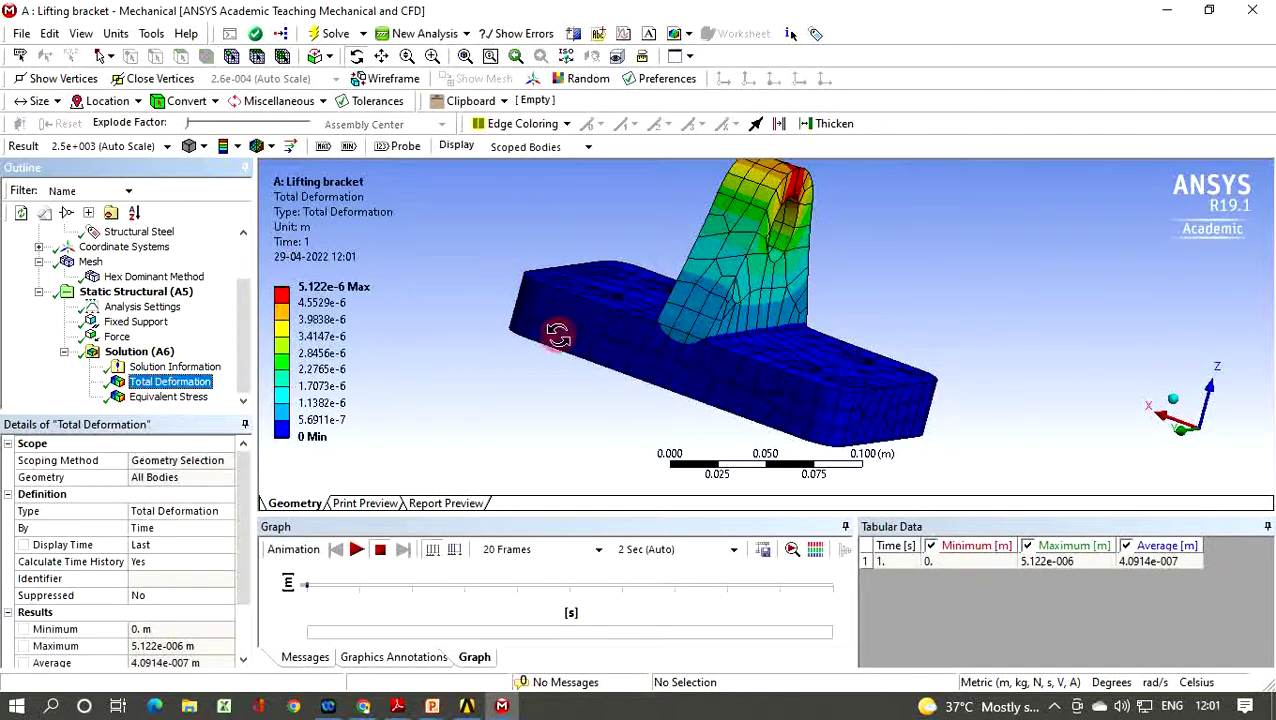
click(345, 320)
click(378, 310)
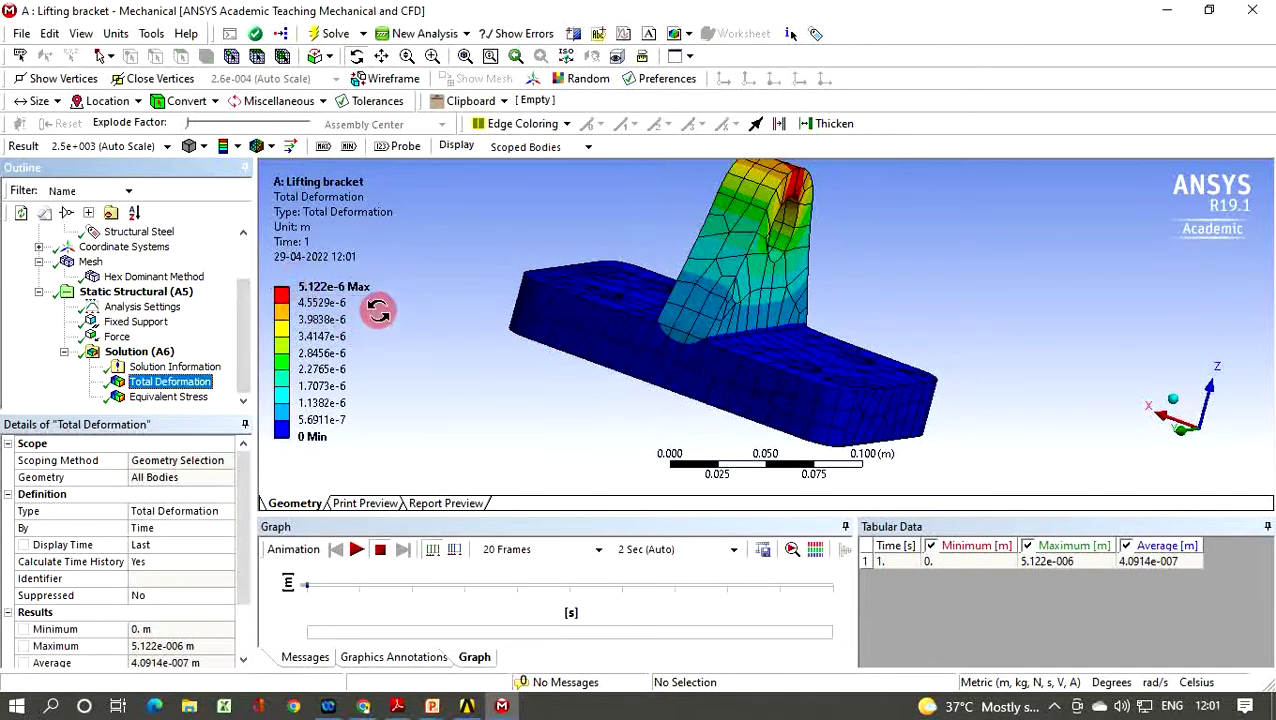
click(158, 402)
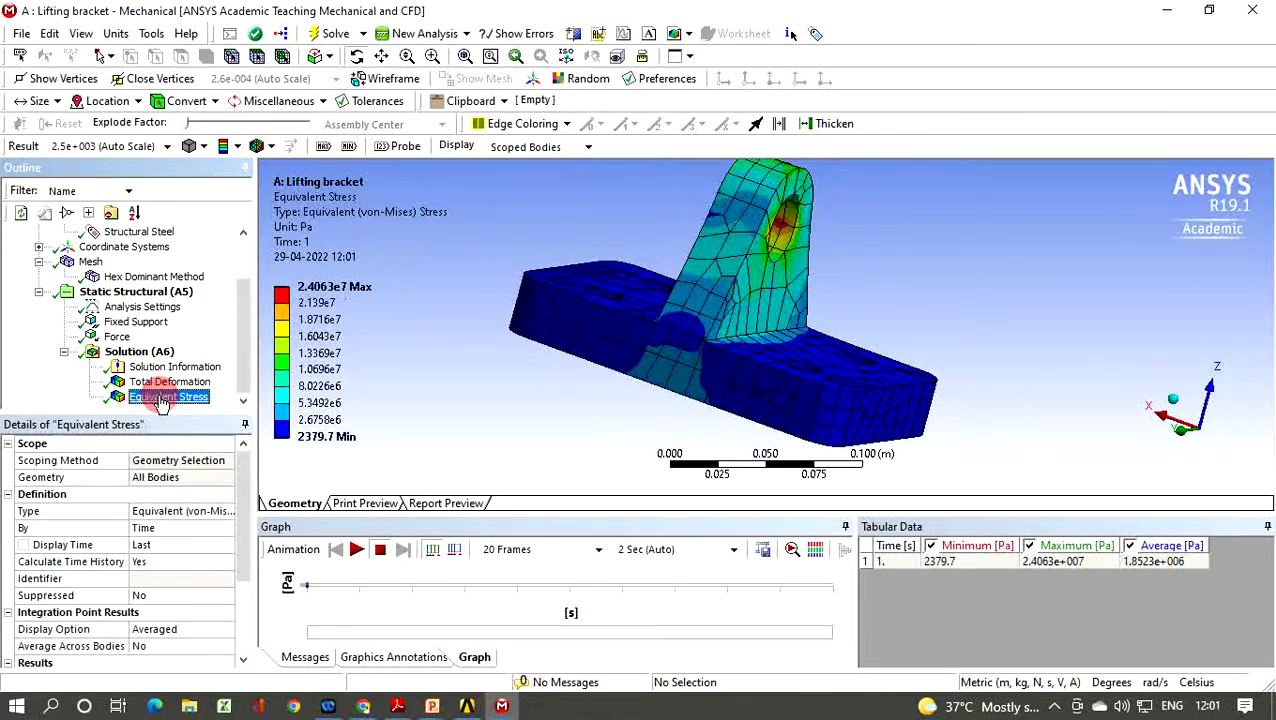
click(810, 288)
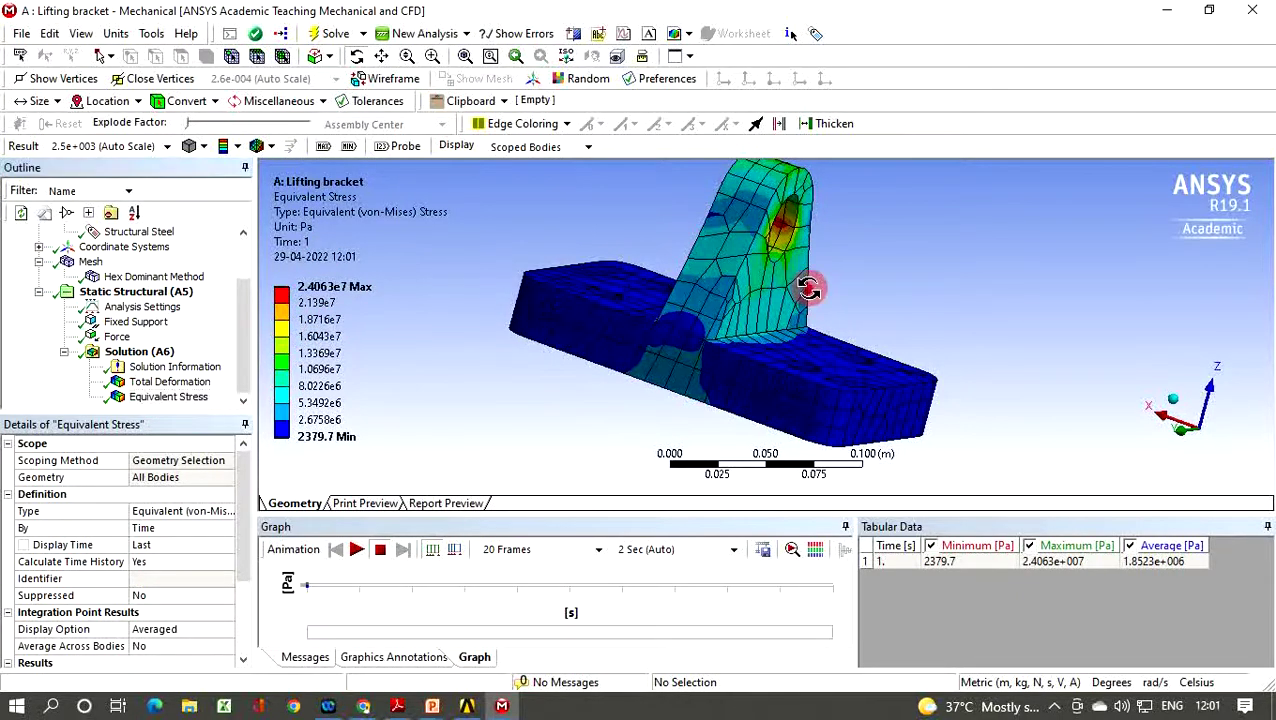
middle_drag(810, 288, 874, 318)
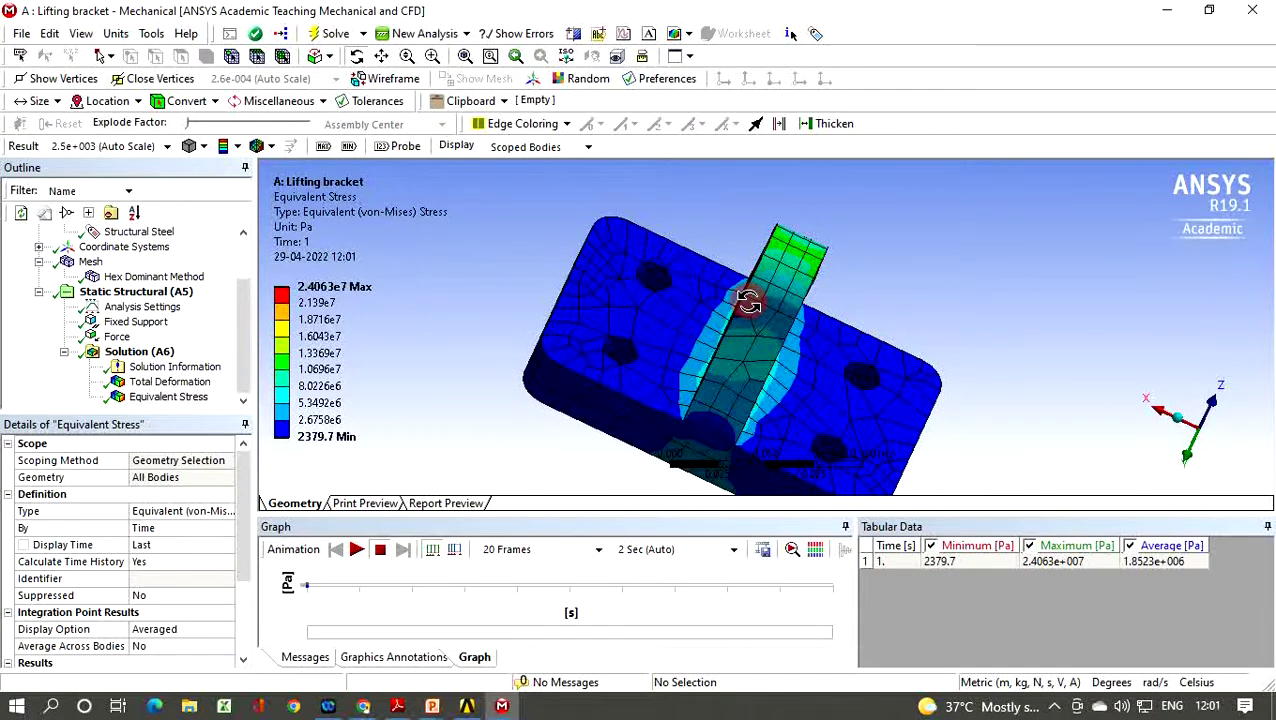
middle_drag(818, 340, 718, 251)
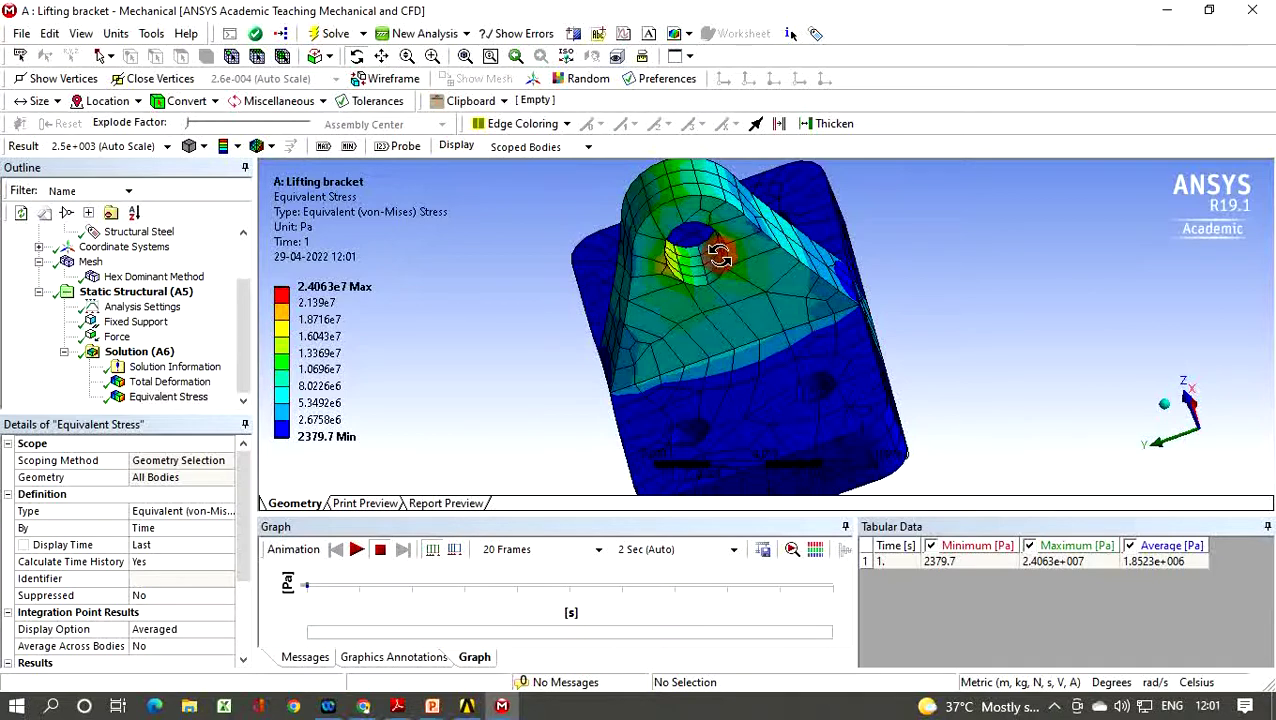
right_click(90, 267)
Step: Add a Refinement control on the lug's pin-hole inner face, picked with the Face filter, at level 1
mouse_move(125, 275)
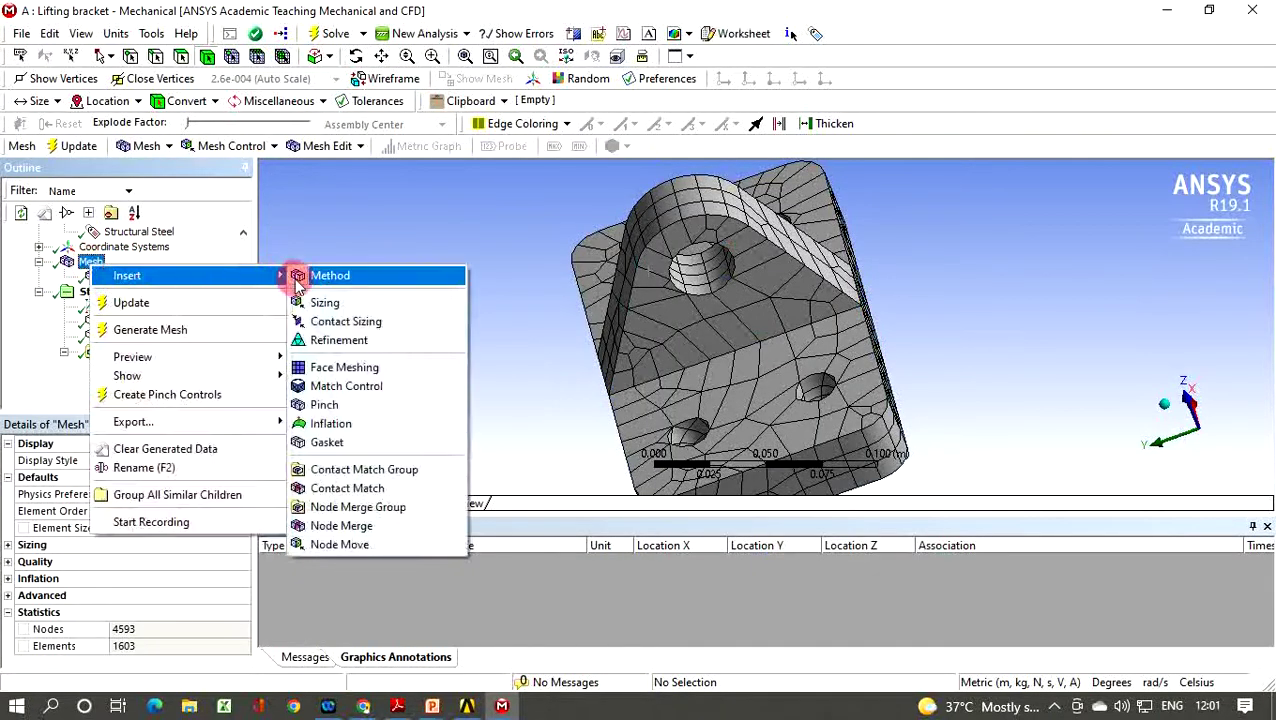
click(340, 341)
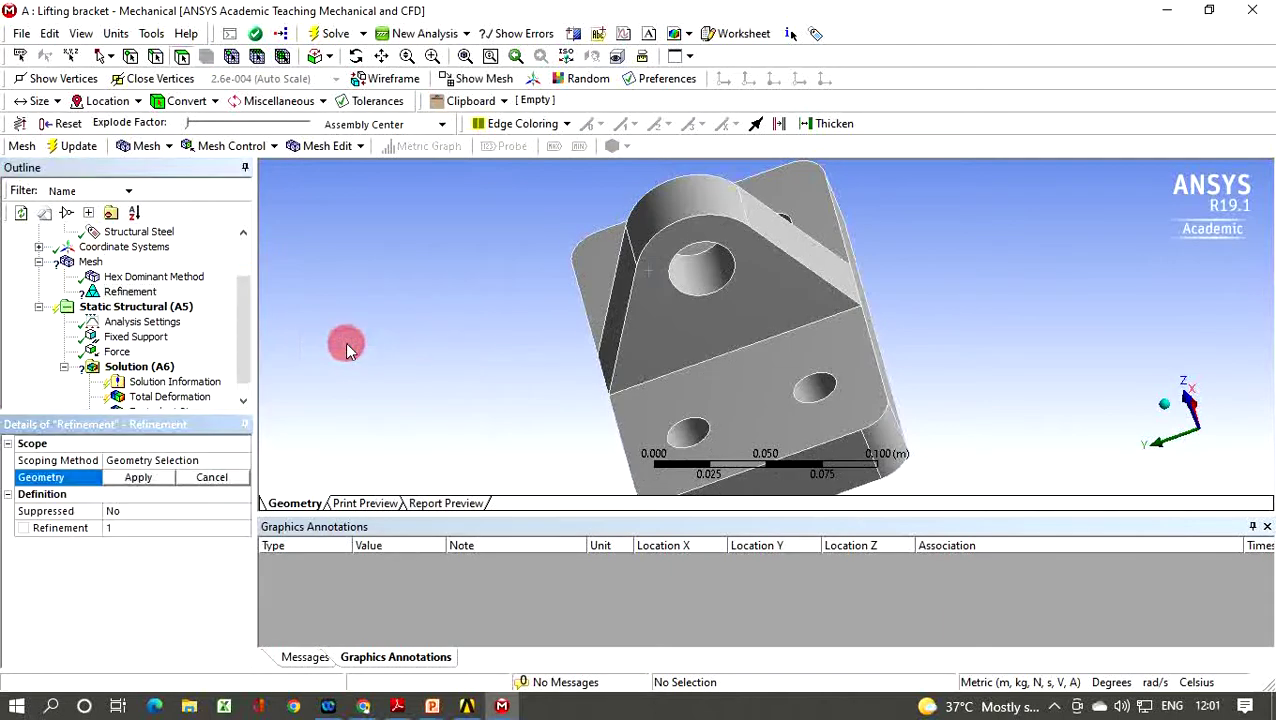
click(138, 480)
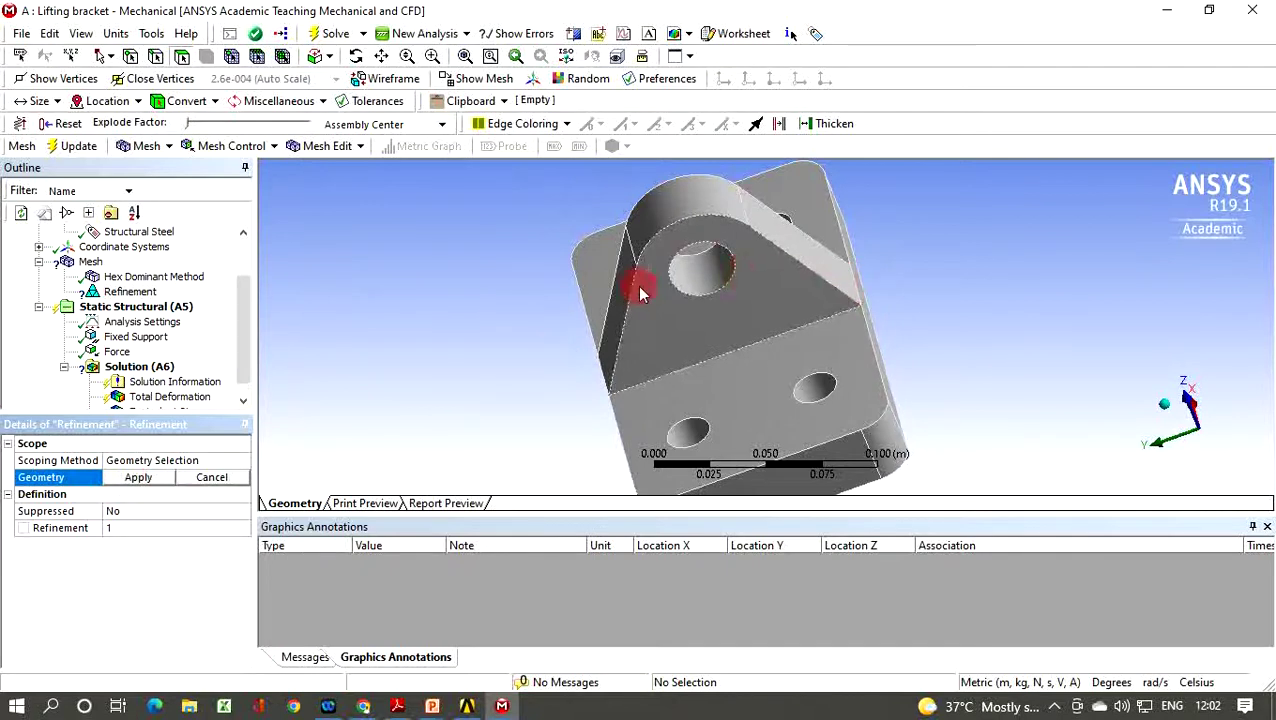
click(183, 58)
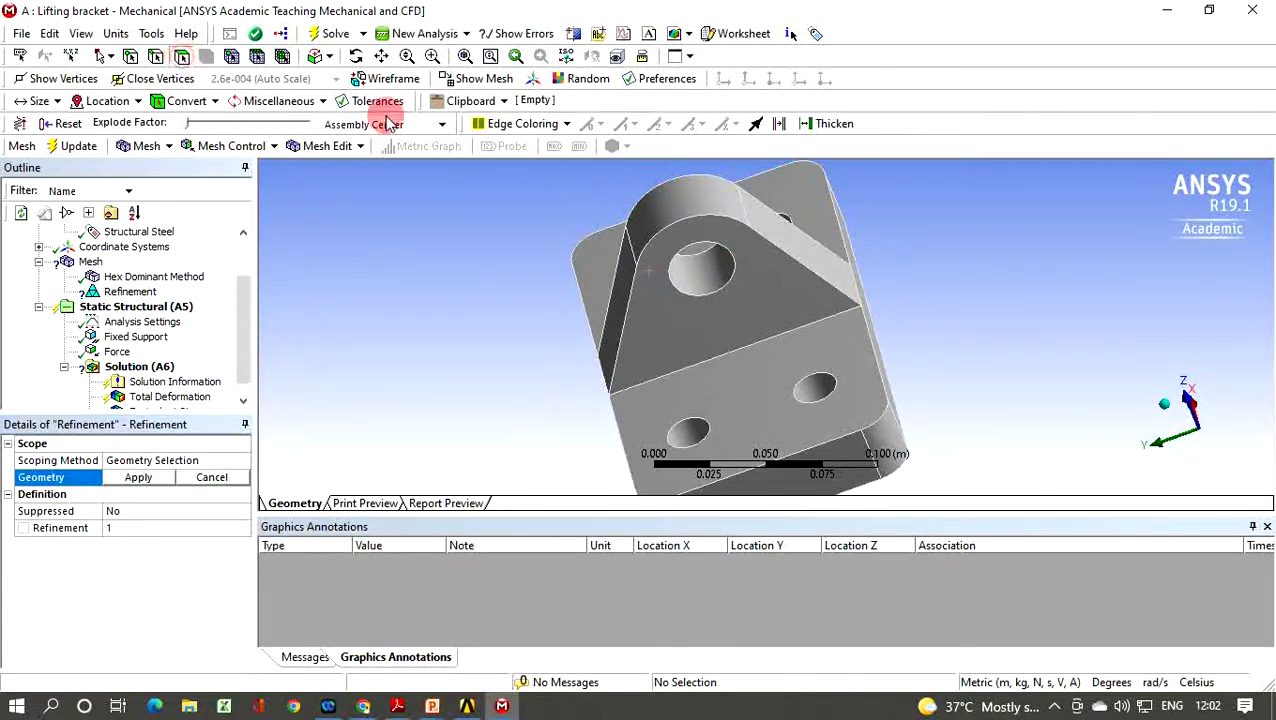
click(709, 281)
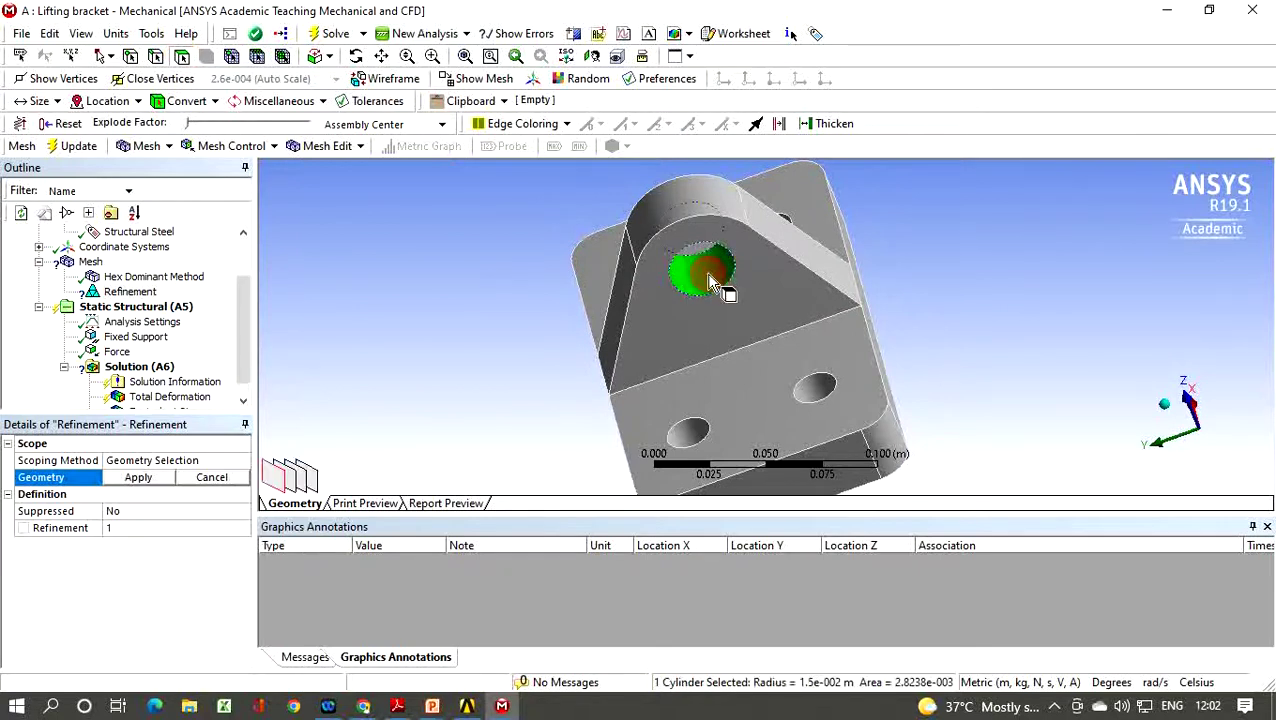
click(138, 479)
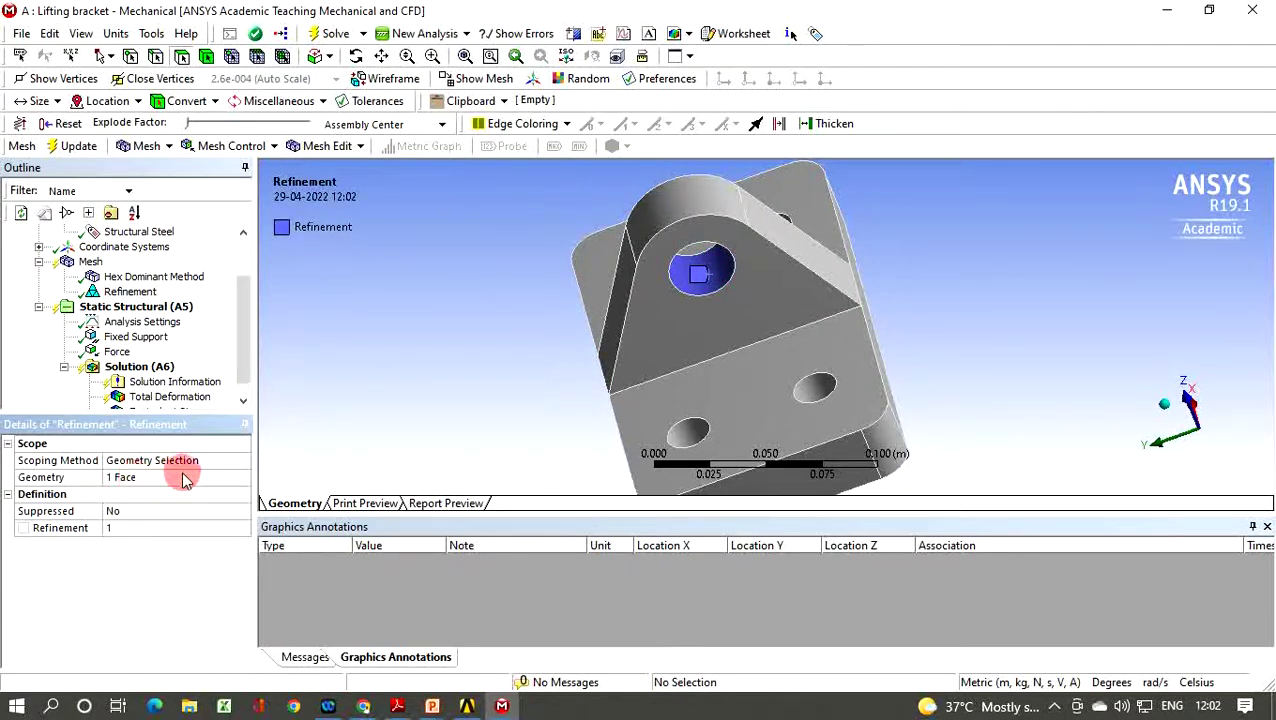
click(129, 528)
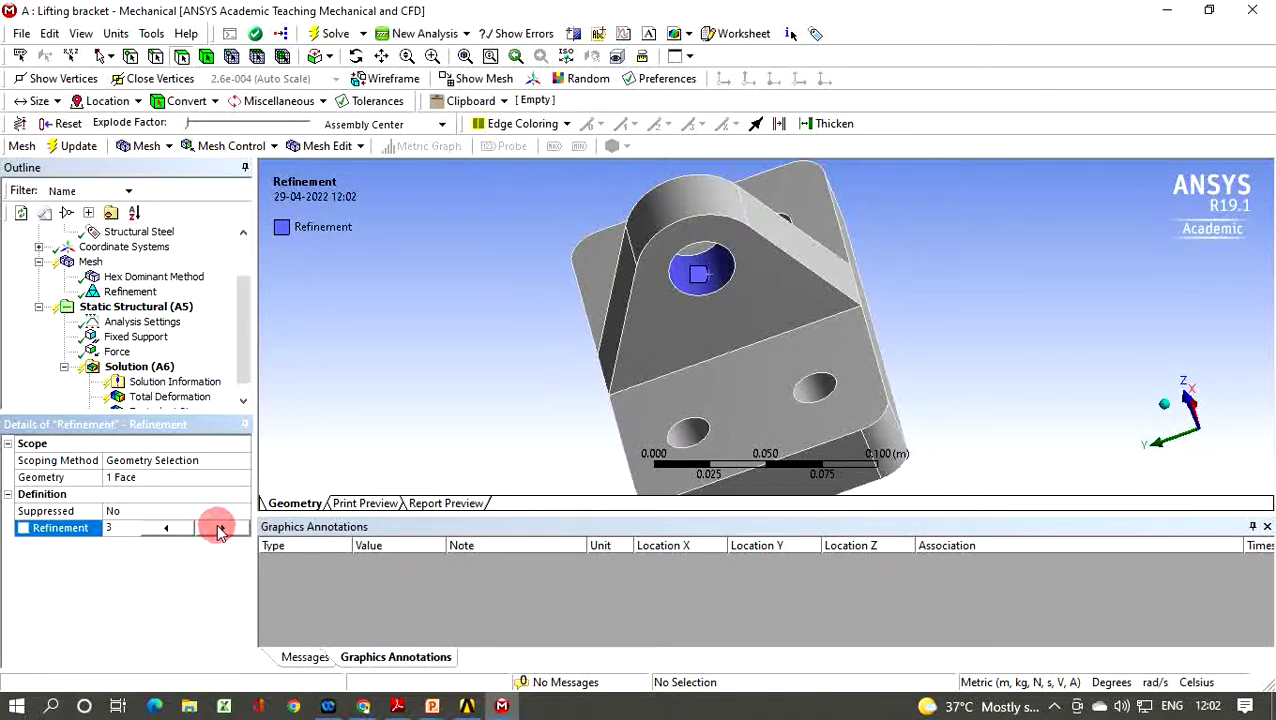
click(165, 528)
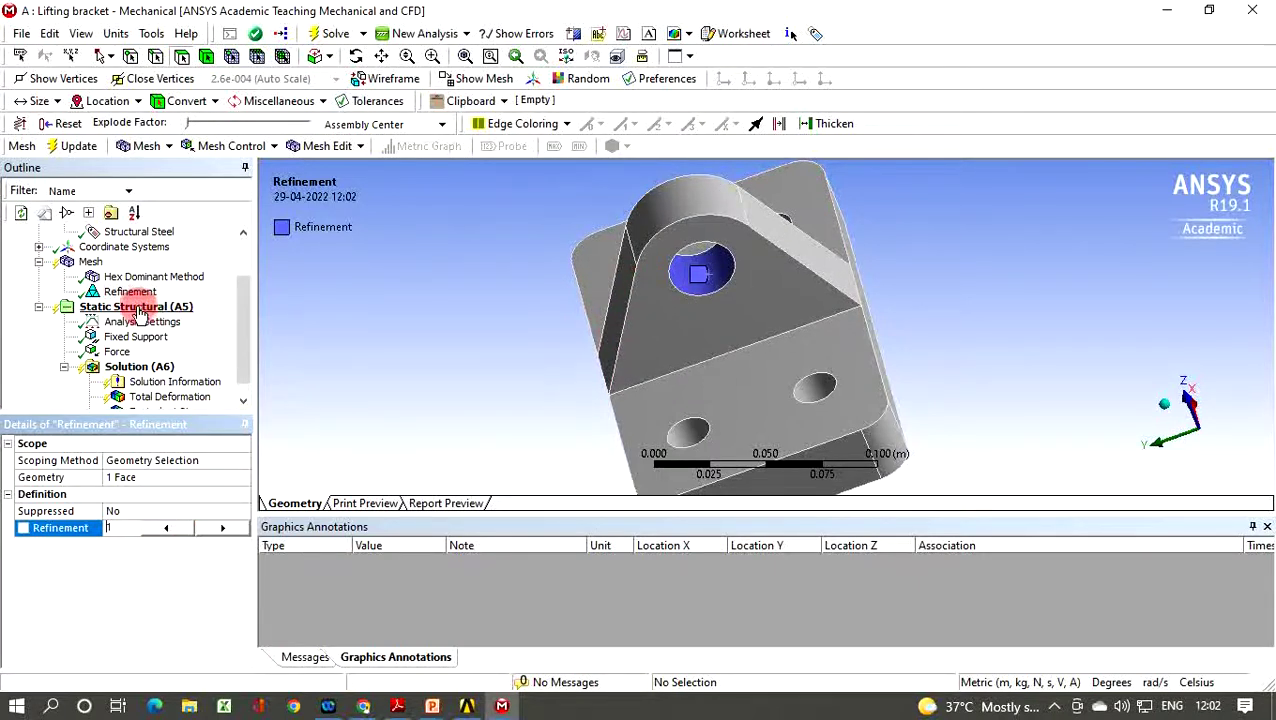
click(92, 263)
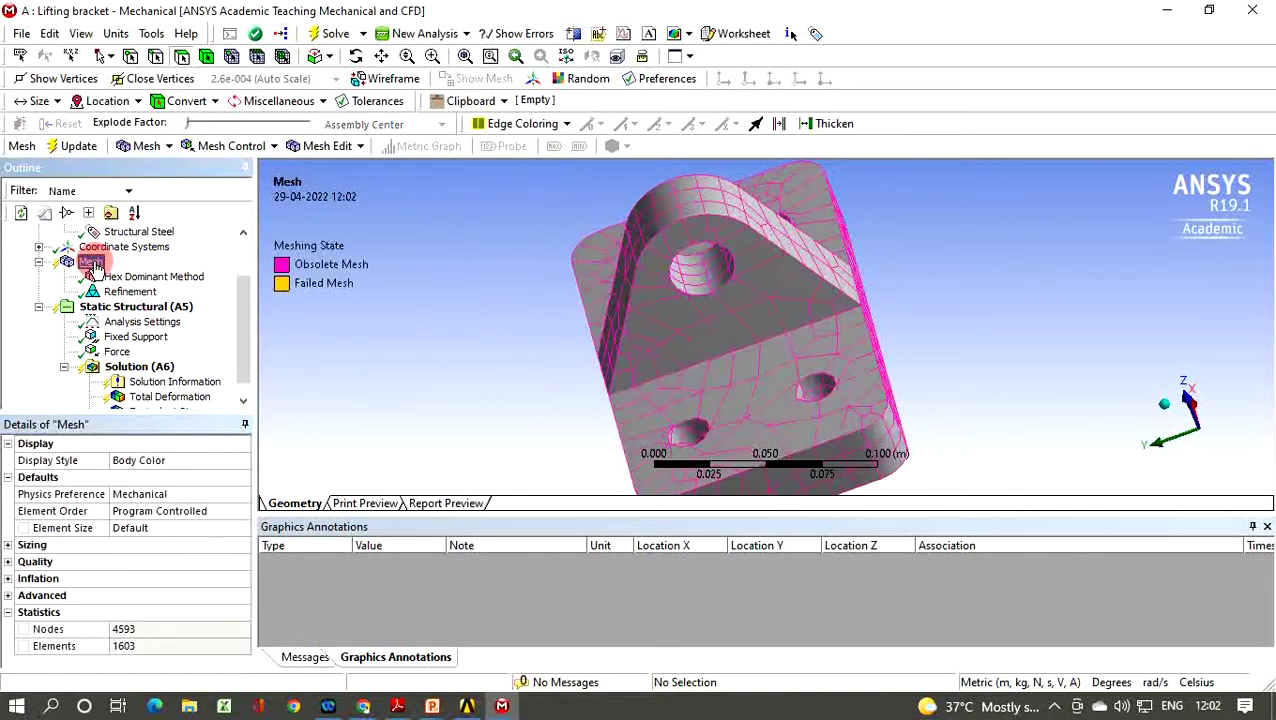
Step: Update the mesh with the hole refinement (5054 nodes, 2852 elements) and orbit around the pin hole
right_click(93, 265)
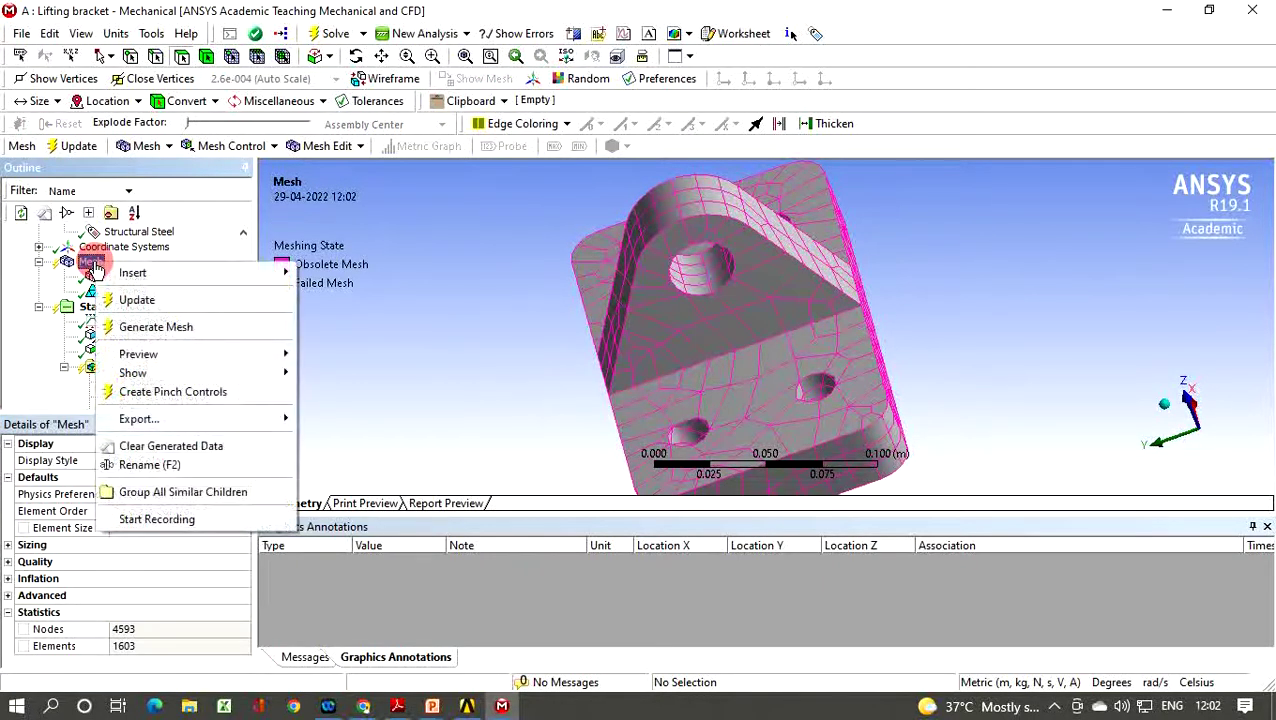
click(148, 299)
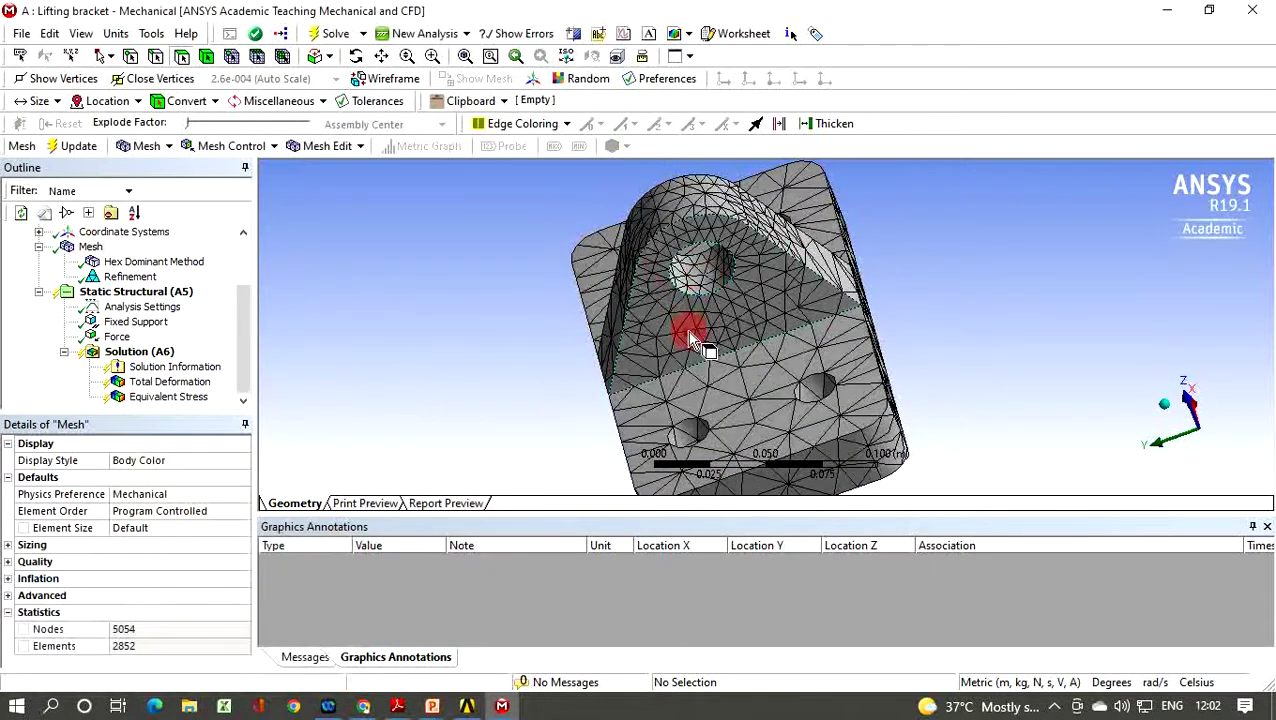
middle_drag(700, 345, 666, 276)
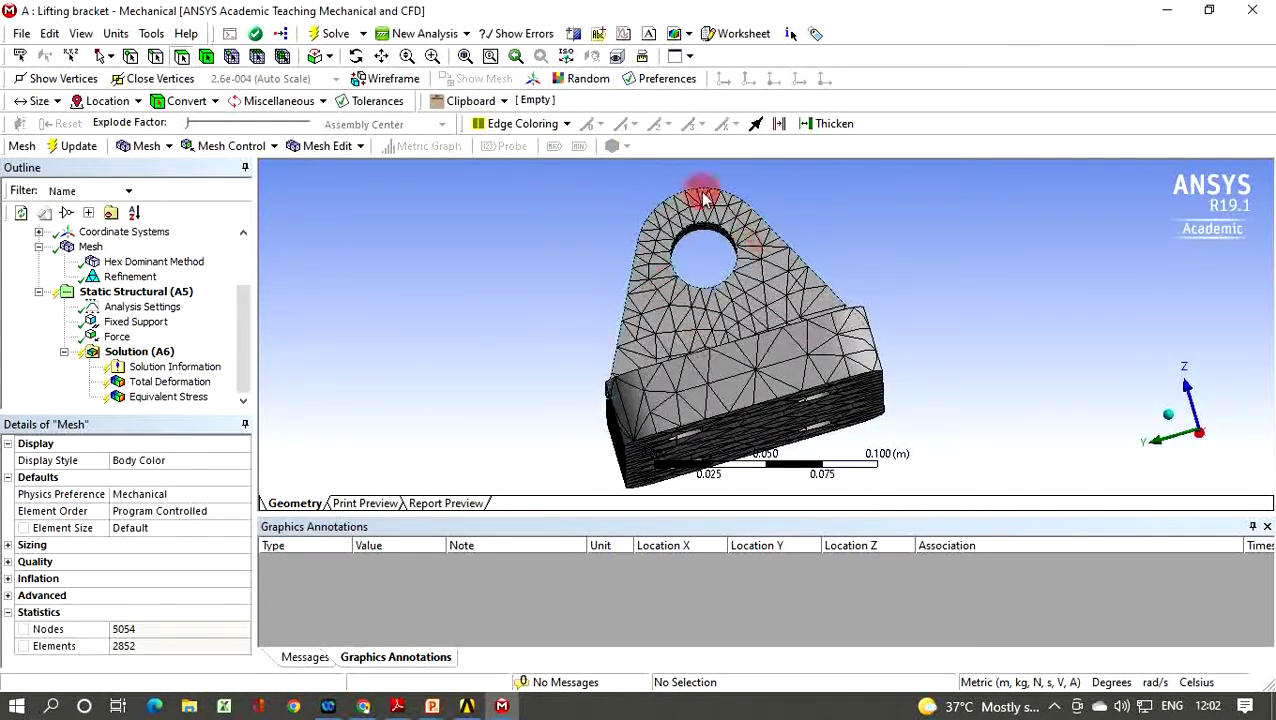
middle_drag(703, 198, 778, 281)
Step: Check the refined mesh statistics and re-solve the analysis
click(139, 351)
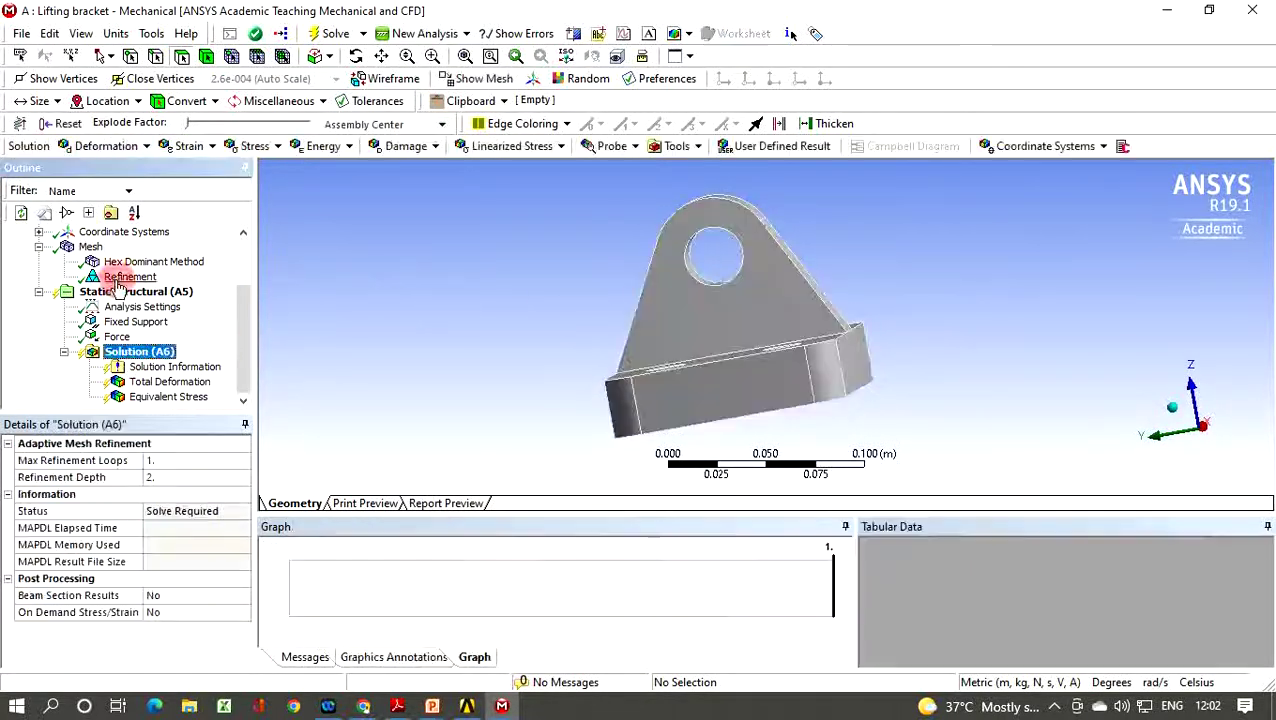
click(89, 246)
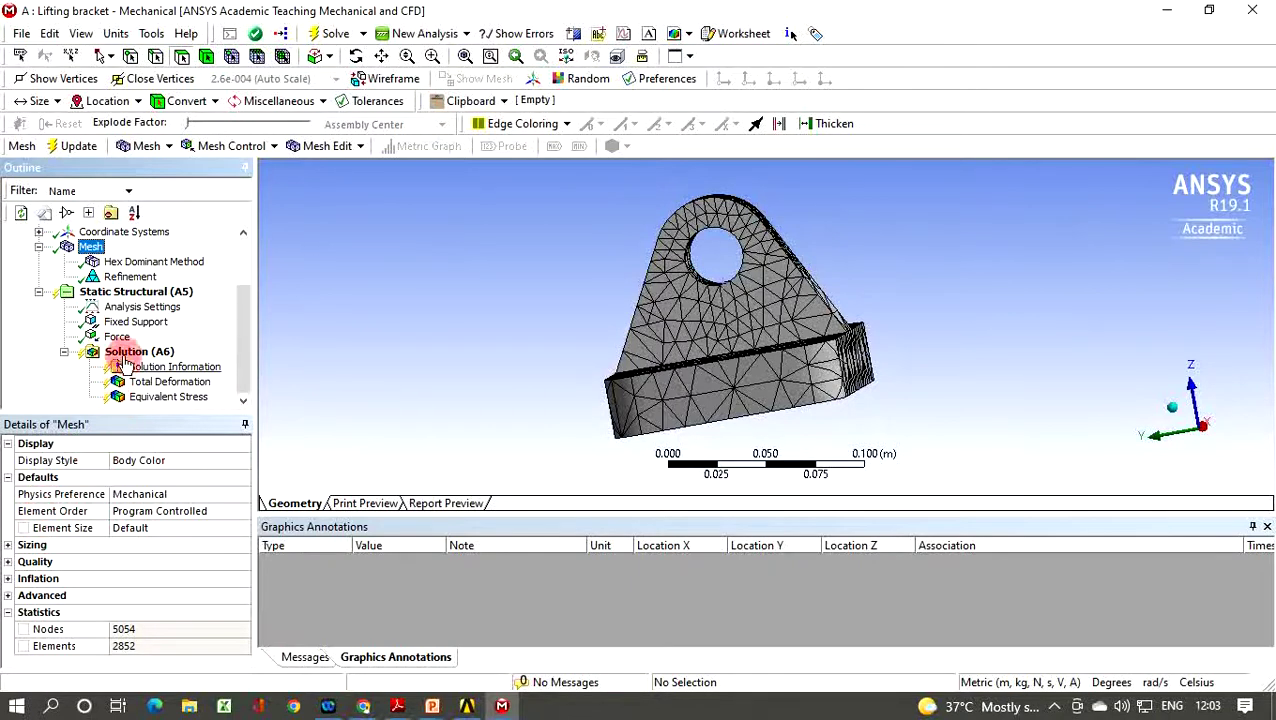
right_click(145, 354)
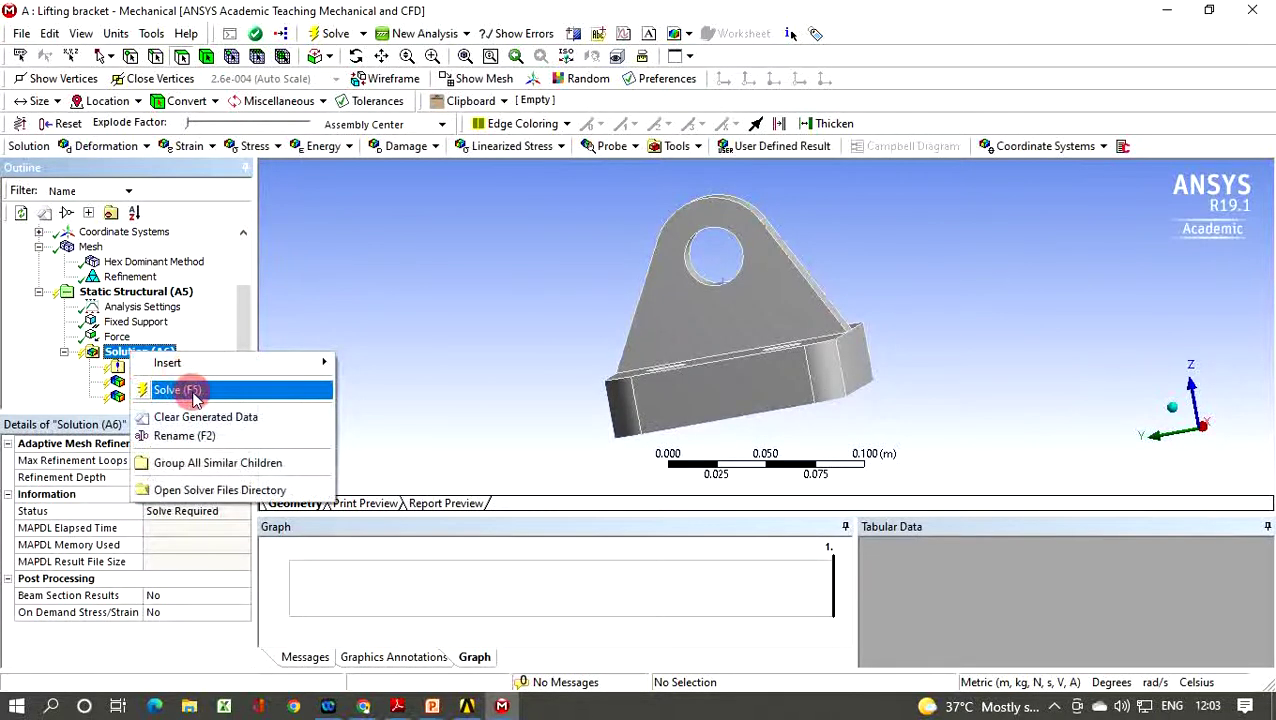
click(178, 390)
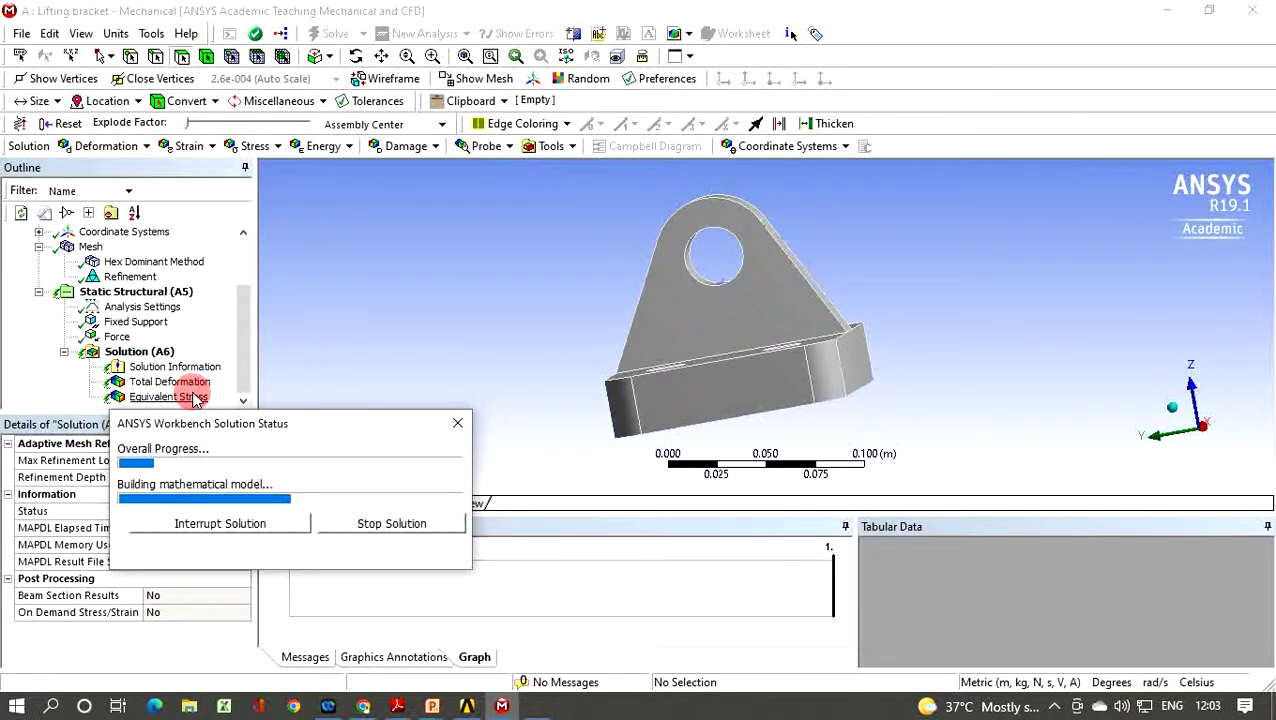
Step: Review deformation peaking at 5.2456e-6 m and equivalent stress at 2.287e7 Pa, then stop the animation
click(170, 382)
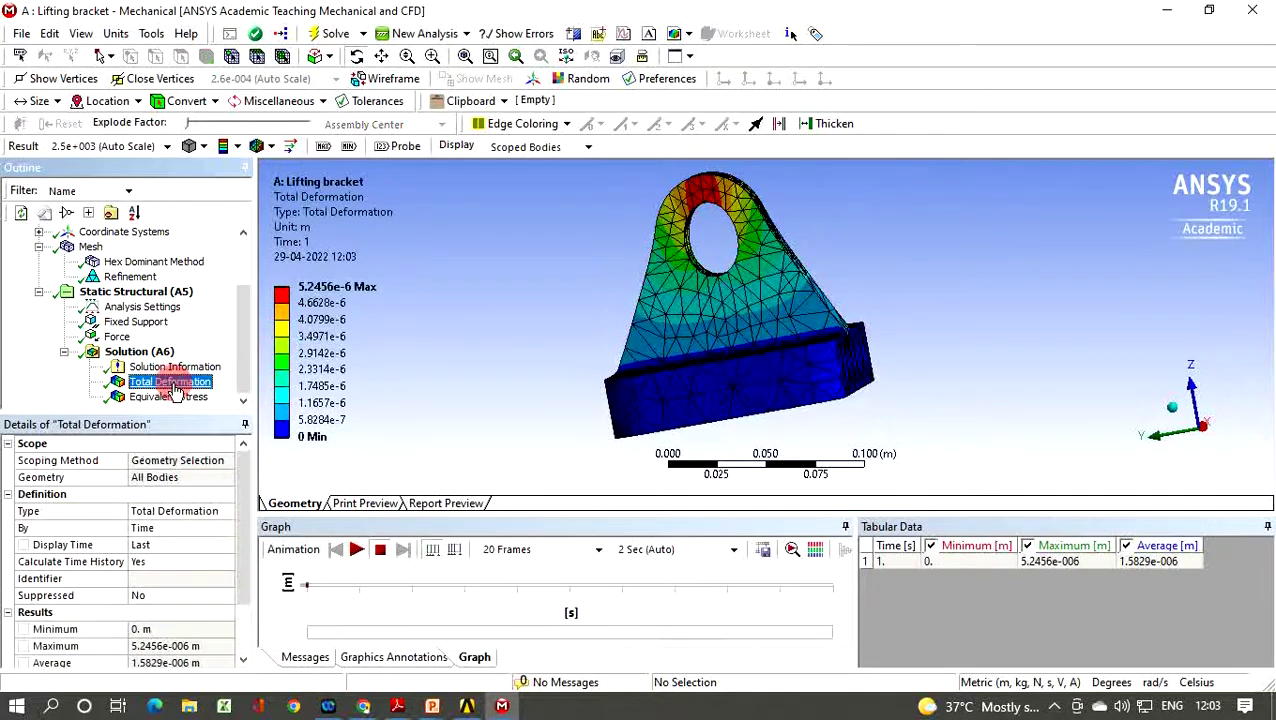
click(303, 303)
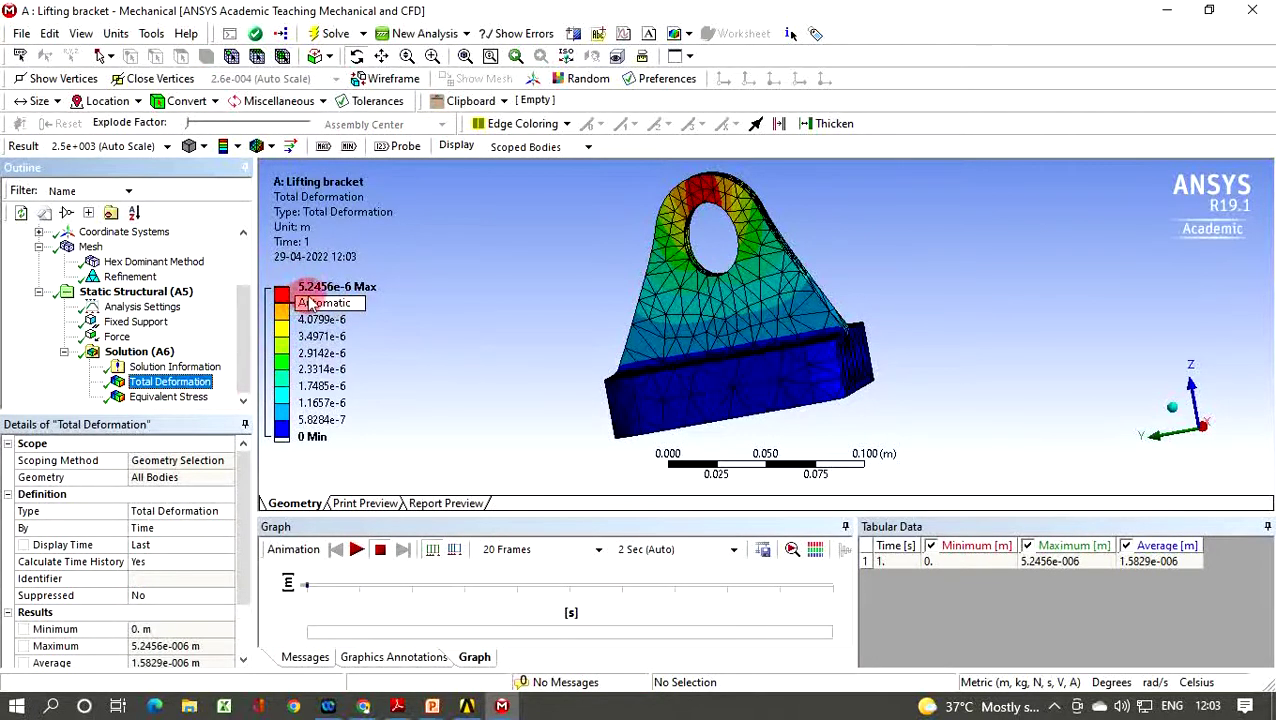
click(168, 397)
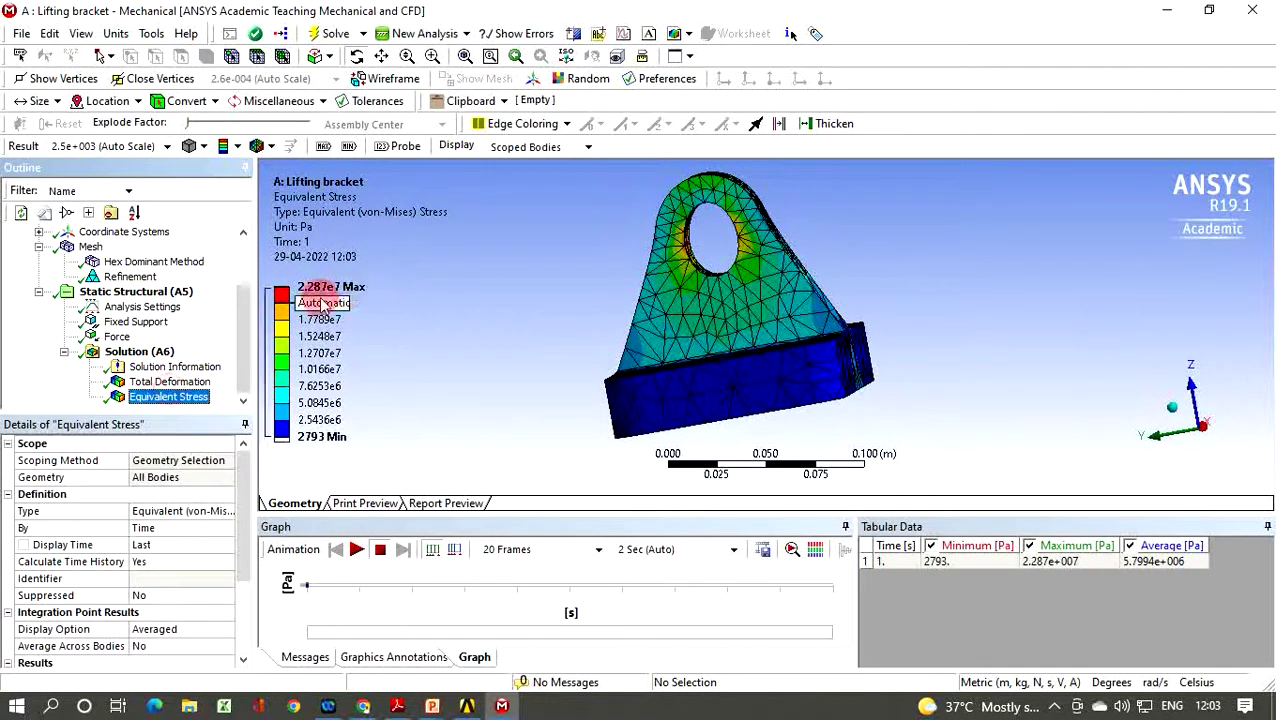
drag(690, 285, 717, 351)
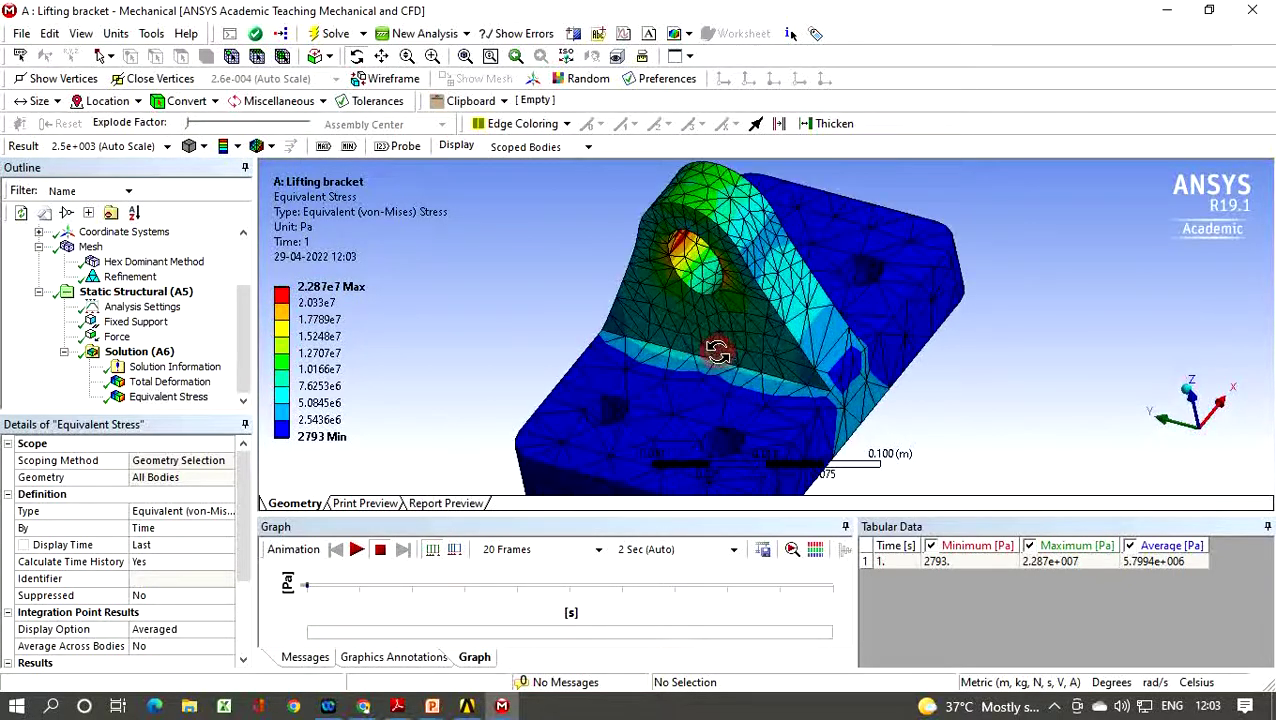
click(381, 550)
click(132, 279)
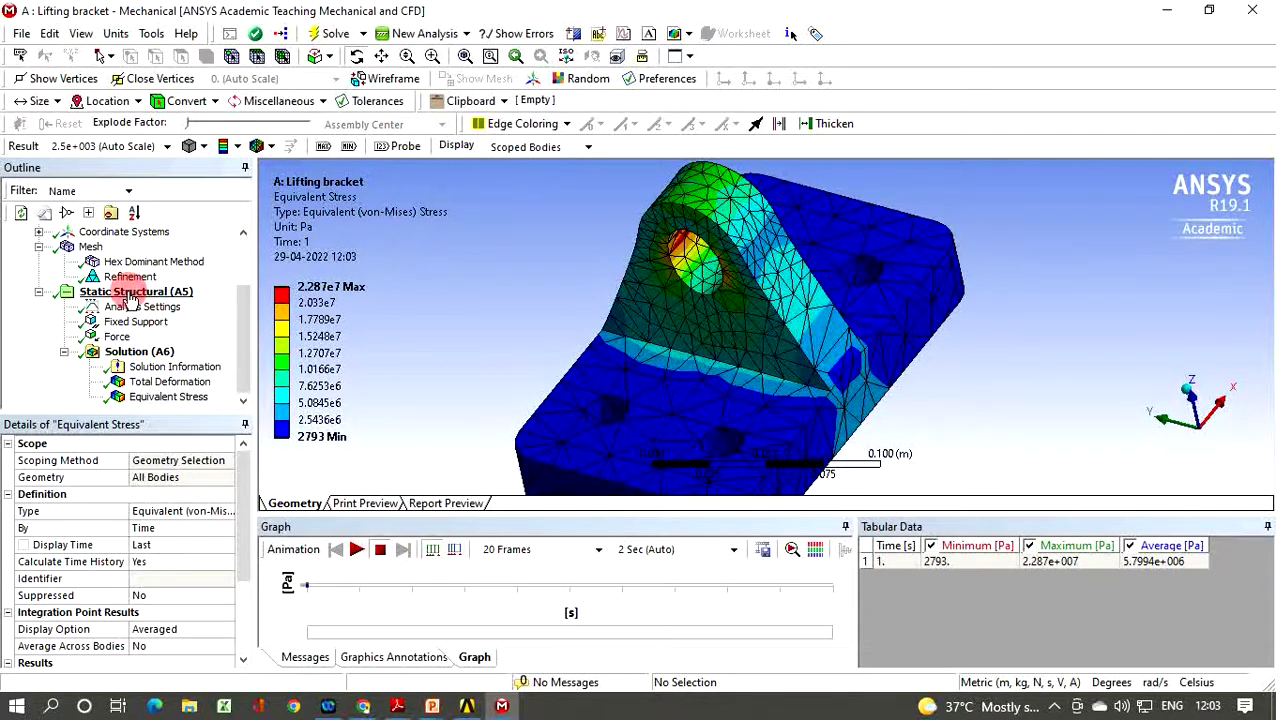
Step: Raise the pin-hole refinement level from 1 to 2
click(132, 279)
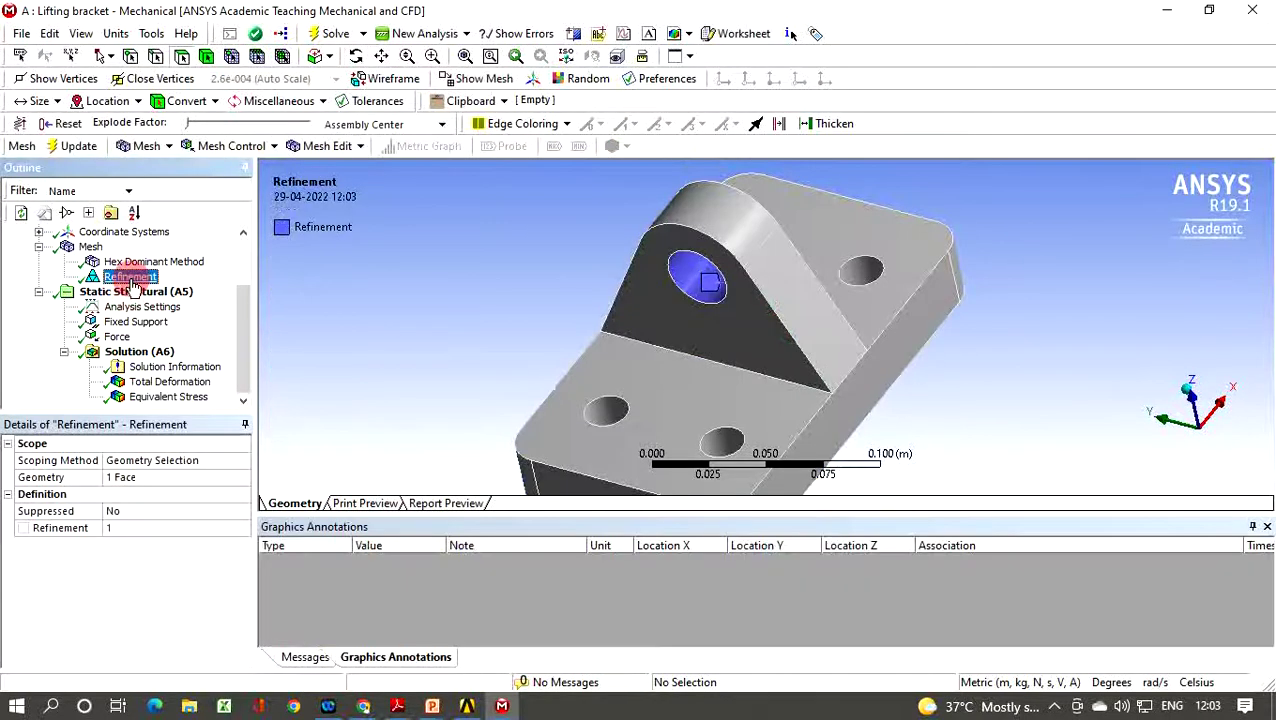
click(168, 530)
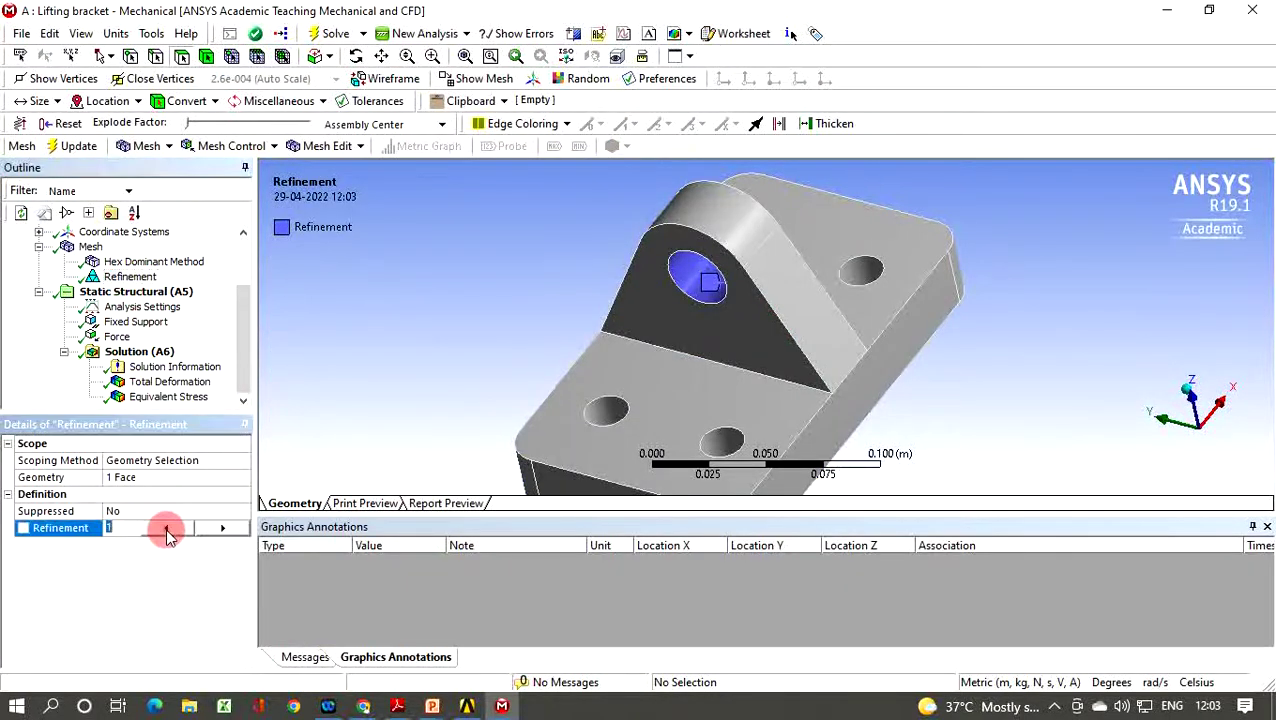
click(220, 528)
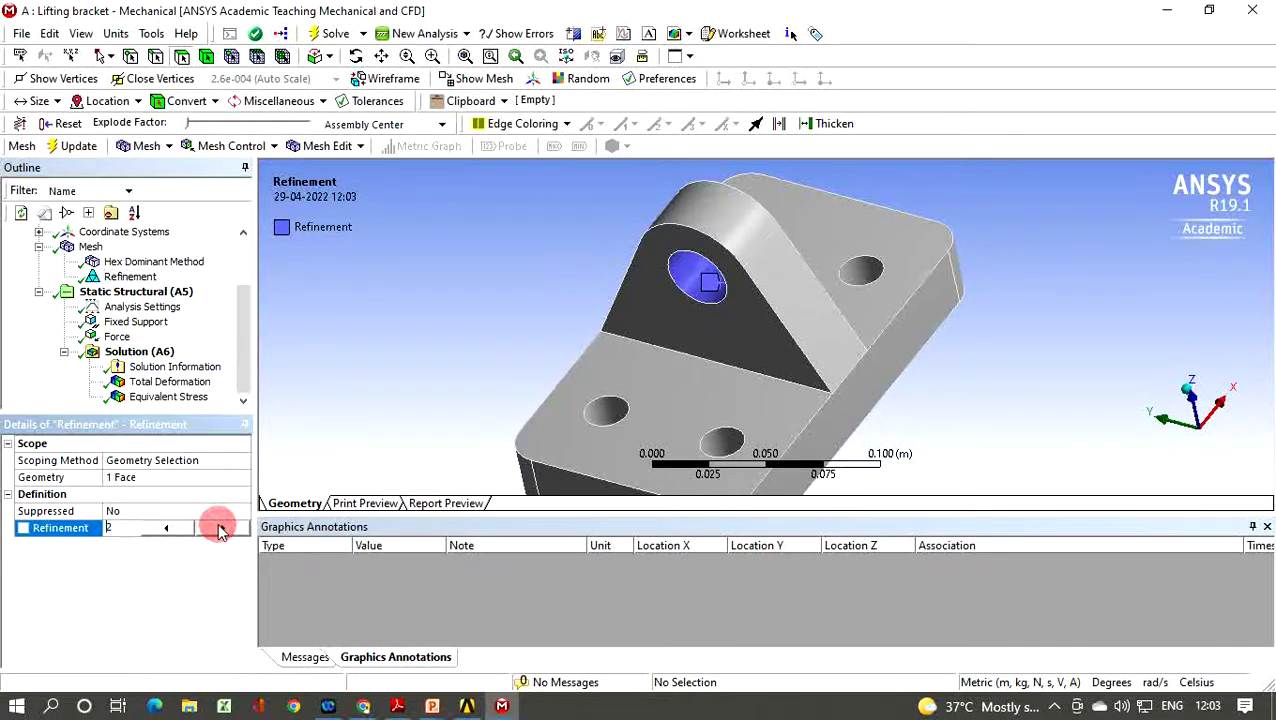
Step: Update the mesh to 10046 nodes and 6165 elements and orbit to inspect the finer hole region
click(90, 246)
right_click(90, 247)
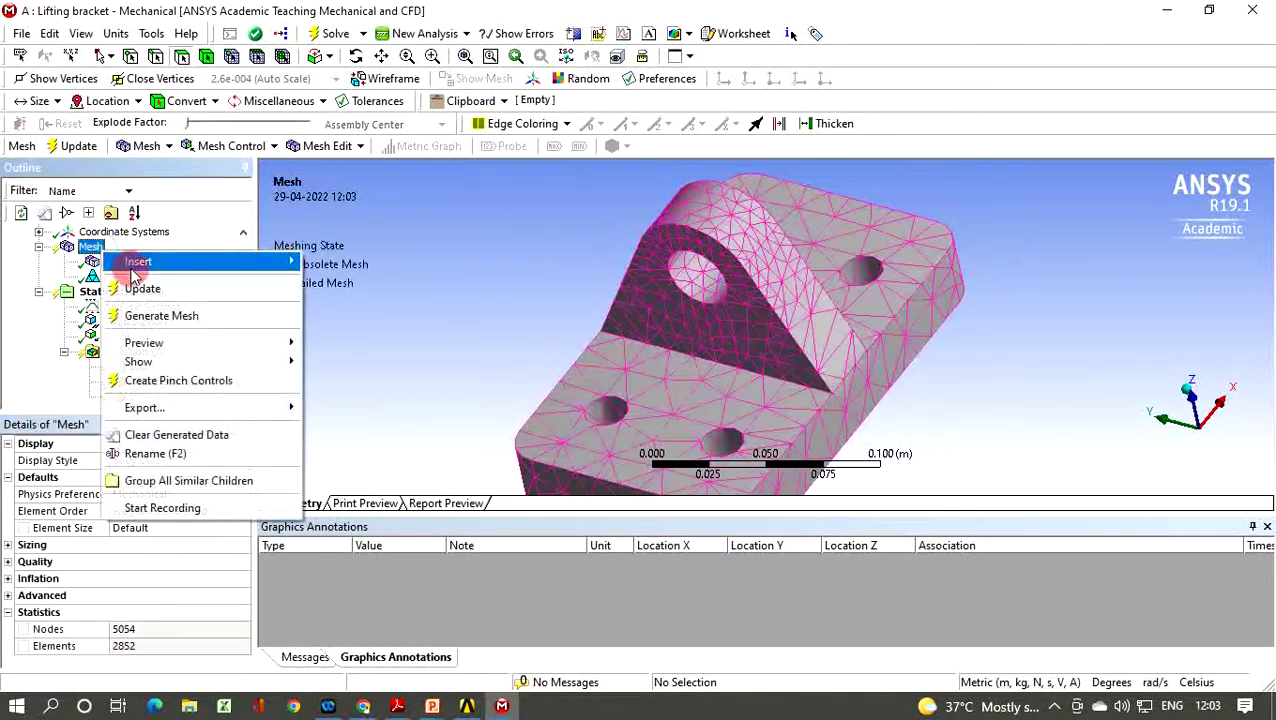
click(142, 288)
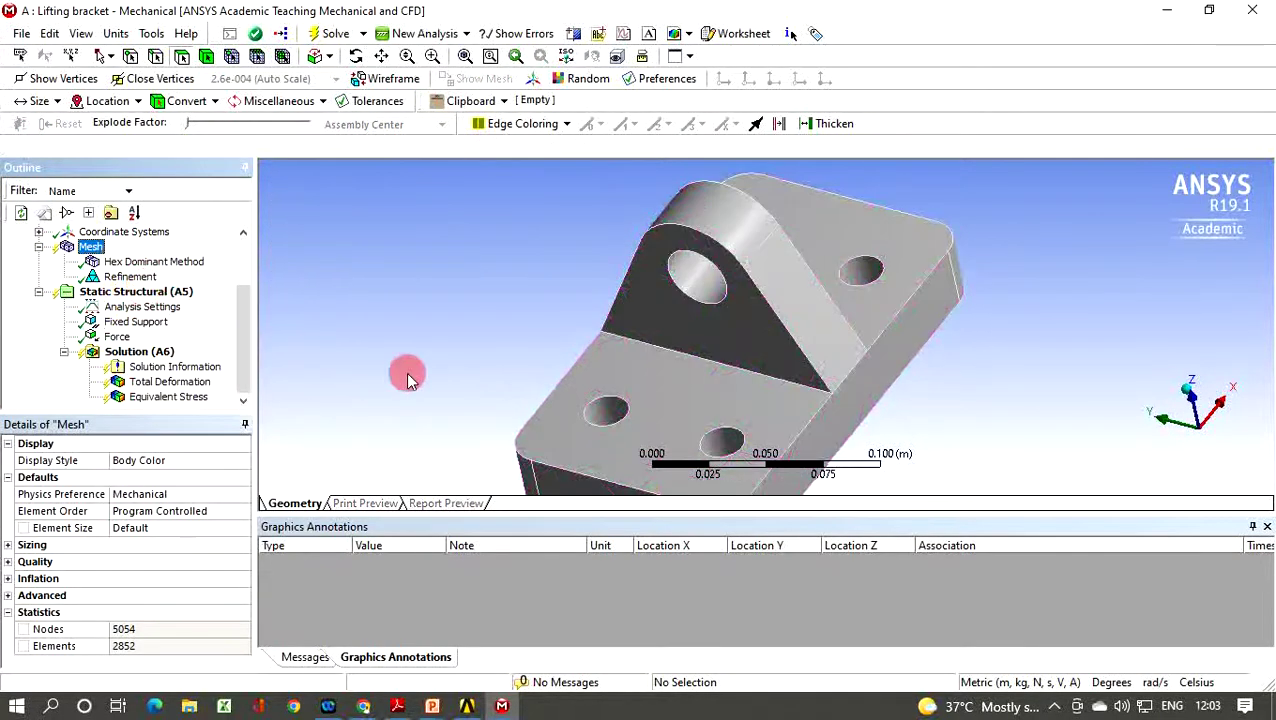
middle_drag(692, 306, 763, 262)
mouse_move(737, 262)
middle_down()
mouse_move(746, 251)
mouse_move(722, 268)
middle_up()
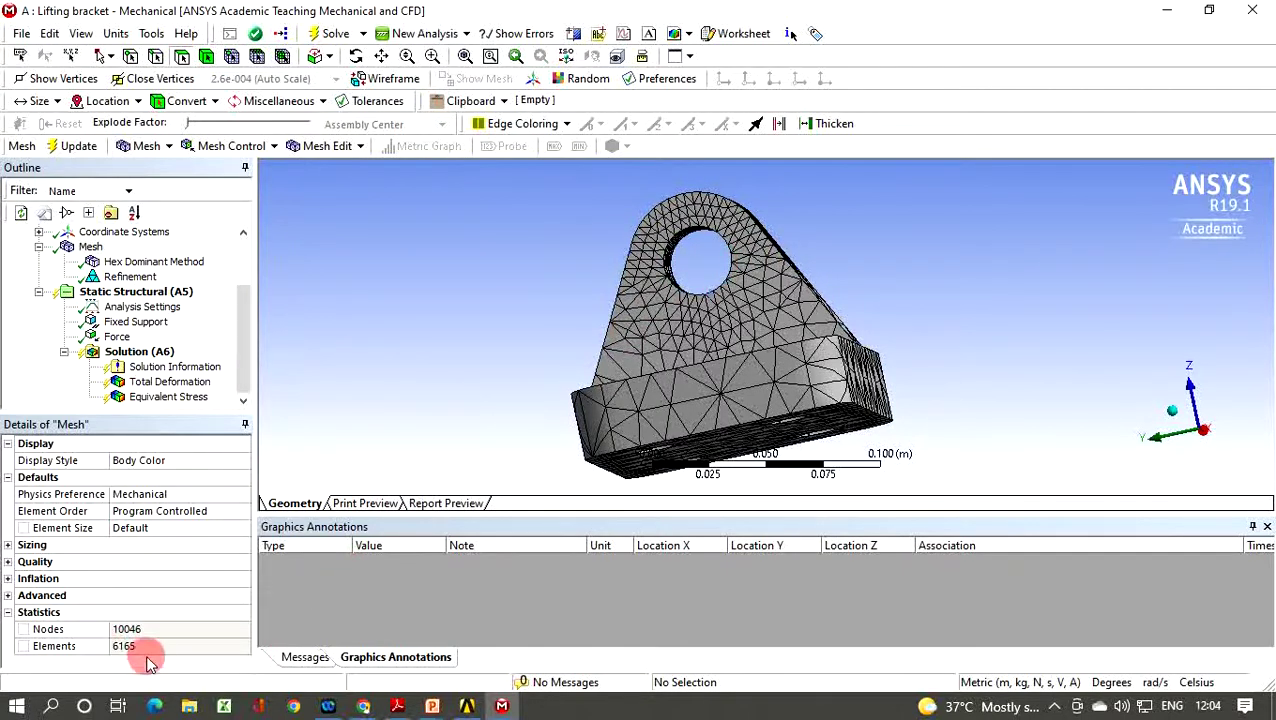
click(131, 352)
right_click(131, 358)
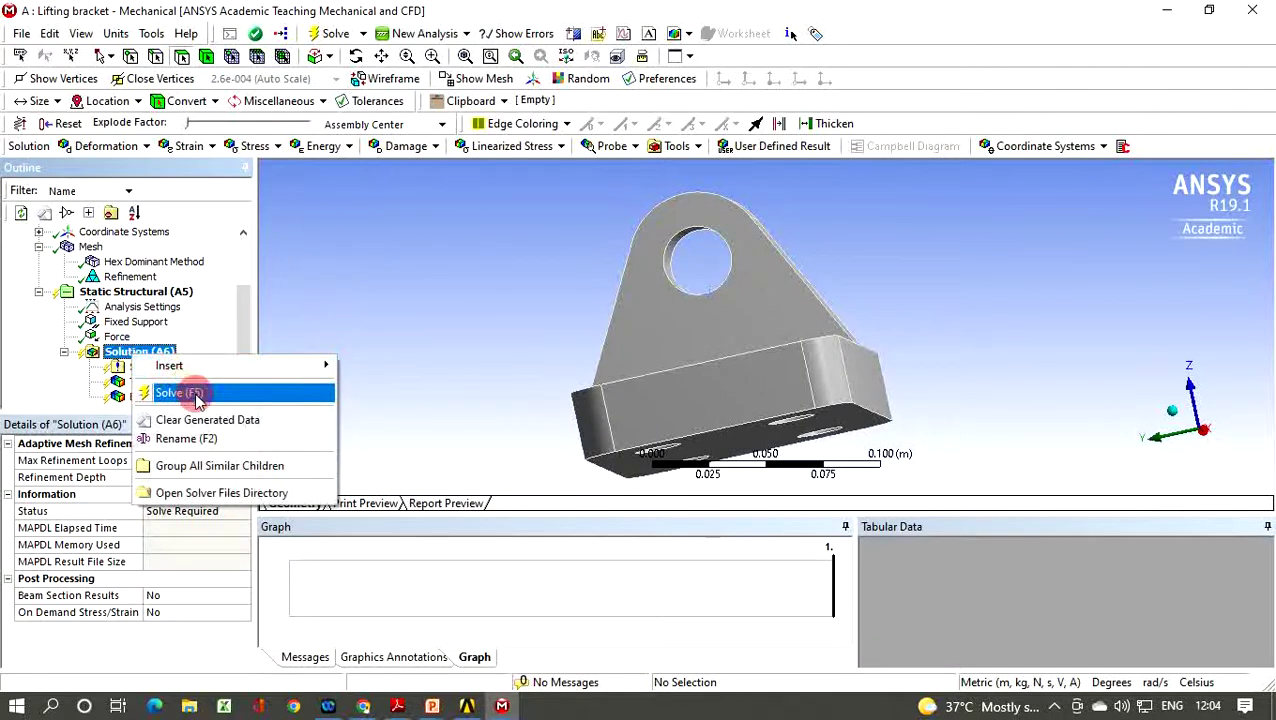
Step: Solve, then view total deformation peaking at 5.254e-6 m and equivalent stress at 2.3841e7 Pa
click(160, 390)
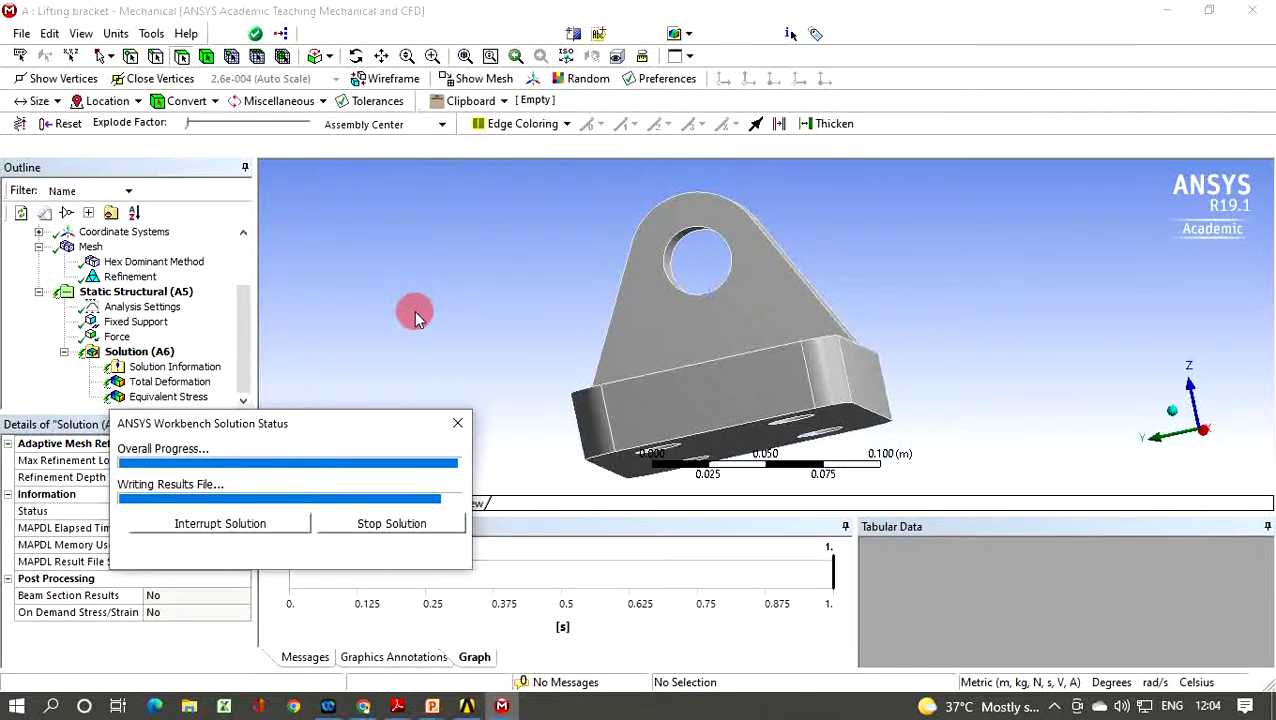
click(168, 381)
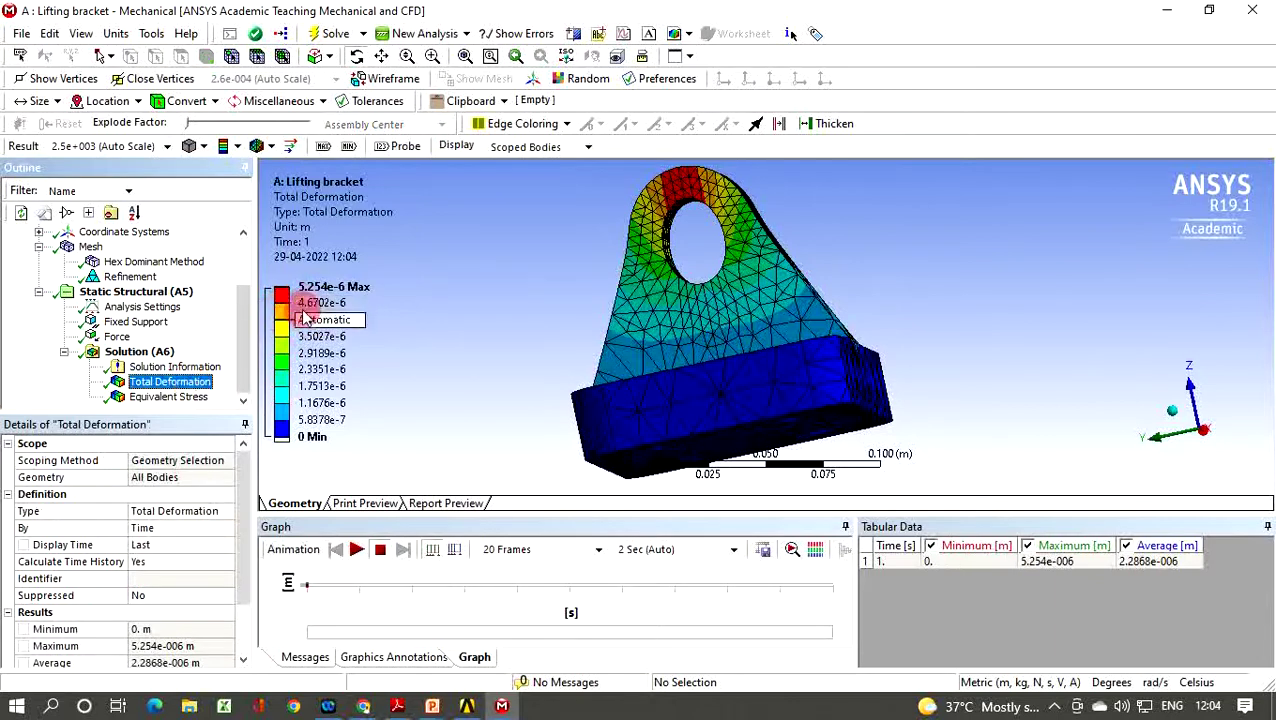
click(180, 398)
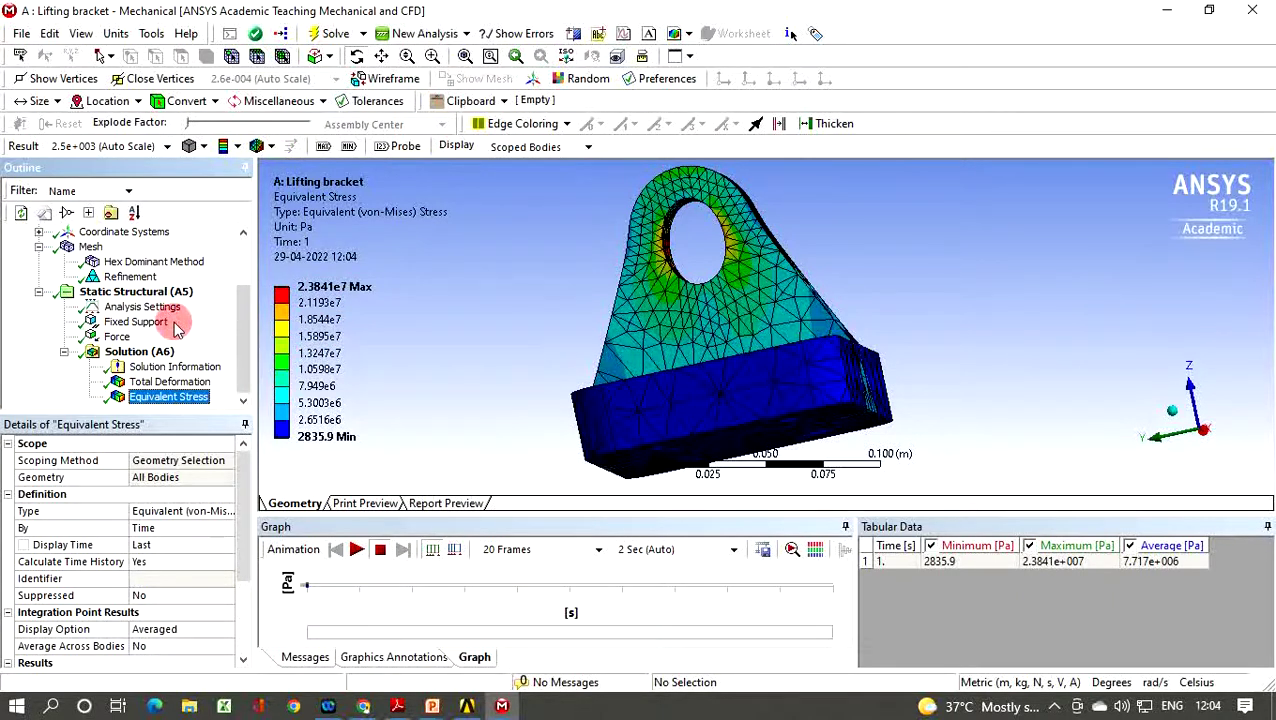
Step: Raise the pin-hole refinement level from 2 to 3
click(130, 277)
click(94, 522)
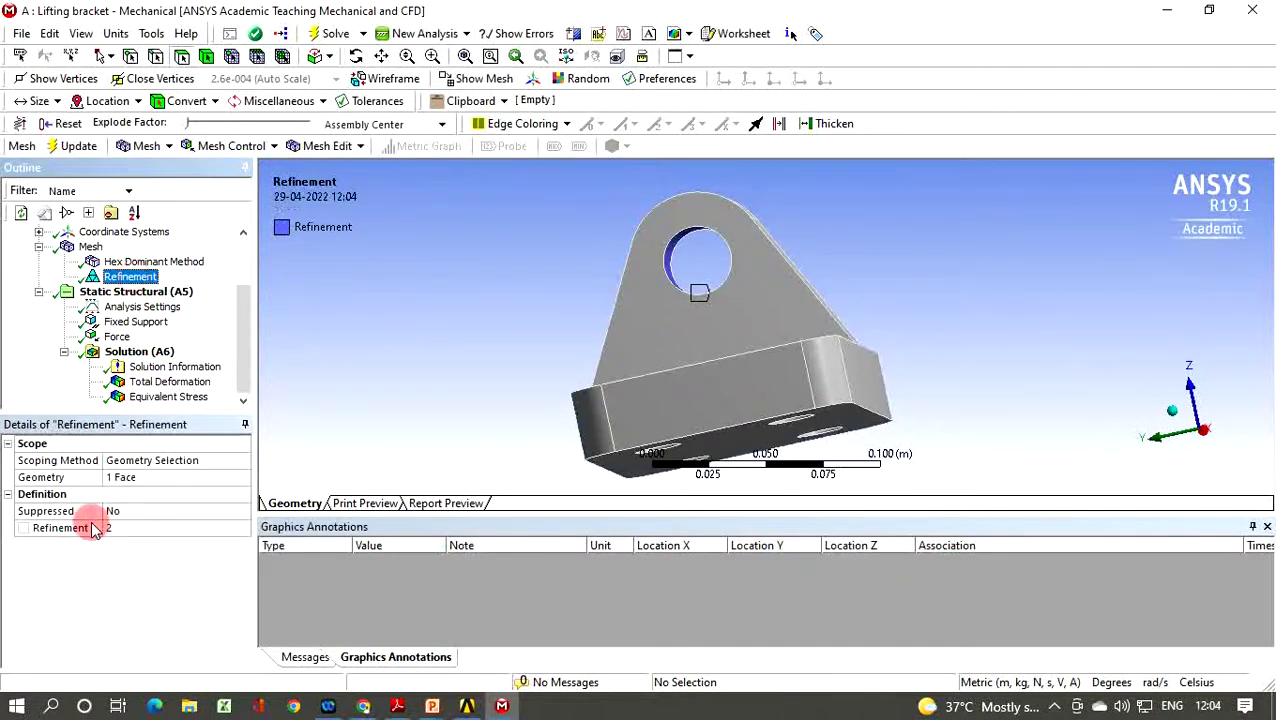
click(151, 530)
click(210, 527)
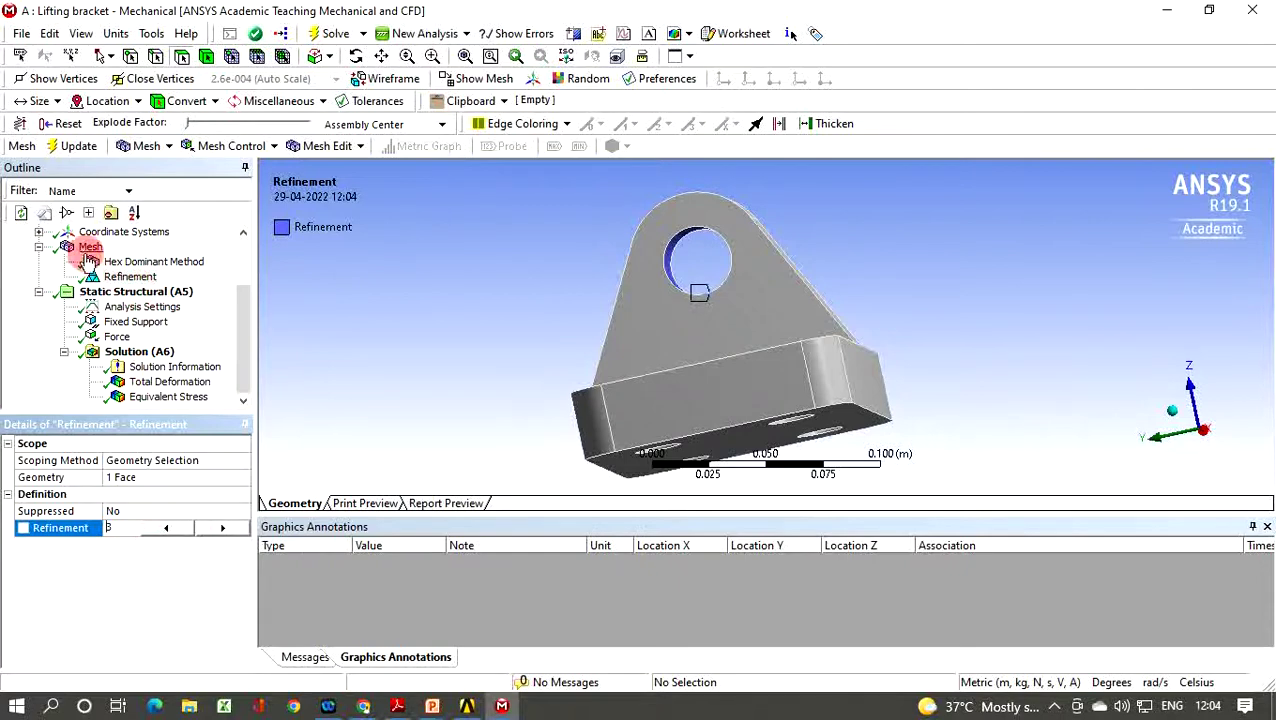
Step: Update the mesh to 21298 nodes and 13874 elements and orbit to inspect the denser mesh
right_click(87, 254)
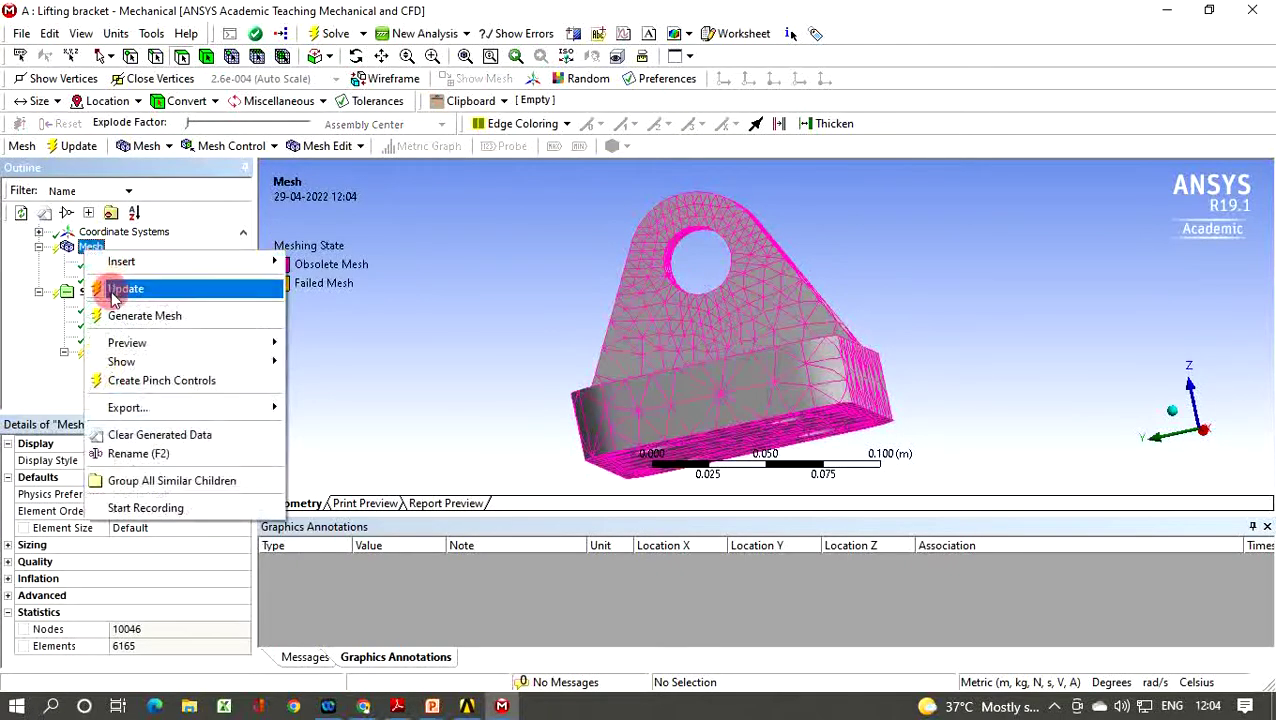
click(110, 289)
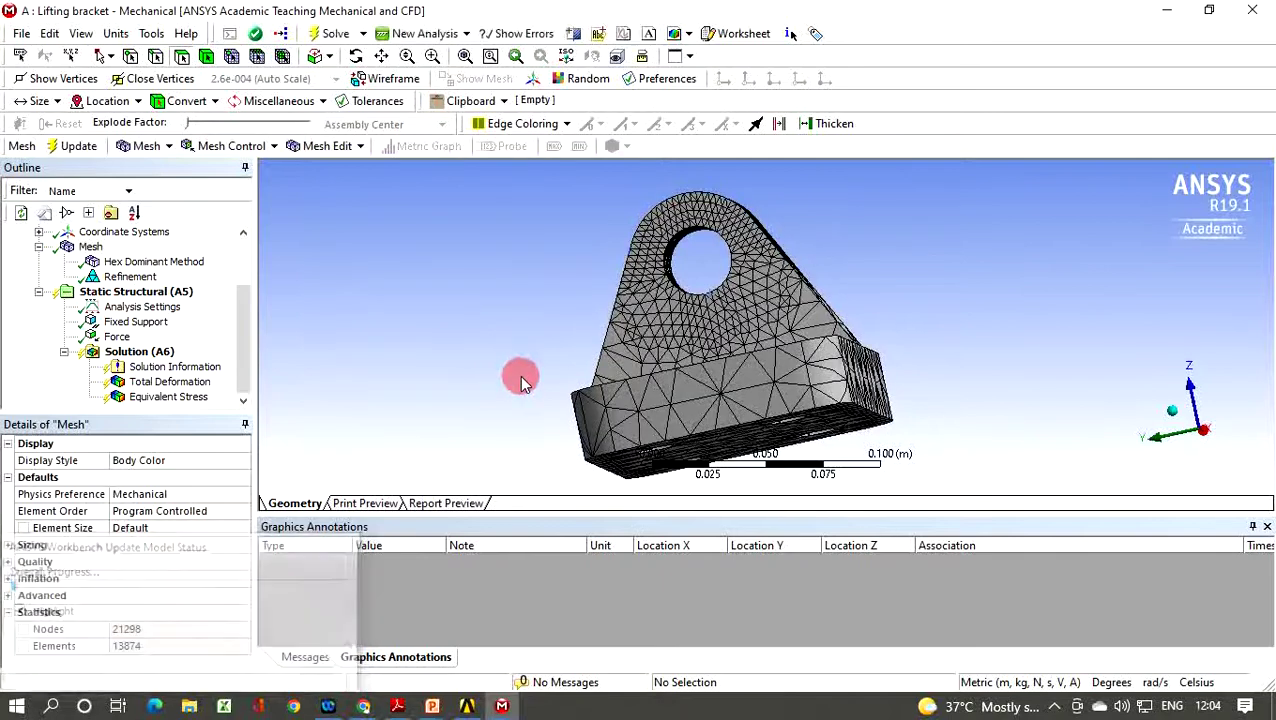
mouse_move(778, 268)
mouse_down()
mouse_move(786, 253)
mouse_move(849, 251)
mouse_move(829, 276)
mouse_move(710, 297)
mouse_move(860, 282)
mouse_move(820, 251)
mouse_move(664, 279)
mouse_move(550, 356)
mouse_move(975, 190)
mouse_move(950, 213)
mouse_up()
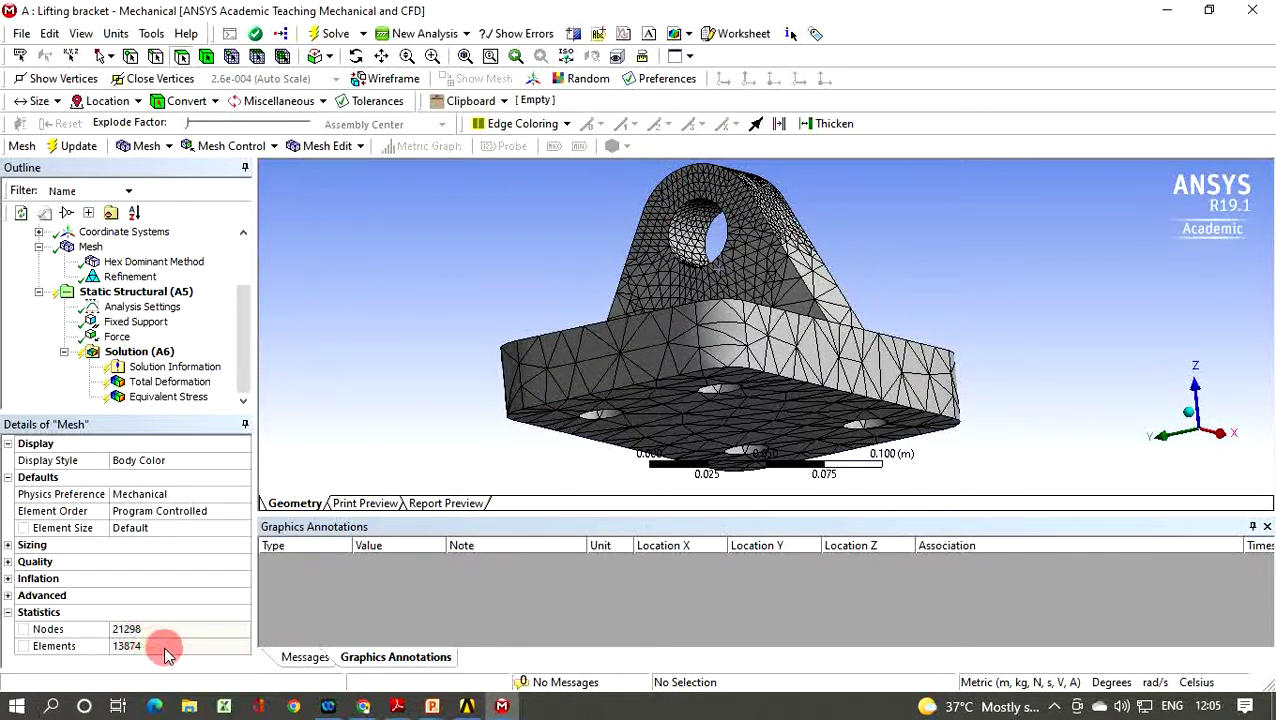
right_click(140, 353)
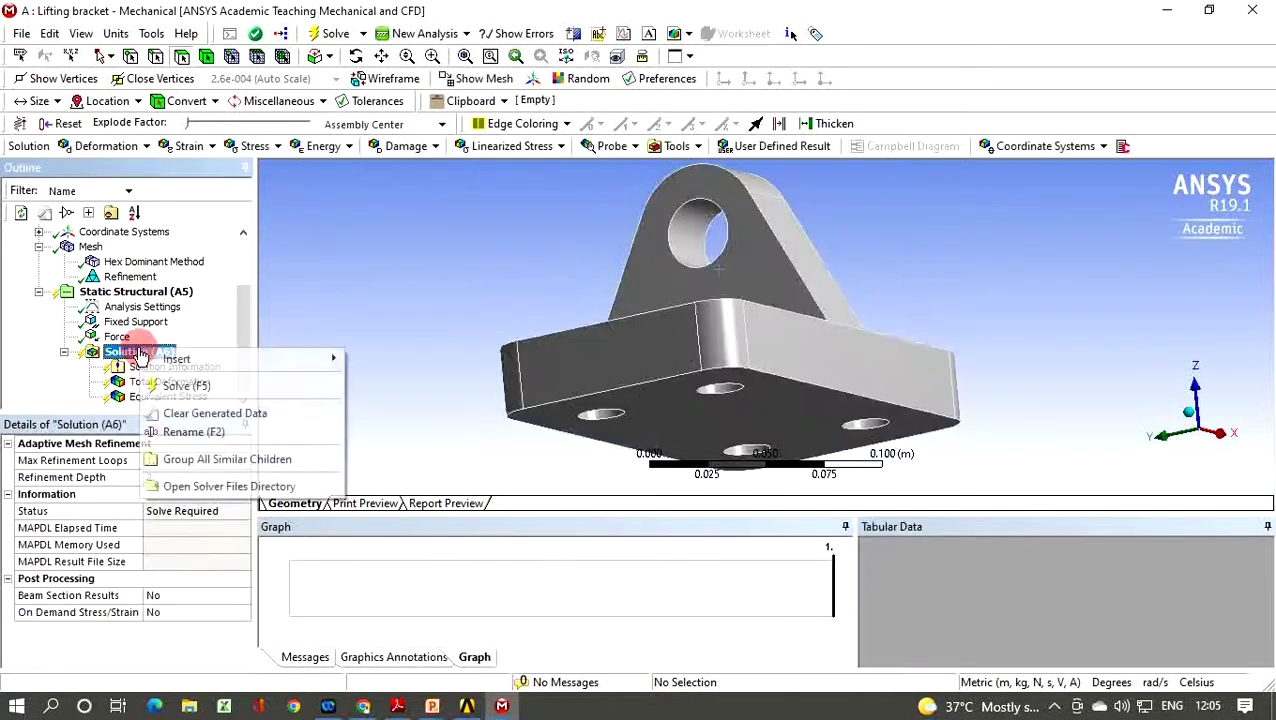
Step: Solve the 21298-node refinement-3 mesh and display Total Deformation, peaking at 5.2602e-6 m
click(175, 385)
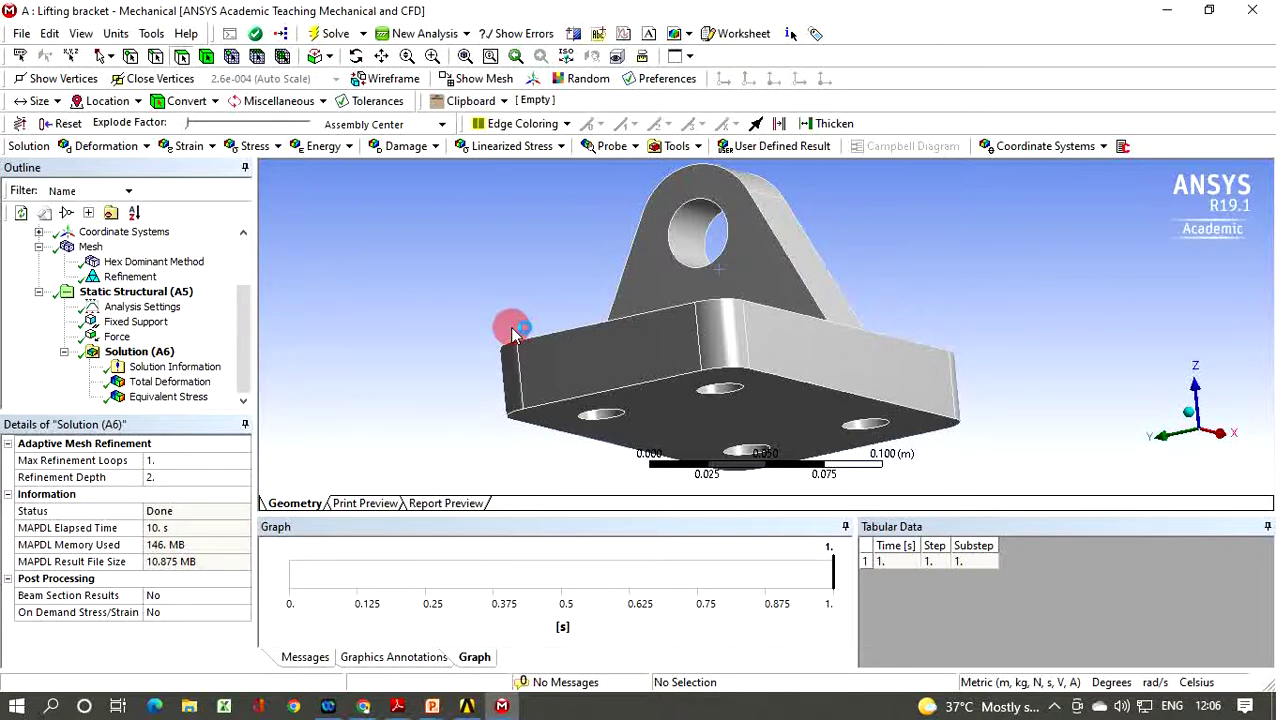
click(193, 383)
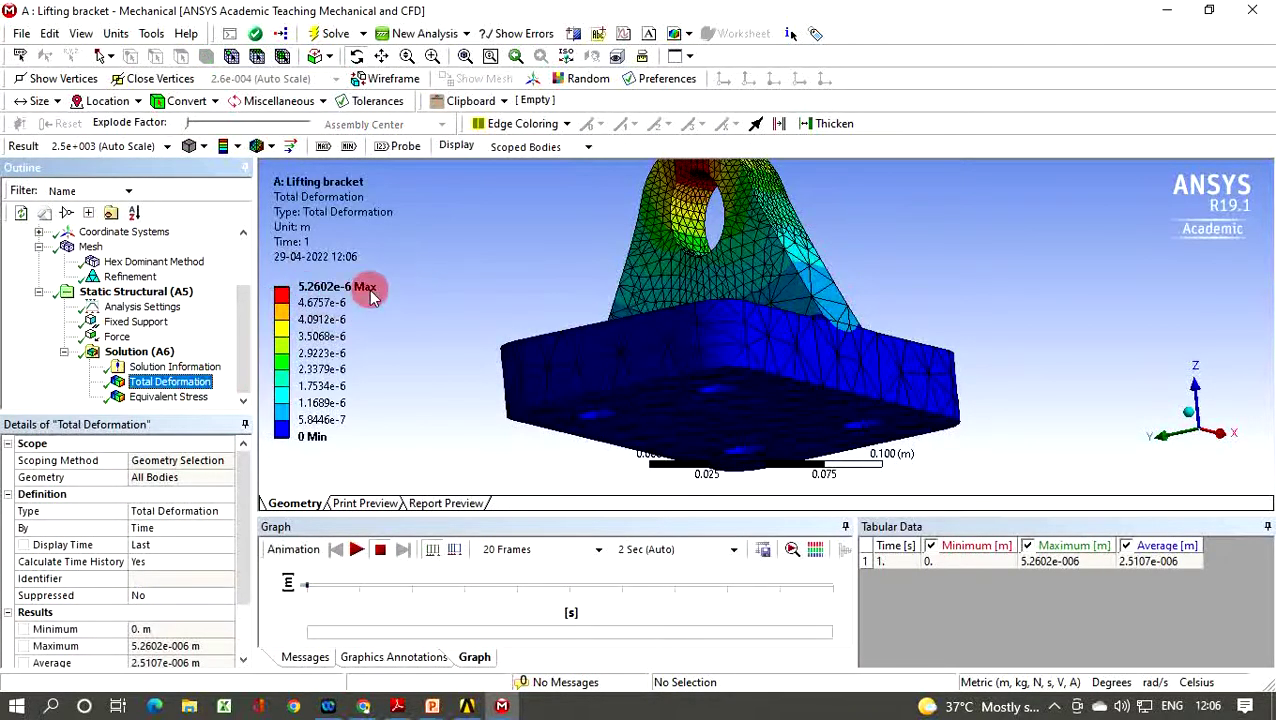
Step: Display Equivalent Stress, peaking at 2.4125e7 Pa, in a tilted front view
click(190, 398)
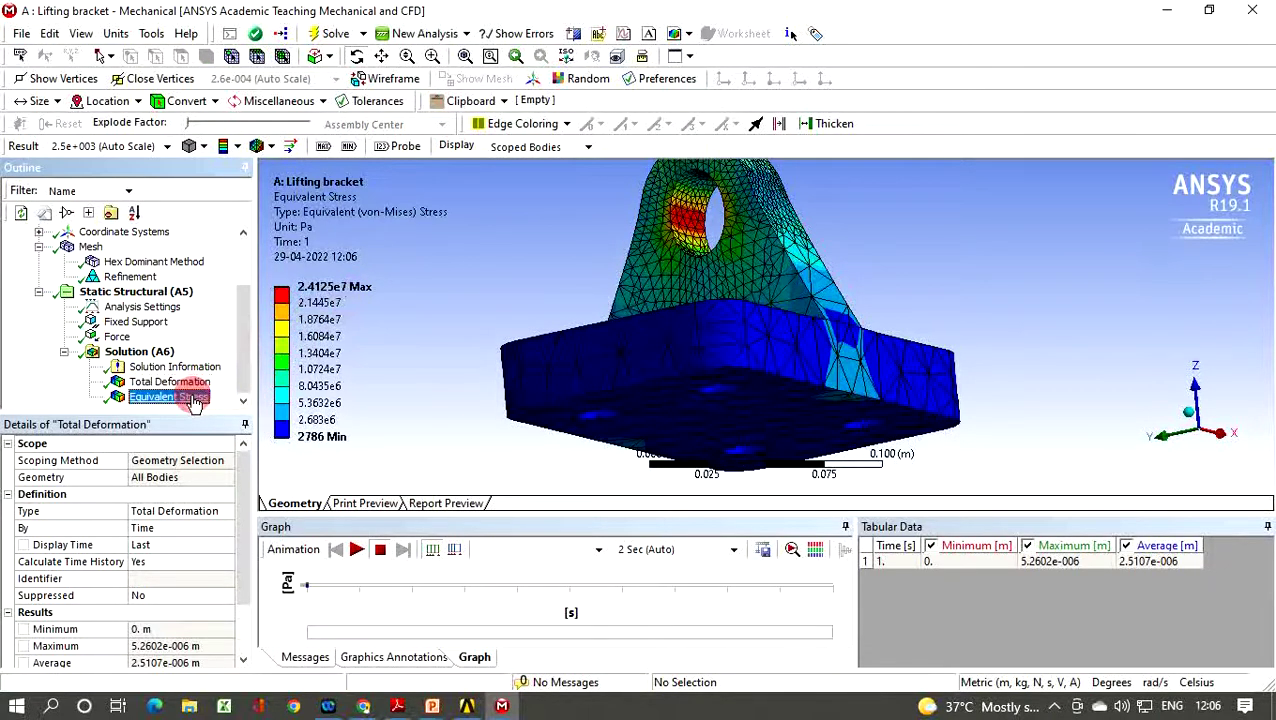
middle_drag(655, 425, 683, 464)
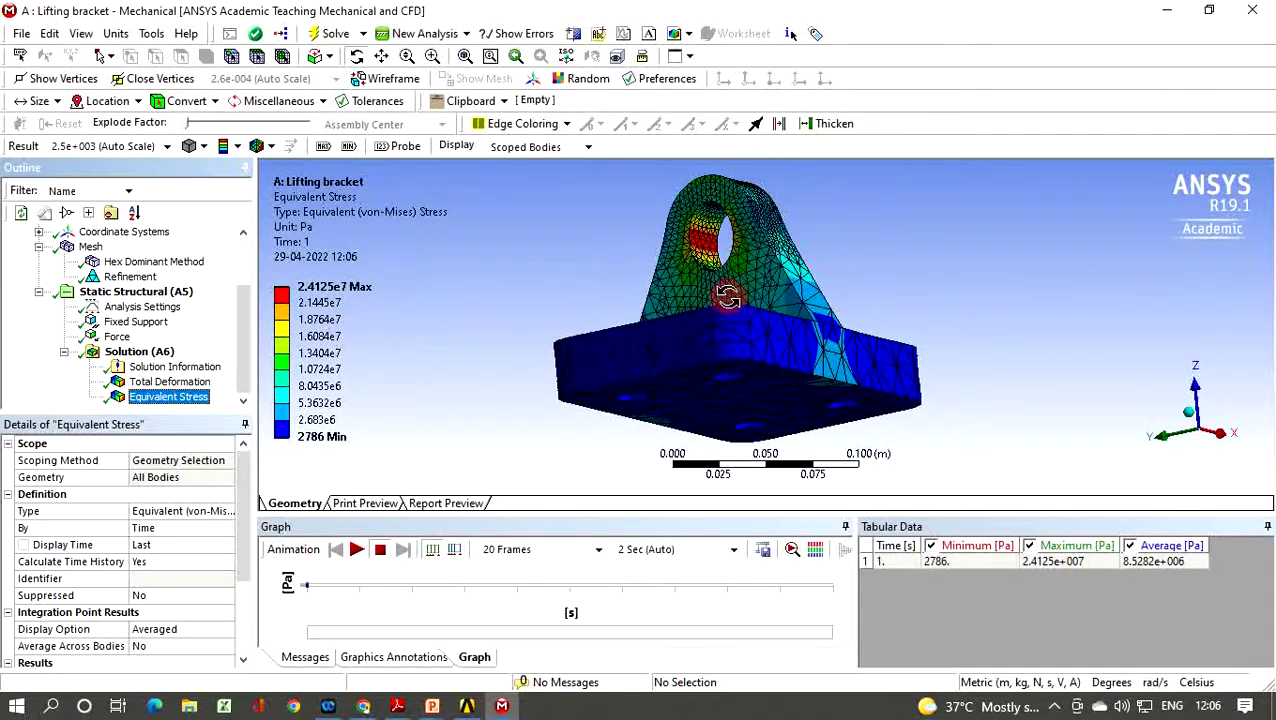
scroll(727, 296, down, 2)
click(712, 254)
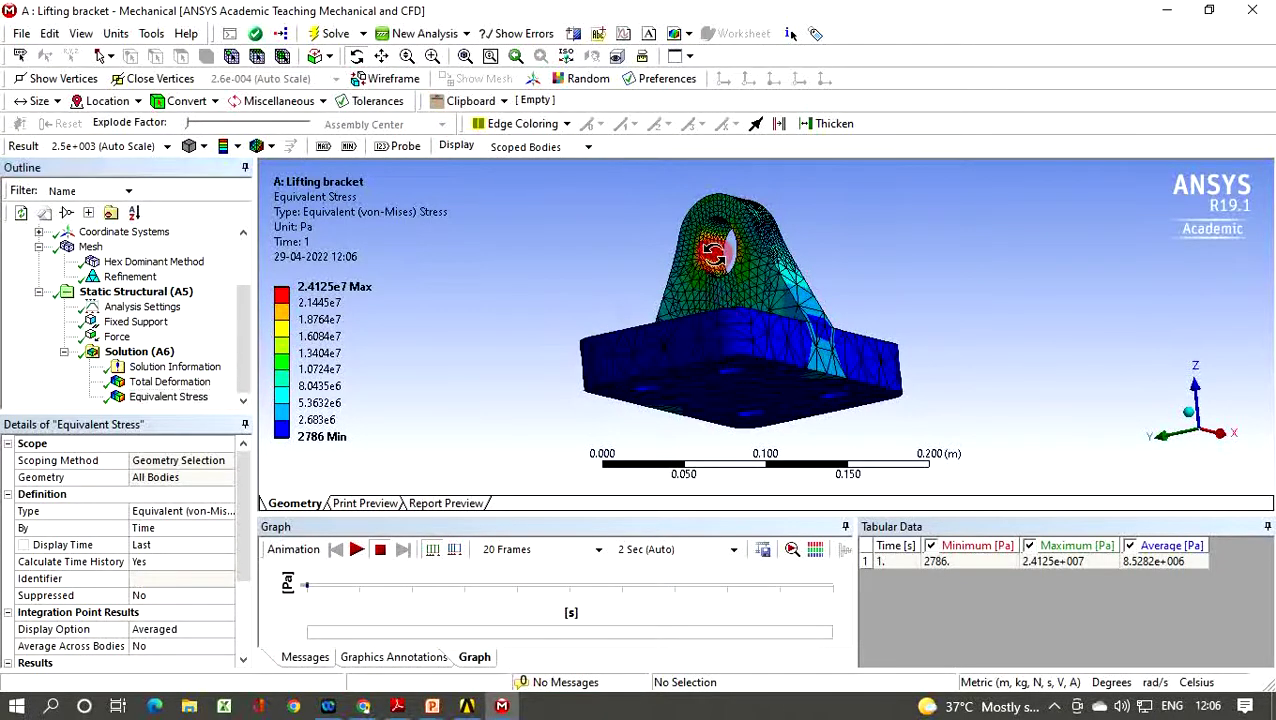
middle_drag(712, 254, 808, 277)
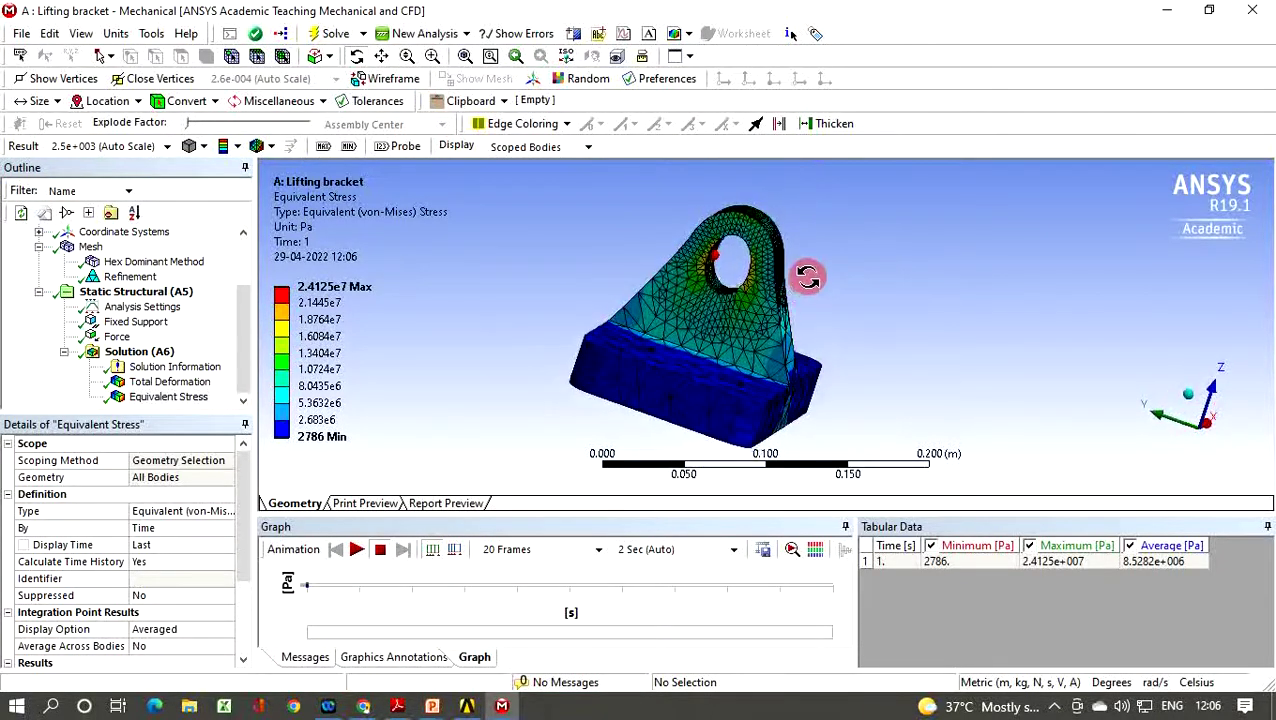
scroll(808, 277, up, 1)
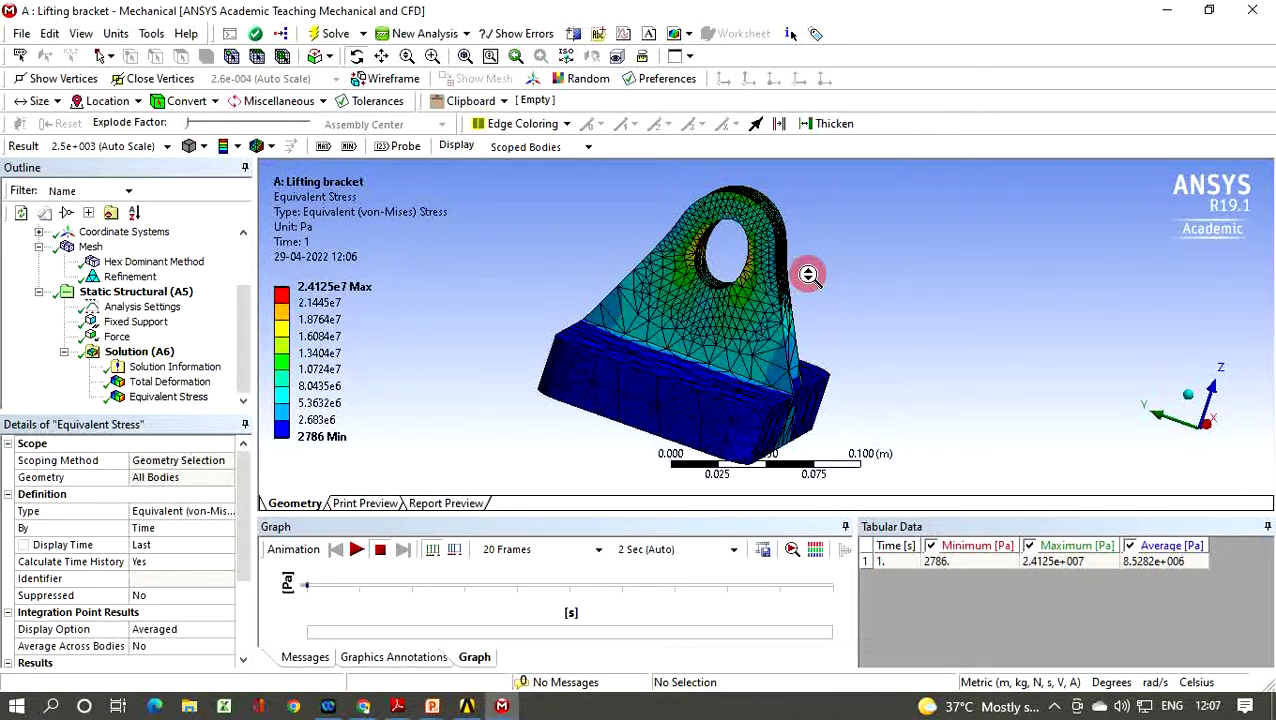
Step: Play the equivalent stress animation, inspect the pin hole and back, then stop it
click(356, 552)
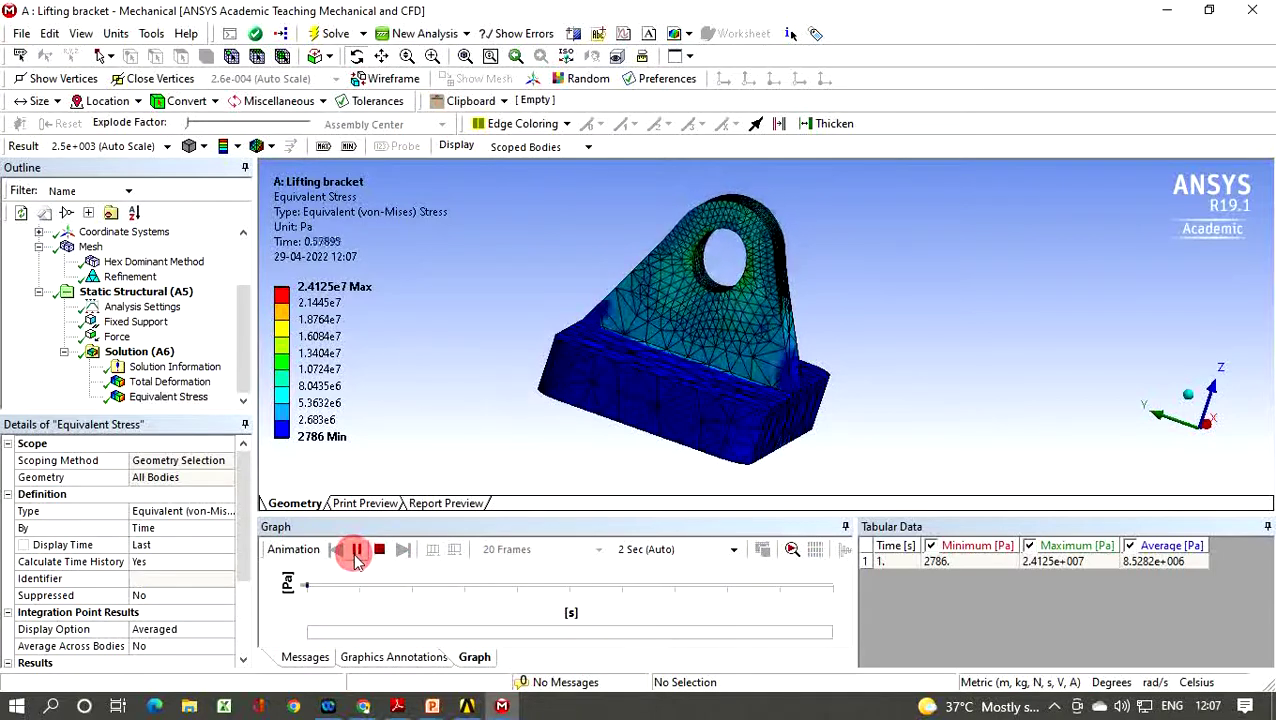
drag(835, 386, 548, 436)
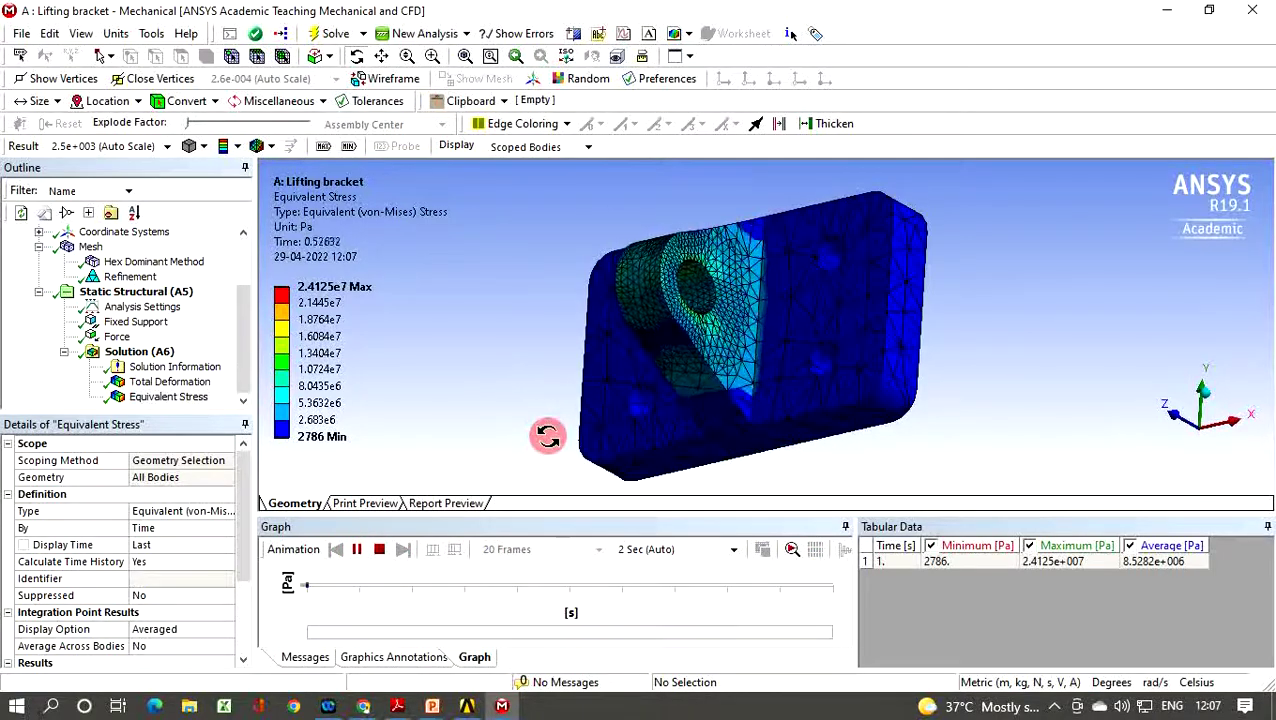
click(380, 552)
drag(661, 379, 667, 381)
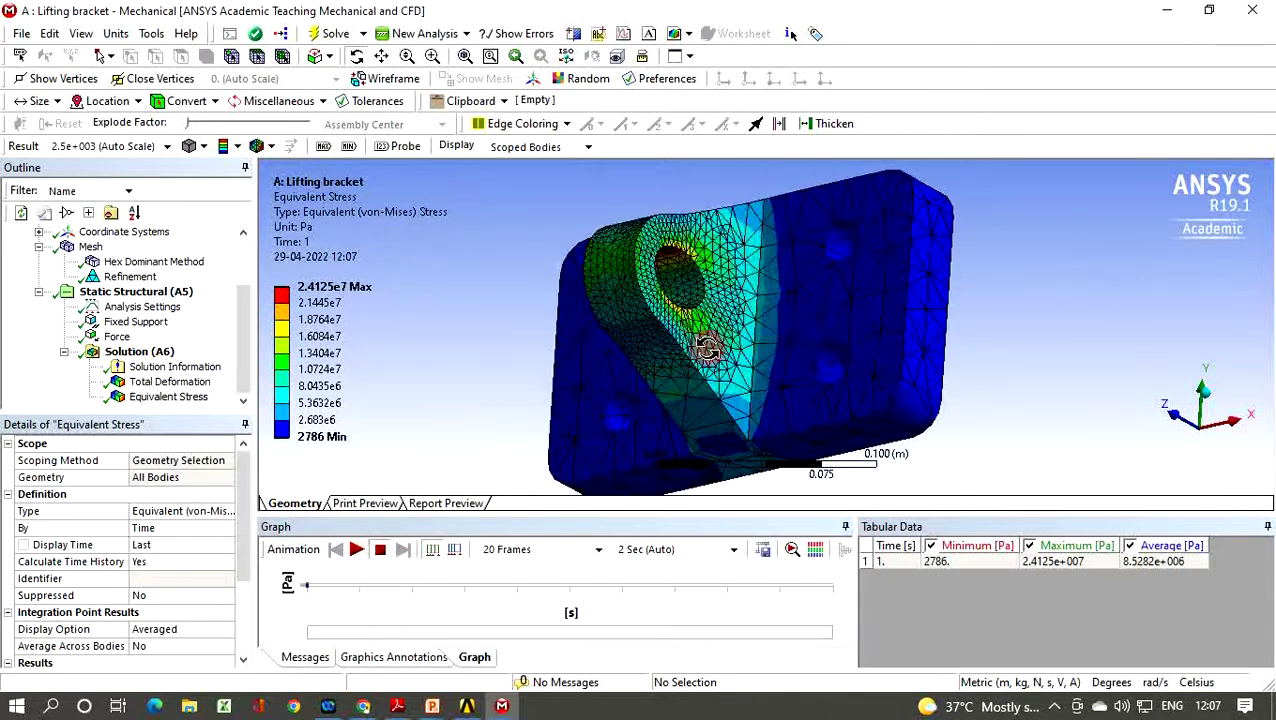
drag(730, 331, 776, 321)
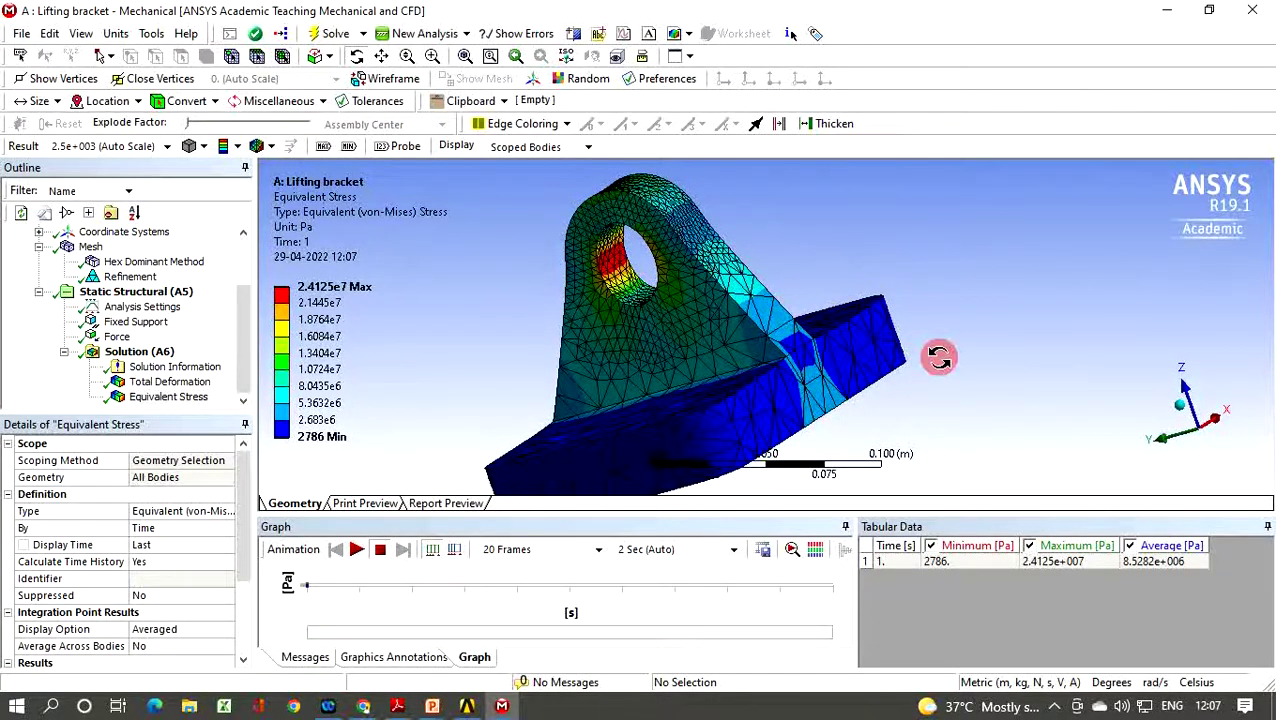